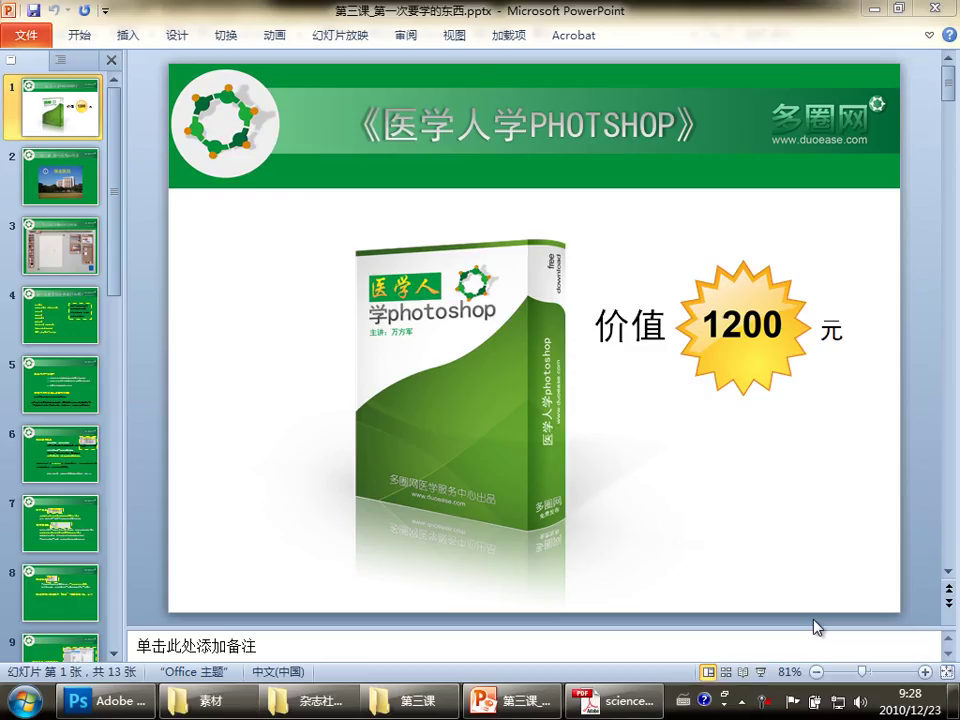
Switch from the PowerPoint lesson to Photoshop's empty workspace.
click(130, 700)
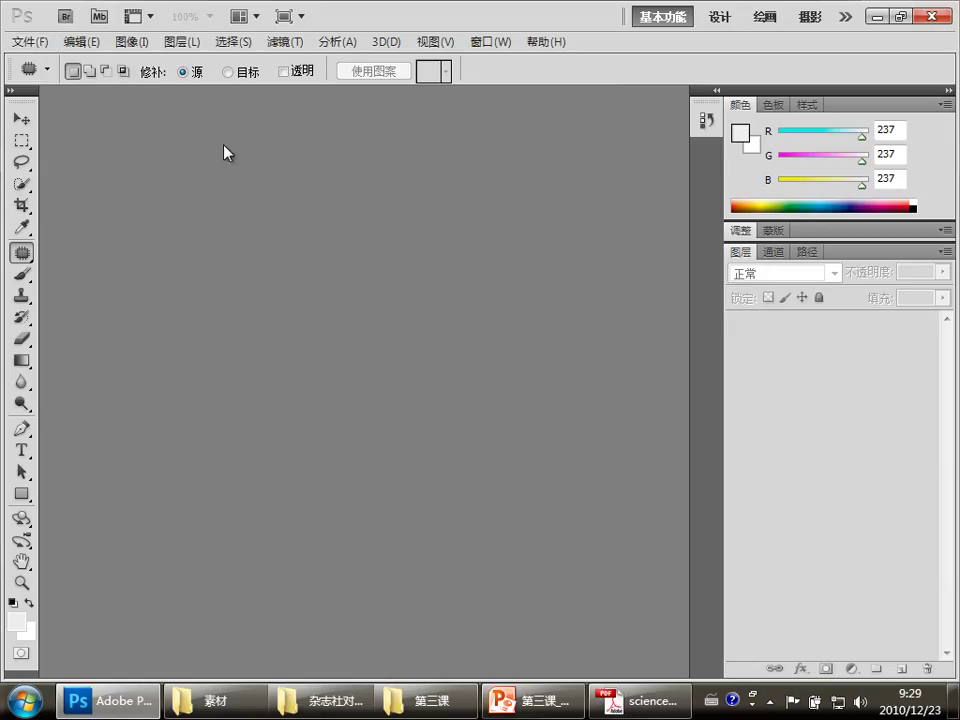
Browse the File menu, pick the Rectangular Marquee tool, and return to the PowerPoint deck.
click(27, 42)
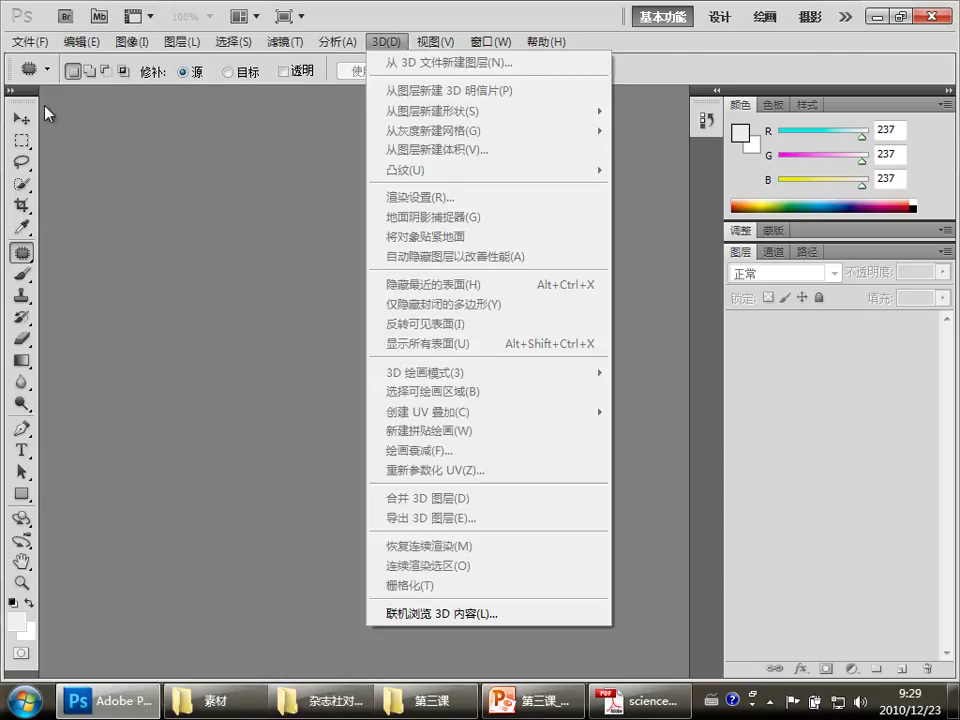
click(21, 118)
click(21, 141)
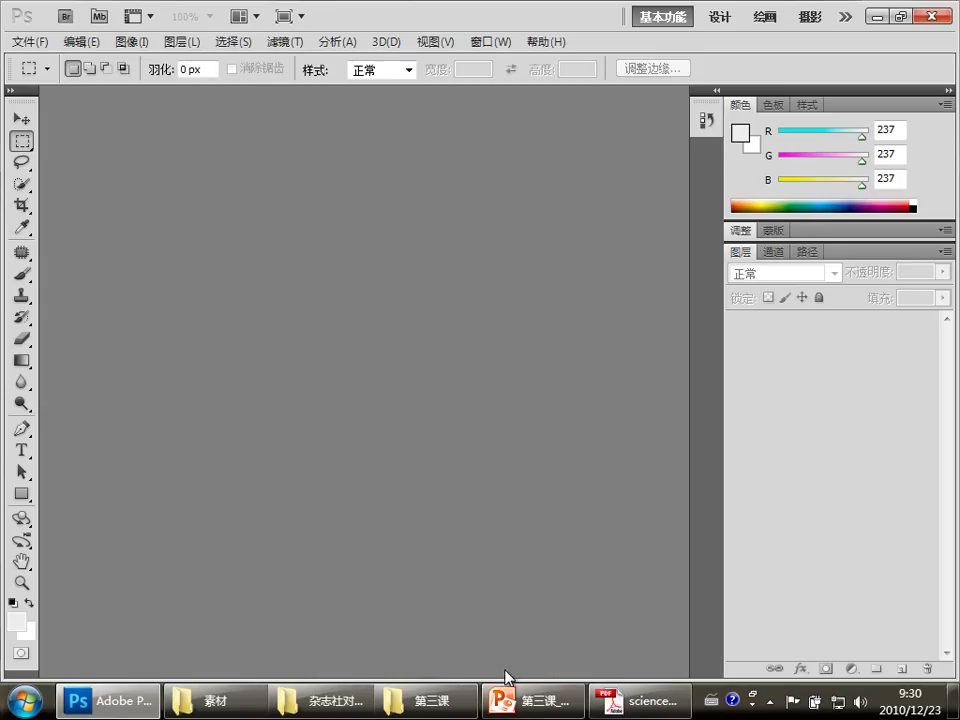
click(533, 700)
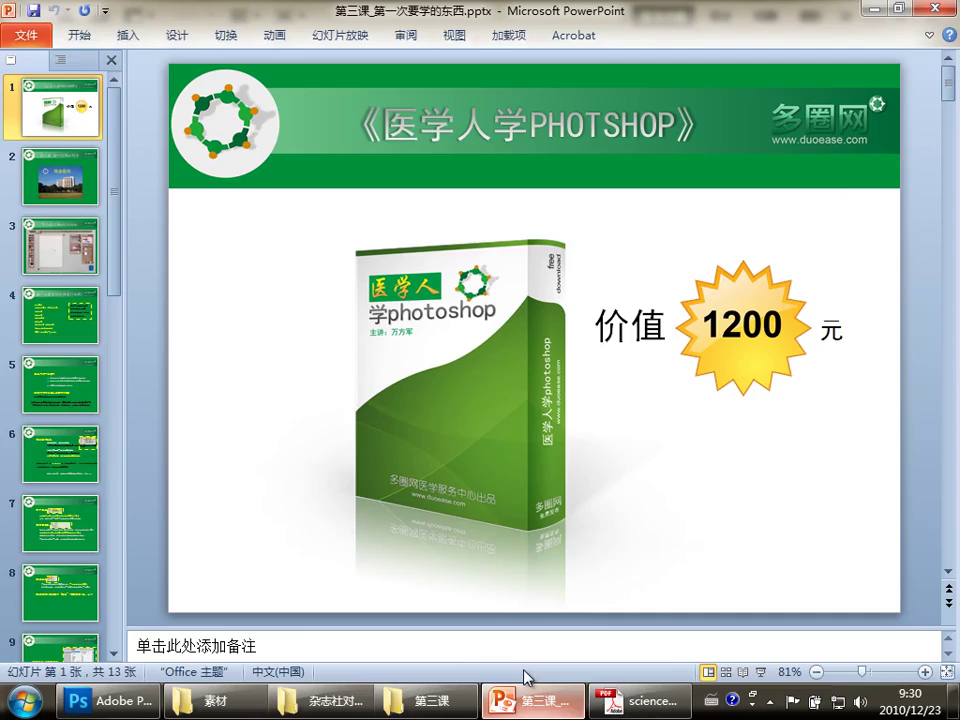
Present slide 3 on the Photoshop workspace full-screen, end the show, and return to Photoshop.
click(60, 245)
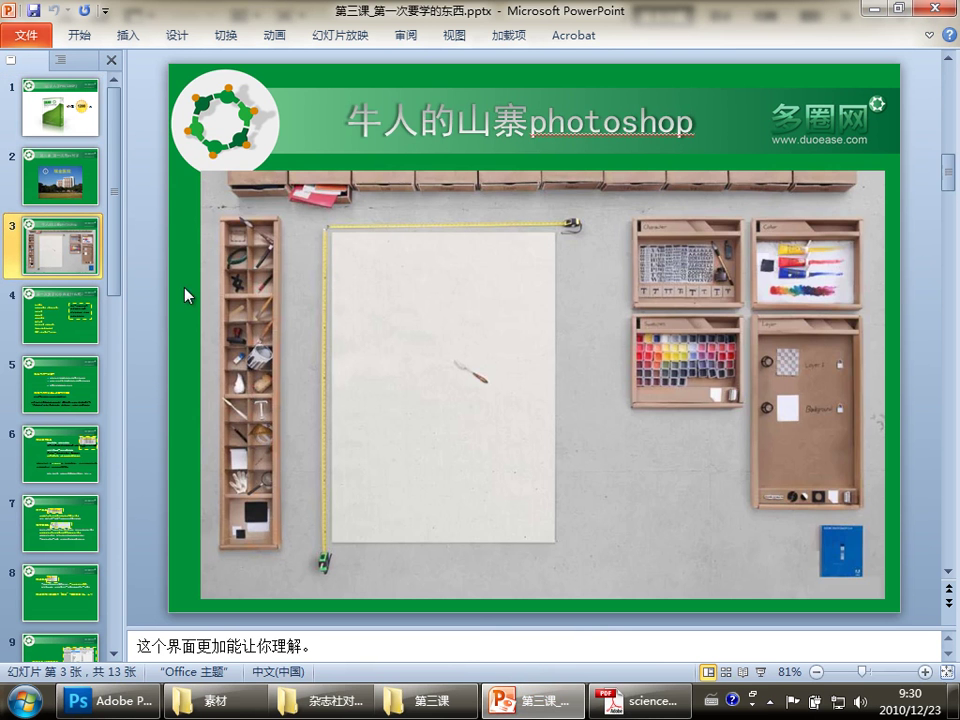
click(761, 671)
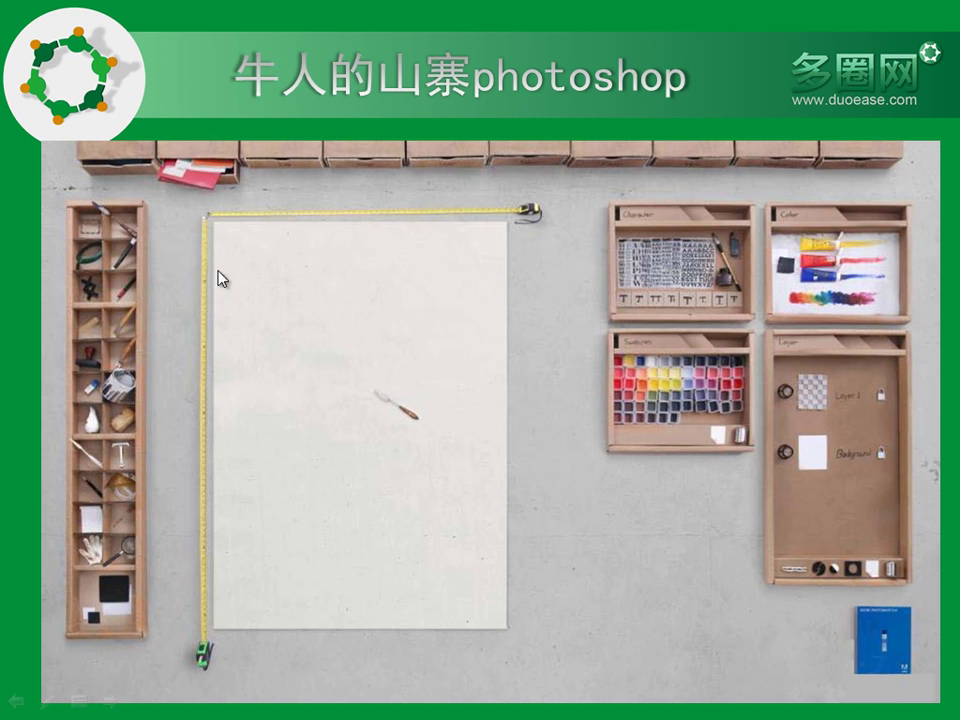
key(Escape)
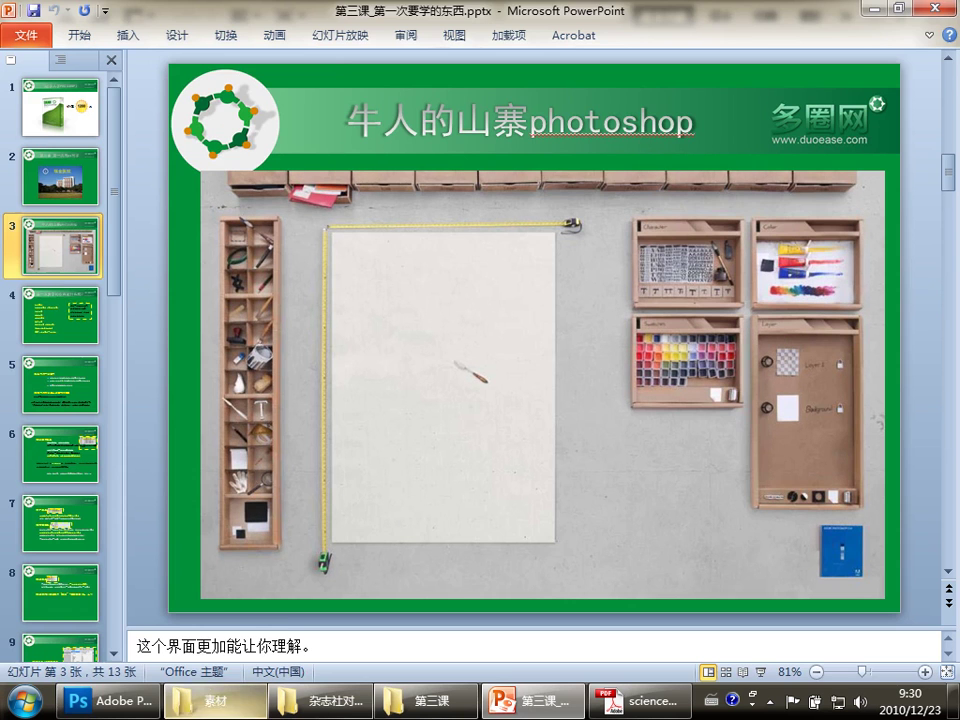
key(alt+Tab)
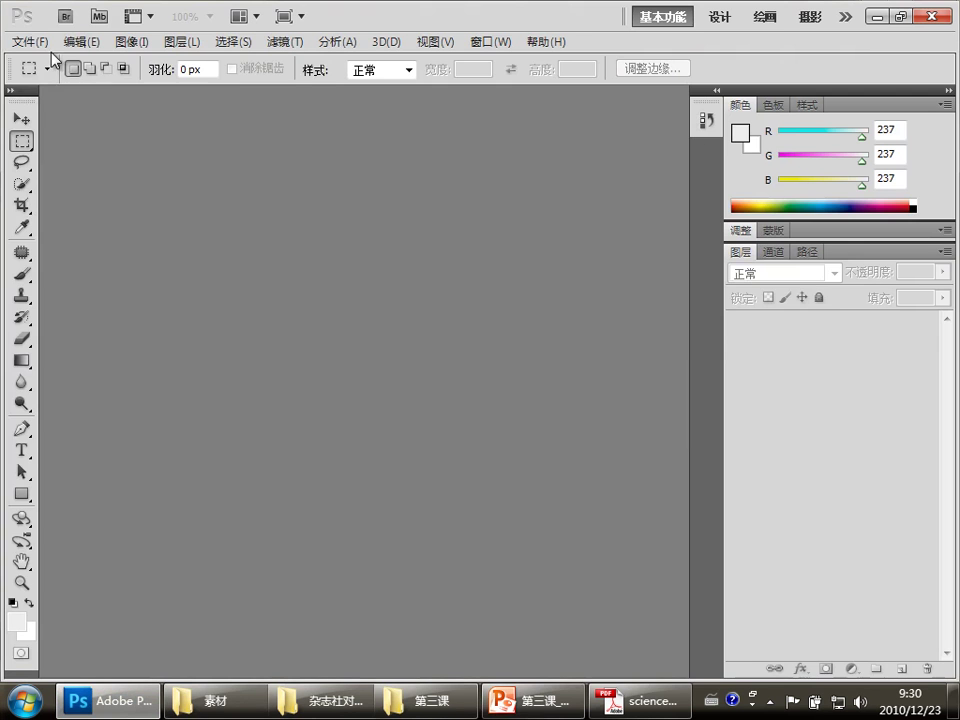
Create a white 1000 × 600 px, 72 ppi RGB document, then go back to PowerPoint.
click(32, 41)
click(43, 60)
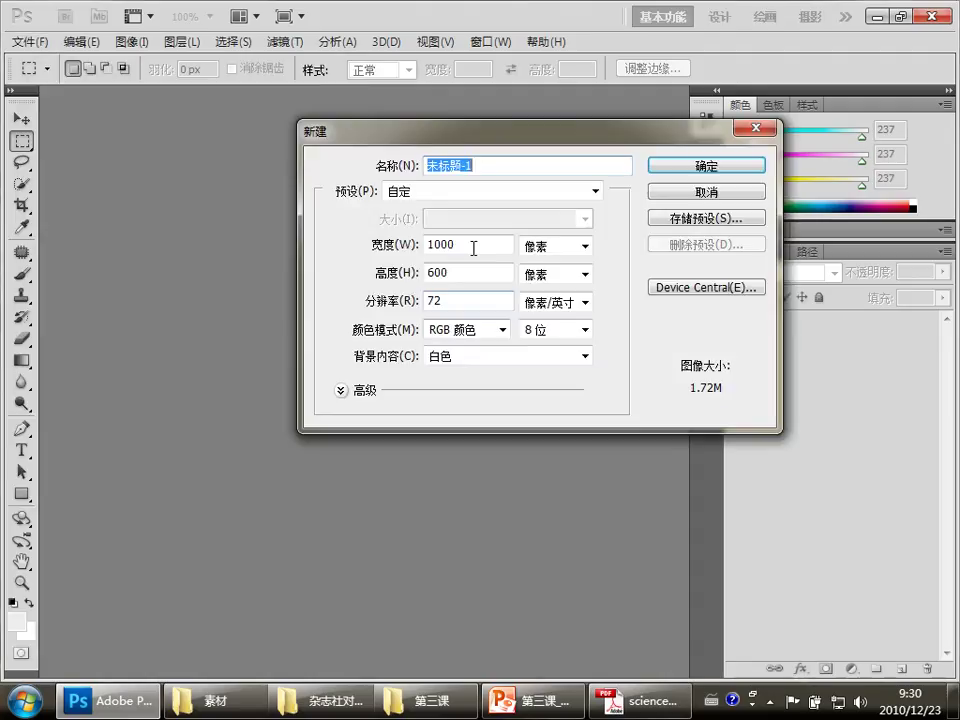
click(724, 166)
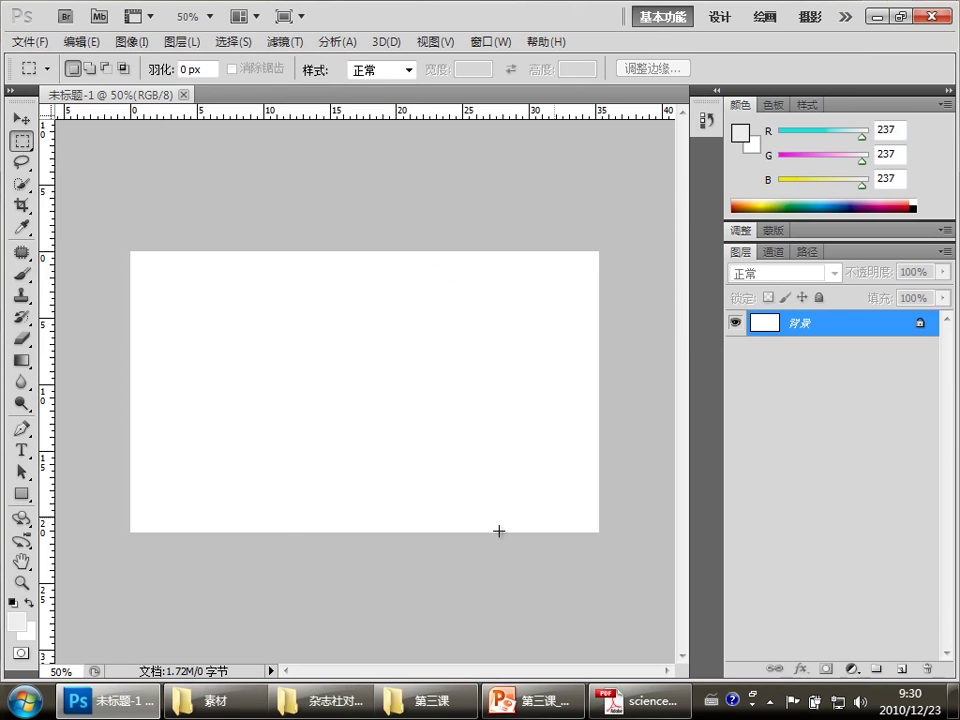
click(558, 706)
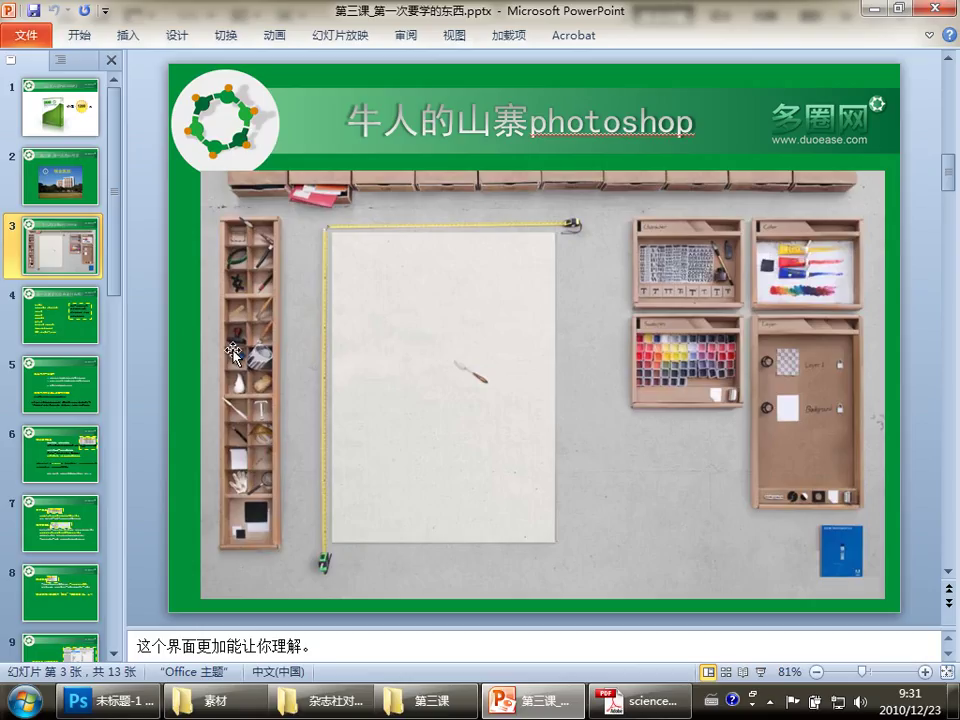
Select the Lasso tool and show the Swatches (色板) panel, then return to PowerPoint.
key(alt+Tab)
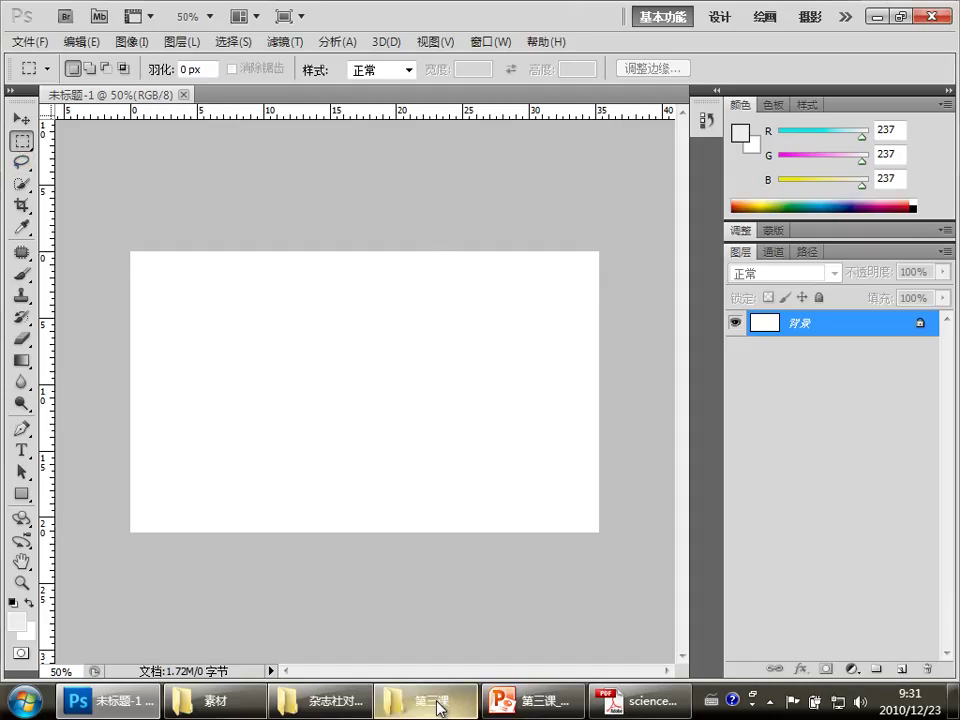
click(543, 705)
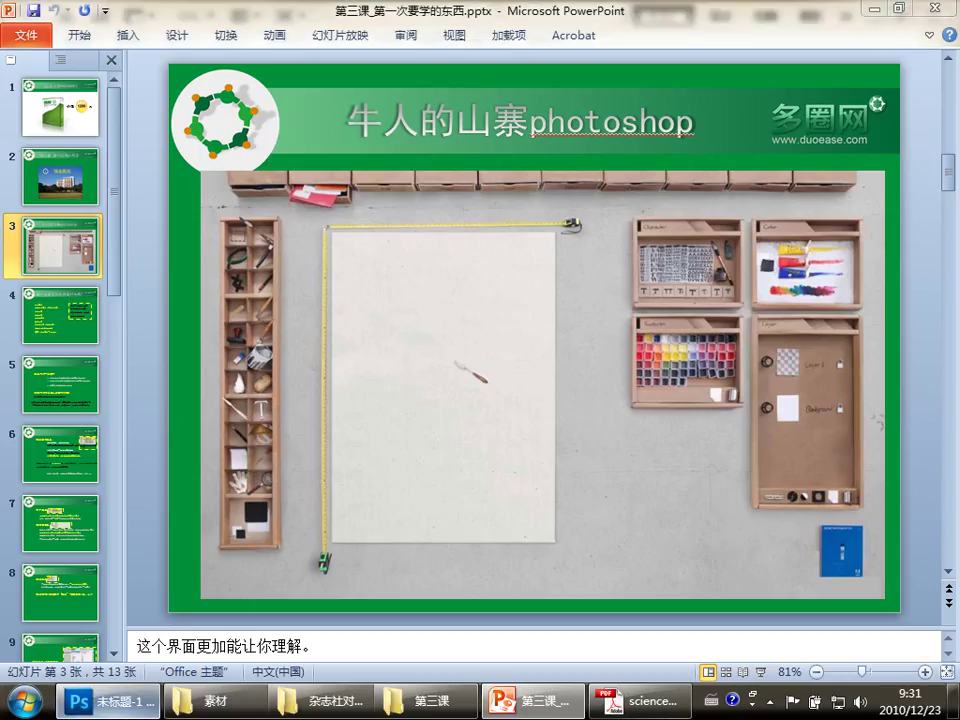
click(110, 700)
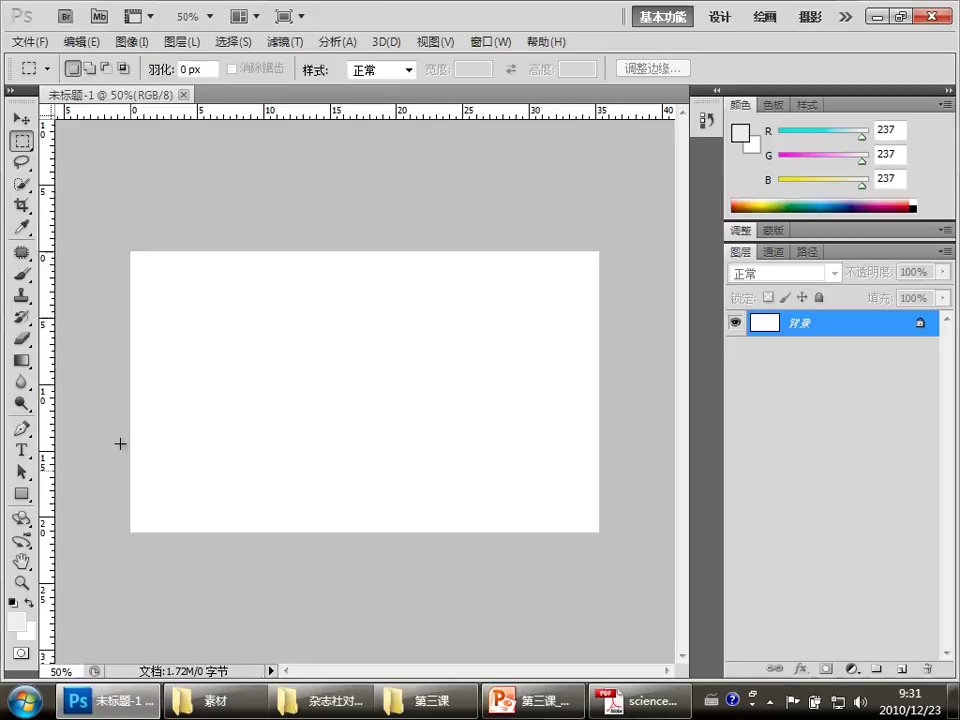
click(25, 160)
click(774, 104)
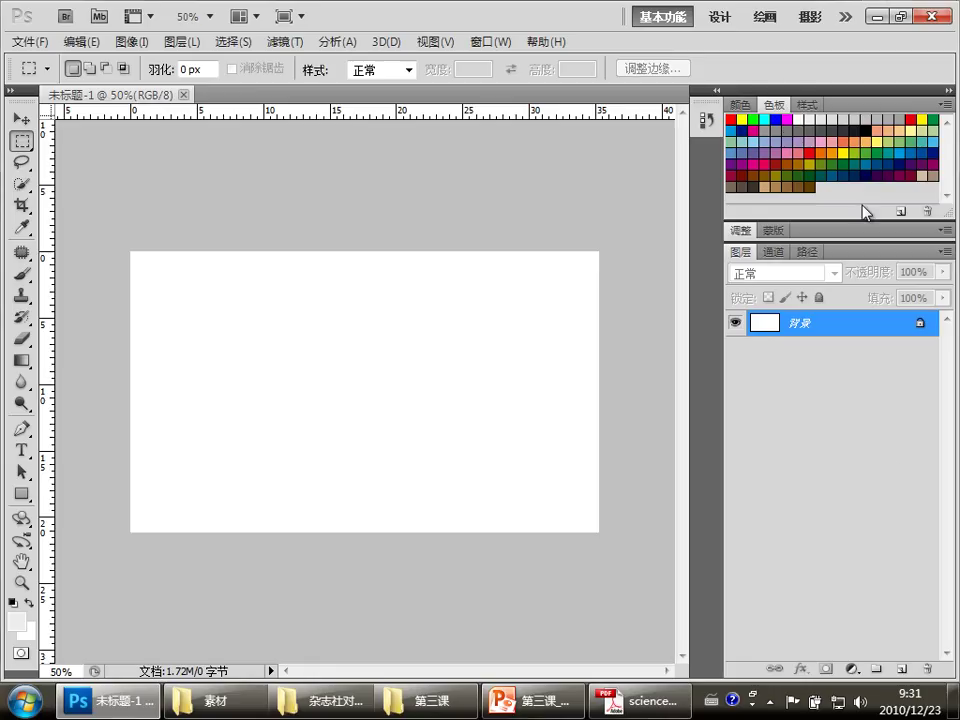
click(534, 700)
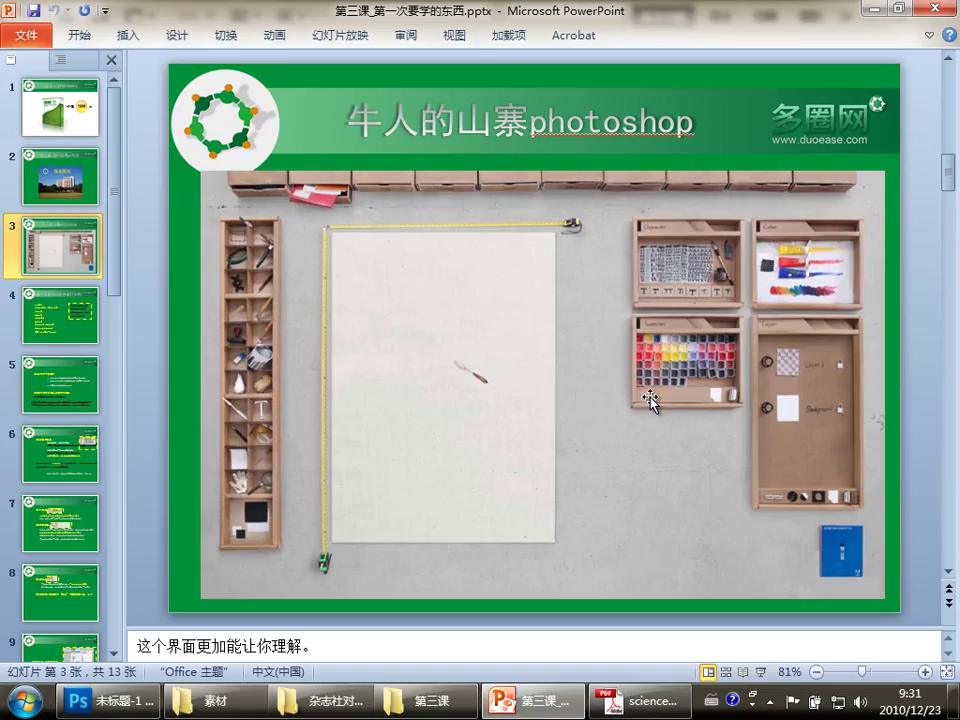
Try blue 223° and greener hues in the foreground Color Picker, close it unchanged, return to PowerPoint.
click(120, 706)
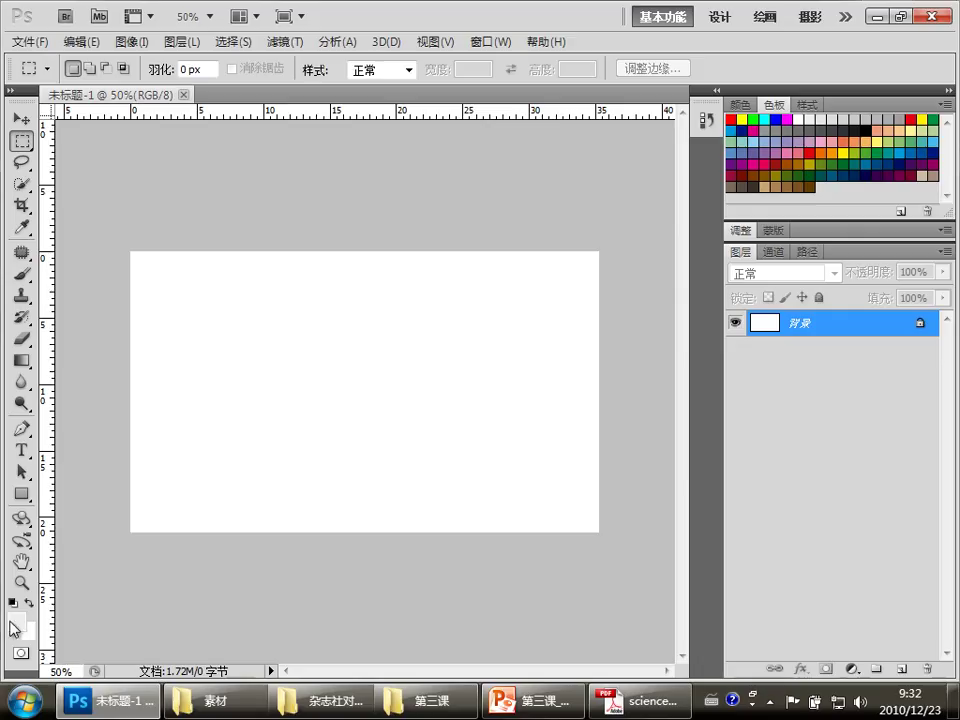
click(14, 623)
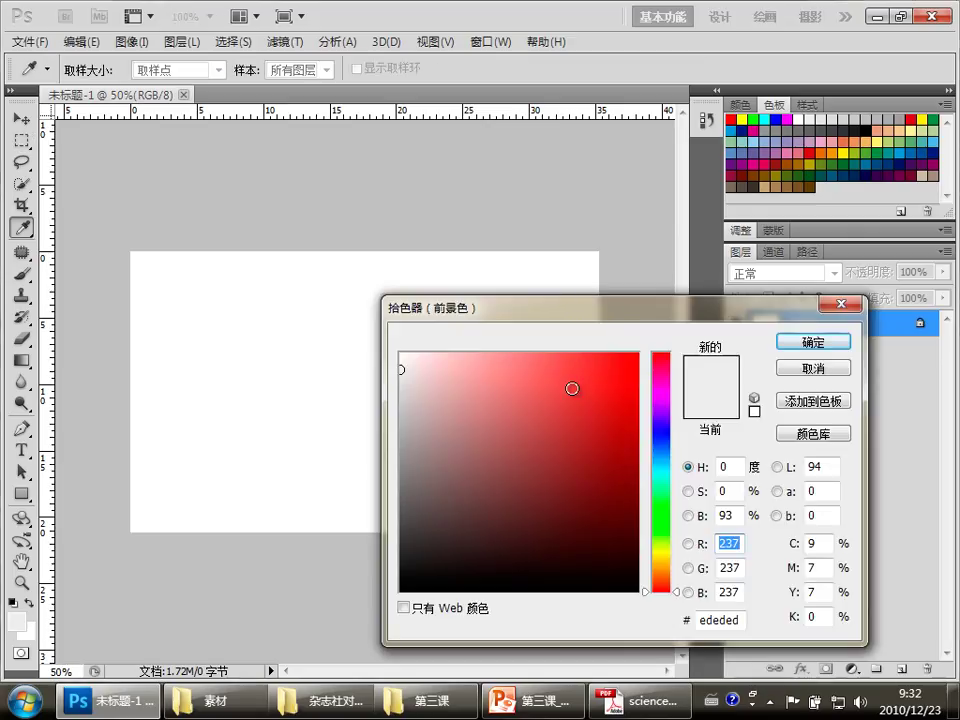
click(660, 443)
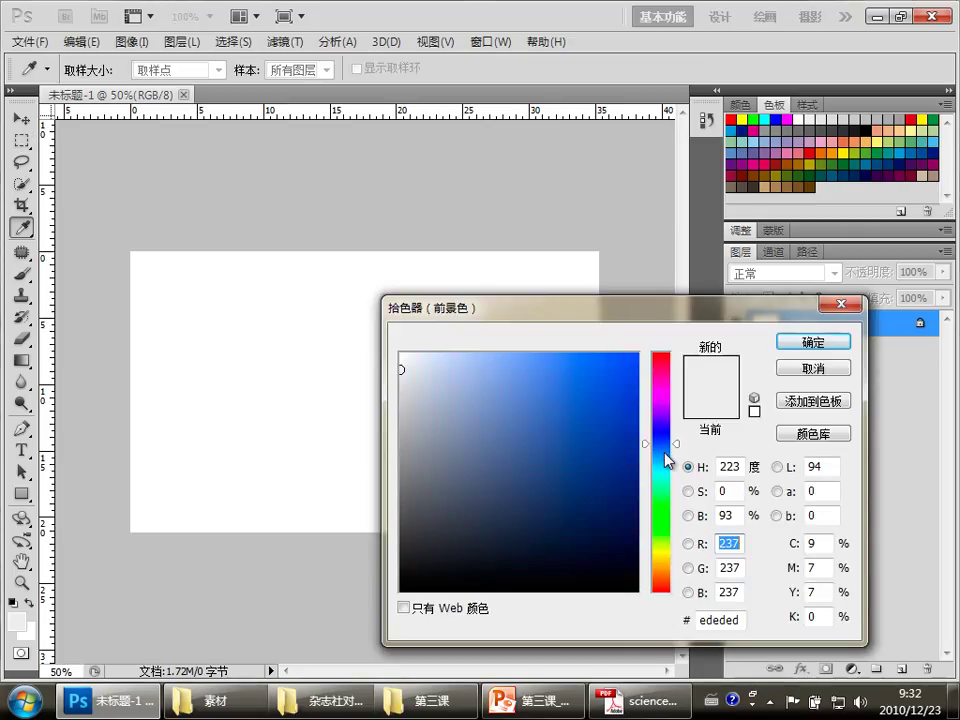
drag(668, 460, 660, 525)
click(782, 369)
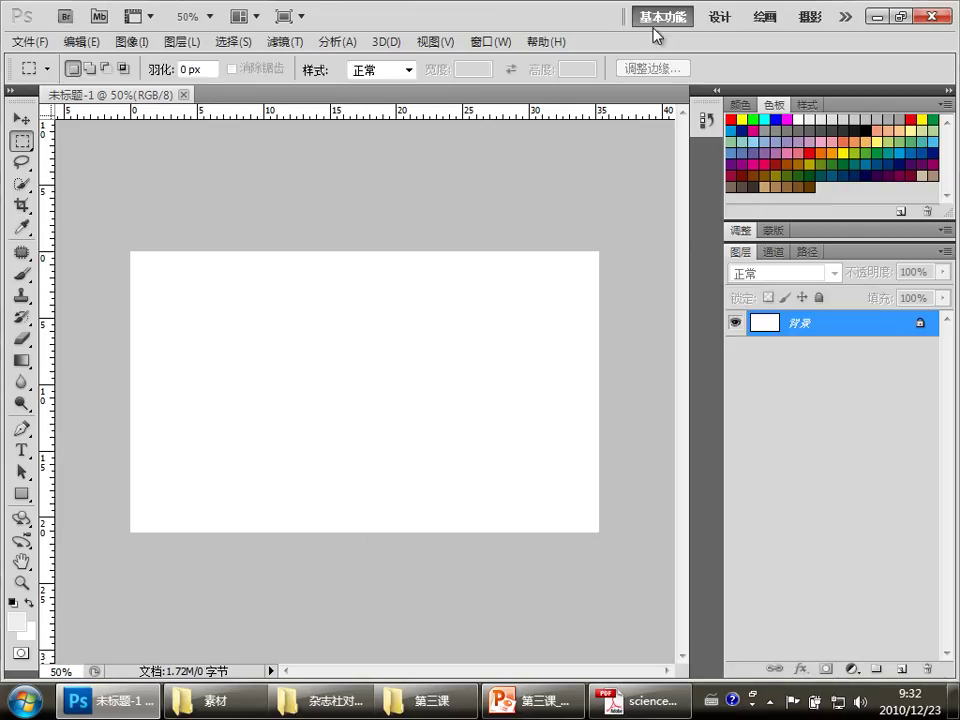
click(535, 700)
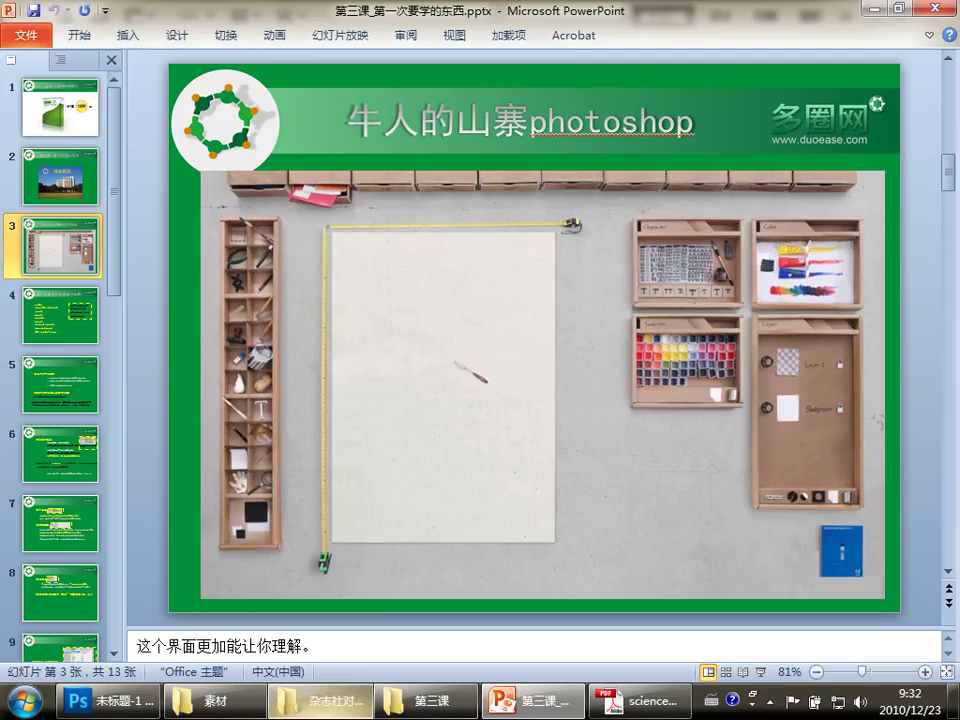
Show slide 2 with the 瑞金医院 photo, then open the Science figure-requirements PDF.
click(110, 701)
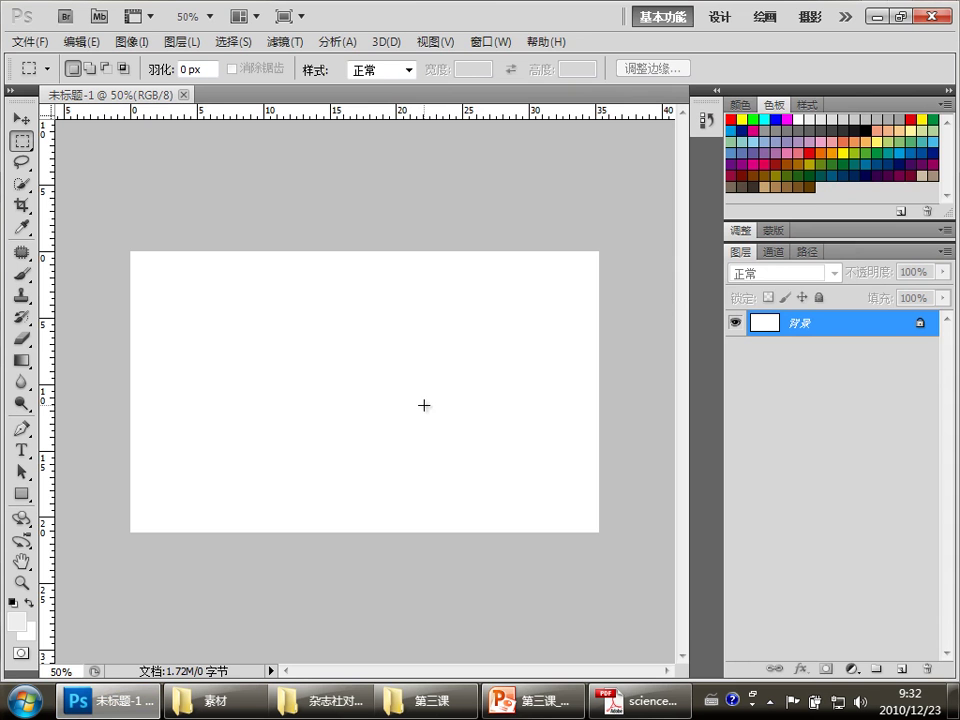
click(538, 705)
click(79, 189)
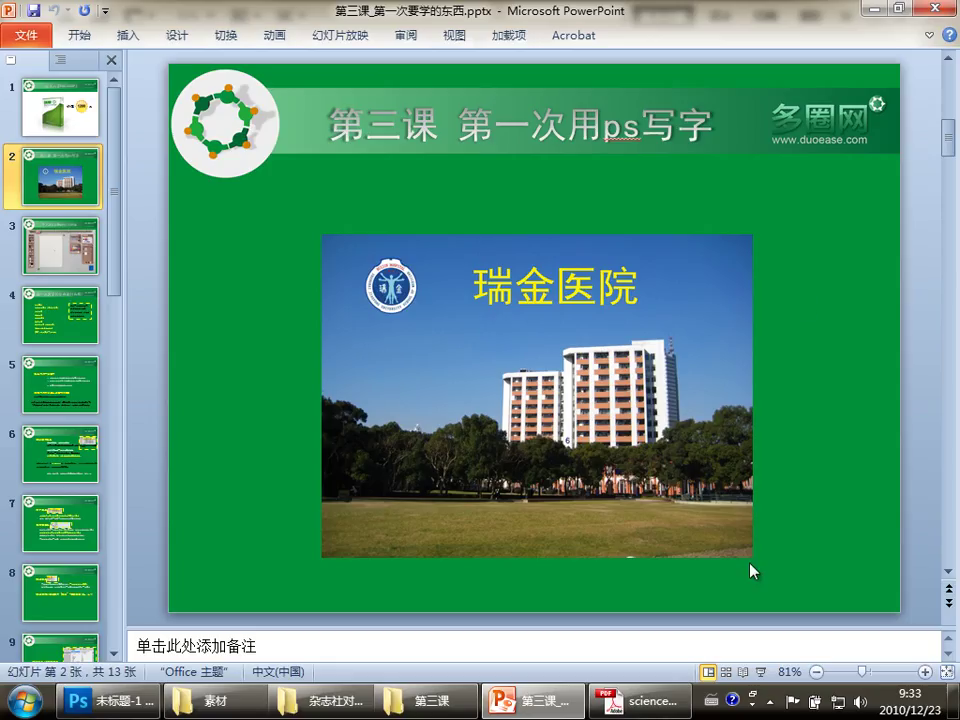
click(640, 700)
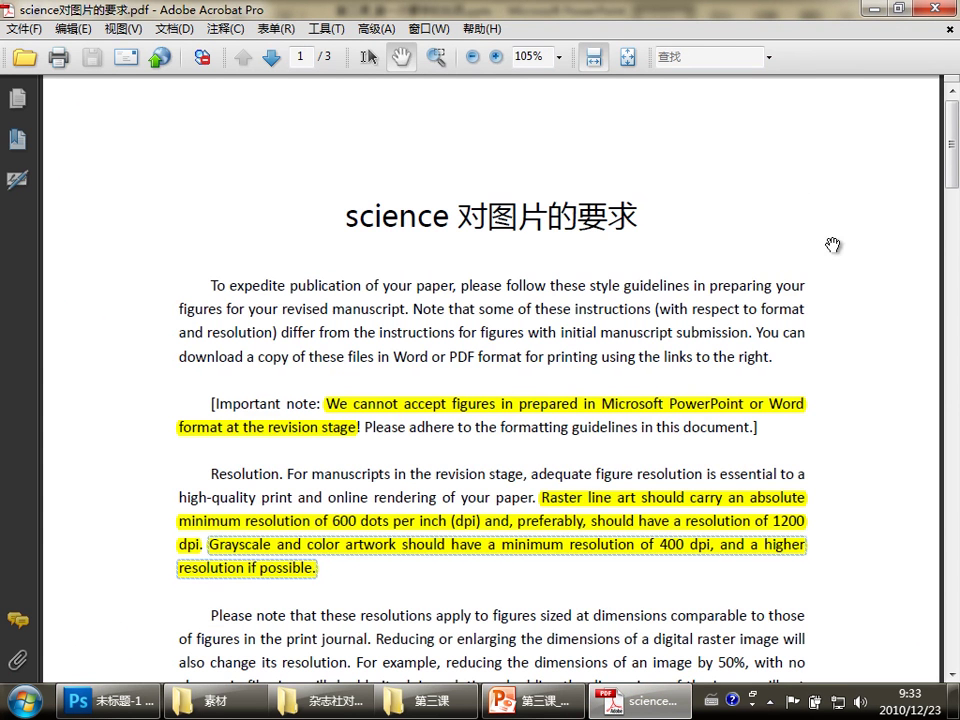
Scroll through page 1 of the Science PDF's resolution rules and return to its title.
scroll(846, 470, down, 3)
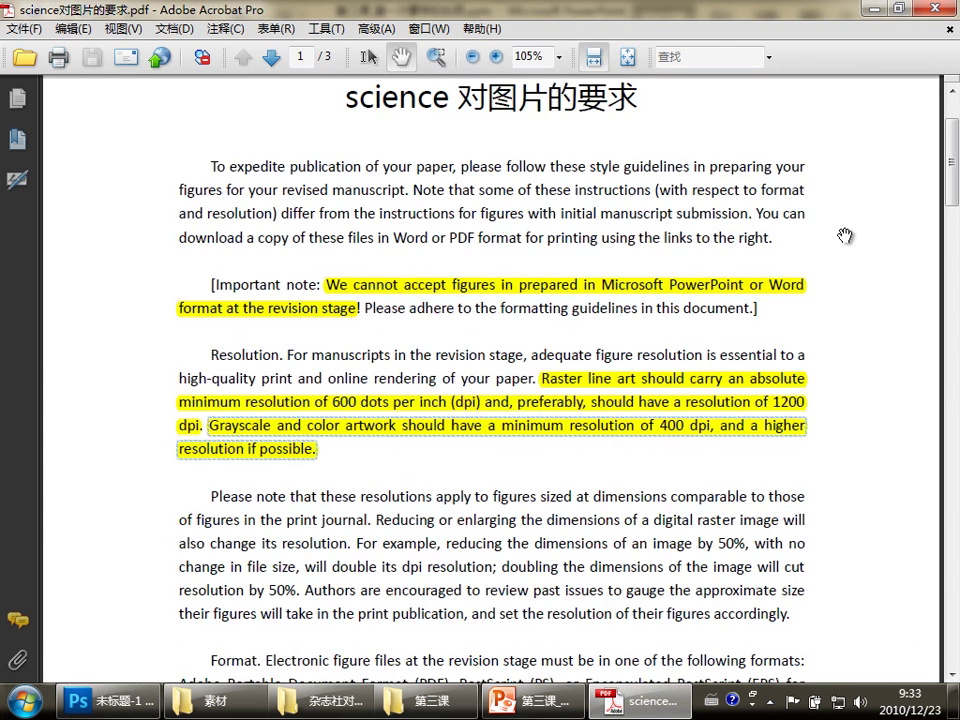
scroll(845, 236, up, 3)
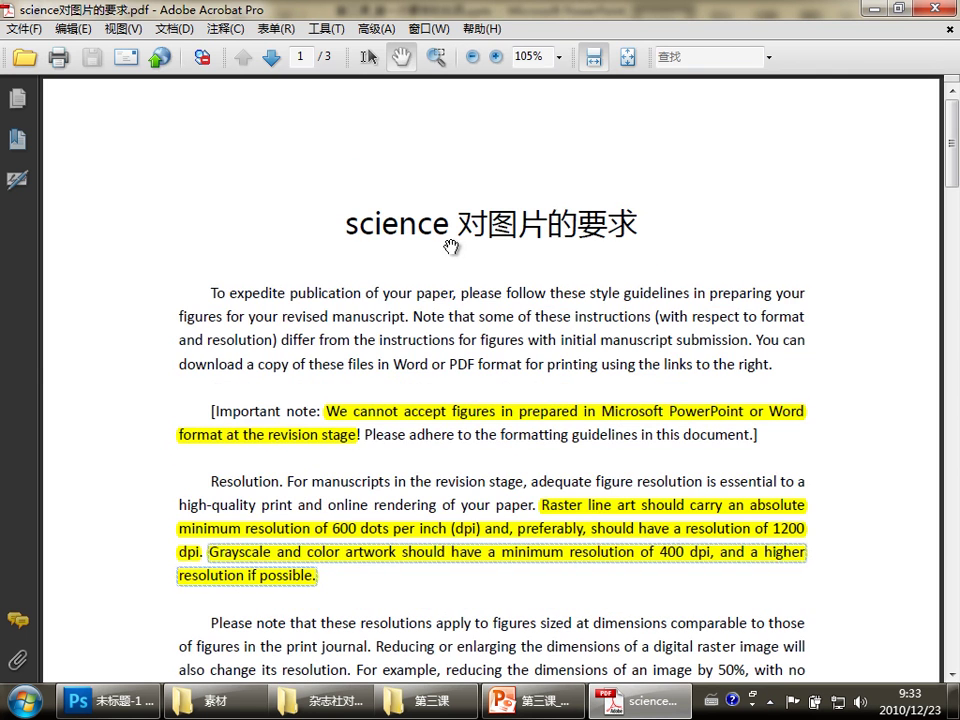
scroll(119, 357, down, 3)
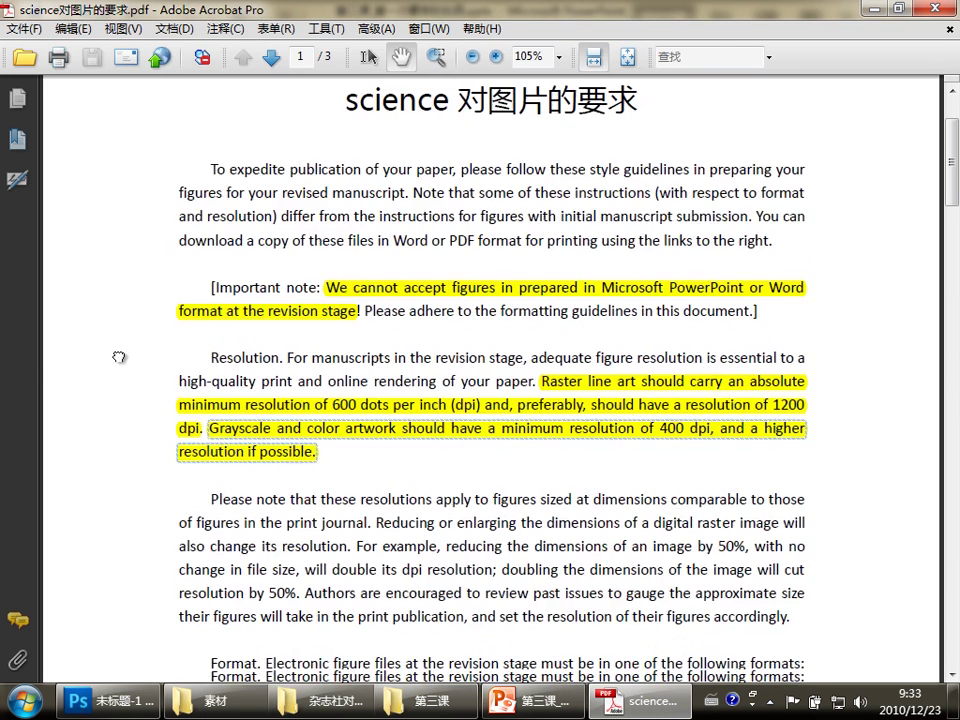
scroll(119, 357, down, 3)
scroll(129, 466, up, 5)
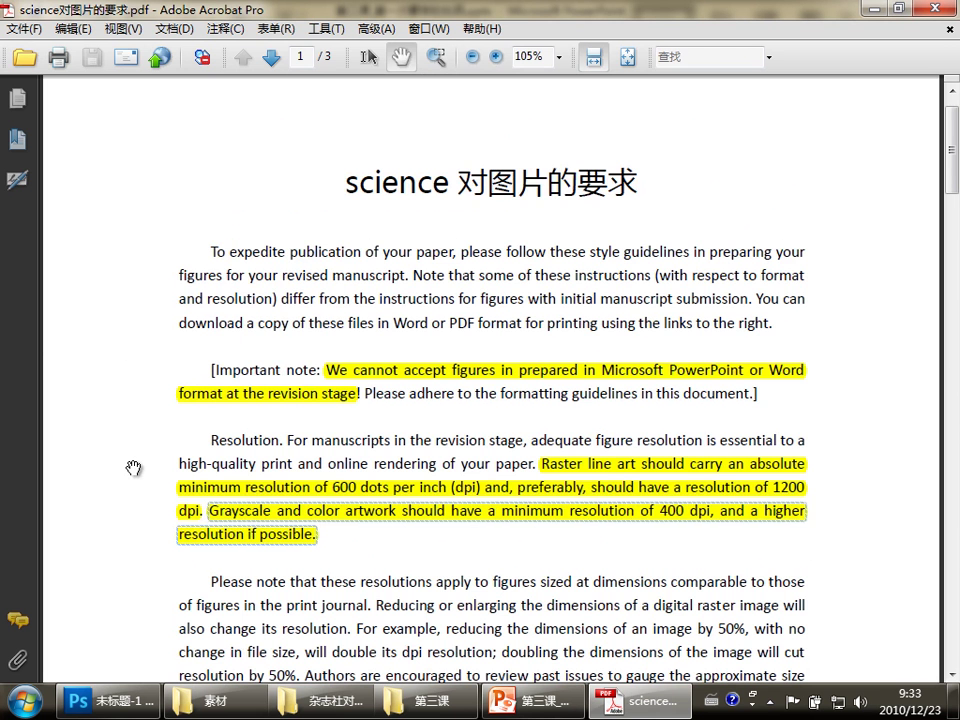
scroll(131, 469, down, 3)
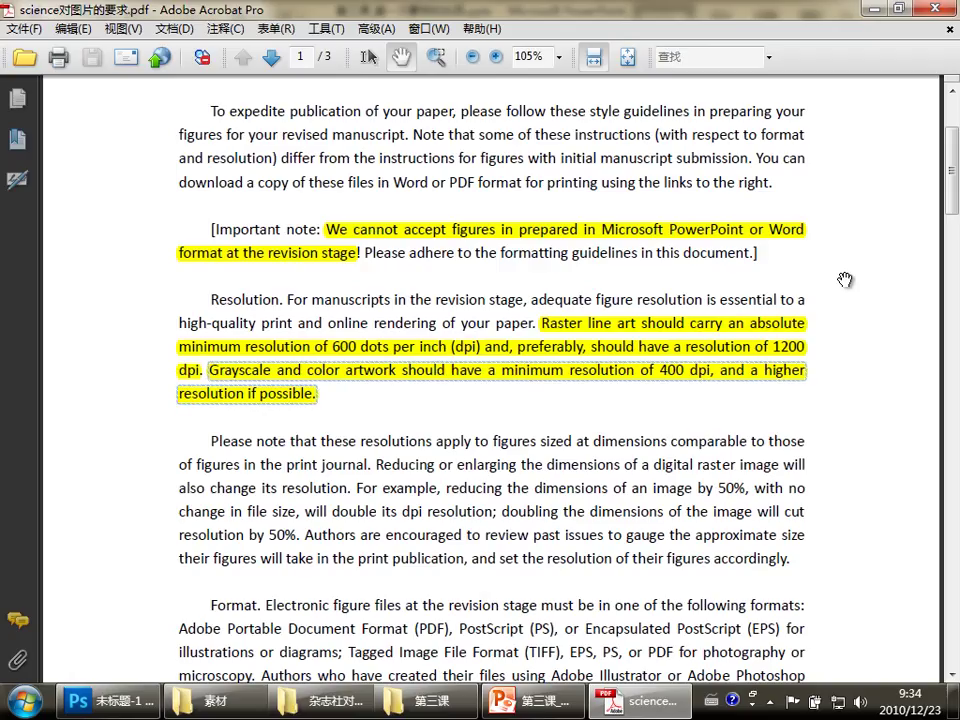
drag(842, 186, 870, 456)
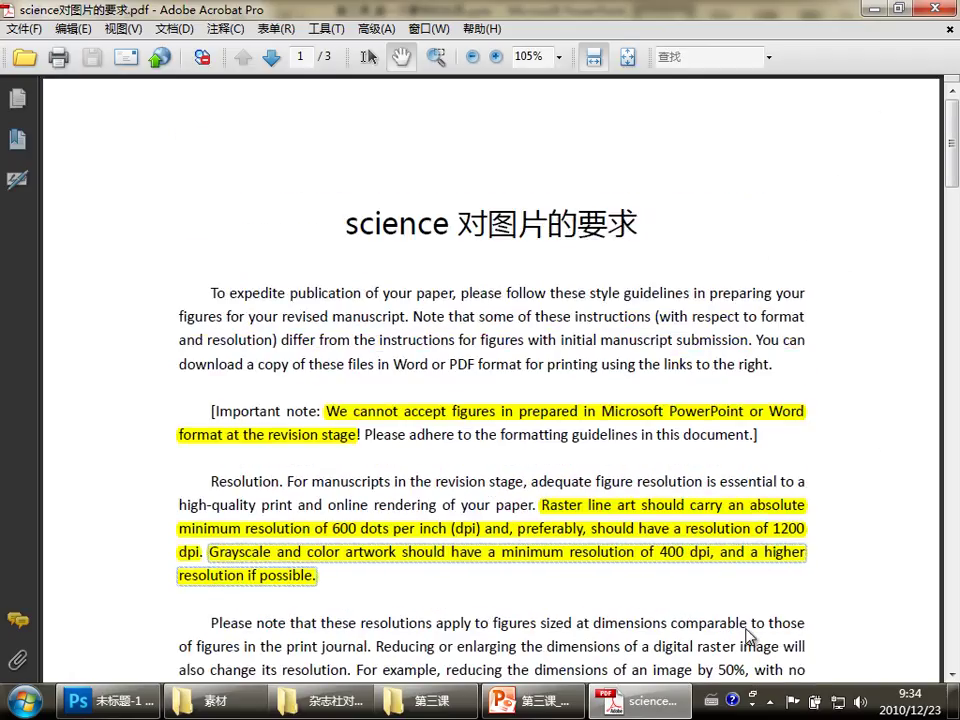
View 1.jpg at 1:1 in Picasa to read its CONTENTS and FILE FORMAT sections, then close it.
click(325, 701)
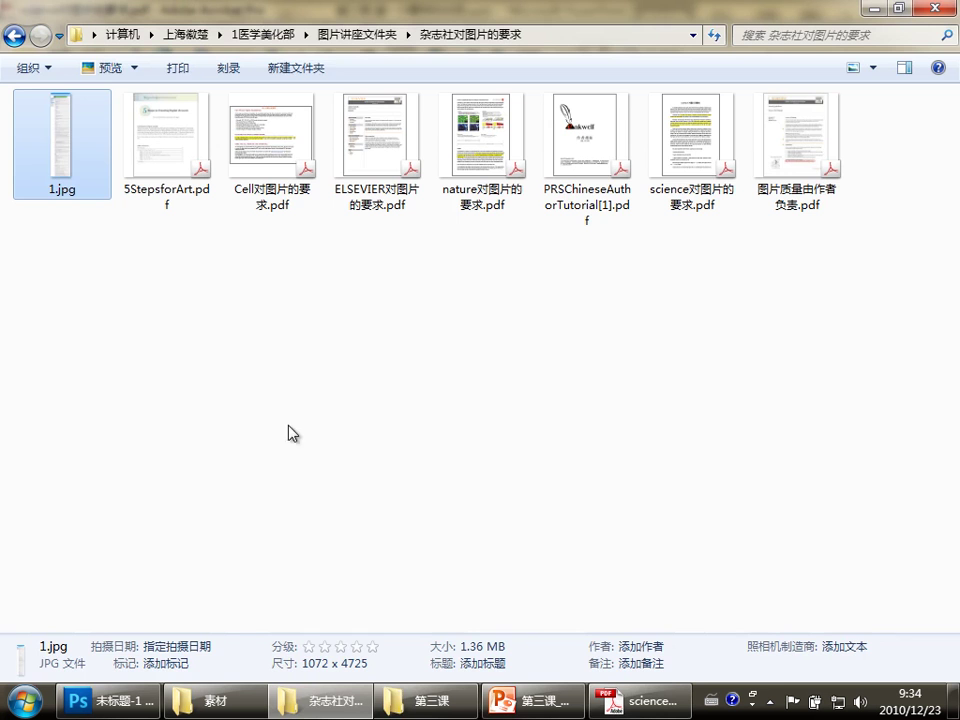
double_click(62, 150)
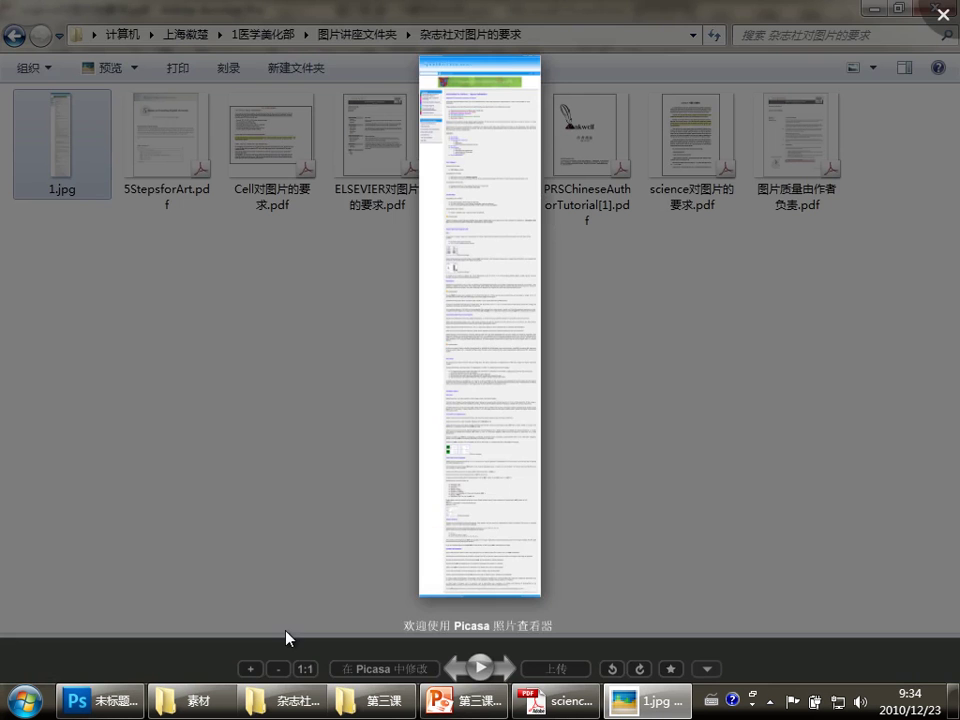
click(305, 669)
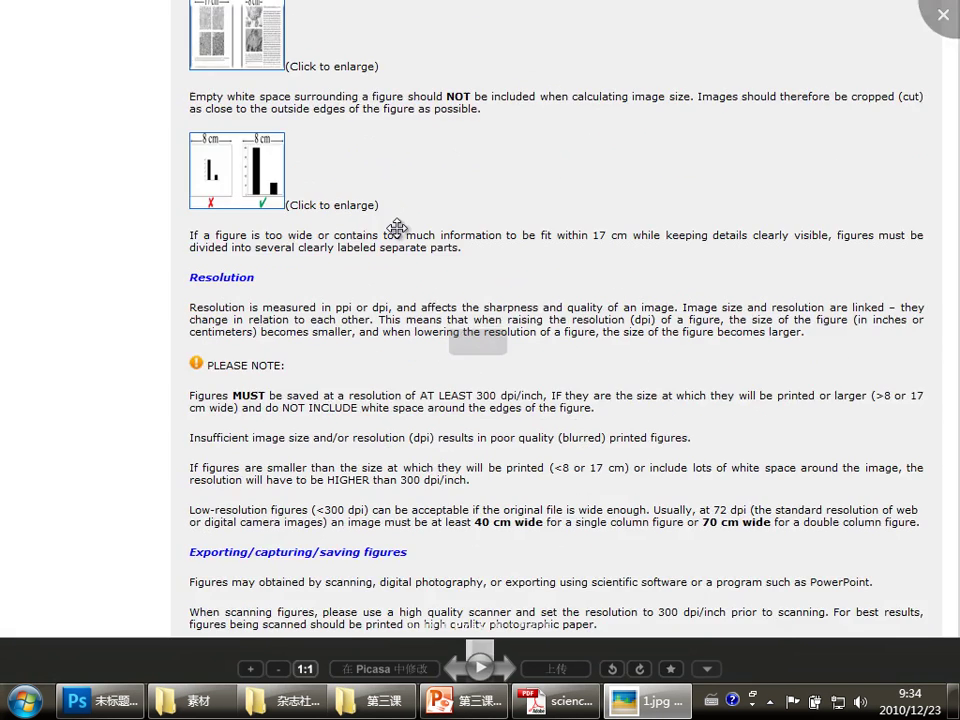
drag(397, 228, 429, 467)
drag(493, 159, 525, 540)
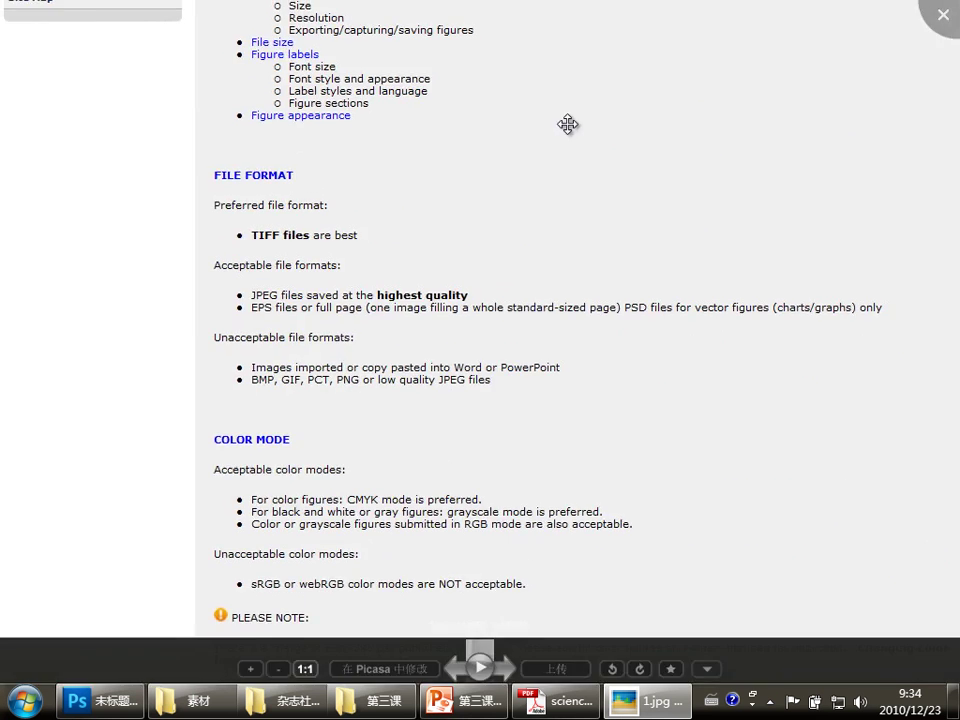
drag(567, 123, 593, 493)
mouse_move(561, 155)
mouse_down()
mouse_move(563, 568)
mouse_move(583, 208)
mouse_up()
drag(560, 438, 549, 165)
drag(560, 368, 553, 291)
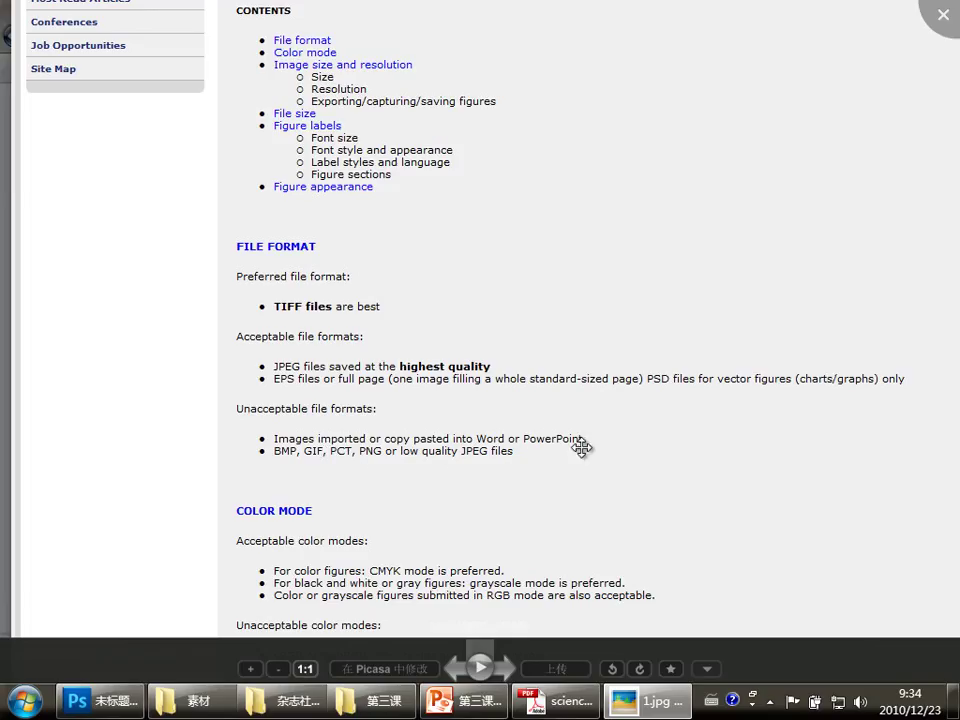
drag(589, 407, 617, 476)
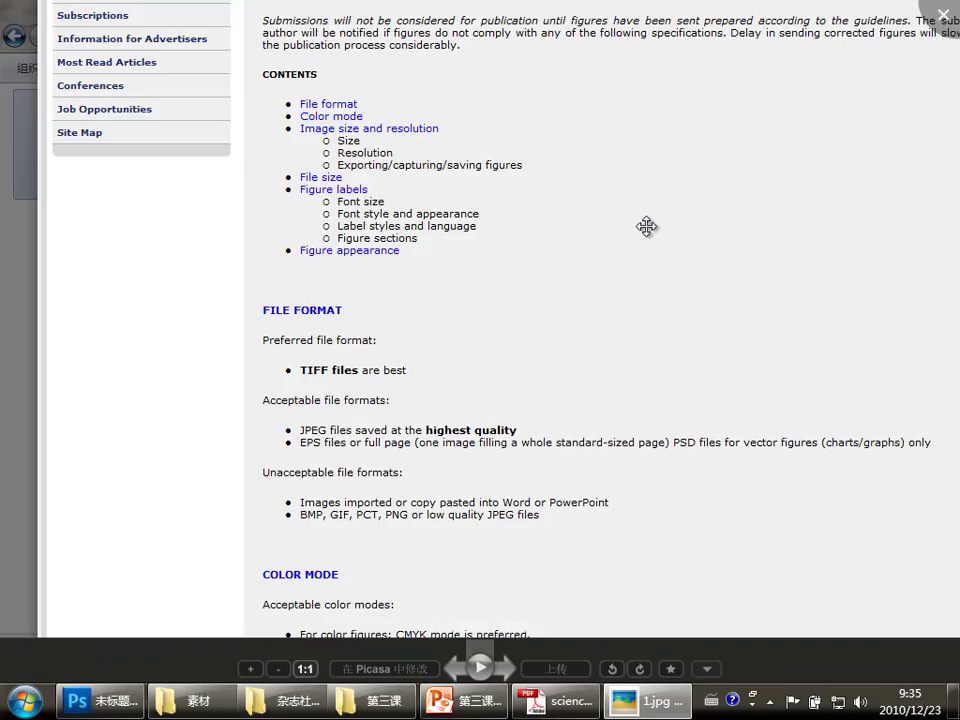
key(Escape)
Close Photoshop's blank untitled document and bring up the 素材 materials folder.
click(100, 700)
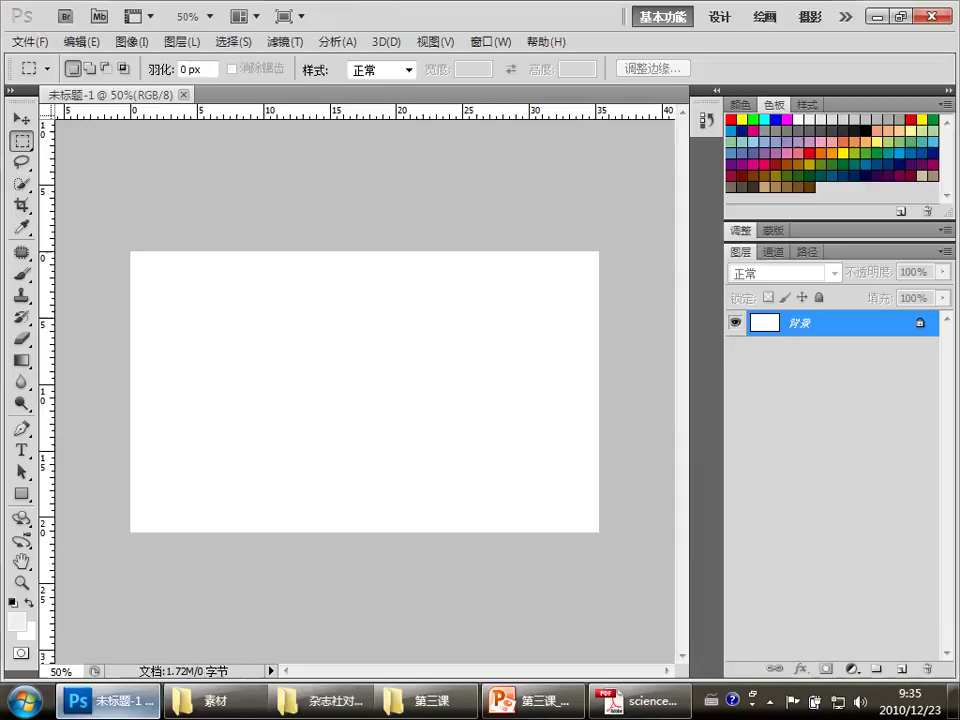
click(183, 94)
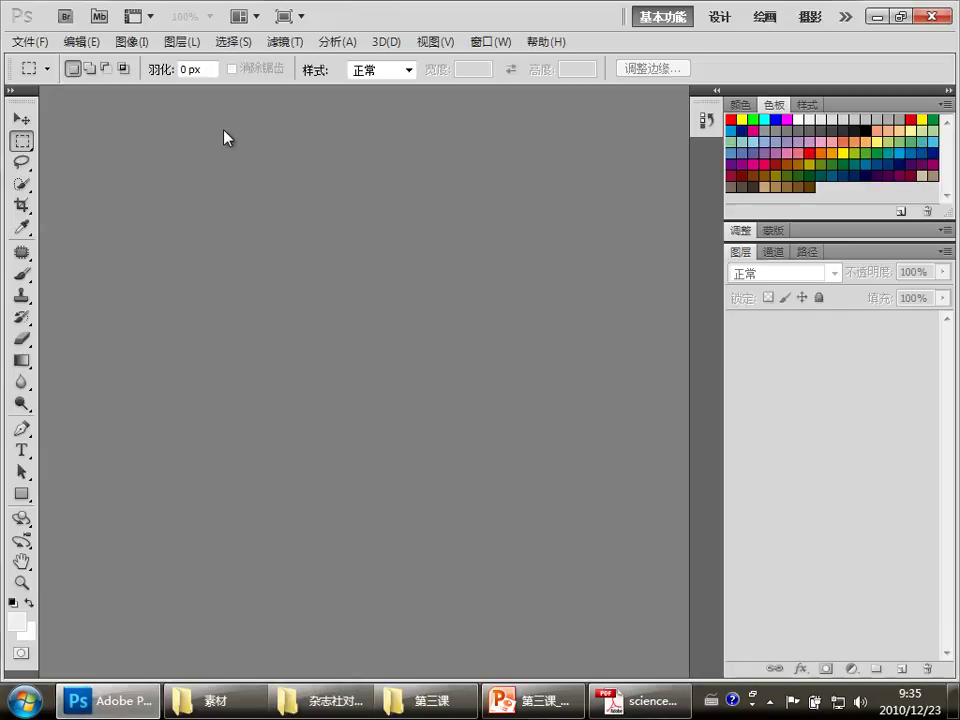
mouse_move(320, 700)
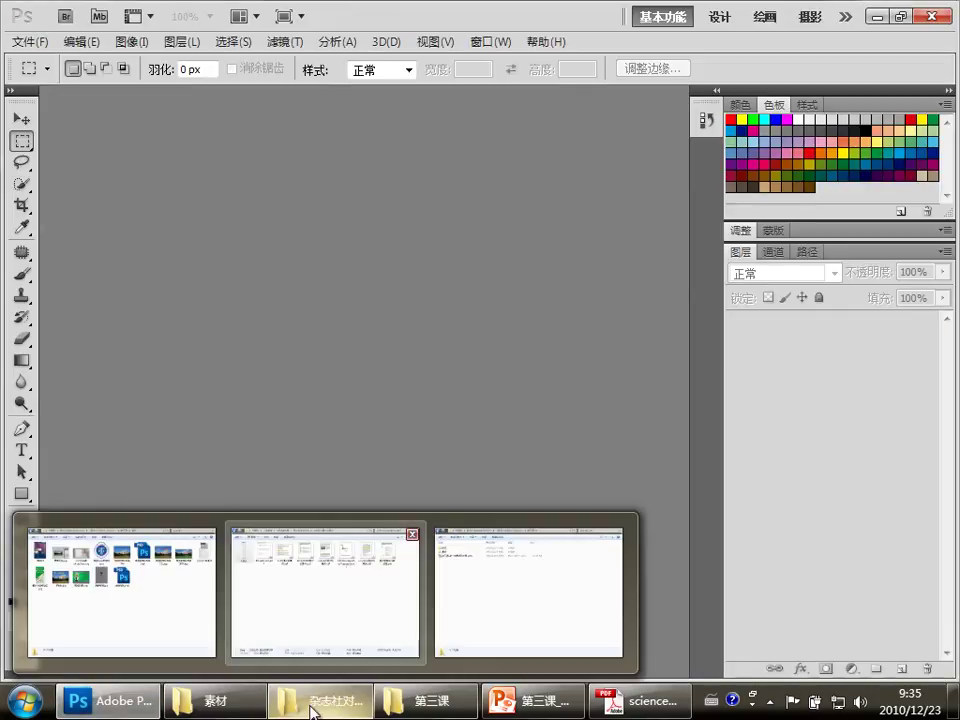
click(215, 700)
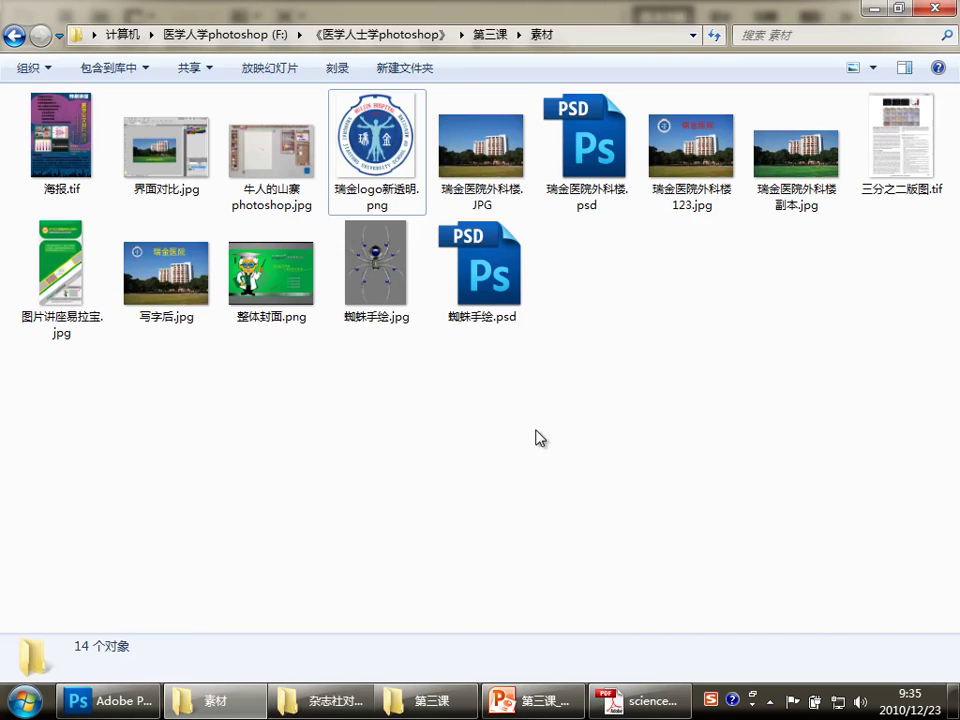
Preview 瑞金医院外科楼.JPG, 瑞金logo新透明.png and 瑞金医院外科楼123.jpg, then return to Photoshop.
double_click(481, 150)
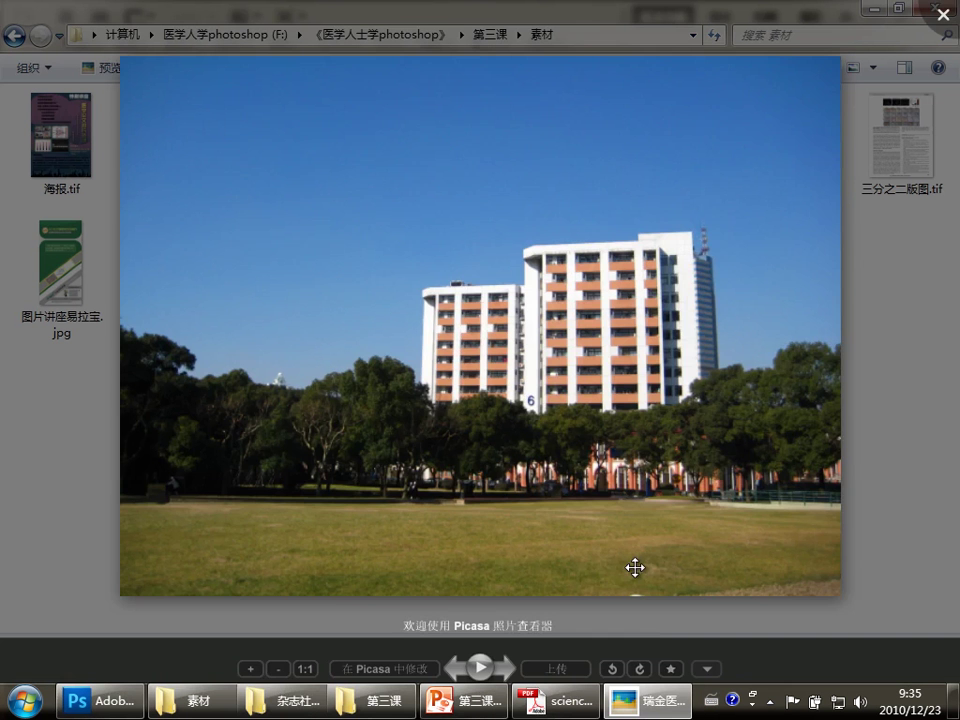
scroll(364, 491, down, 2)
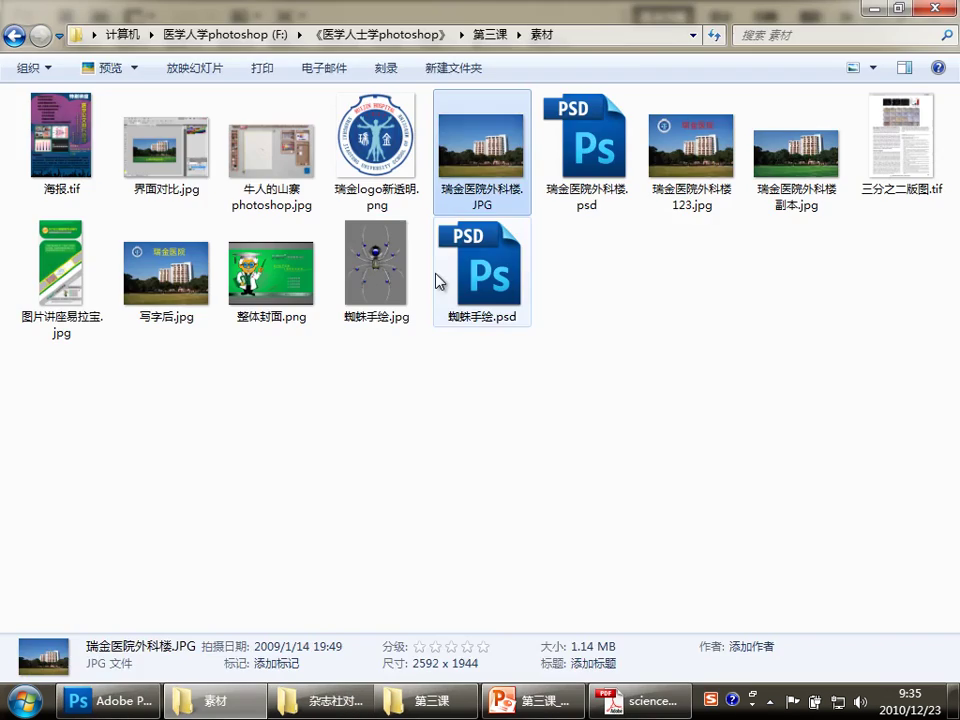
double_click(390, 165)
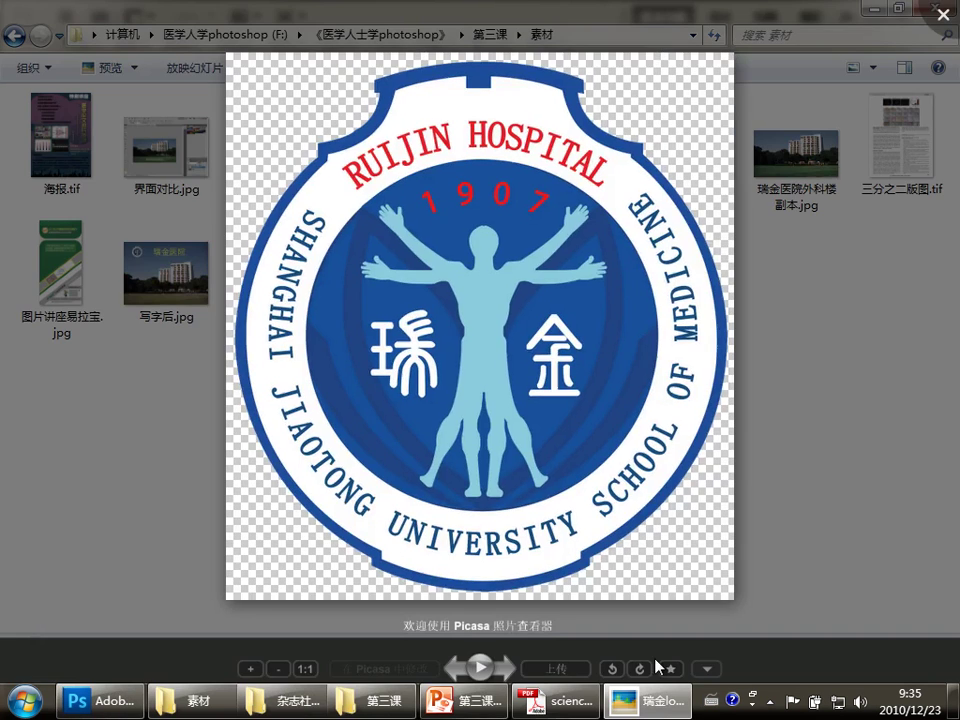
click(657, 667)
double_click(695, 166)
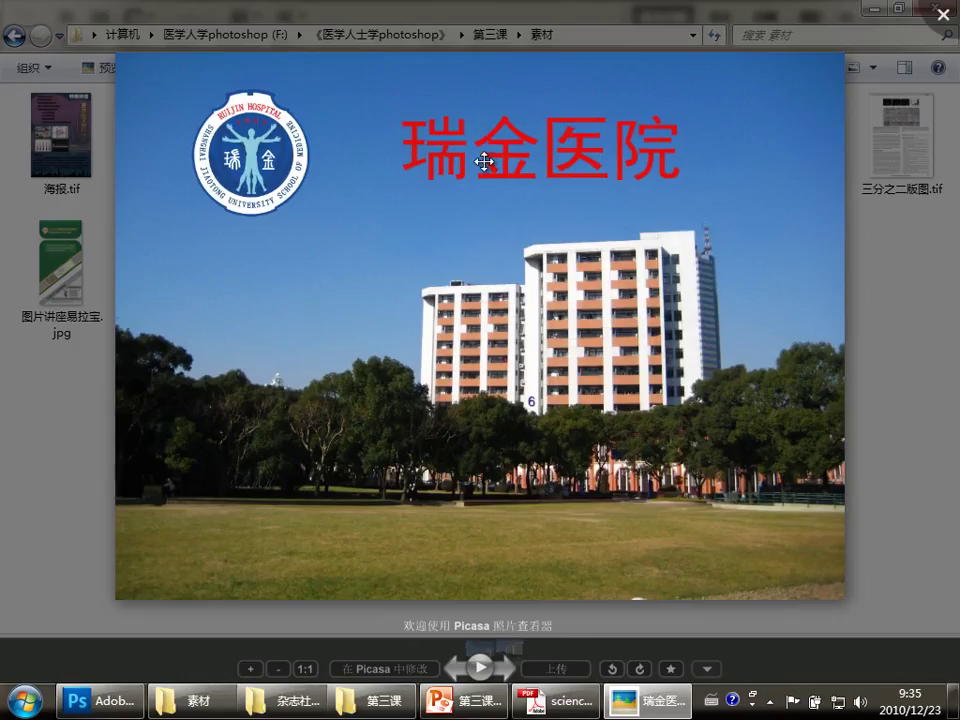
key(Escape)
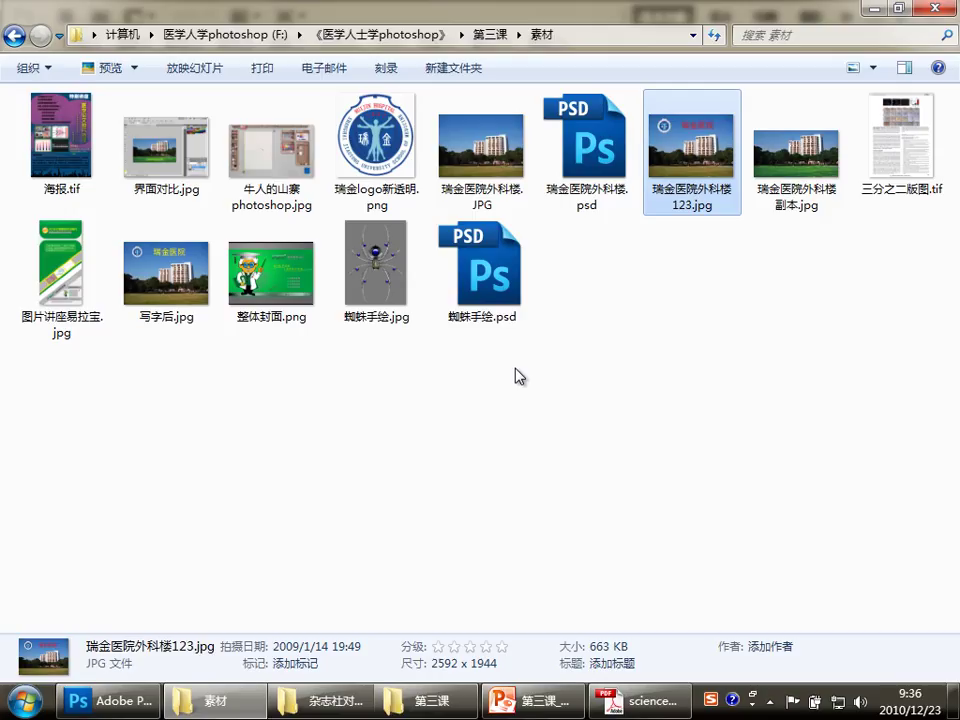
click(470, 158)
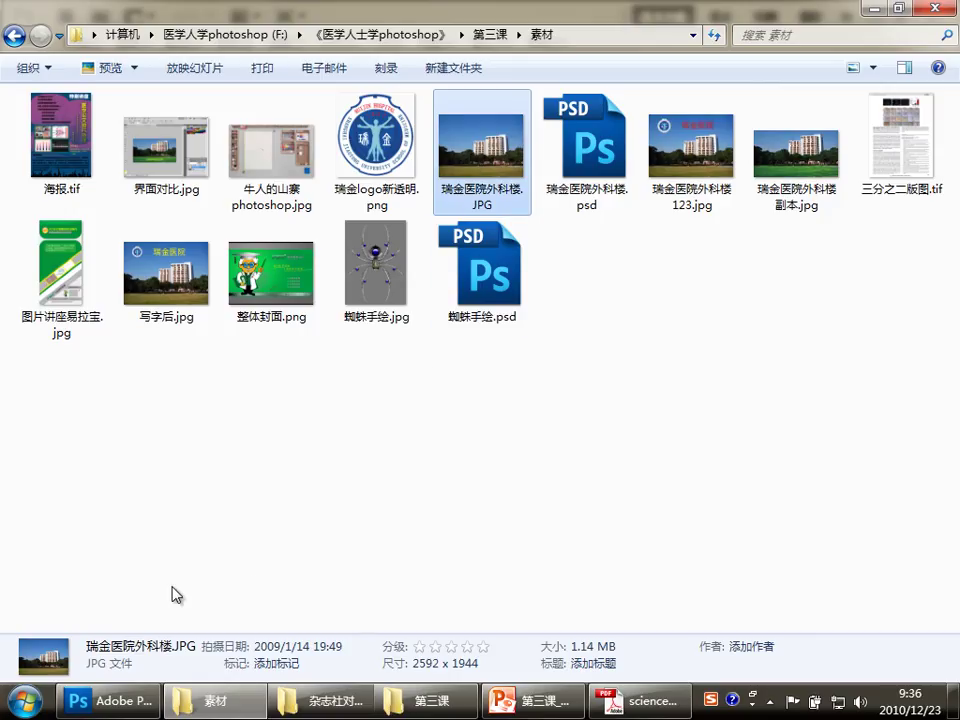
click(124, 700)
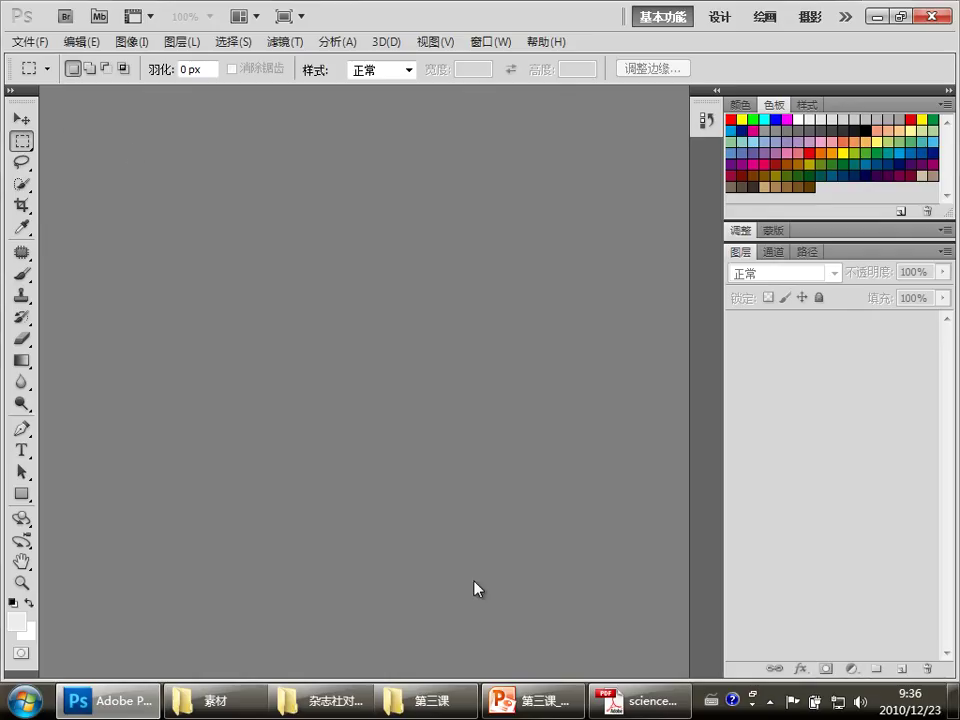
Review PowerPoint slides 4, 5 and 6 on opening images and the horizontal text tool, ending on slide 5.
click(540, 700)
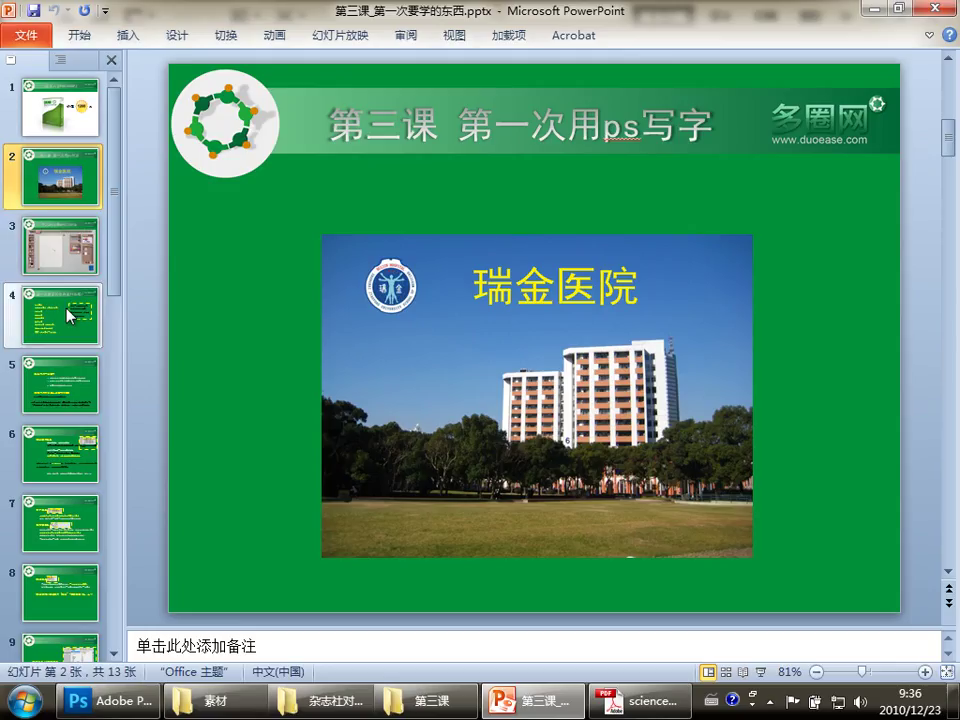
click(66, 397)
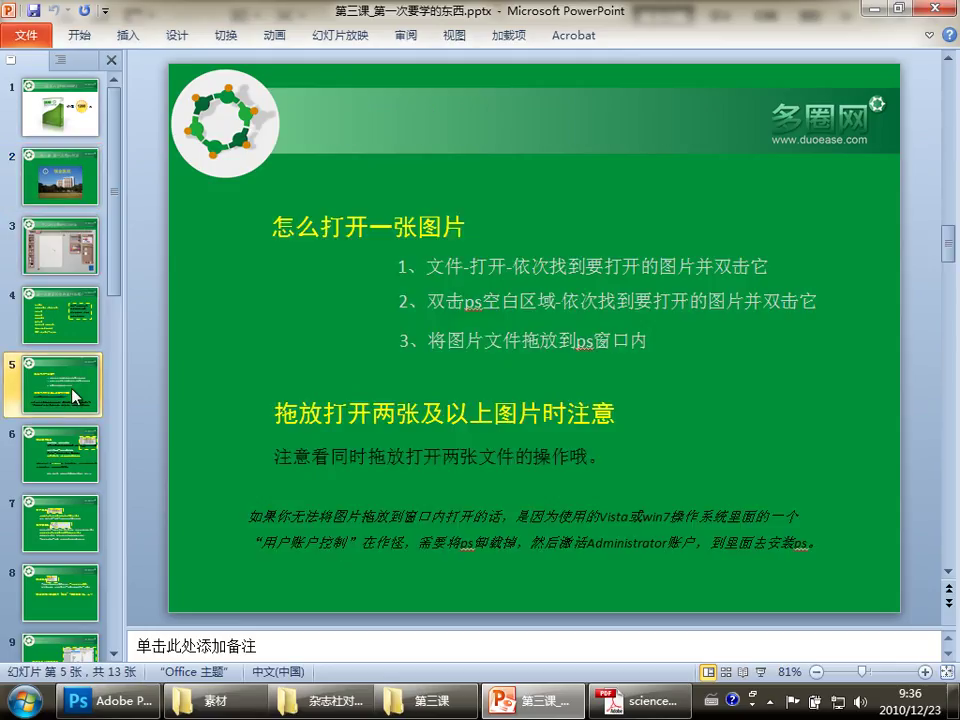
click(60, 327)
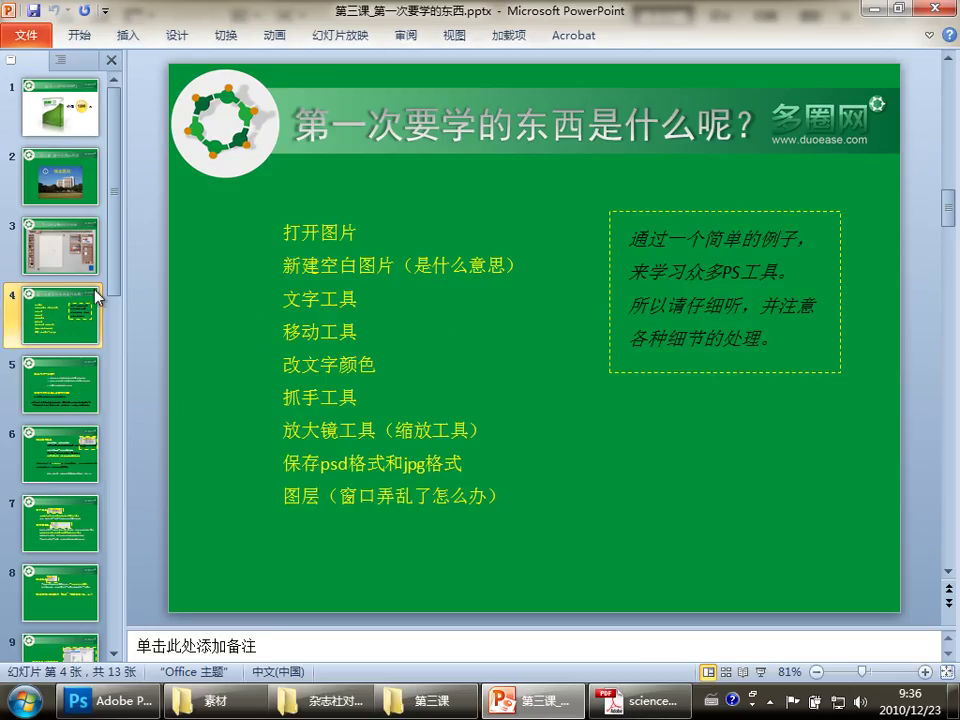
click(65, 396)
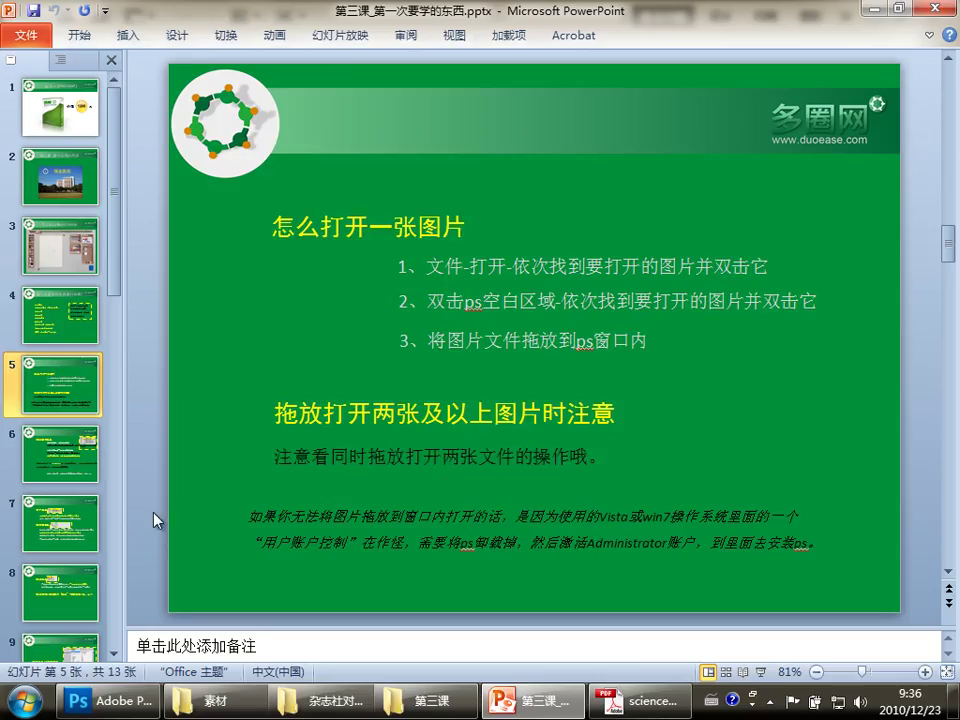
click(77, 465)
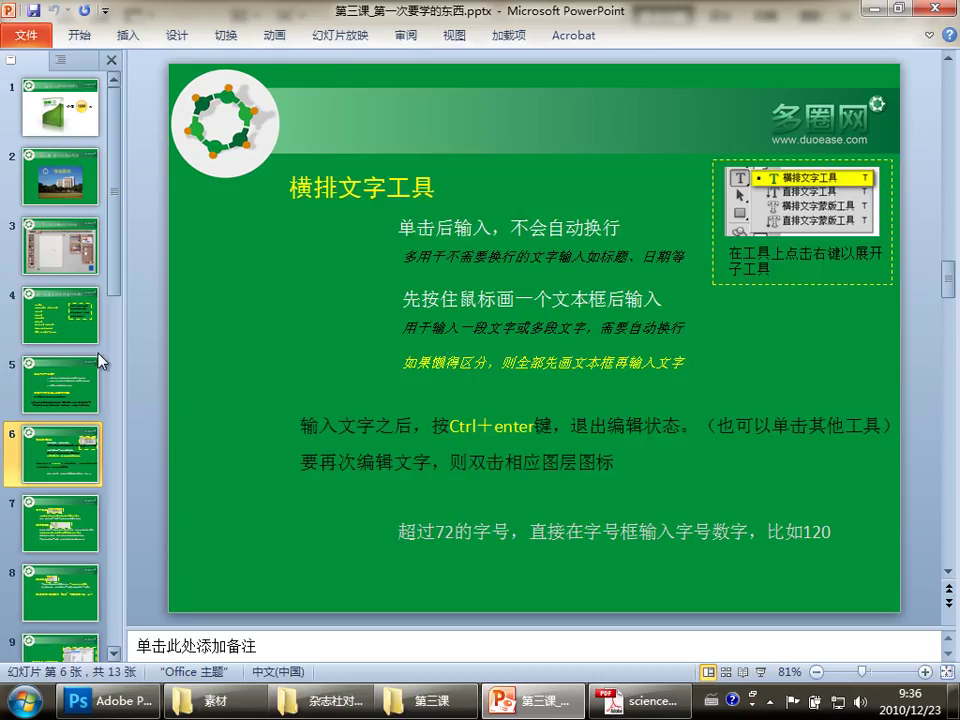
click(60, 318)
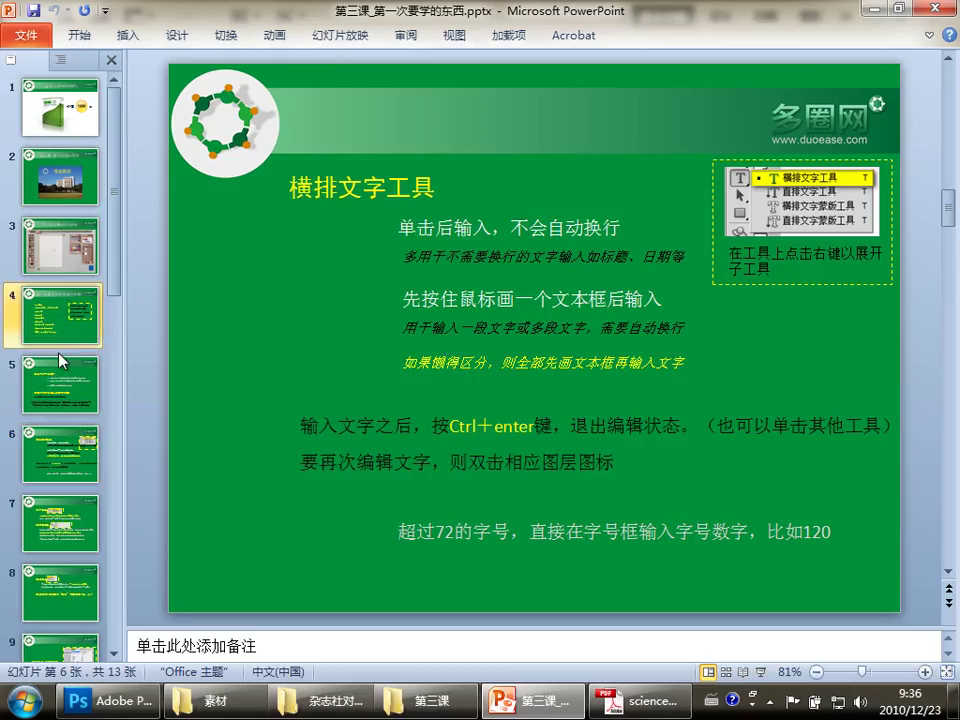
click(62, 362)
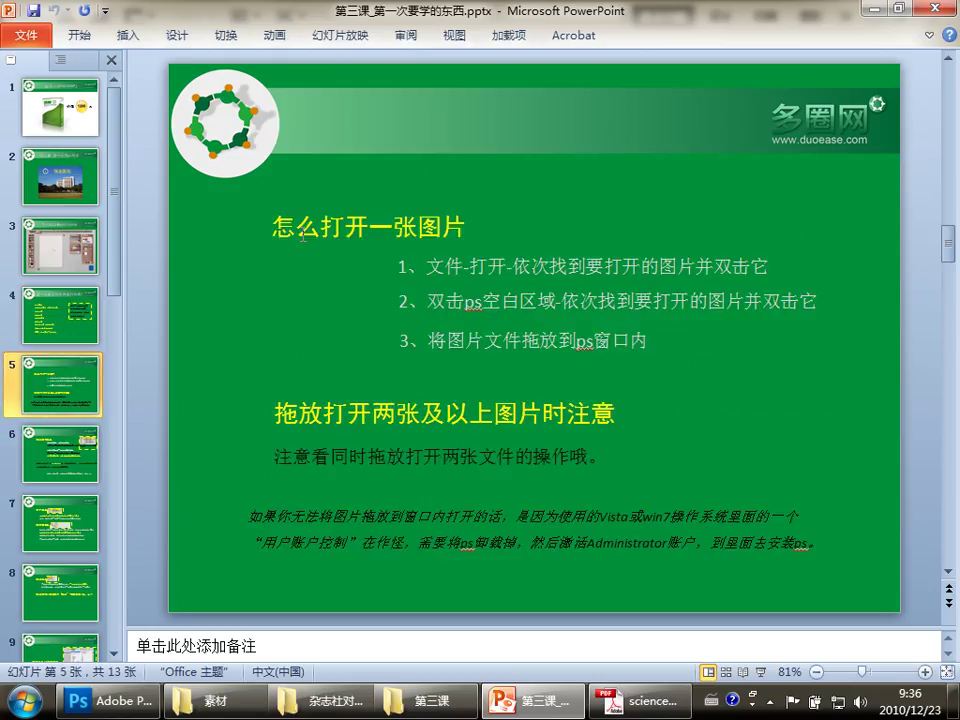
mouse_move(110, 700)
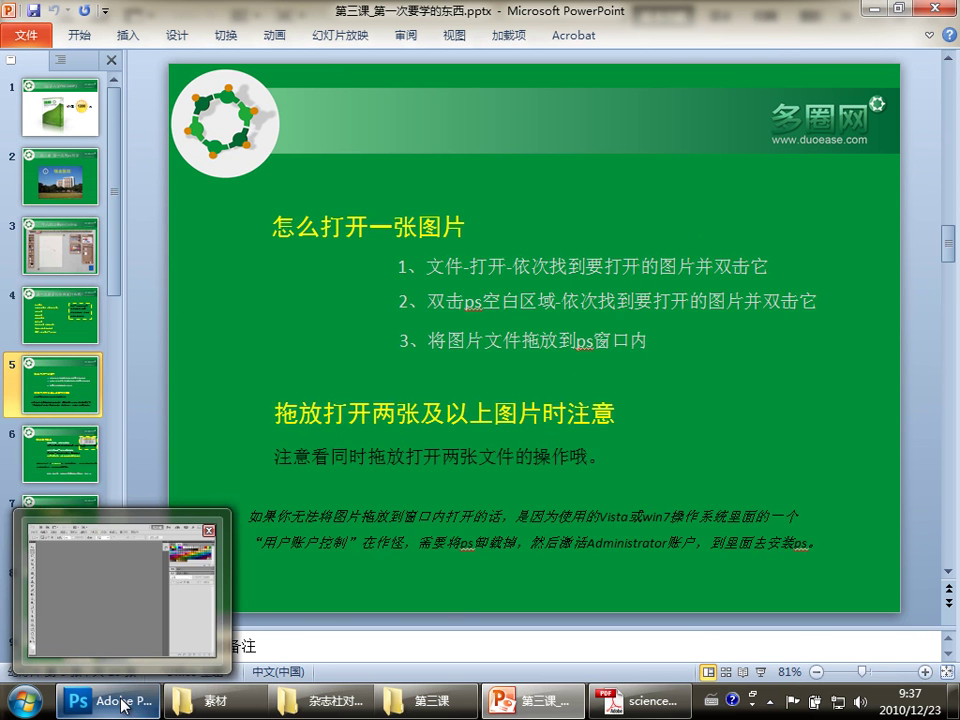
click(230, 700)
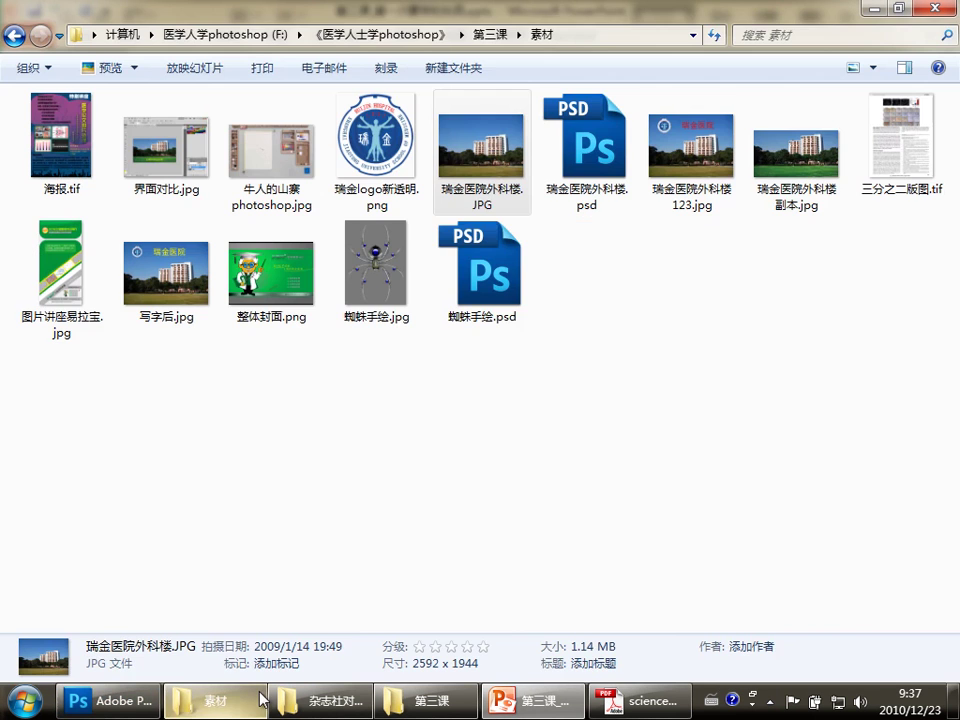
double_click(517, 170)
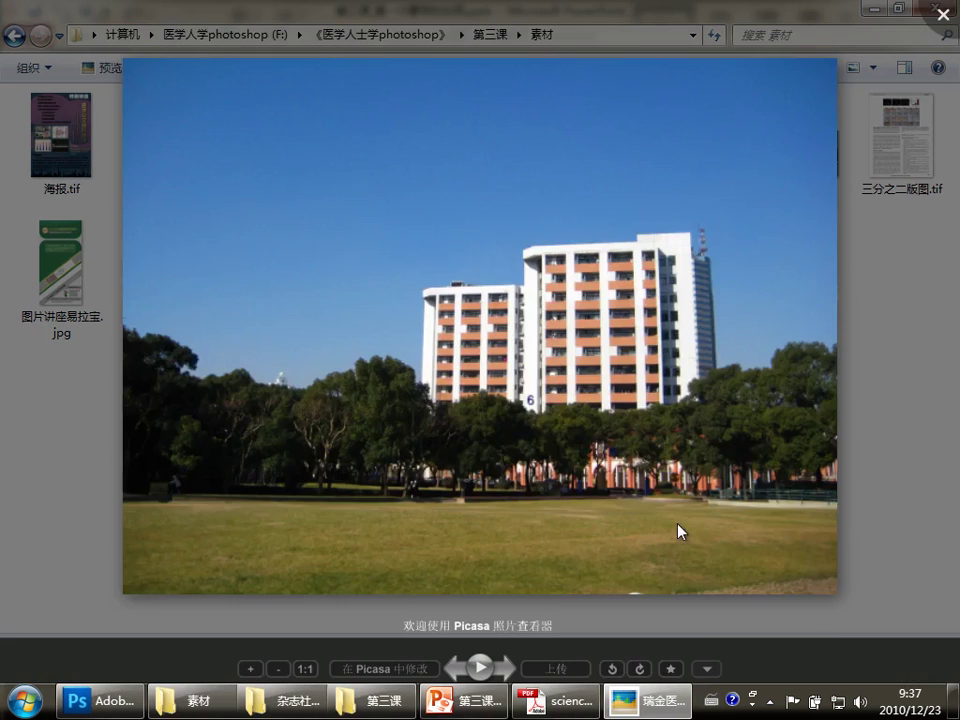
click(521, 620)
click(65, 705)
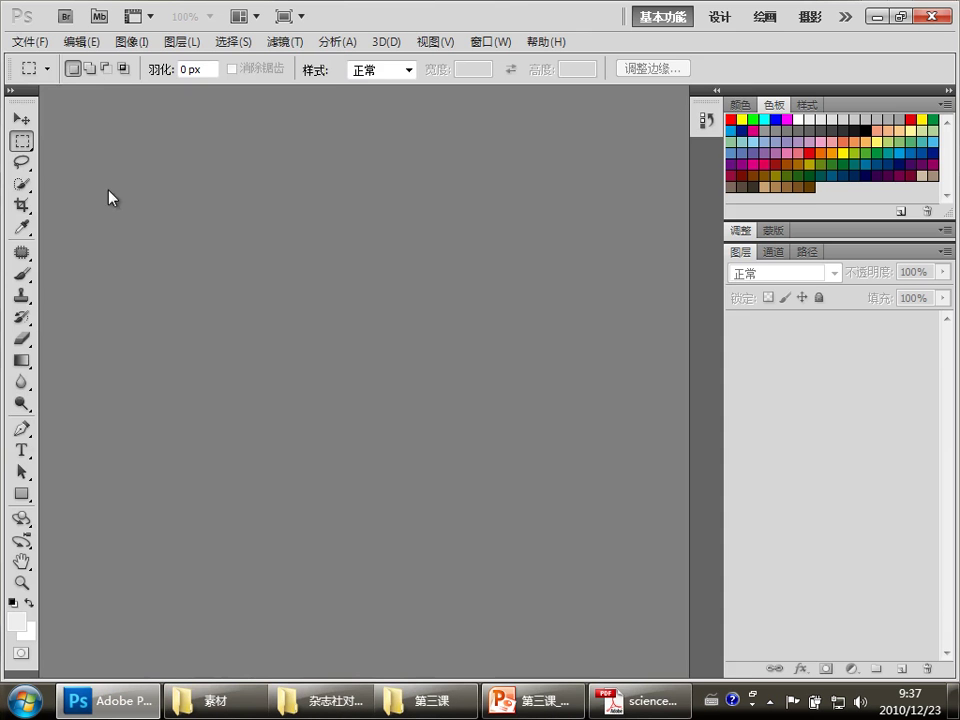
click(27, 44)
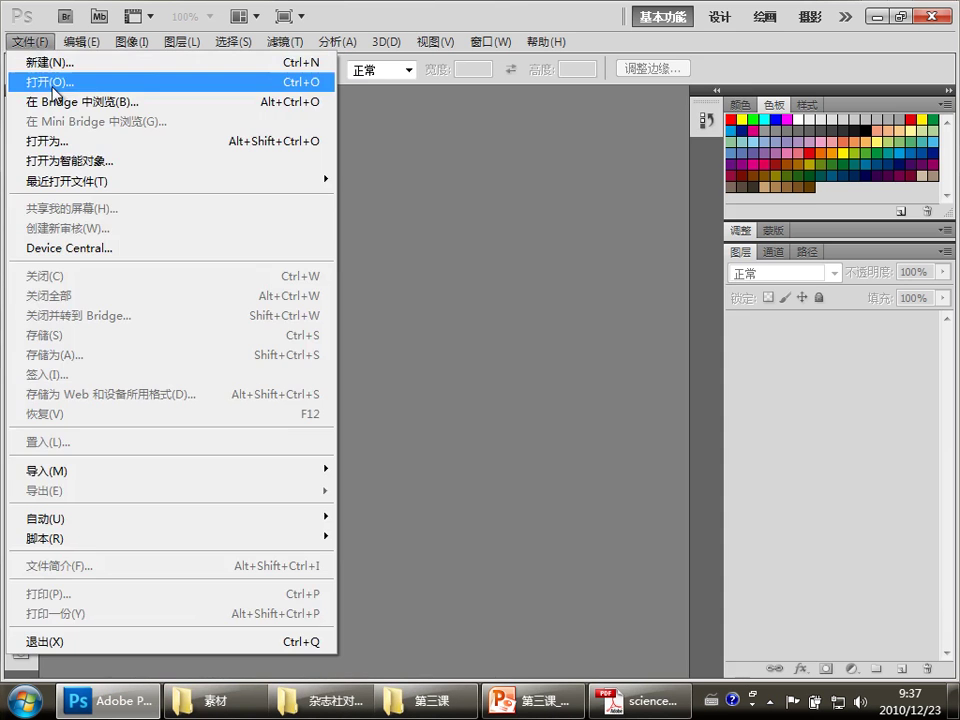
click(43, 81)
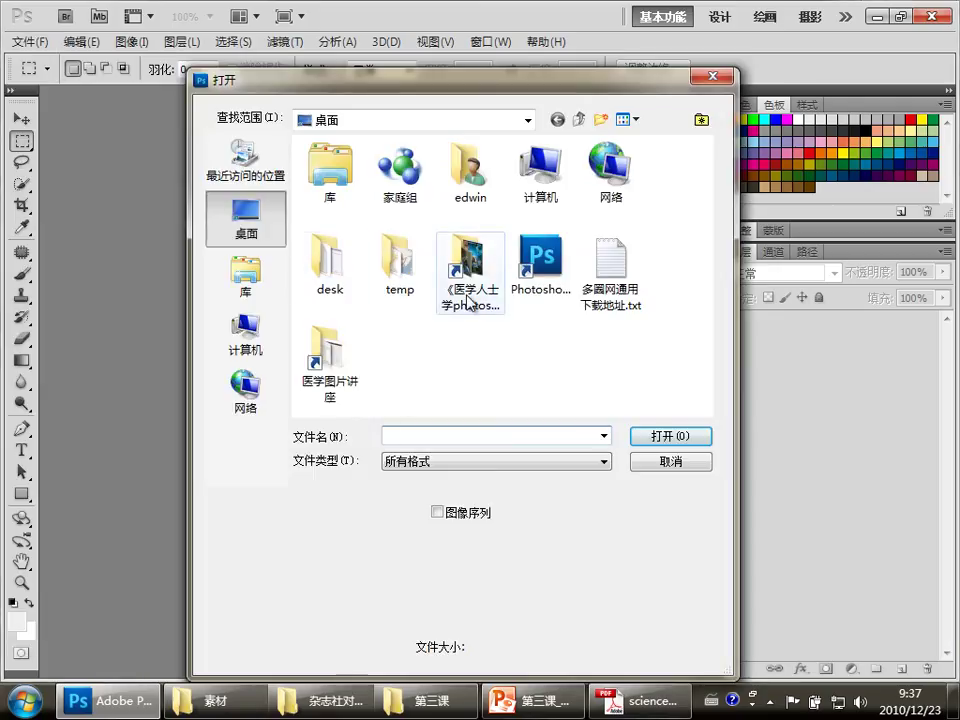
double_click(467, 290)
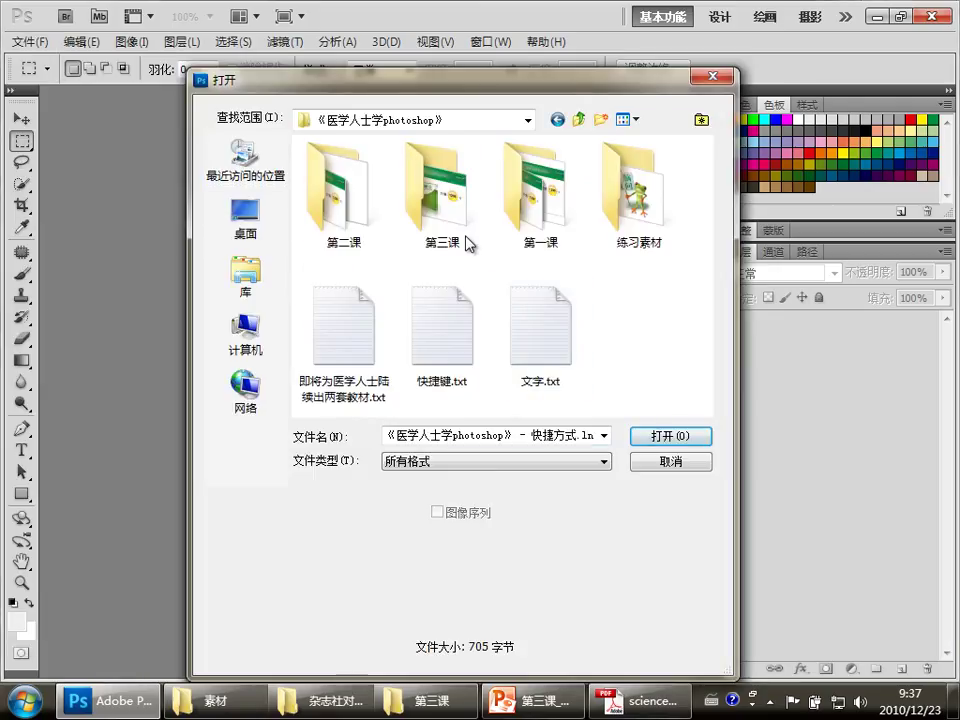
double_click(458, 236)
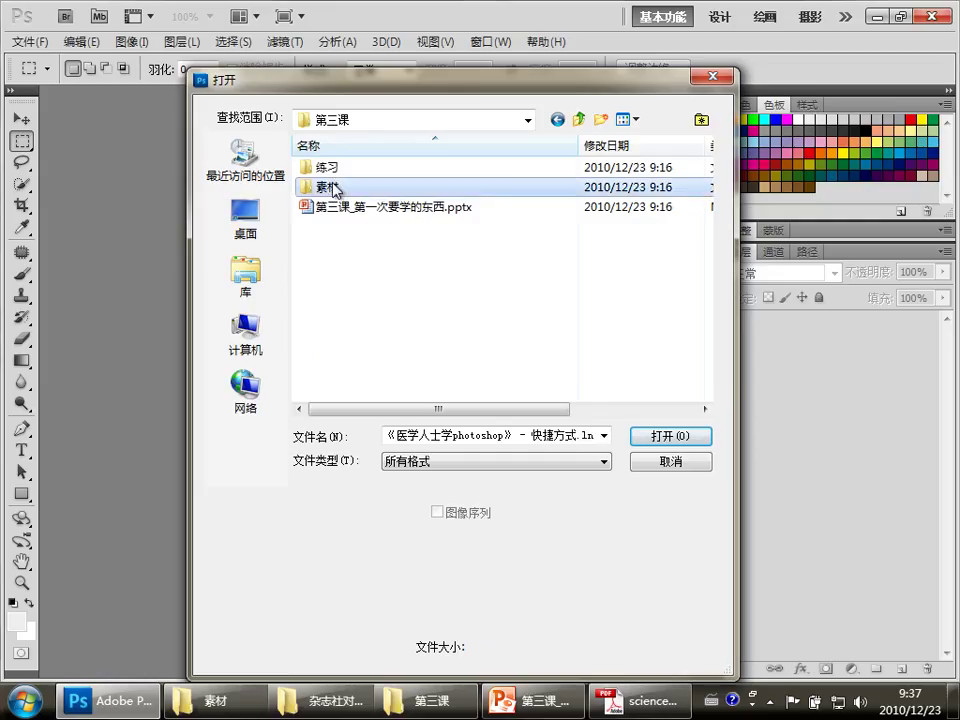
double_click(330, 187)
click(370, 358)
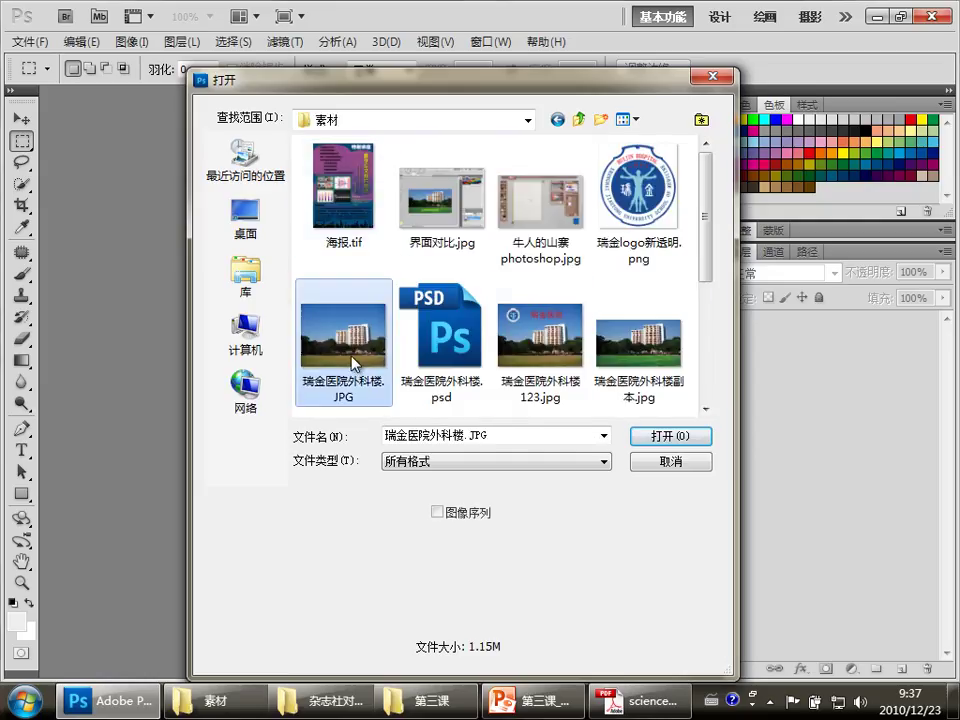
click(664, 436)
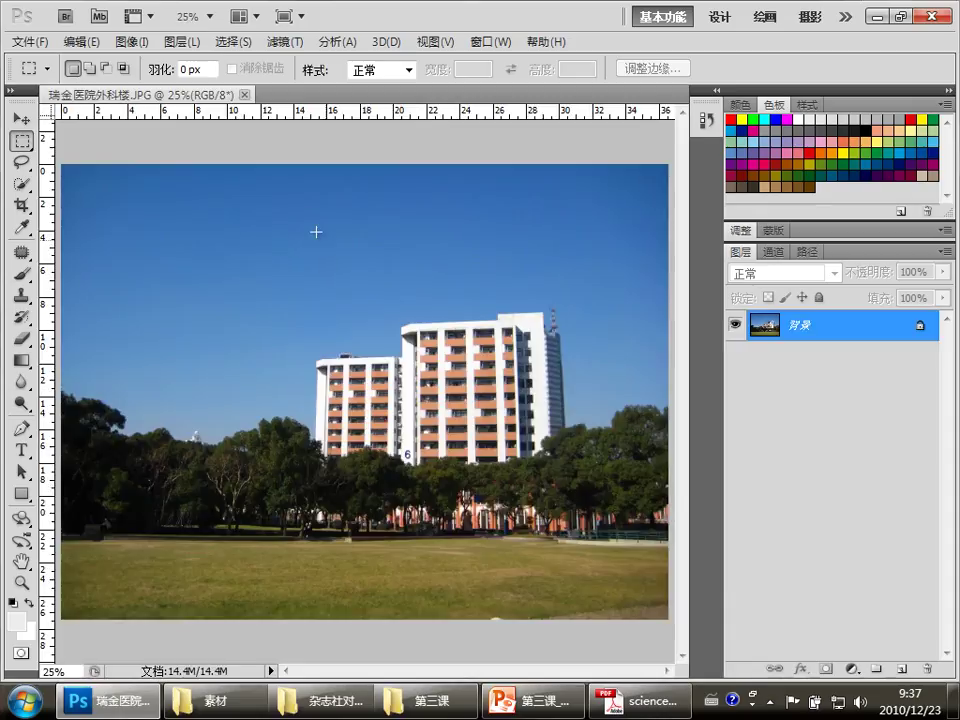
click(245, 95)
mouse_move(212, 701)
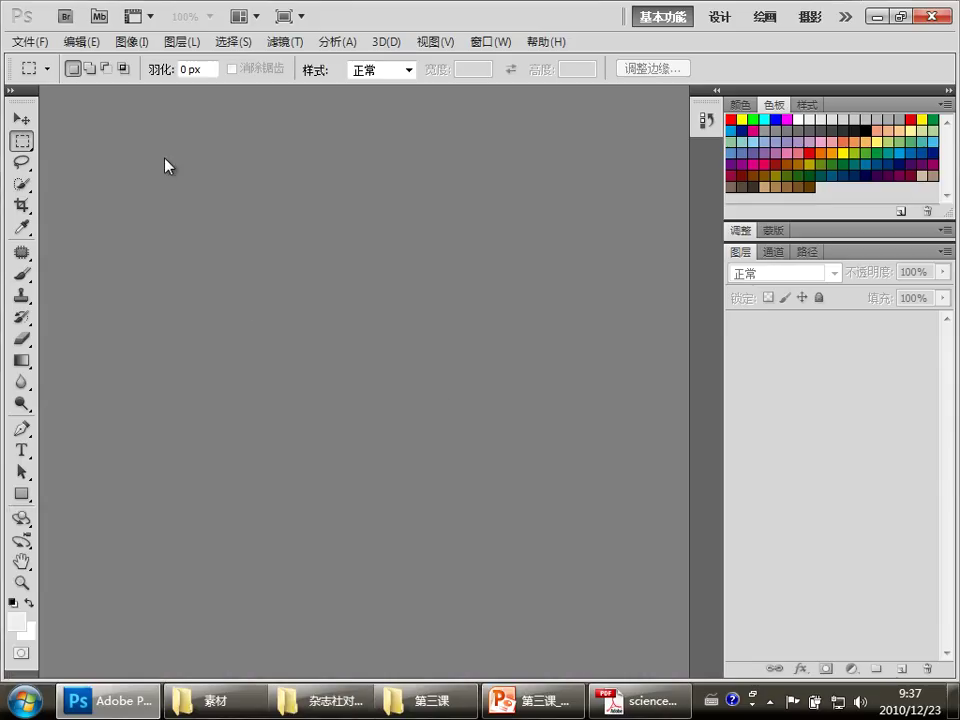
double_click(417, 341)
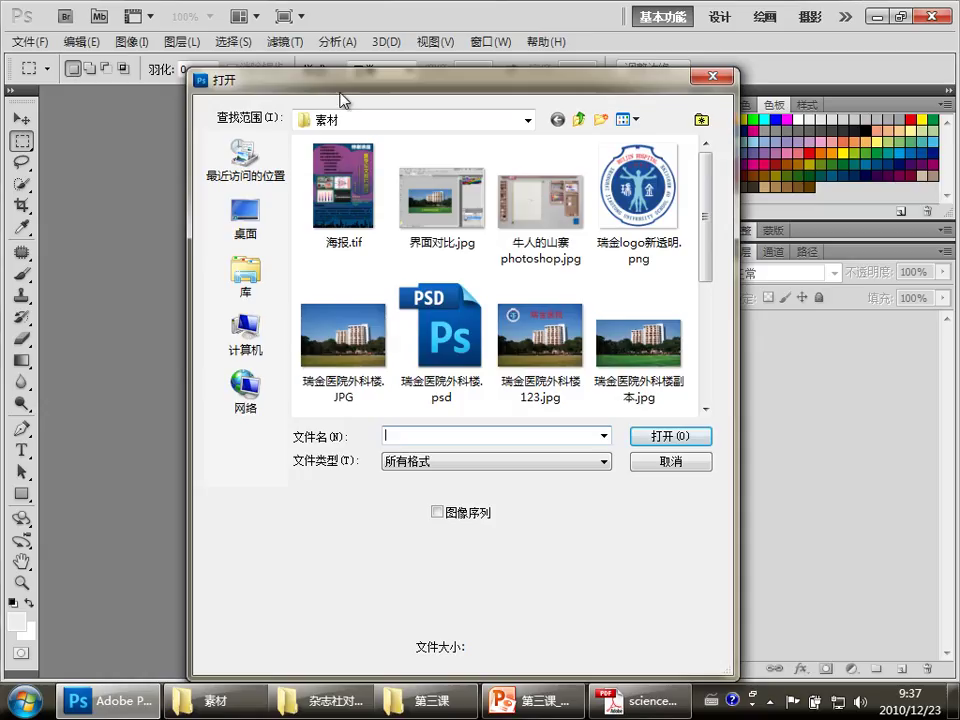
click(368, 368)
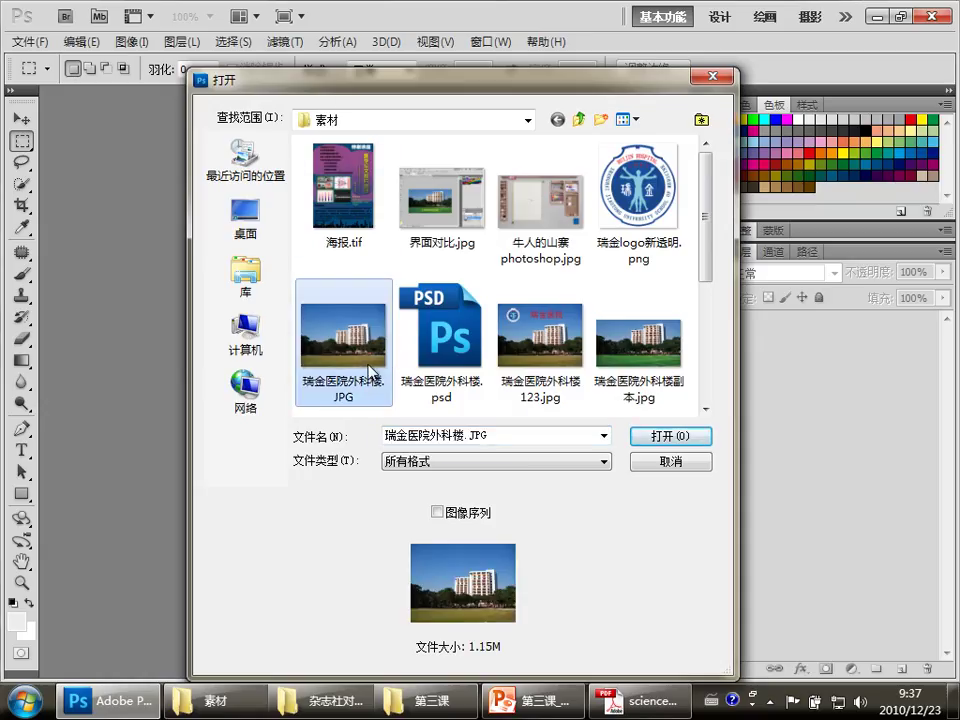
double_click(364, 368)
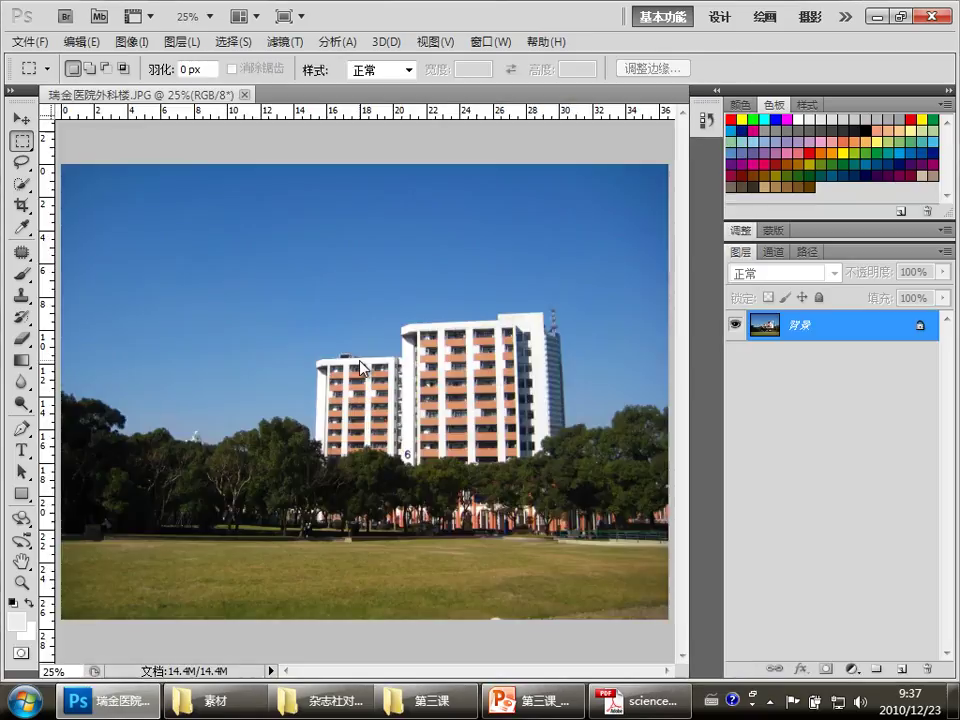
click(244, 94)
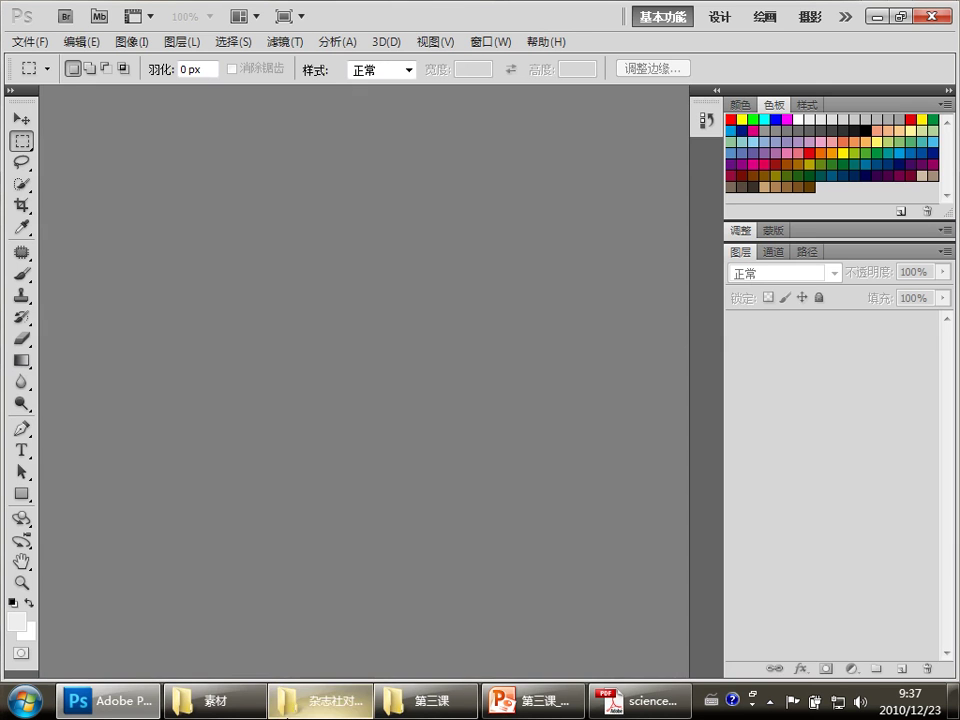
click(229, 707)
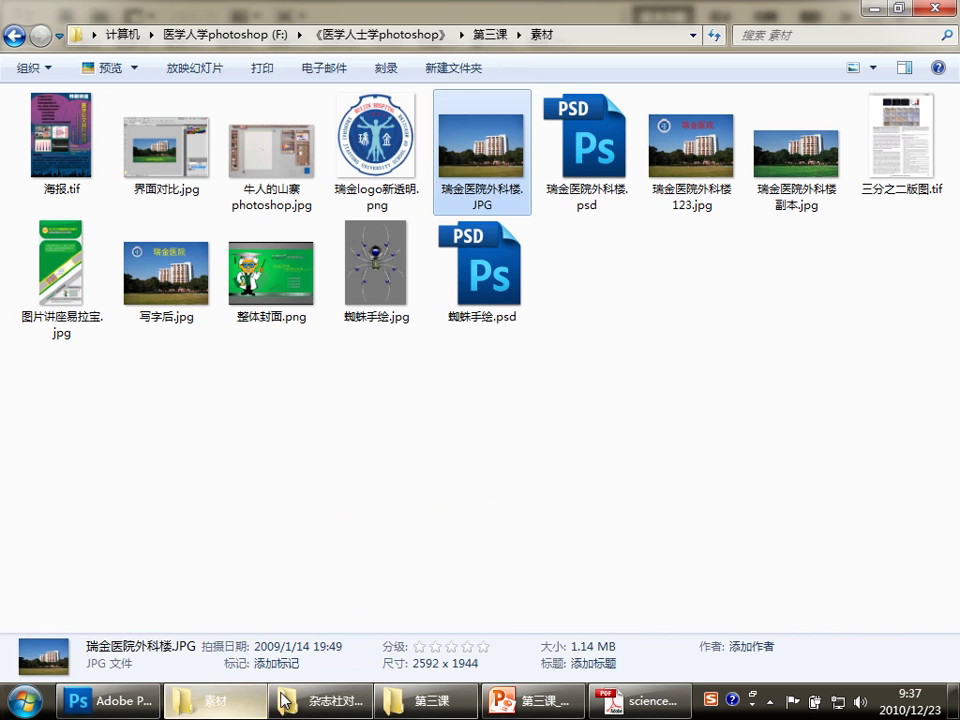
click(501, 510)
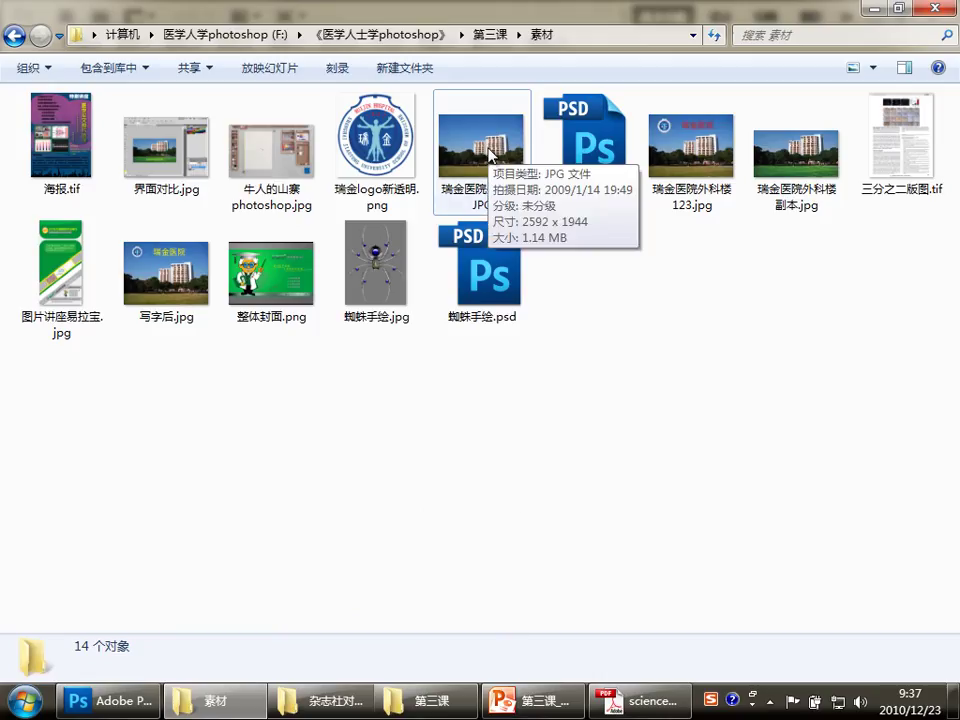
mouse_move(481, 148)
click(479, 156)
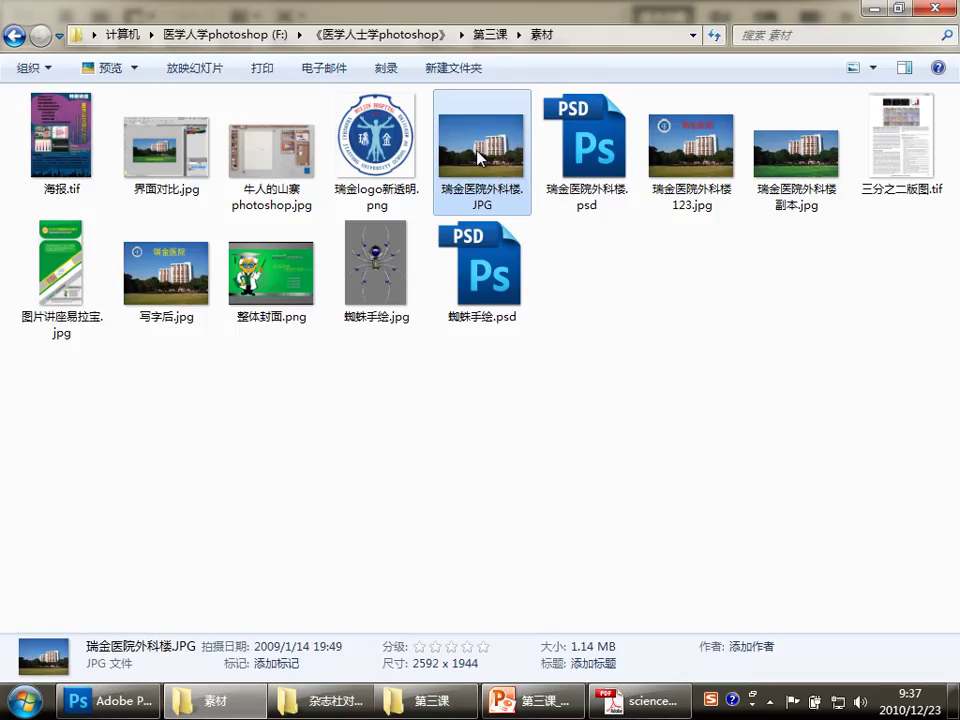
drag(479, 156, 325, 490)
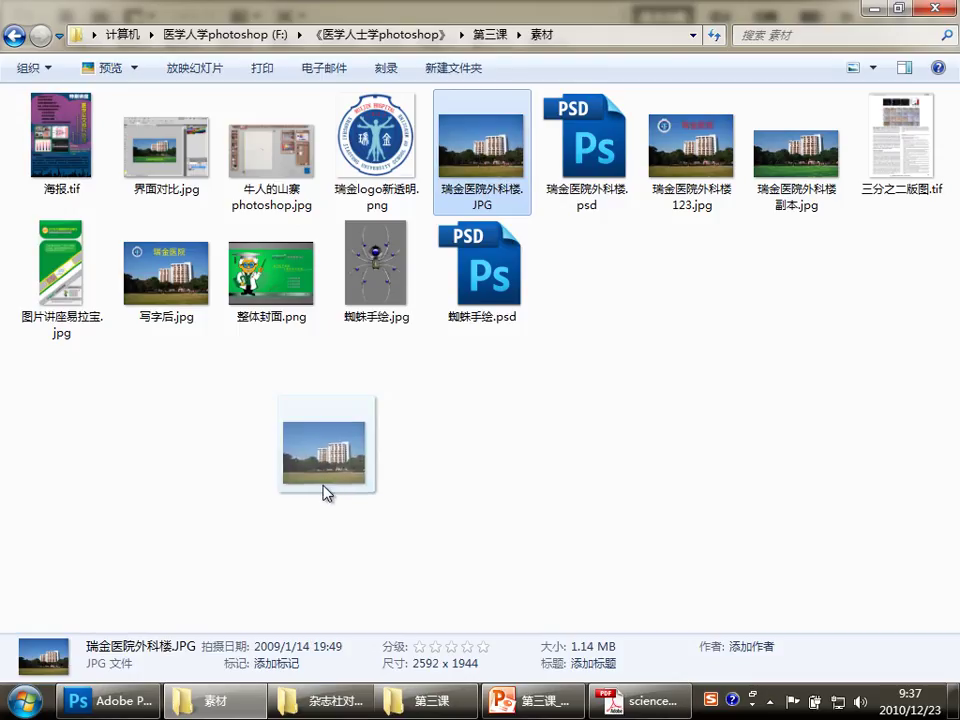
drag(325, 490, 115, 712)
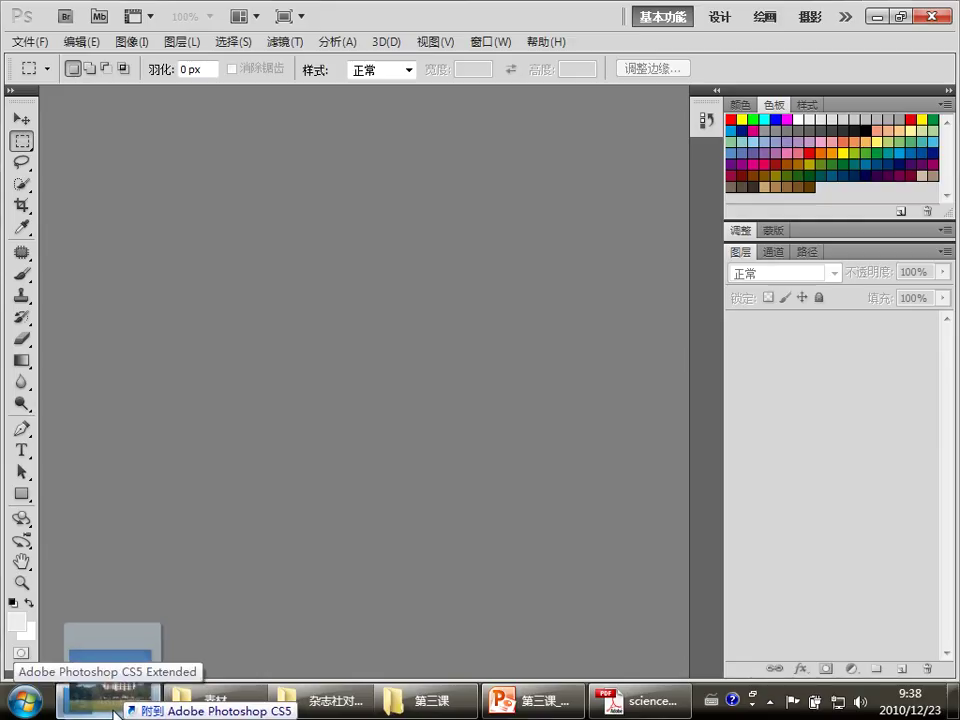
drag(117, 706, 201, 373)
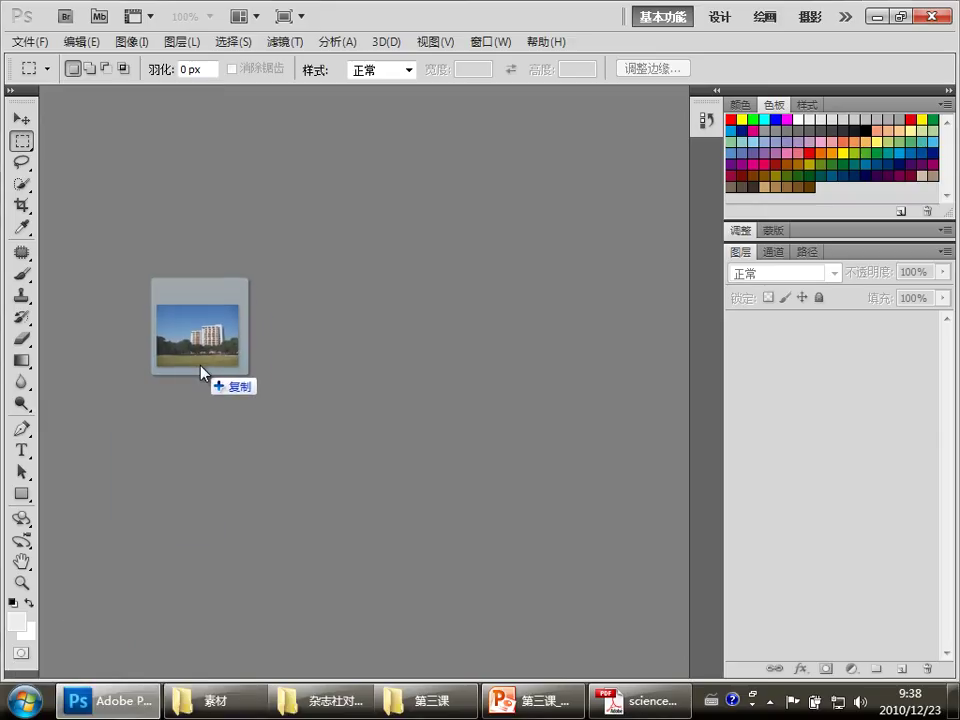
drag(201, 373, 201, 373)
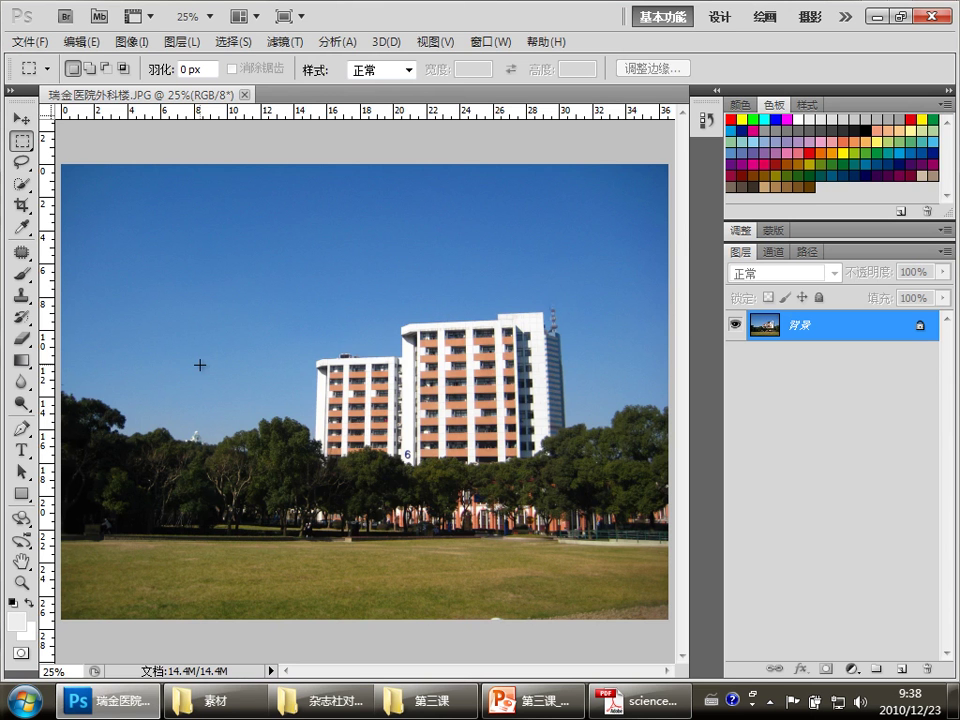
mouse_move(530, 700)
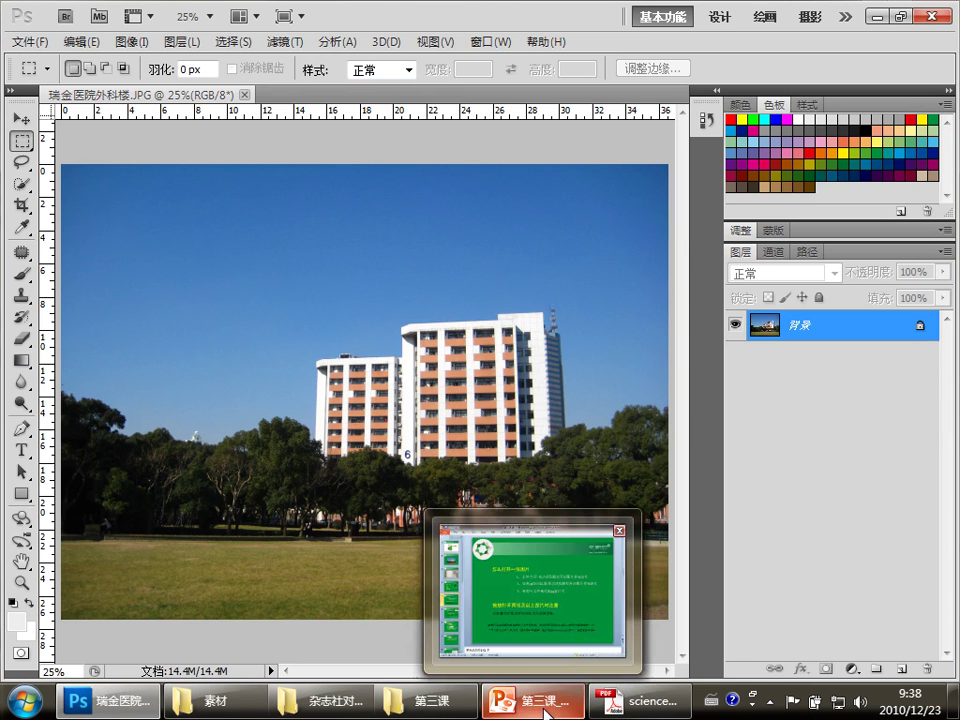
Select 瑞金logo新透明.png in the 素材 folder and drag it toward Photoshop's taskbar button.
click(545, 708)
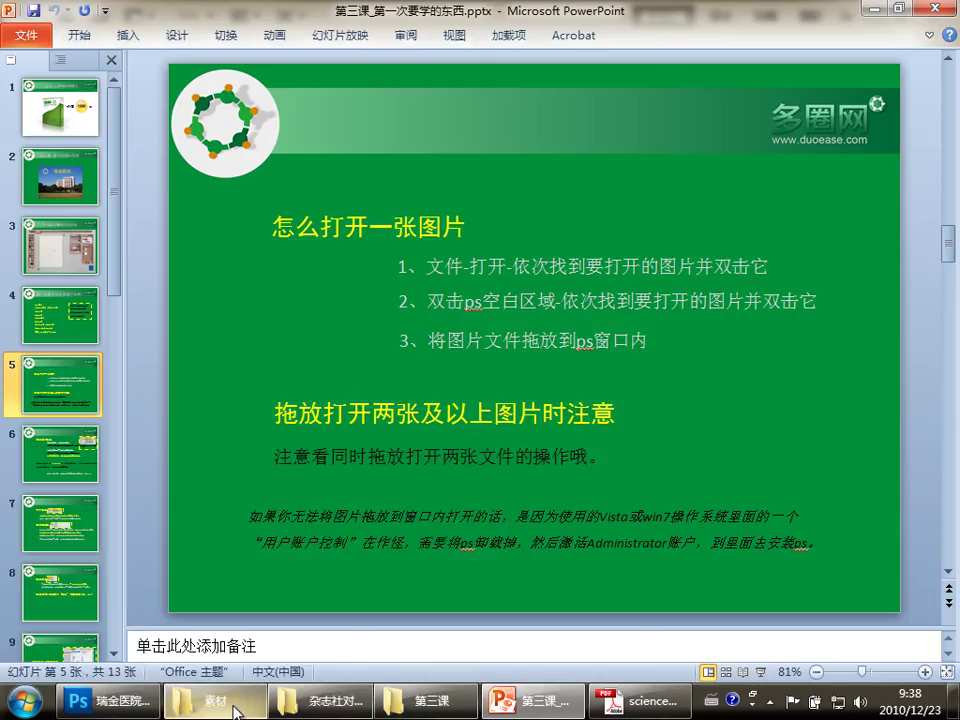
mouse_move(212, 701)
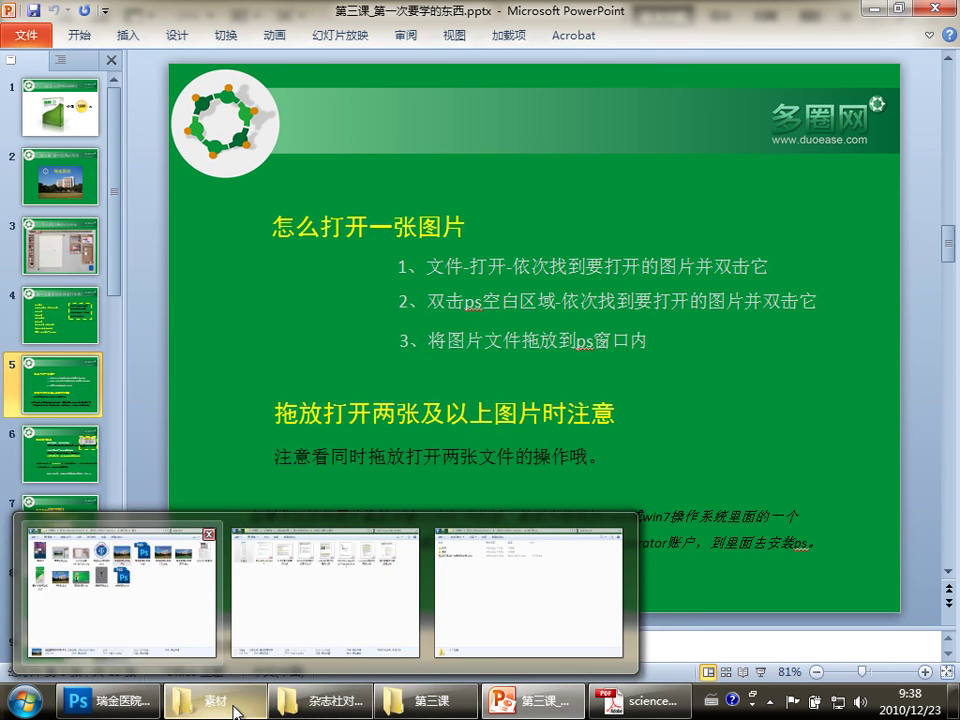
click(125, 700)
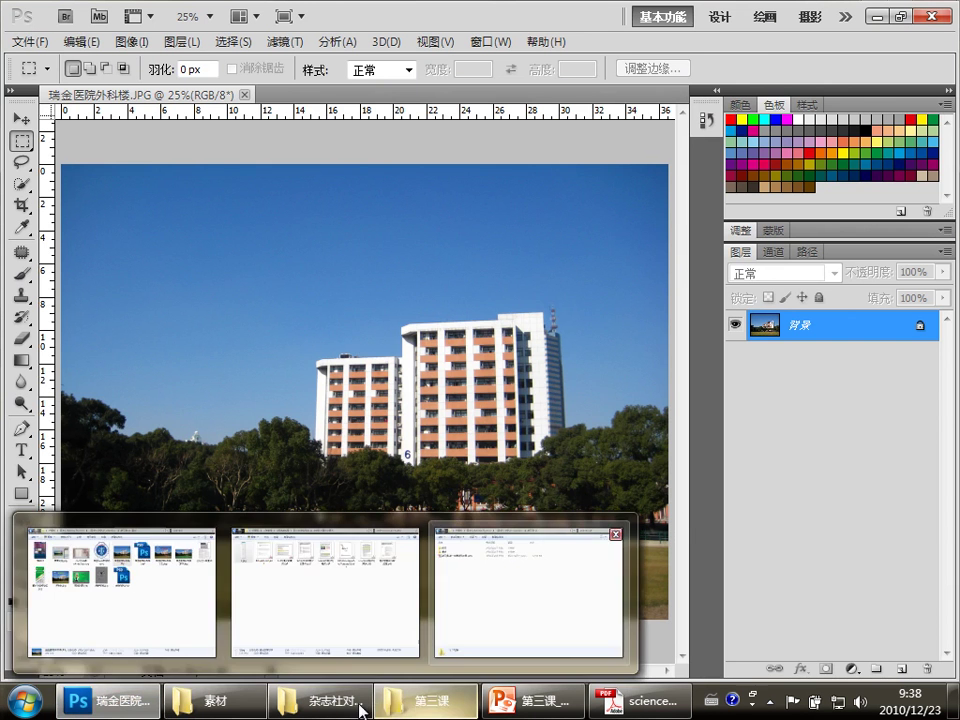
click(200, 620)
click(440, 456)
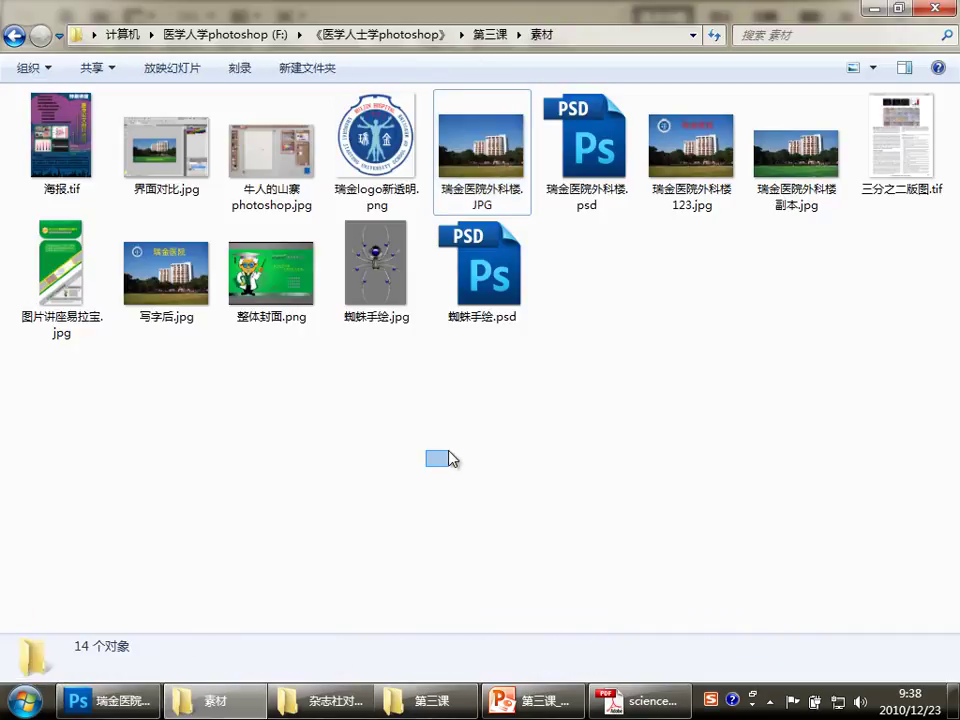
drag(490, 150, 400, 160)
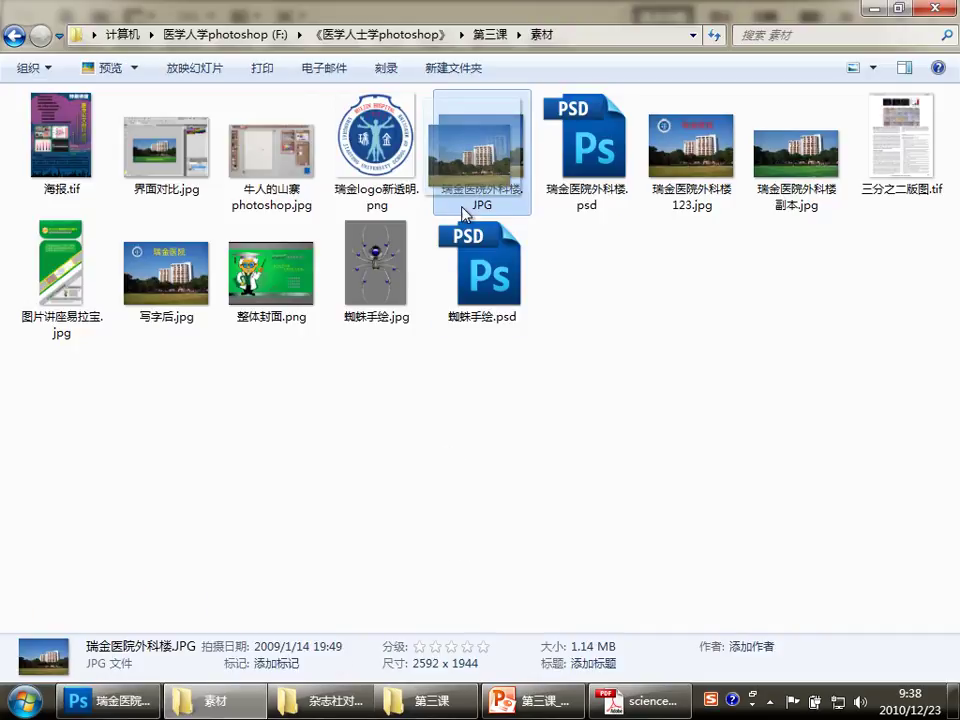
click(380, 148)
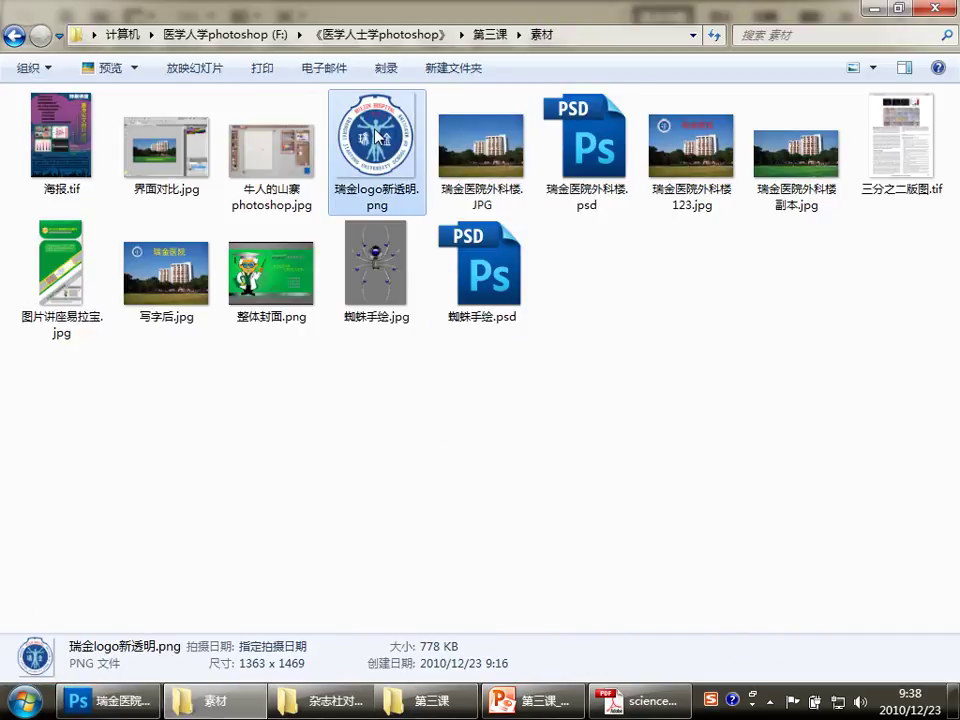
drag(378, 140, 130, 706)
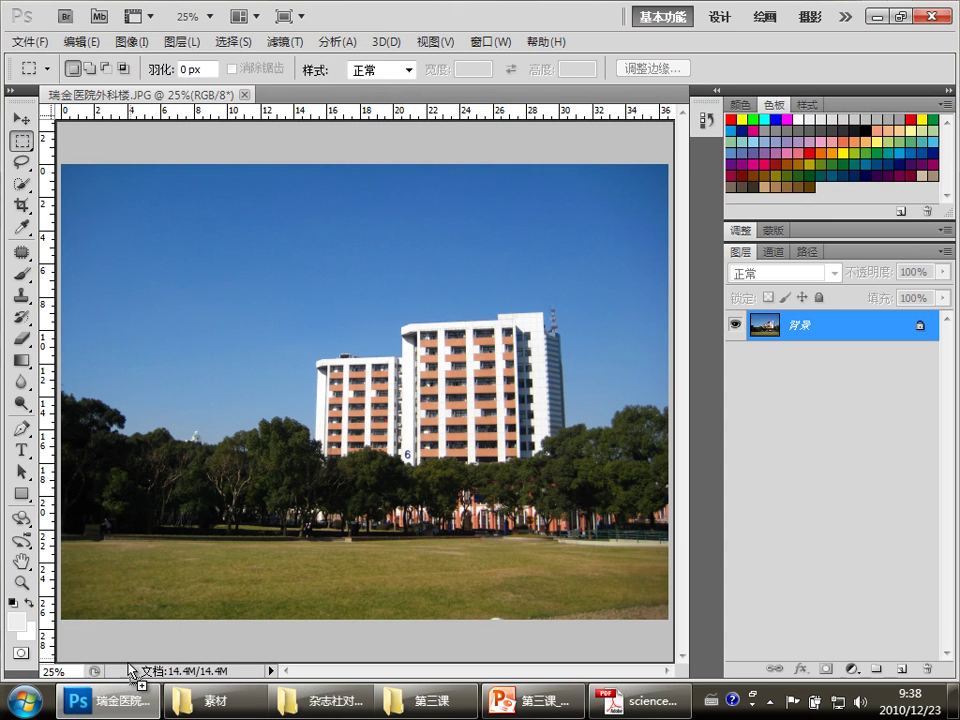
Drop the logo PNG onto the hospital photo and commit it as the 瑞金logo新透明 layer.
mouse_move(130, 706)
mouse_down()
mouse_move(116, 706)
mouse_move(255, 345)
mouse_up()
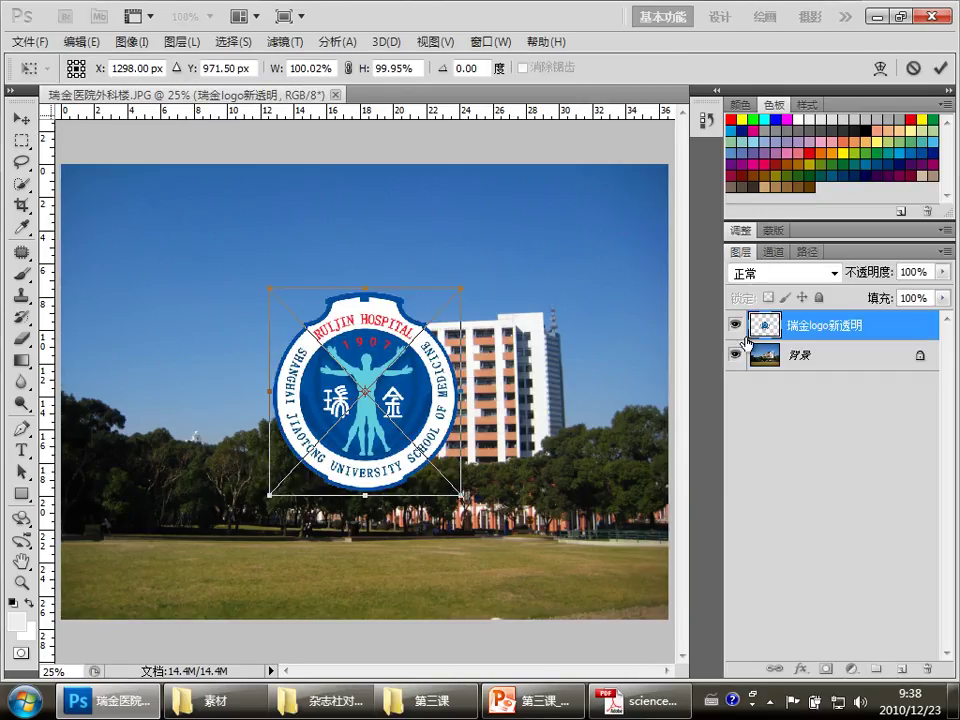
key(Return)
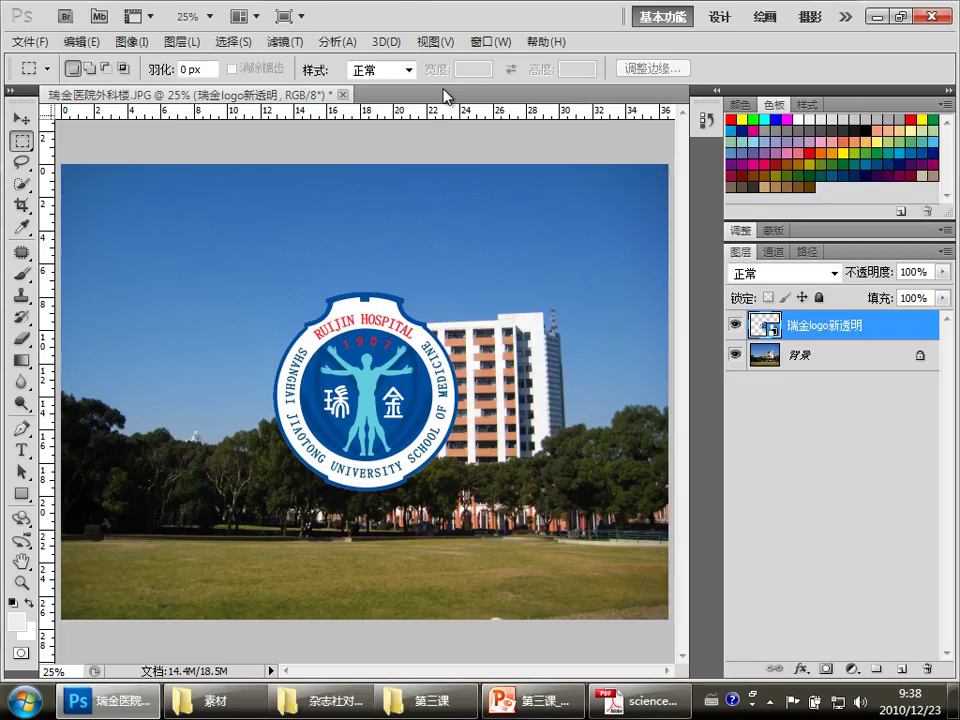
Toggle the Layers panel off and back on from the Window menu.
click(481, 42)
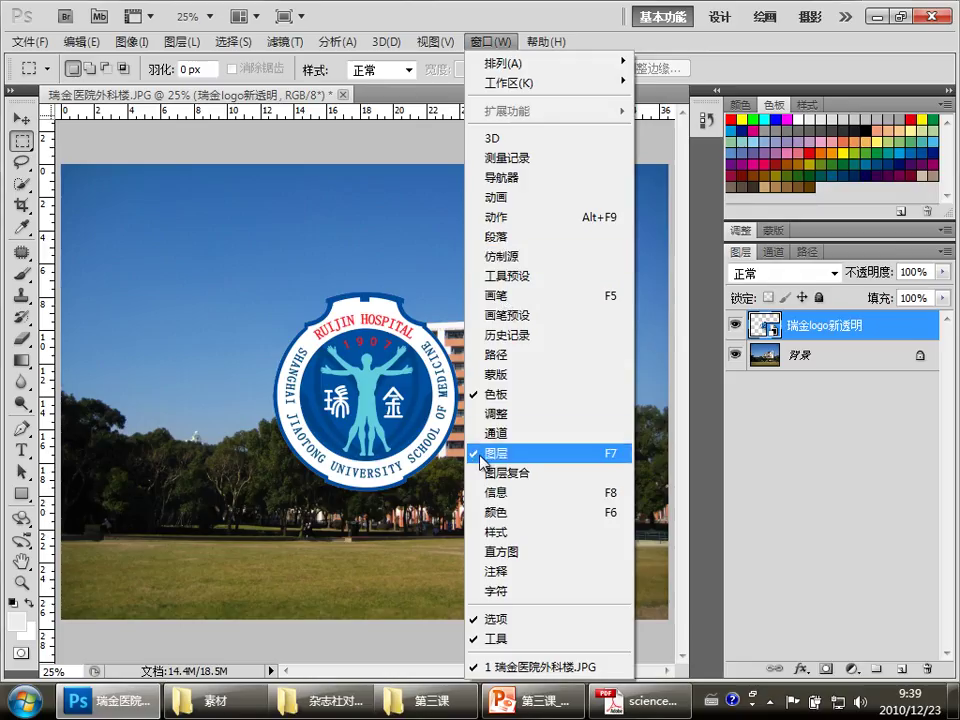
click(490, 454)
click(495, 41)
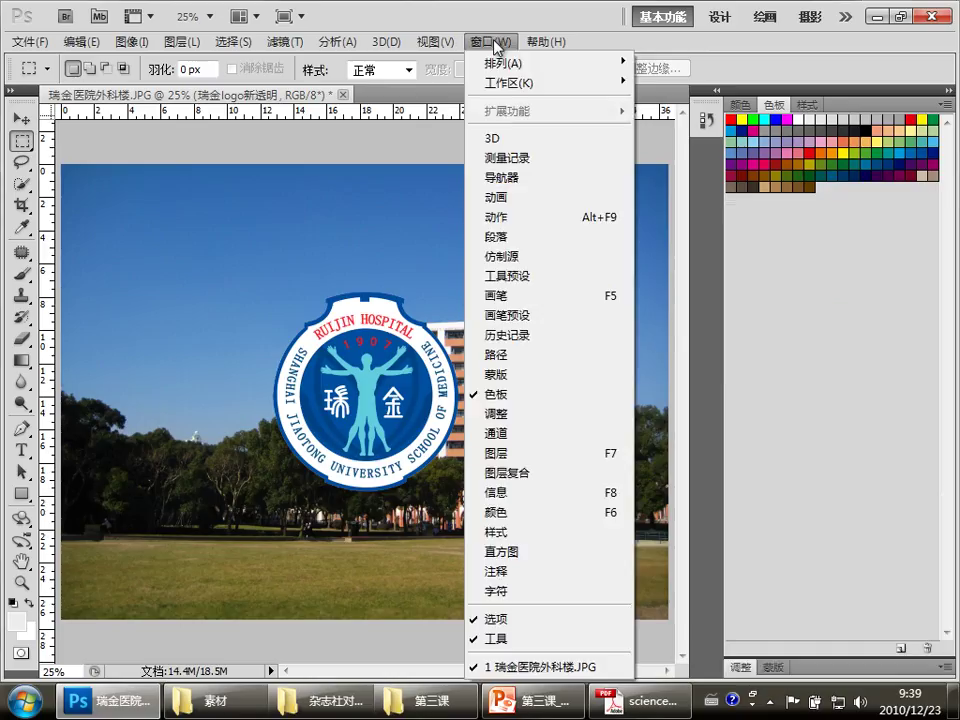
click(506, 462)
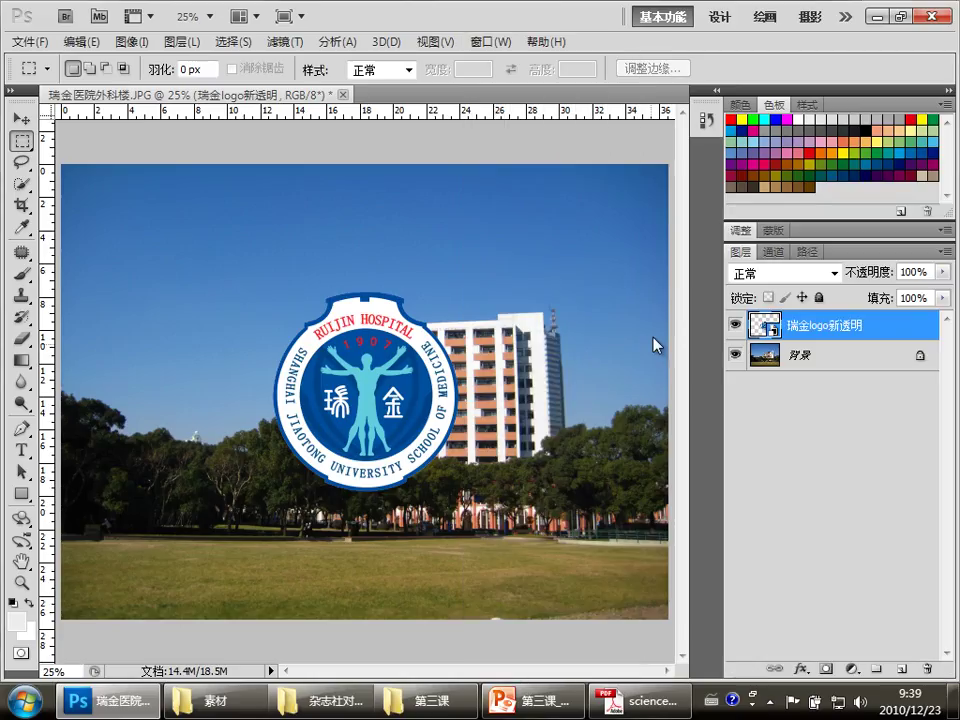
Delete the 瑞金logo新透明 layer, confirming with 是(Y).
click(778, 360)
click(802, 322)
click(927, 669)
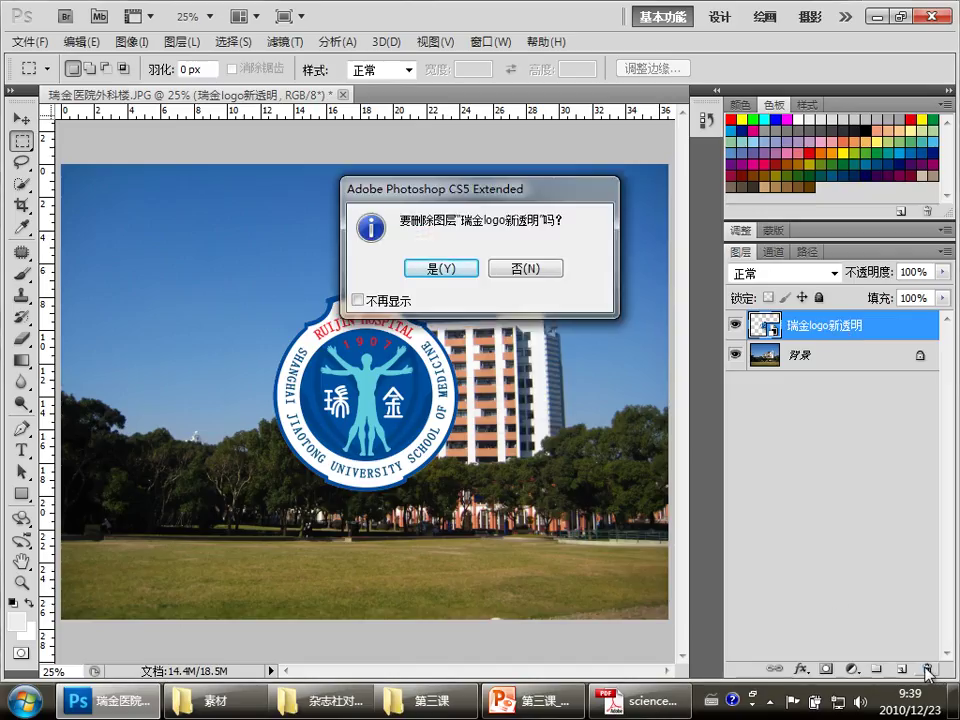
click(452, 269)
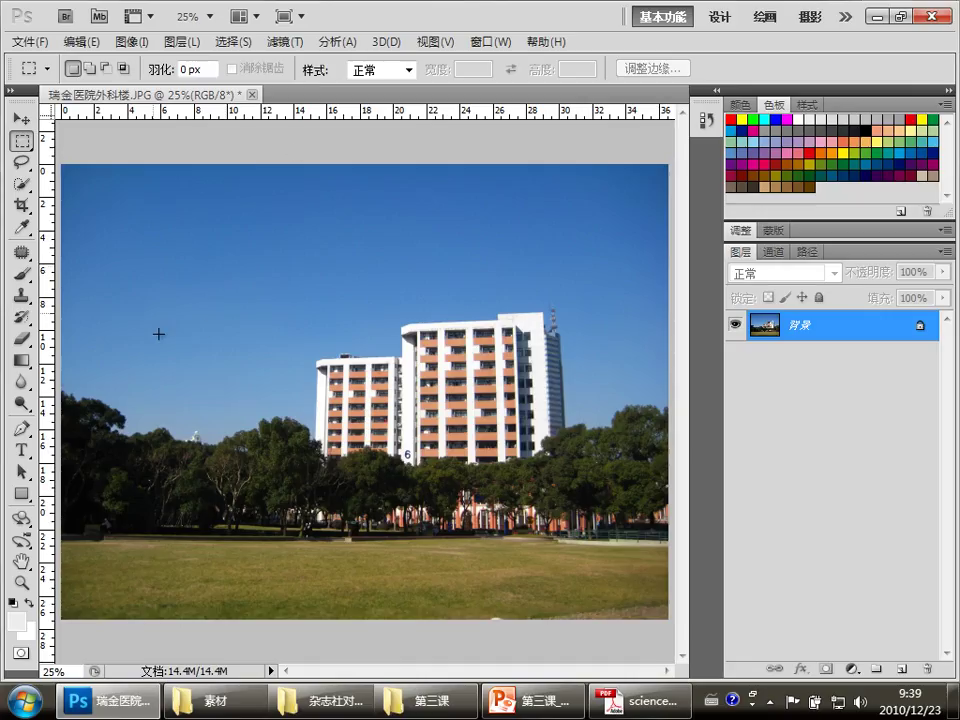
Drag 瑞金logo新透明.png into Photoshop and open it without colour management as its own document.
click(249, 703)
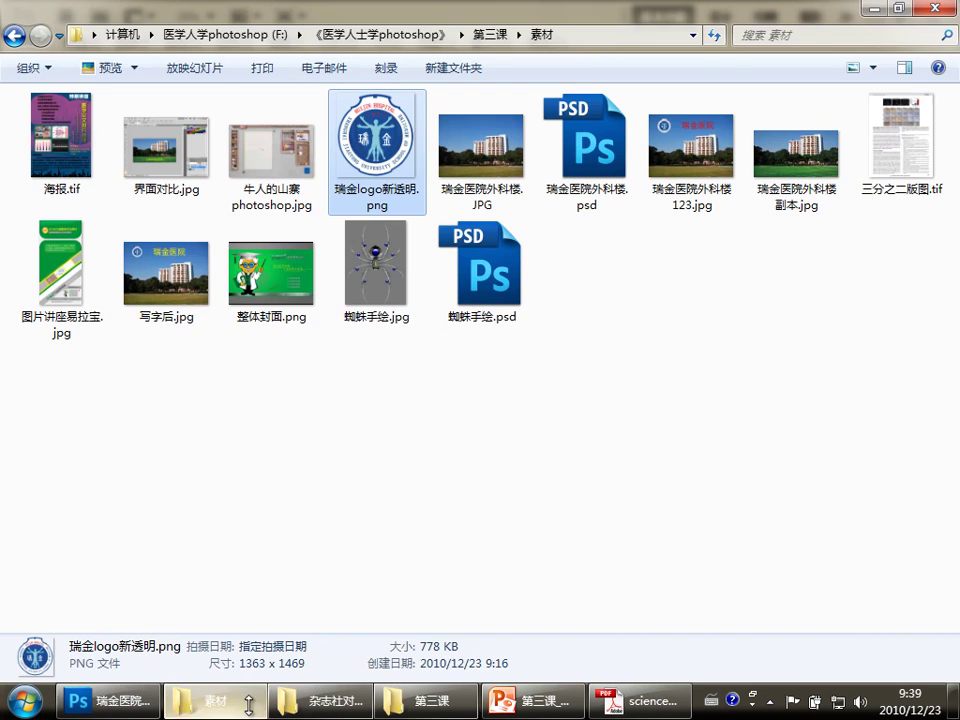
mouse_move(378, 150)
mouse_down()
mouse_move(173, 530)
mouse_move(187, 538)
mouse_move(263, 240)
mouse_up()
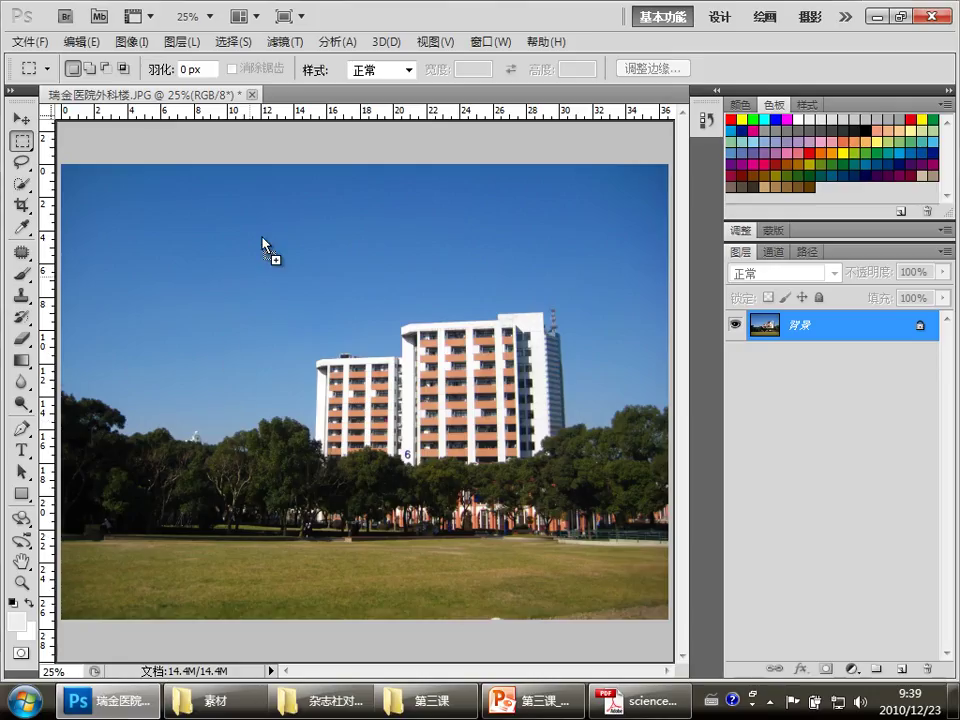
mouse_move(263, 240)
mouse_down()
mouse_move(337, 100)
mouse_move(317, 97)
mouse_up()
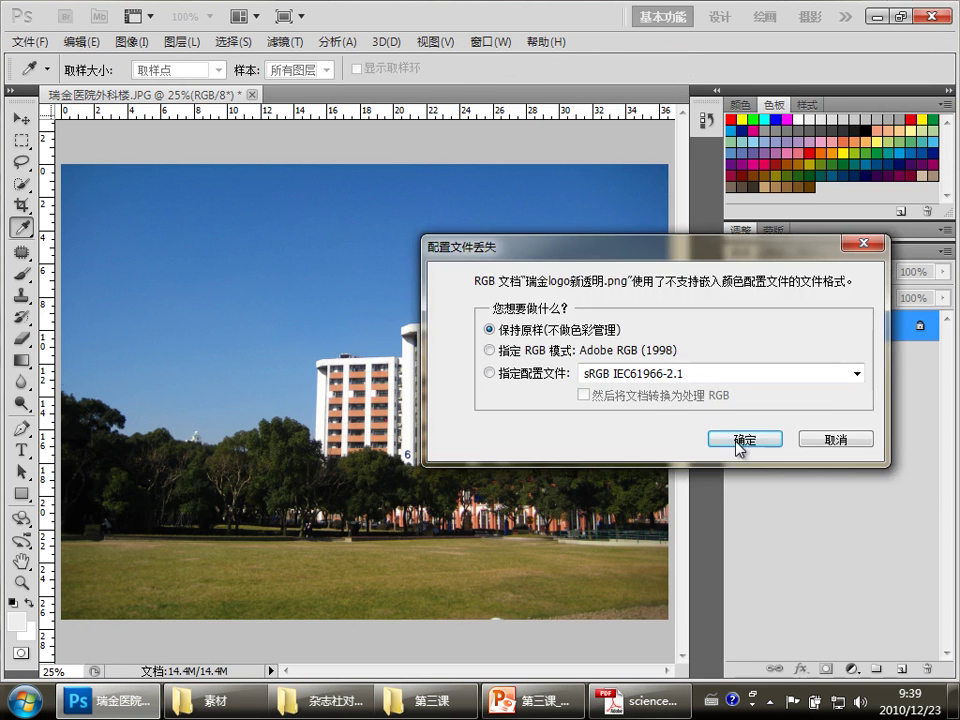
click(720, 439)
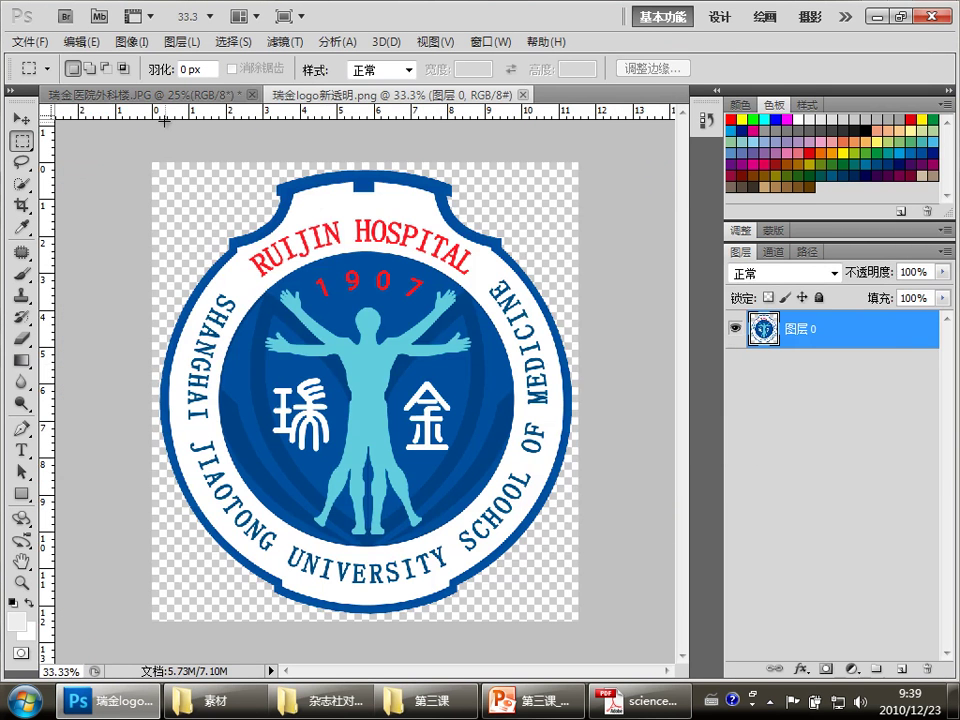
Flip between the hospital photo and logo document tabs to compare them.
click(150, 94)
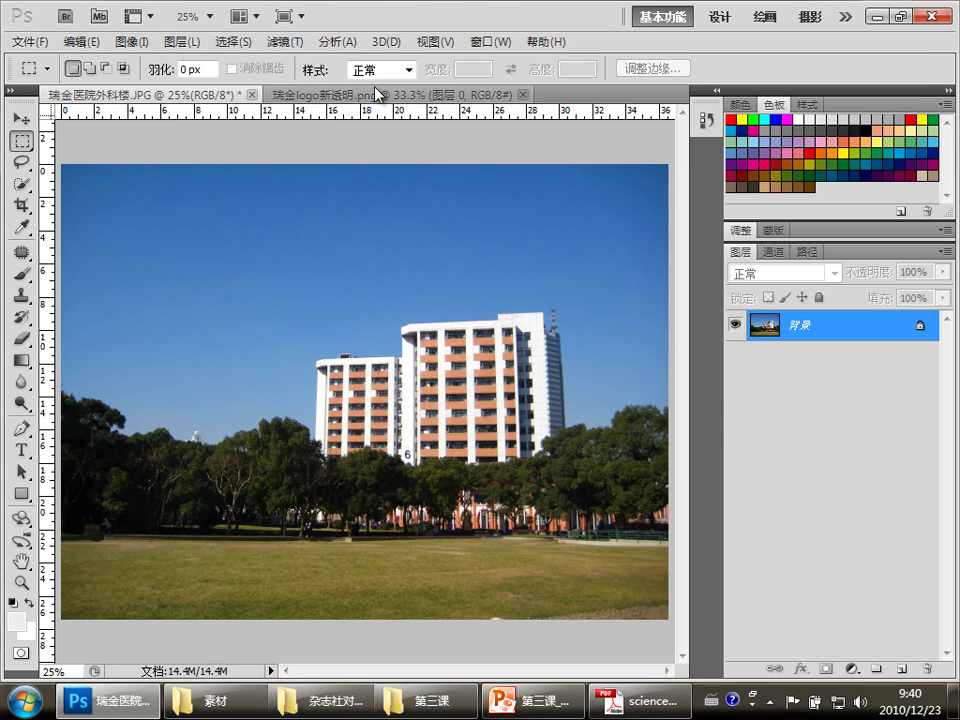
click(345, 96)
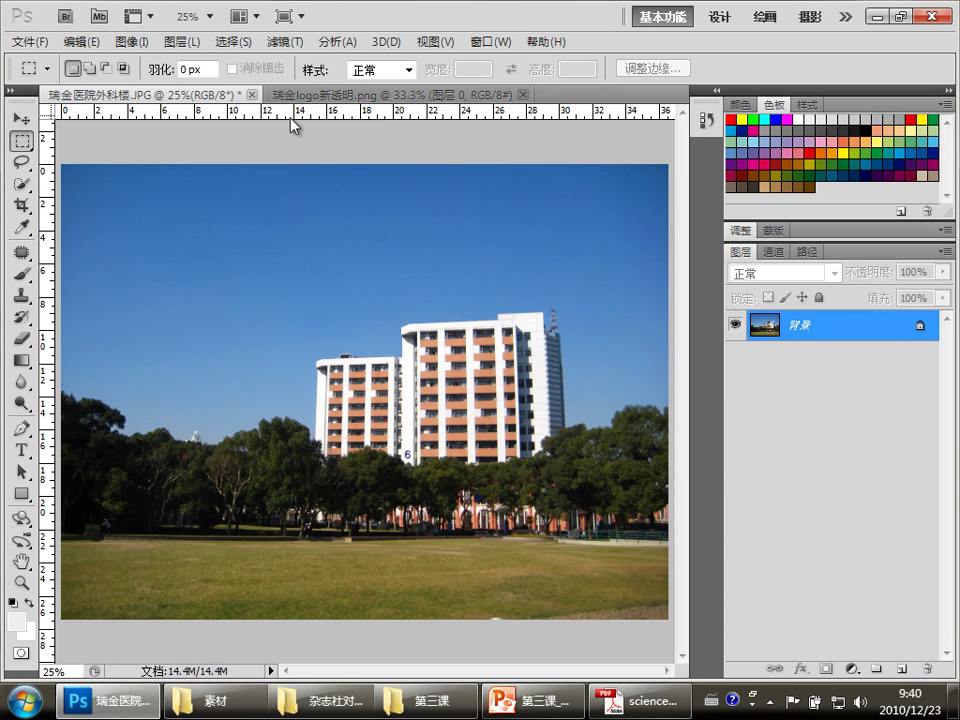
click(293, 96)
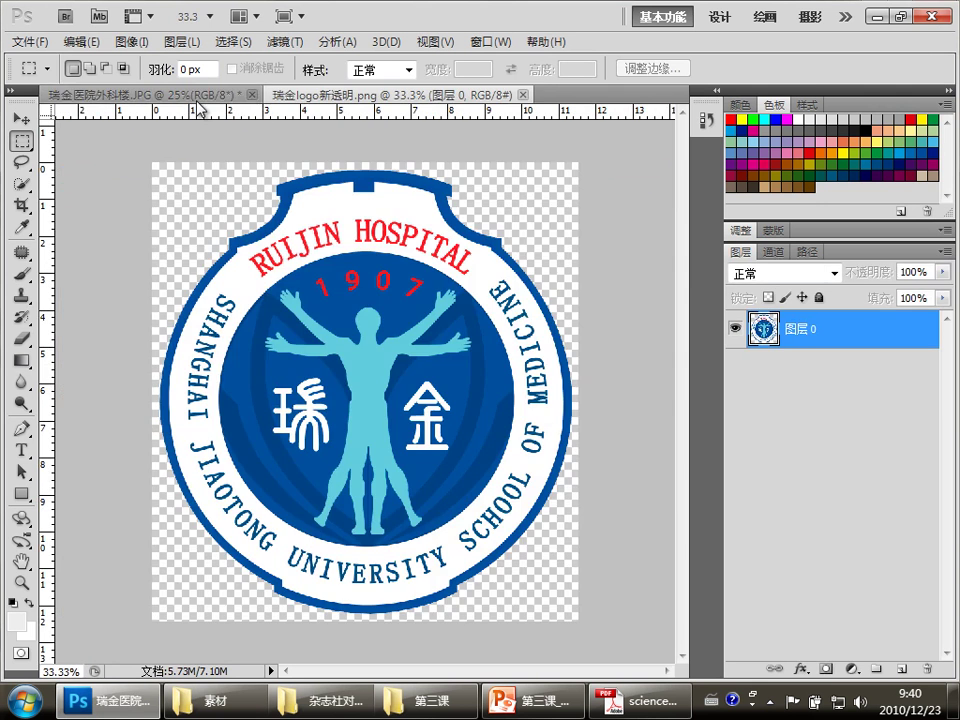
click(181, 96)
click(348, 96)
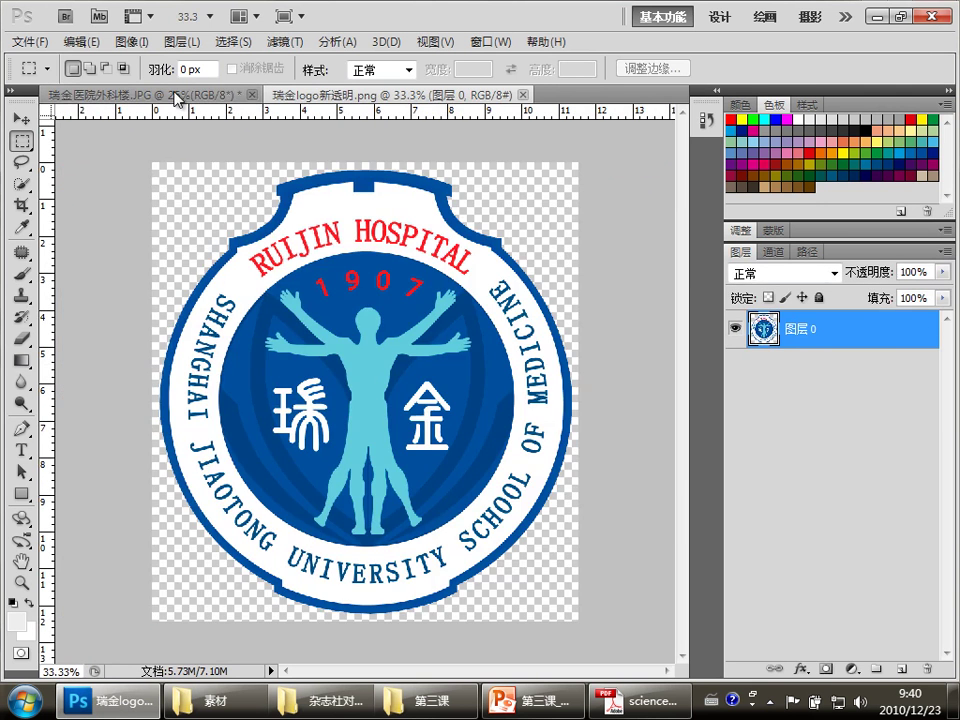
click(160, 94)
click(418, 95)
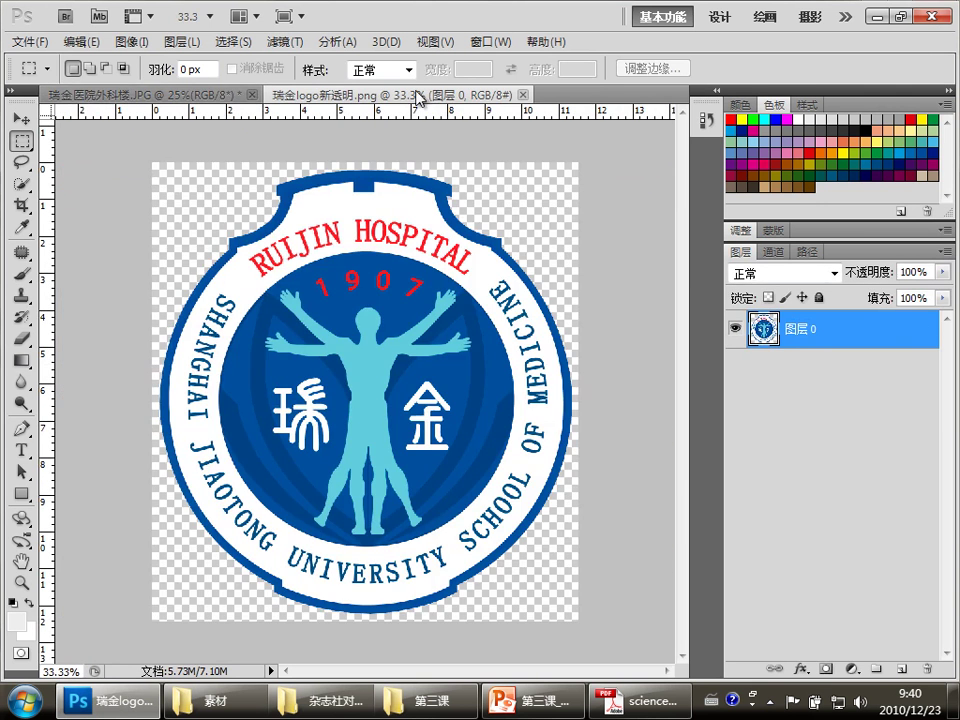
Bring the logo document back to the front and select the Move tool.
click(530, 700)
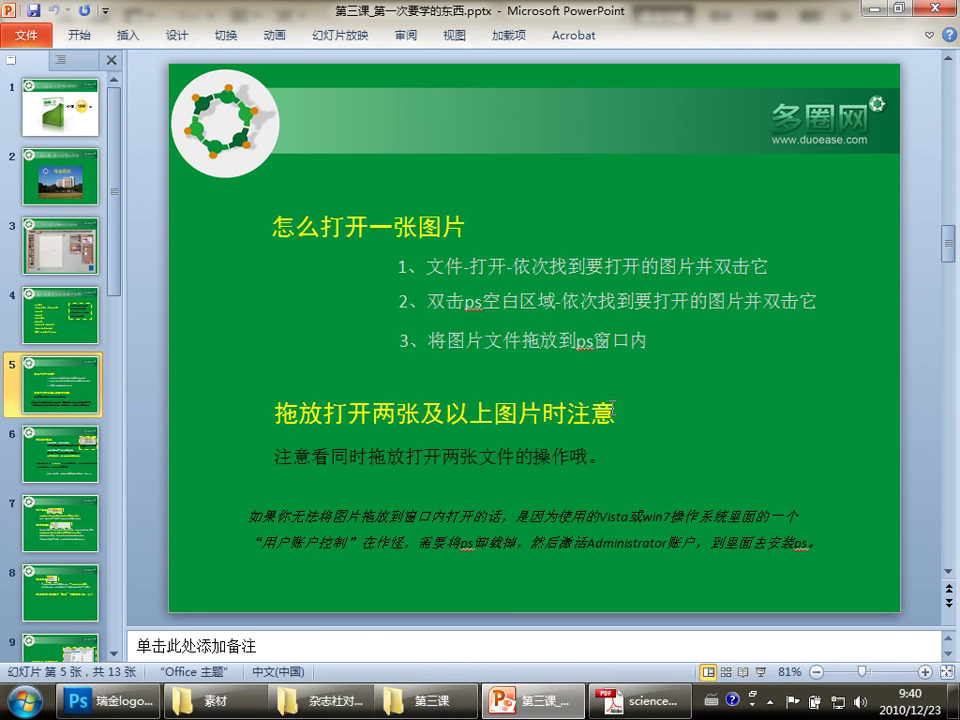
click(108, 700)
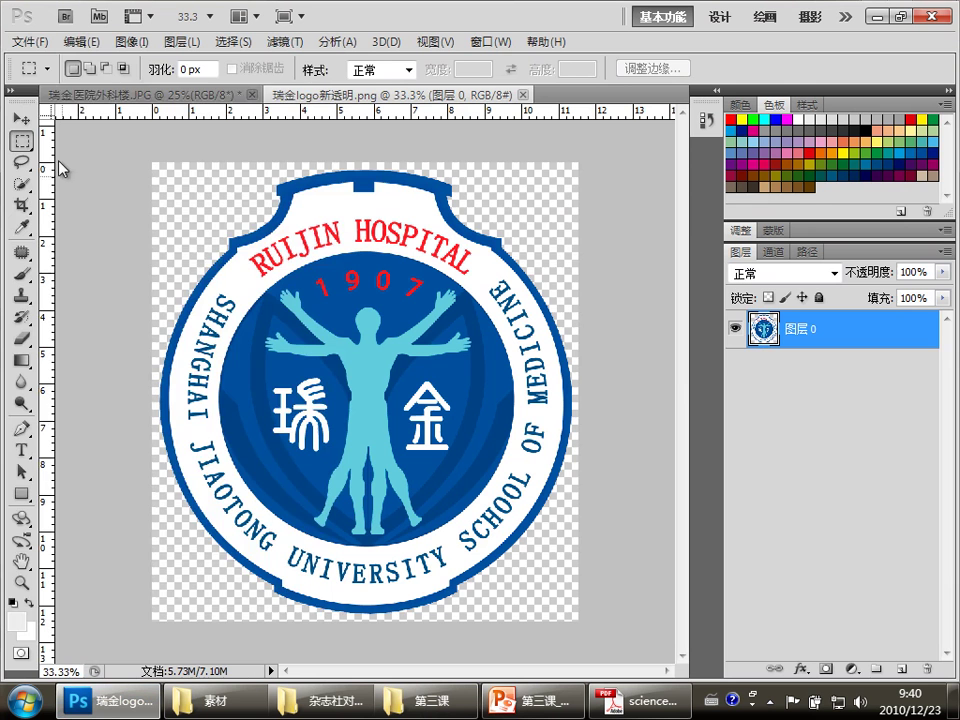
click(29, 41)
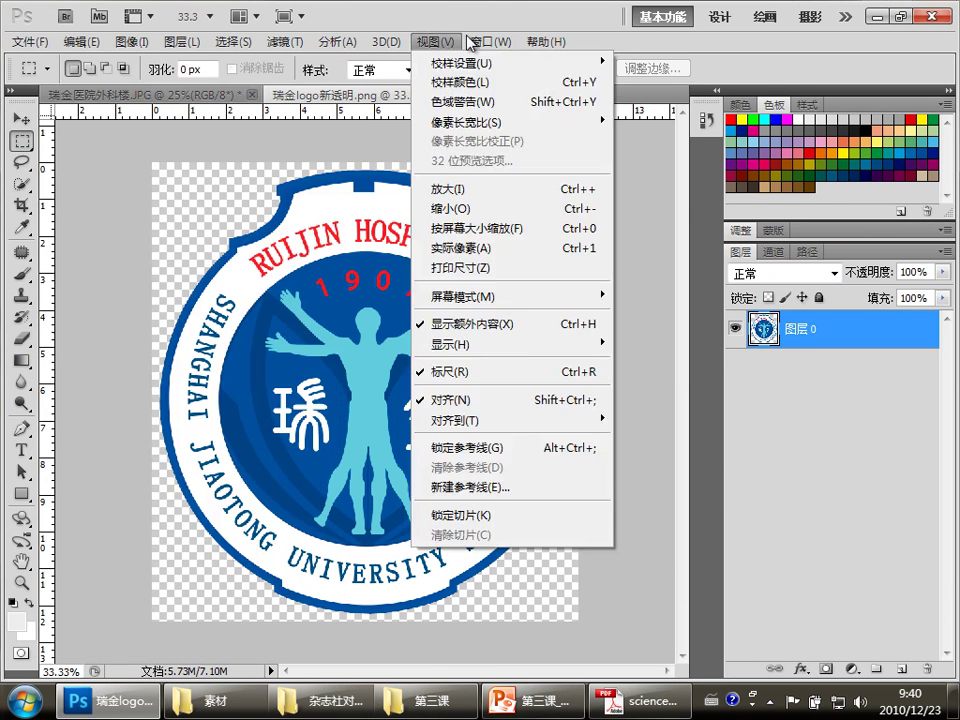
key(Escape)
key(Escape)
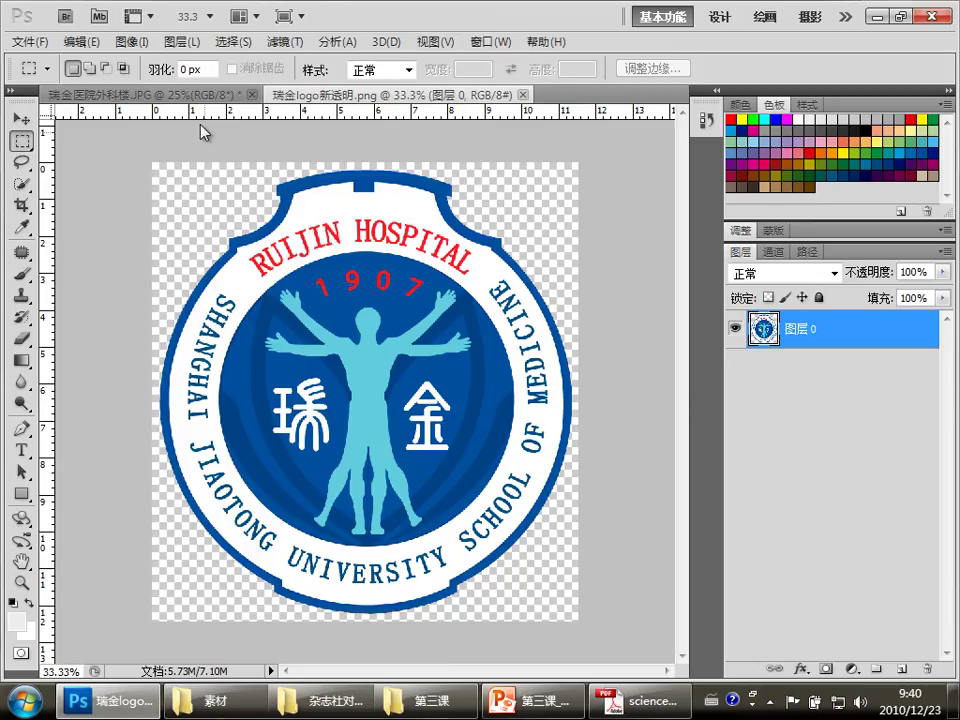
click(154, 96)
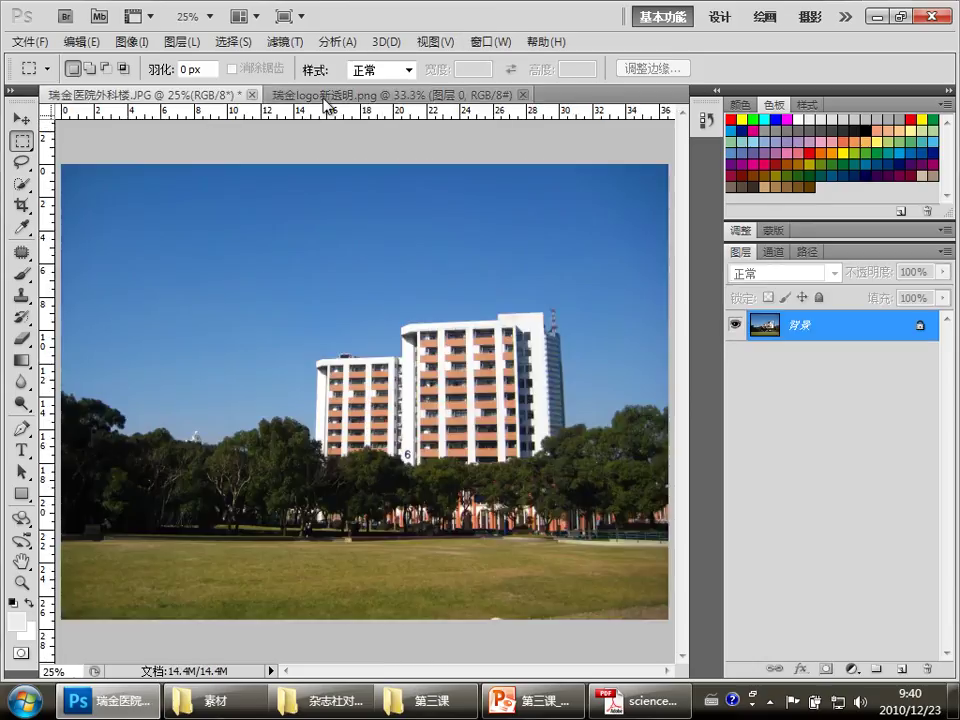
click(274, 95)
click(183, 96)
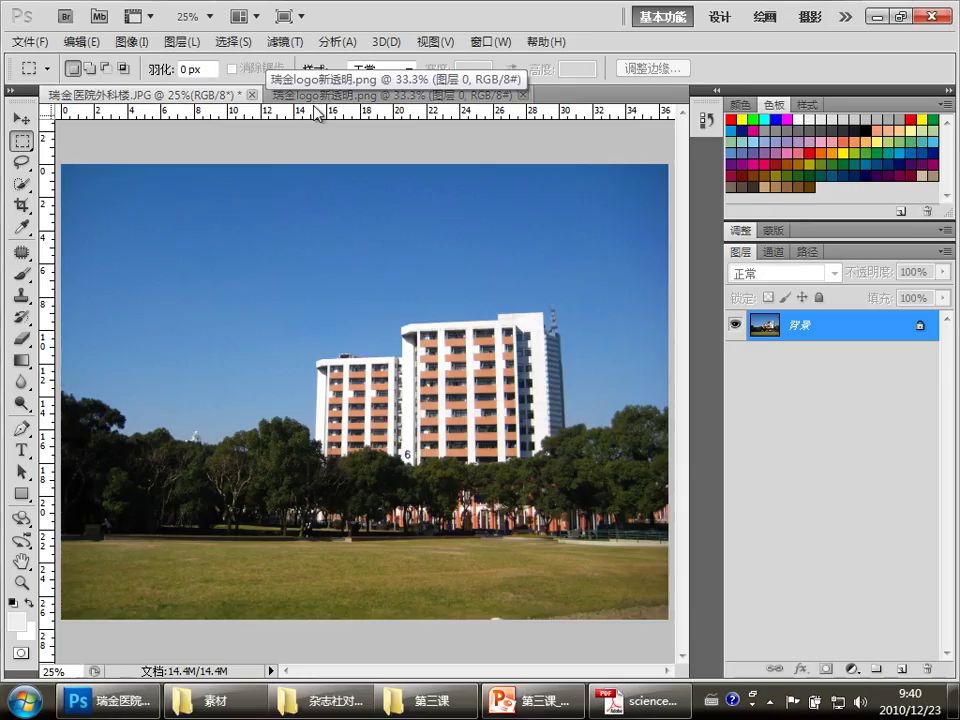
click(318, 95)
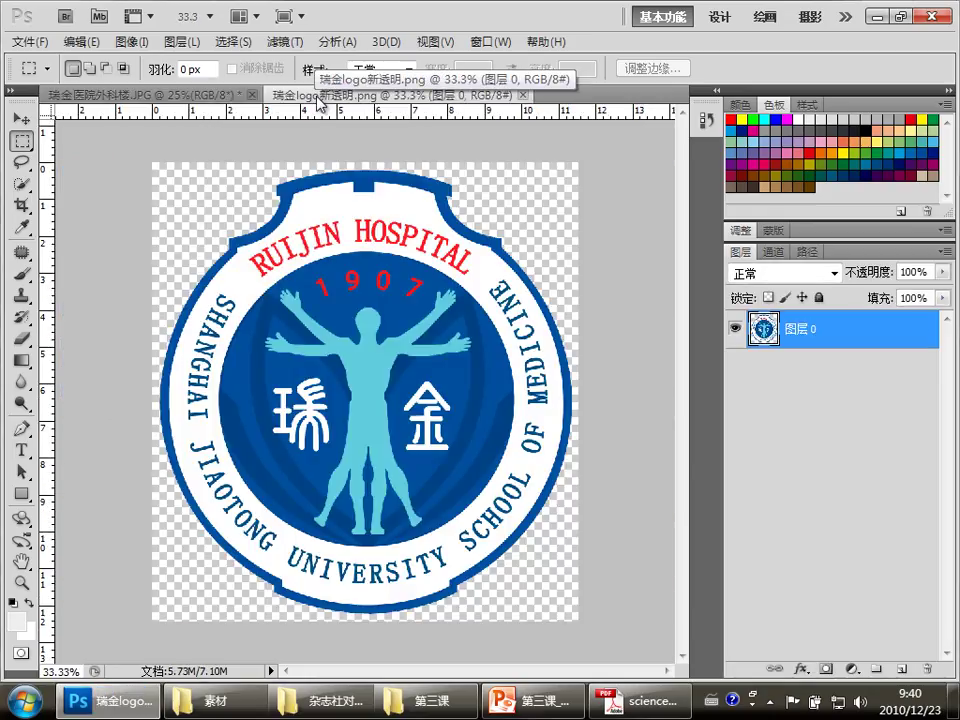
click(21, 119)
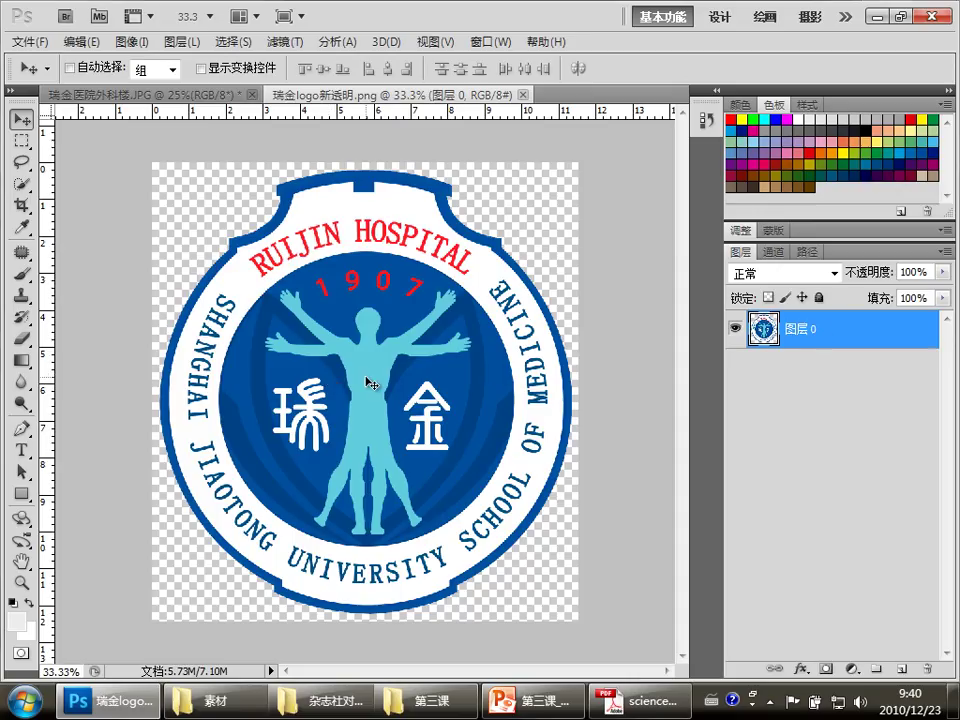
Drag the logo onto the 瑞金医院外科楼.JPG canvas as 图层 1 and place it in the upper-left sky.
mouse_move(368, 383)
mouse_down()
mouse_move(212, 248)
mouse_move(136, 100)
mouse_up()
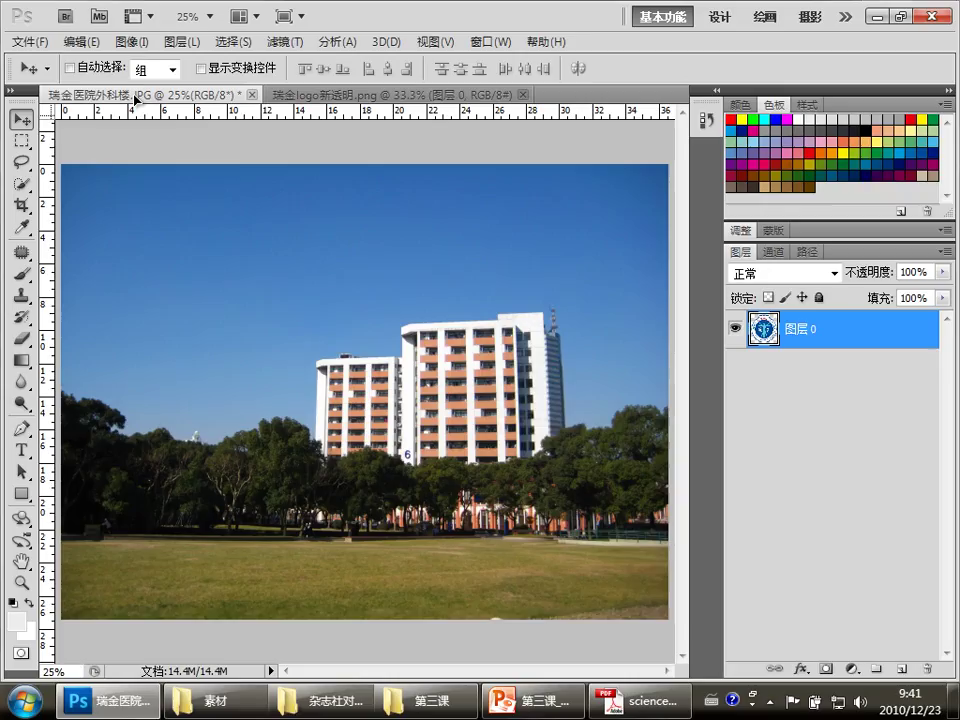
drag(136, 100, 205, 287)
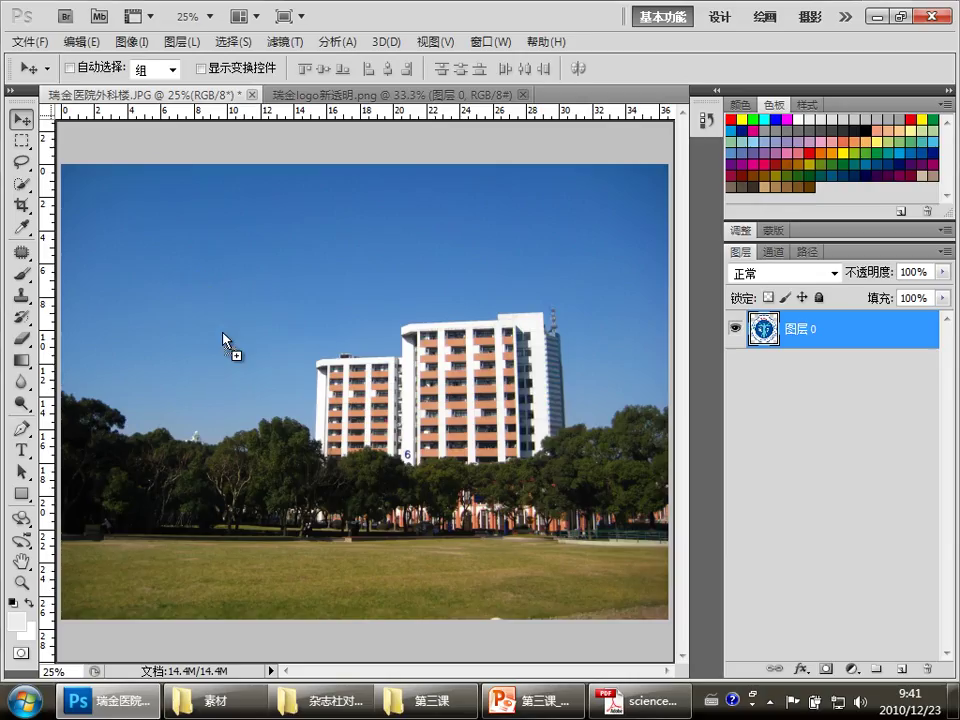
mouse_move(224, 336)
mouse_down()
mouse_move(246, 354)
mouse_move(246, 318)
mouse_move(354, 426)
mouse_move(467, 454)
mouse_move(250, 420)
mouse_move(341, 437)
mouse_move(195, 348)
mouse_move(234, 434)
mouse_up()
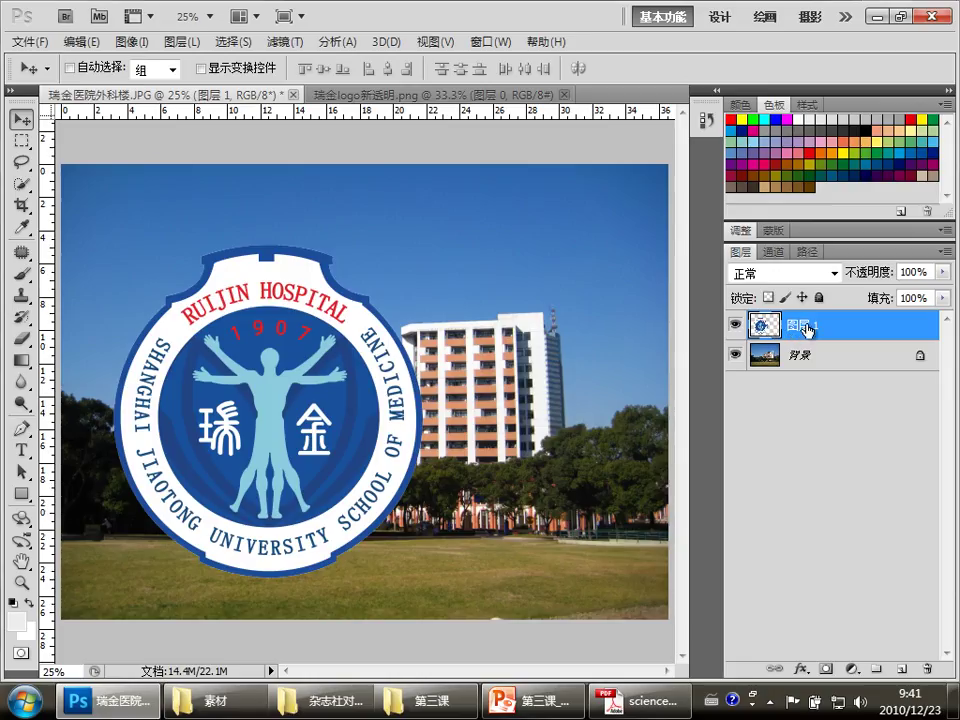
mouse_move(375, 418)
mouse_down()
mouse_move(527, 392)
mouse_move(347, 307)
mouse_move(509, 372)
mouse_up()
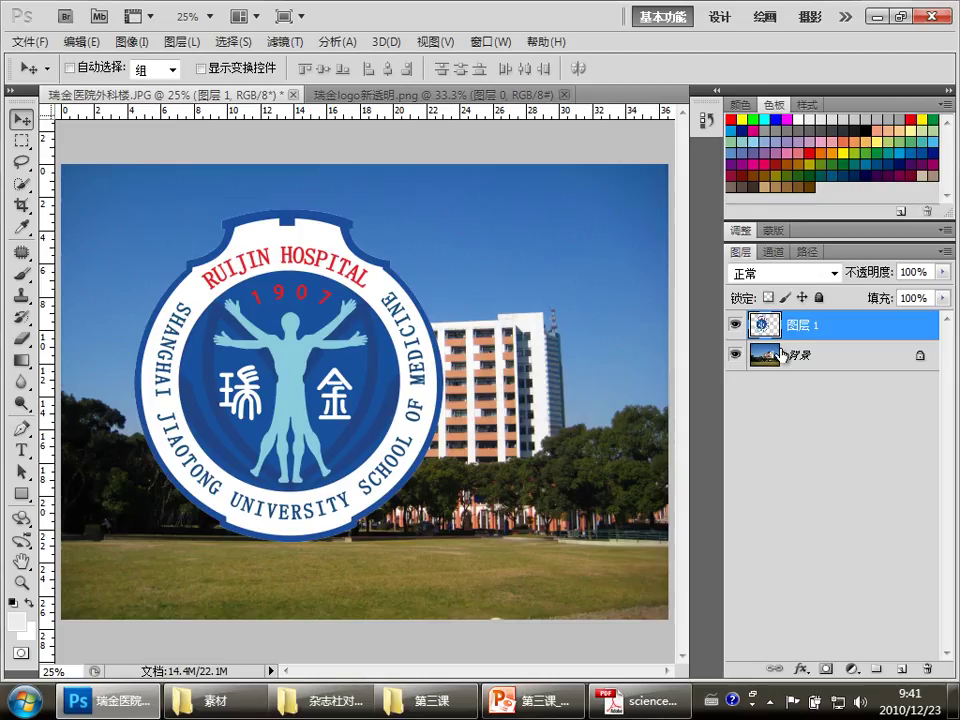
drag(224, 325, 229, 318)
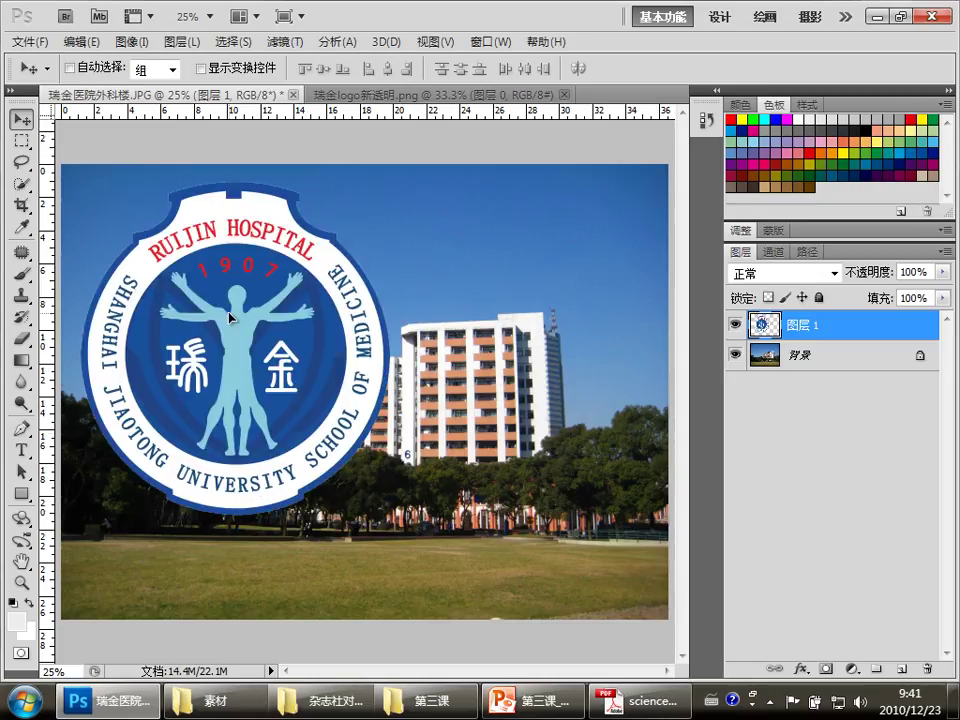
Check the finished example on slide 2, then nudge the logo down and right on the photo.
click(517, 704)
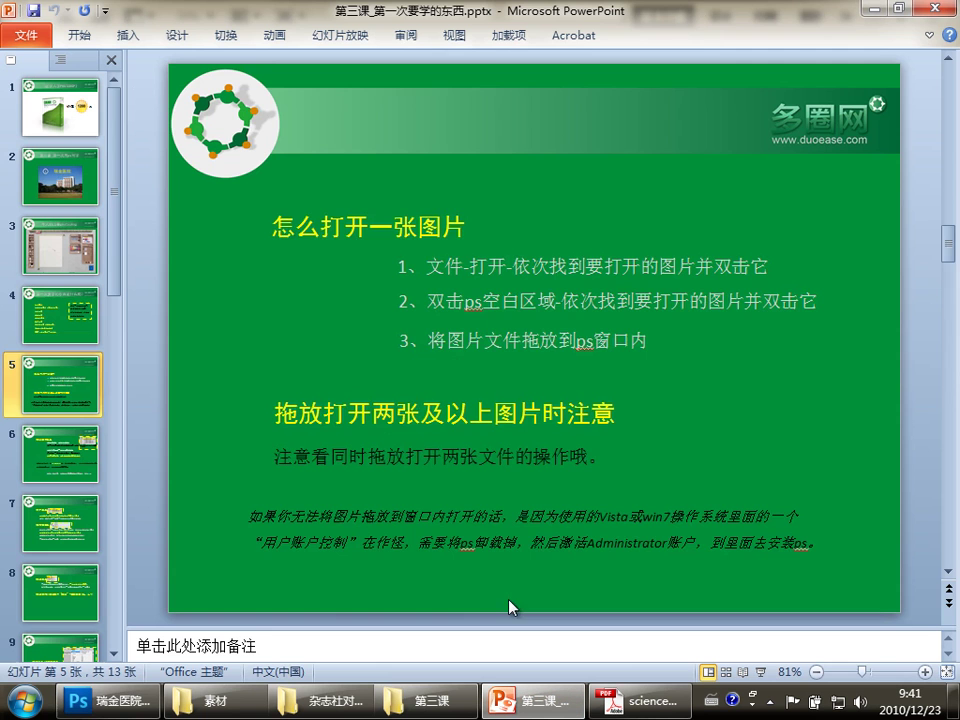
click(60, 177)
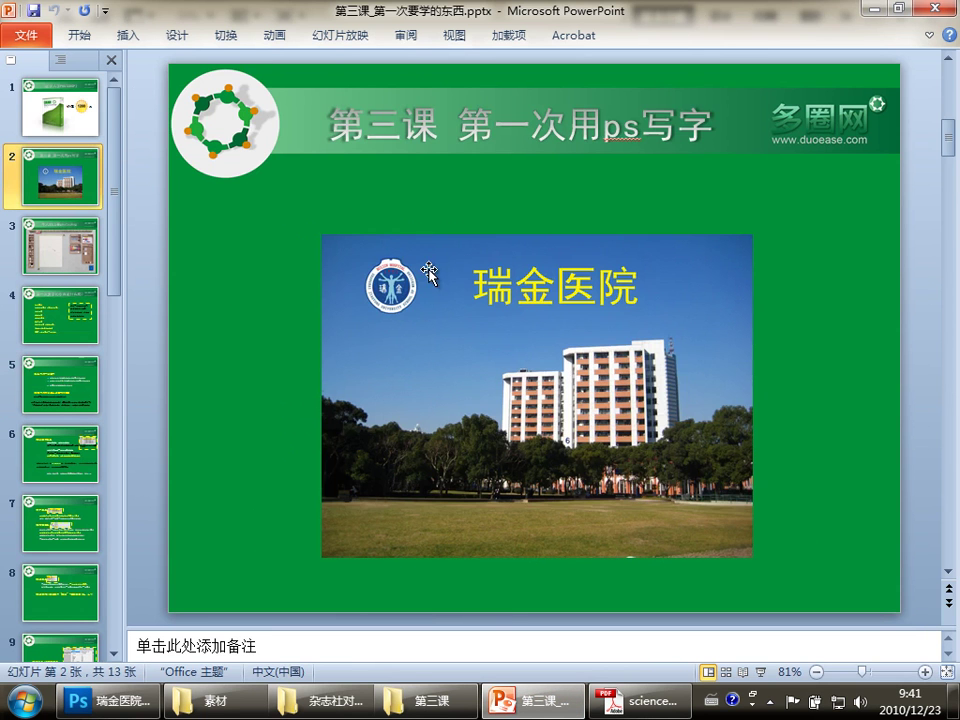
click(110, 701)
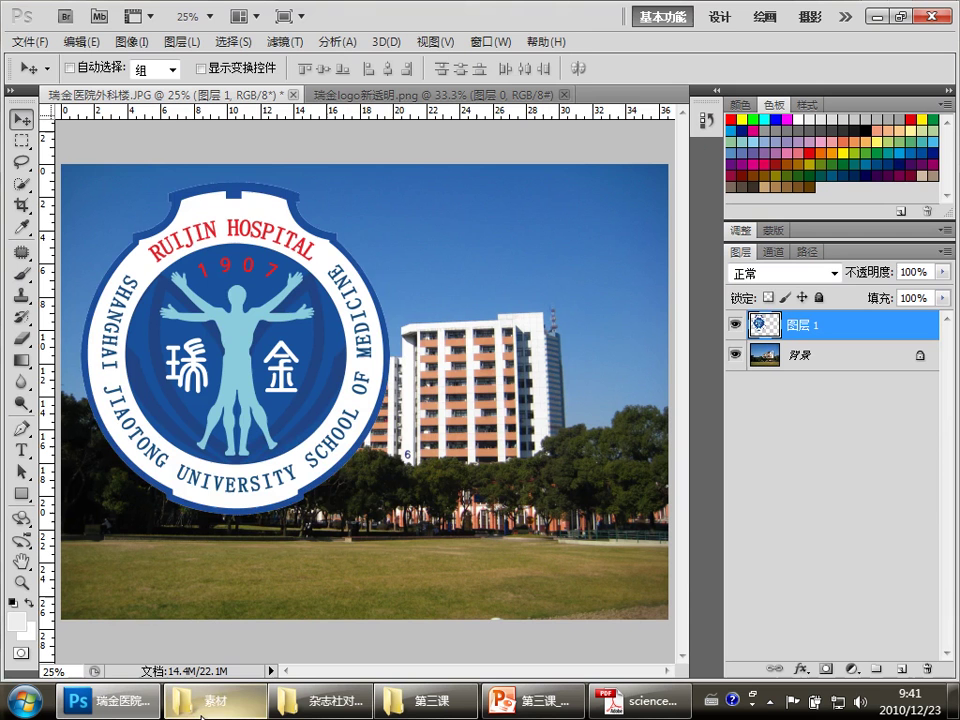
mouse_move(229, 293)
mouse_down()
mouse_move(342, 361)
mouse_move(313, 321)
mouse_move(372, 388)
mouse_move(322, 356)
mouse_up()
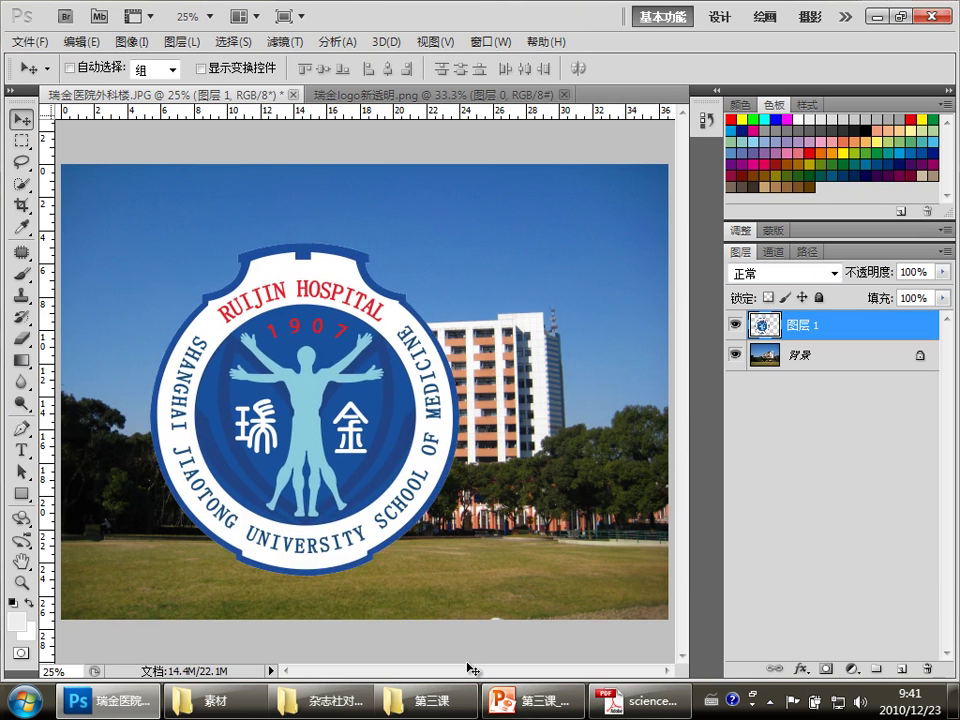
mouse_move(366, 481)
mouse_down()
mouse_move(521, 489)
mouse_move(369, 446)
mouse_move(329, 459)
mouse_up()
Step through the lesson slides to slide 8 on the move tool and Free Transform.
click(530, 700)
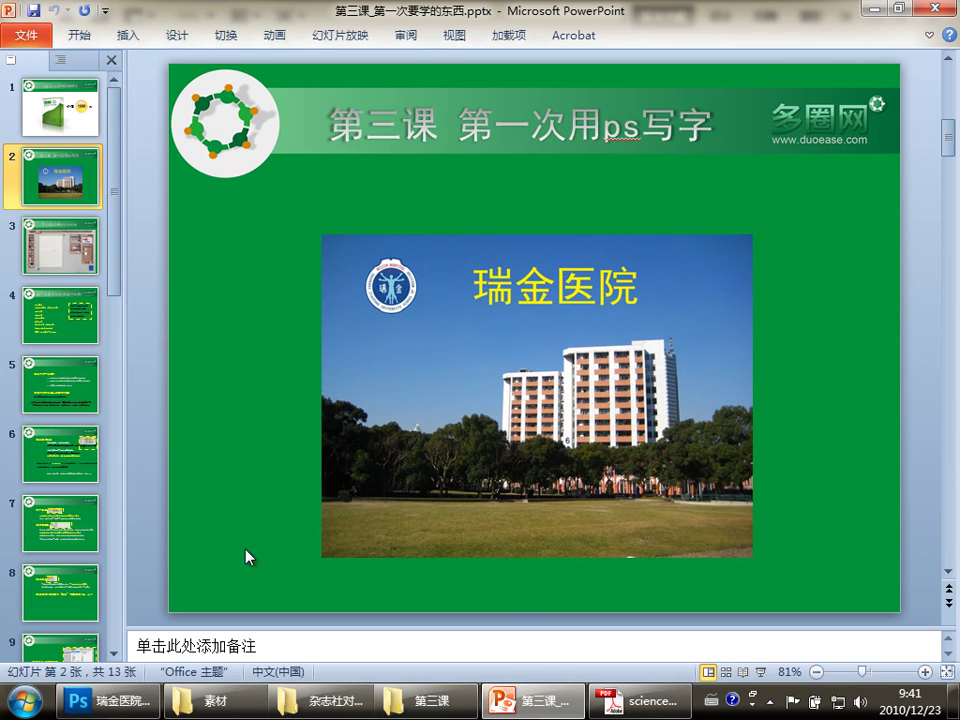
click(78, 262)
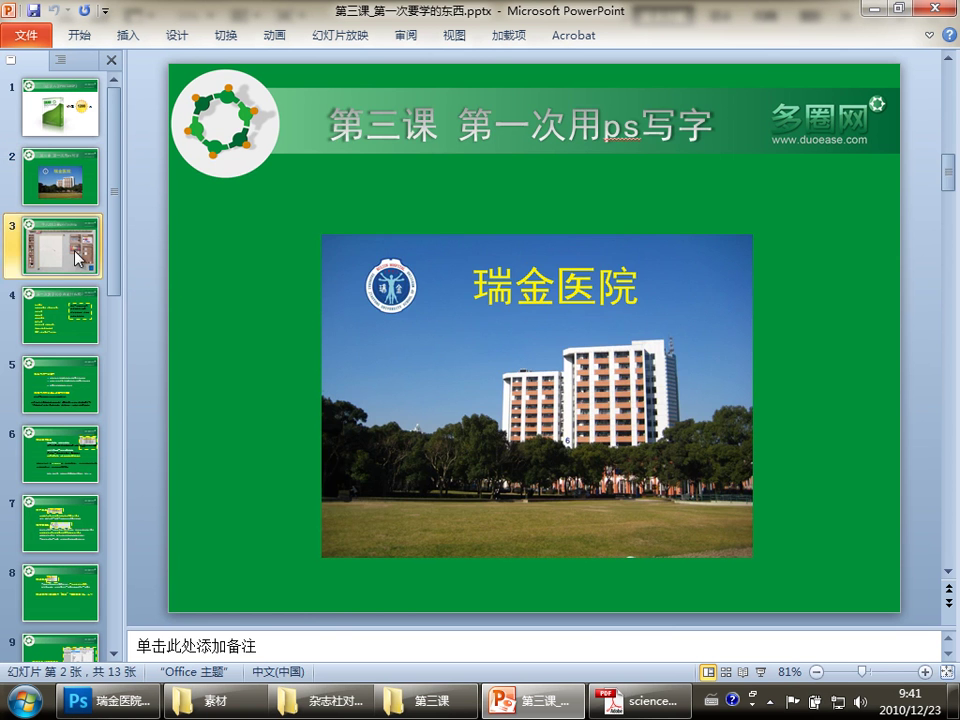
click(64, 333)
click(66, 396)
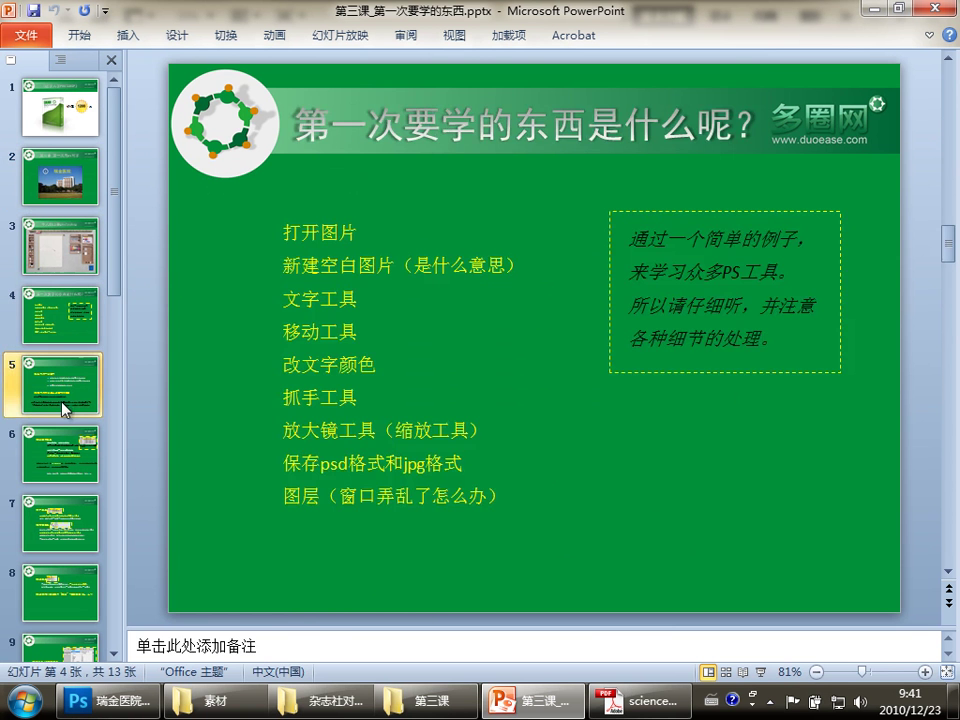
click(62, 453)
click(60, 540)
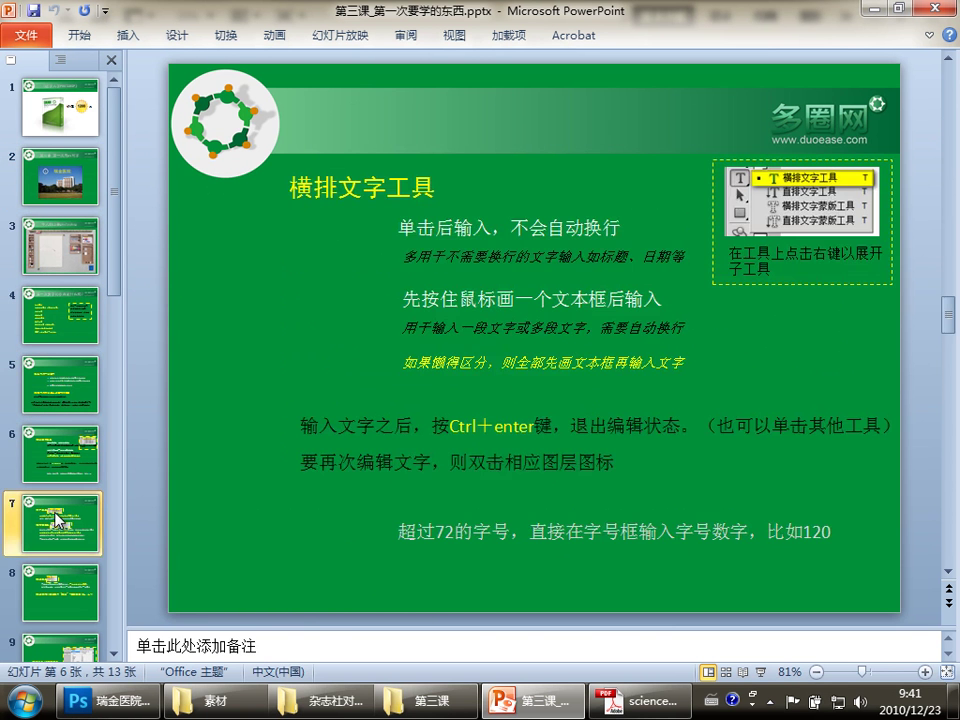
click(60, 595)
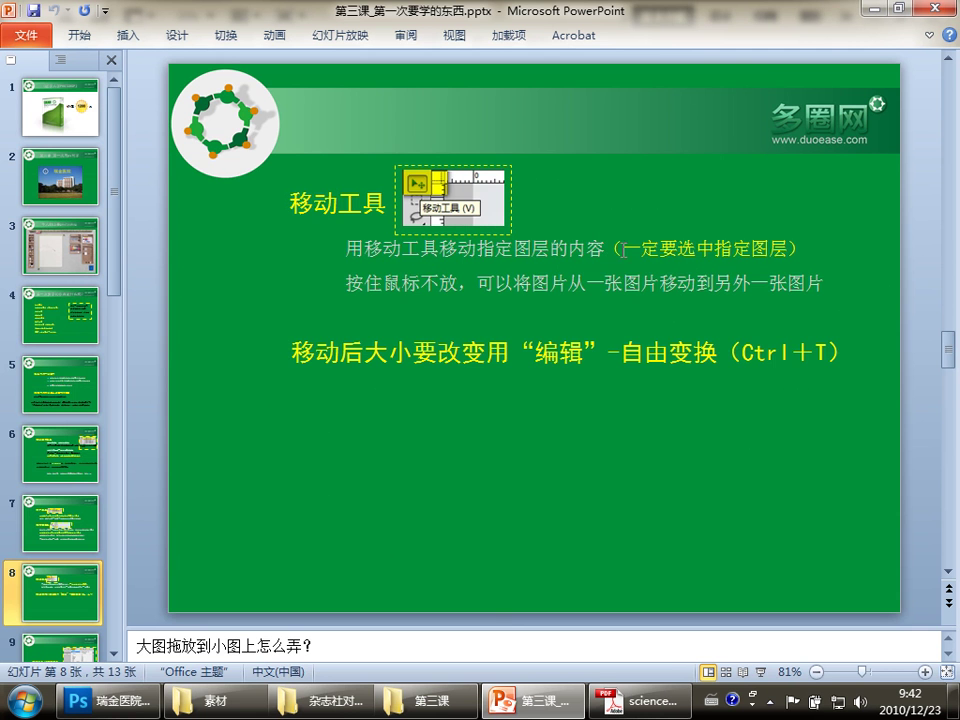
Move the logo on 图层 1 slightly lower, after dismissing a locked 背景 layer warning.
click(77, 708)
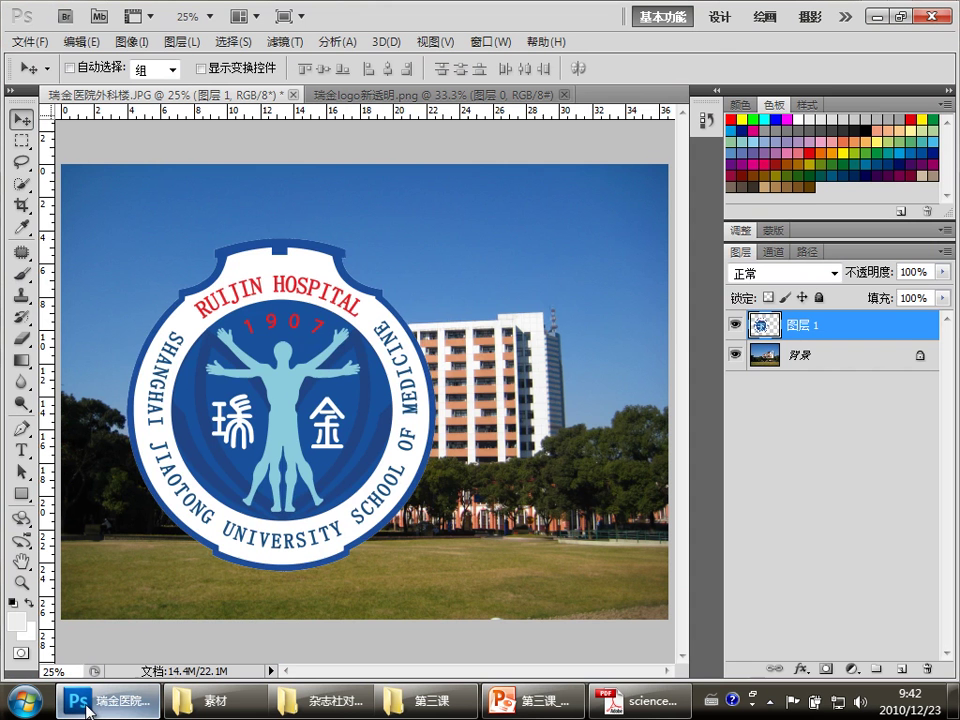
mouse_move(298, 329)
mouse_down()
mouse_move(320, 343)
mouse_move(406, 286)
mouse_move(359, 309)
mouse_up()
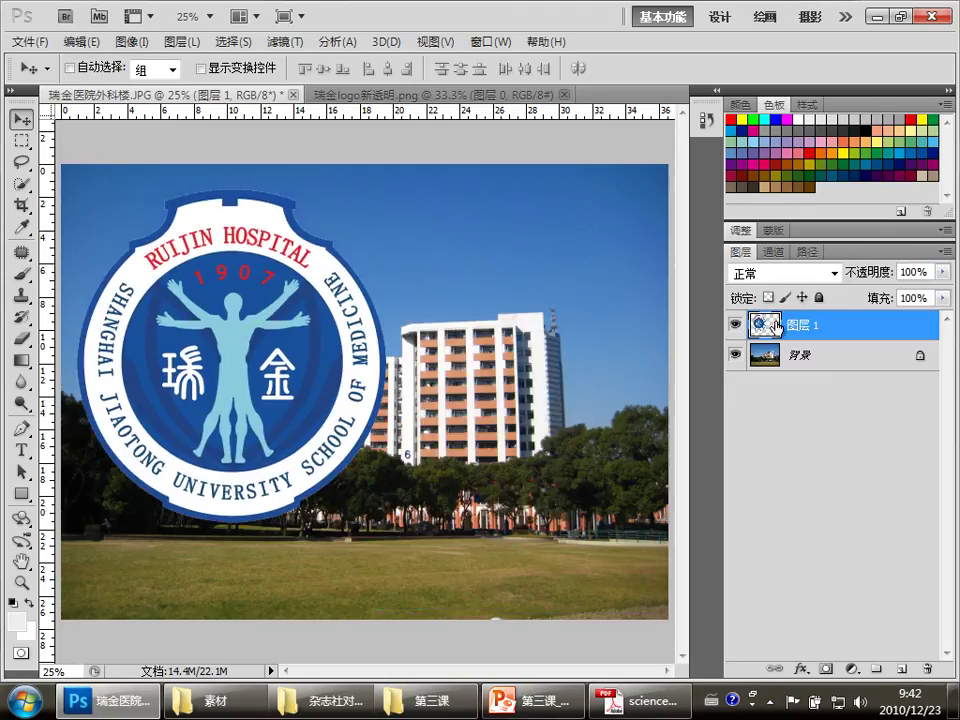
click(781, 360)
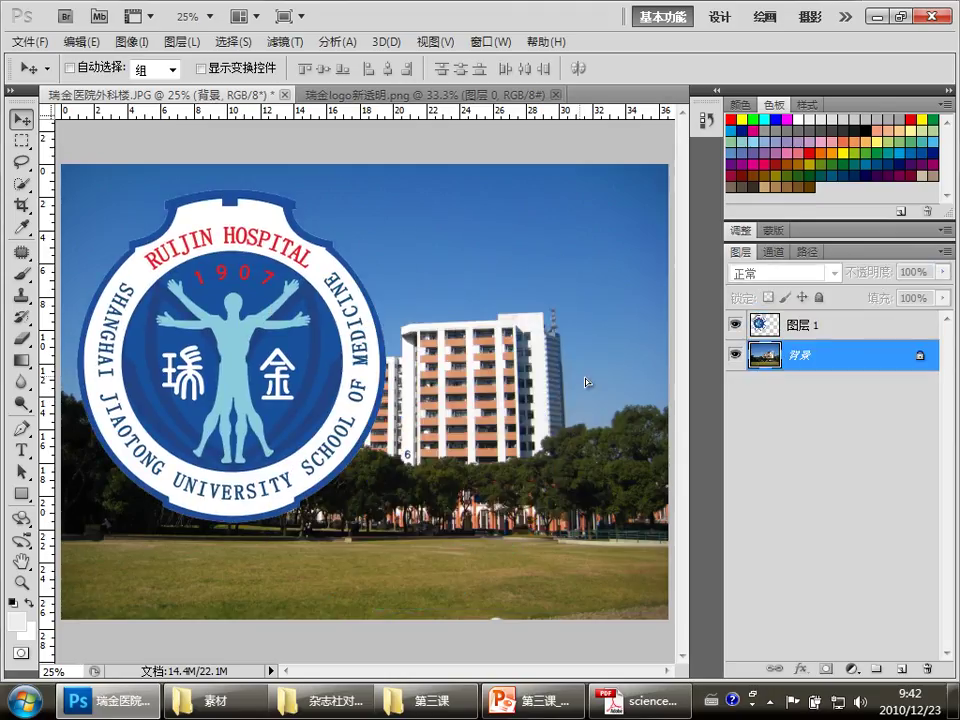
drag(527, 302, 598, 368)
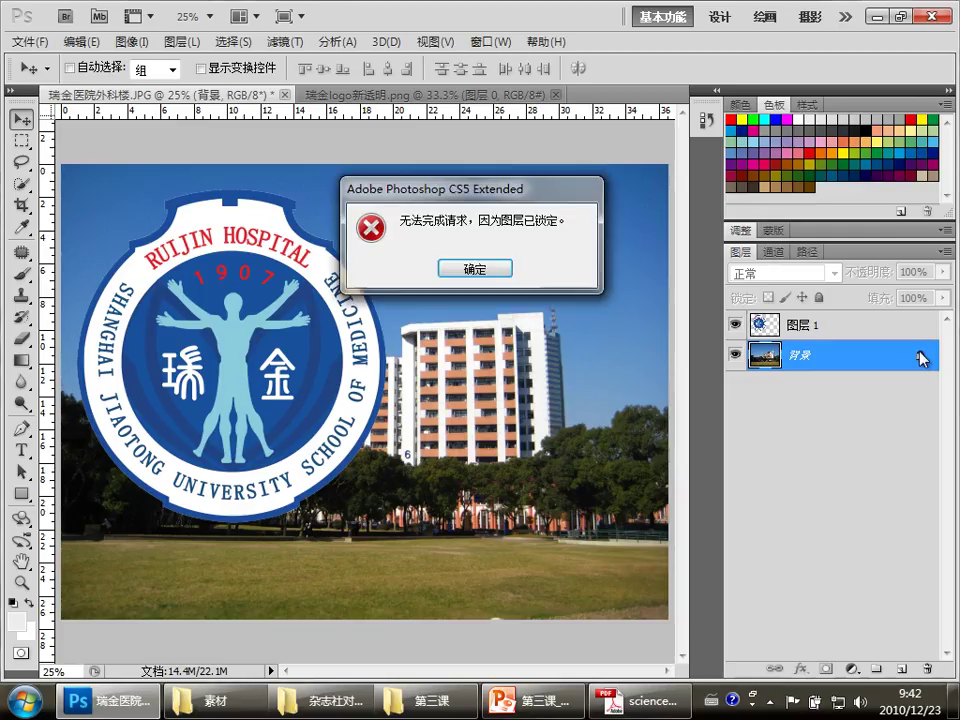
click(485, 270)
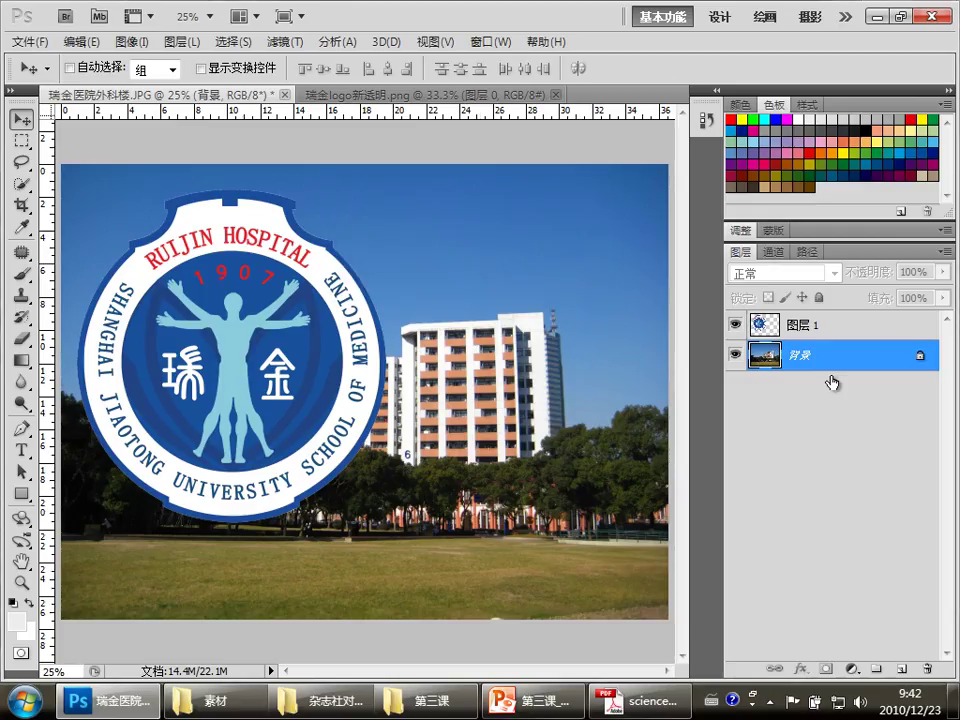
click(776, 327)
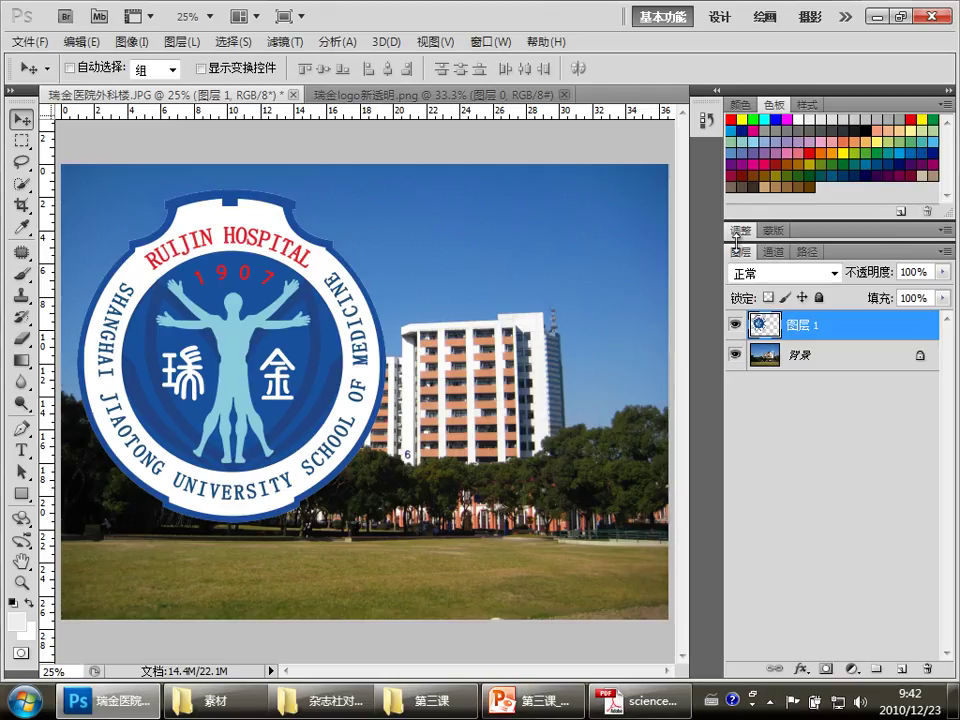
drag(553, 346, 268, 337)
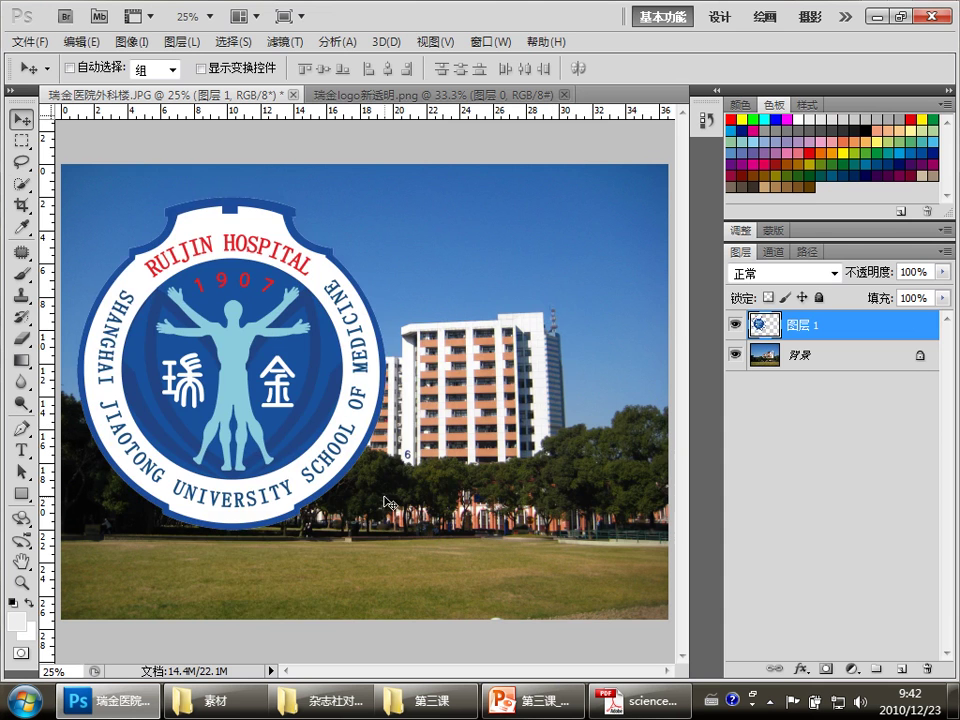
click(530, 700)
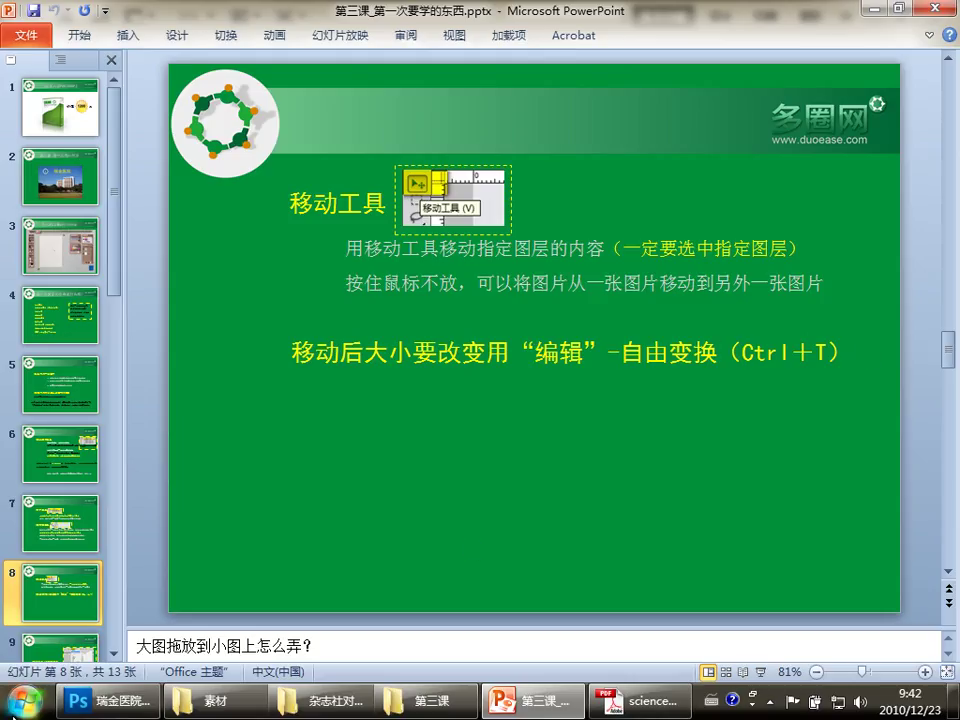
Back in Photoshop, shift the Ruijin logo about 95 px right over the hospital photo.
click(108, 701)
mouse_move(243, 462)
mouse_down()
mouse_move(321, 438)
mouse_move(253, 352)
mouse_move(281, 399)
mouse_up()
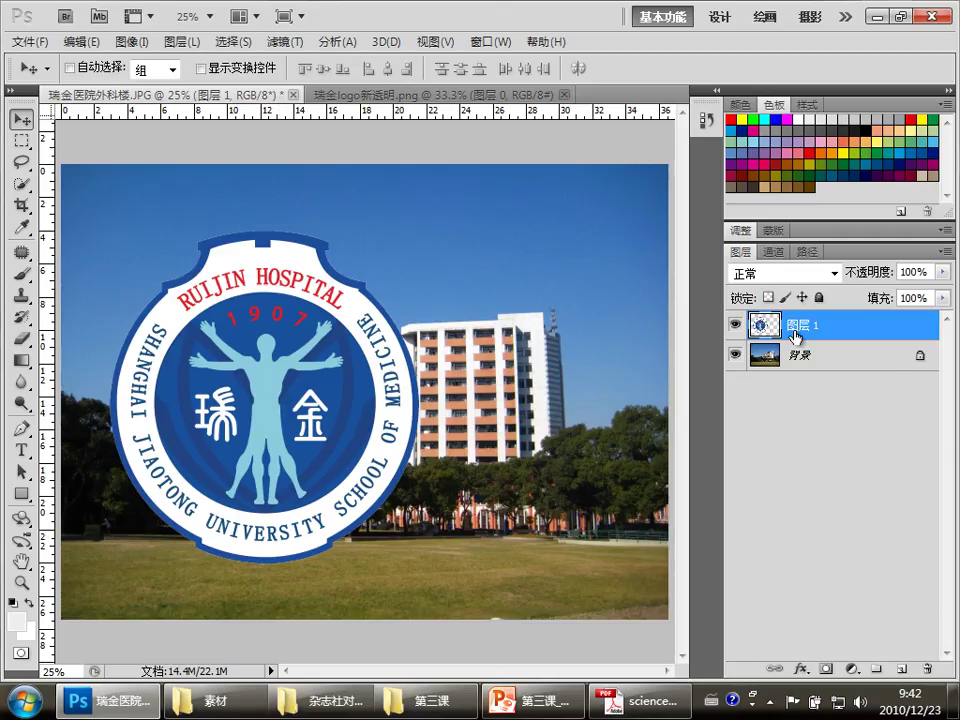
Put the logo in Free Transform, nudge it, and undo a distorted resize.
click(80, 42)
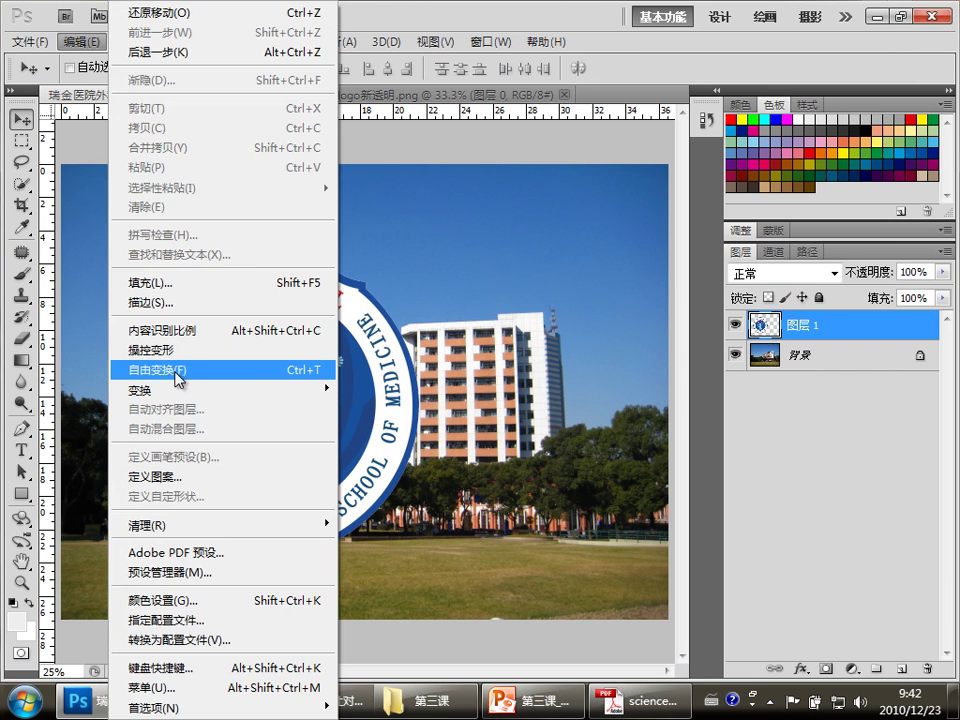
click(165, 372)
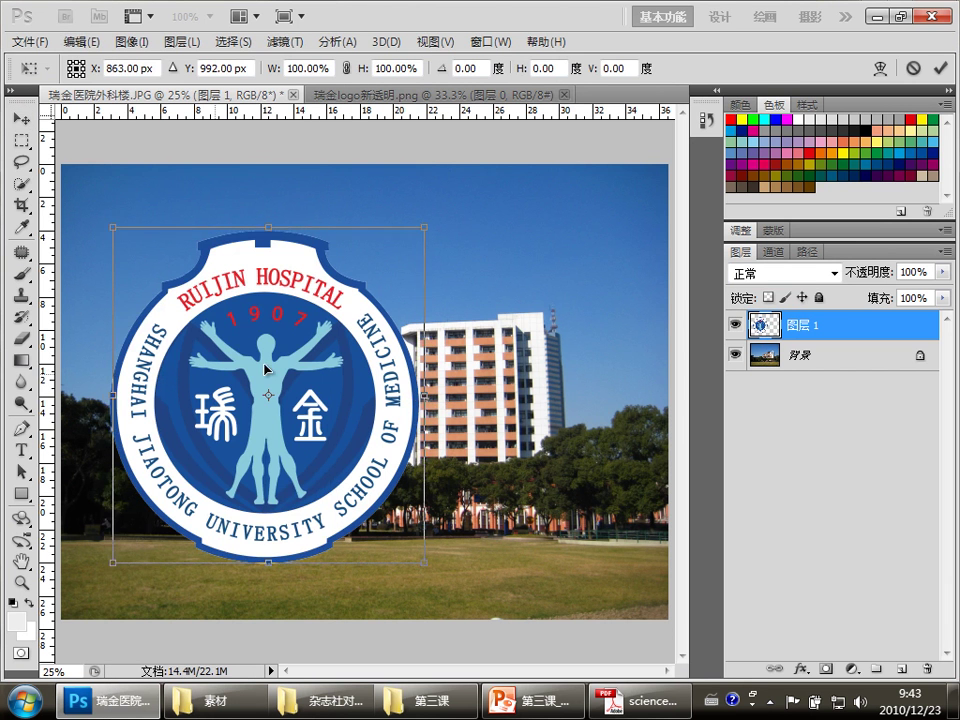
drag(167, 381, 212, 368)
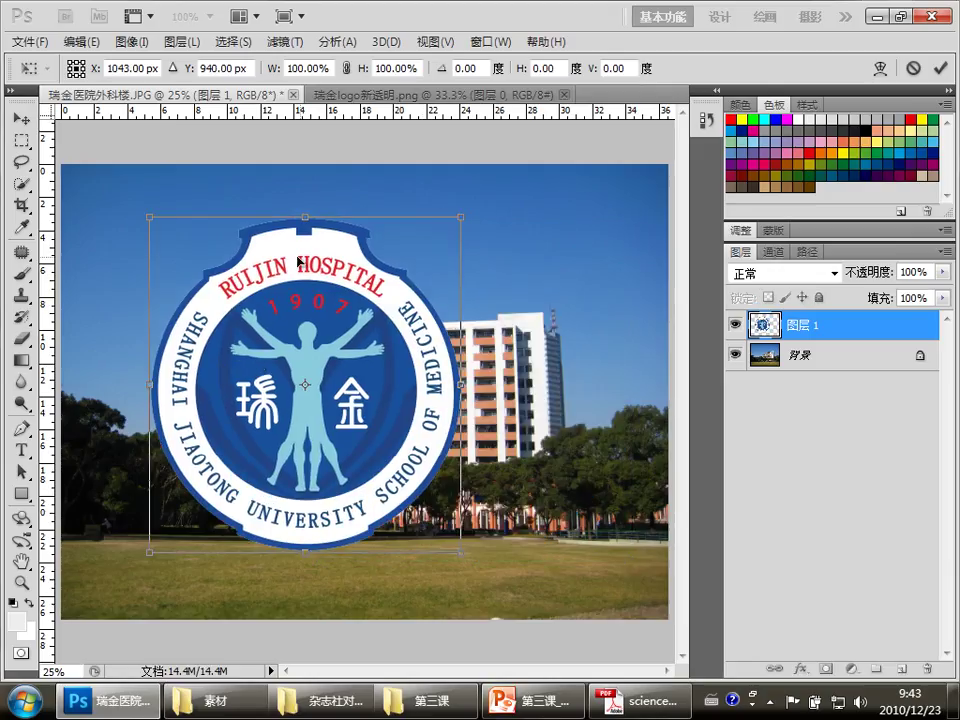
drag(148, 216, 341, 271)
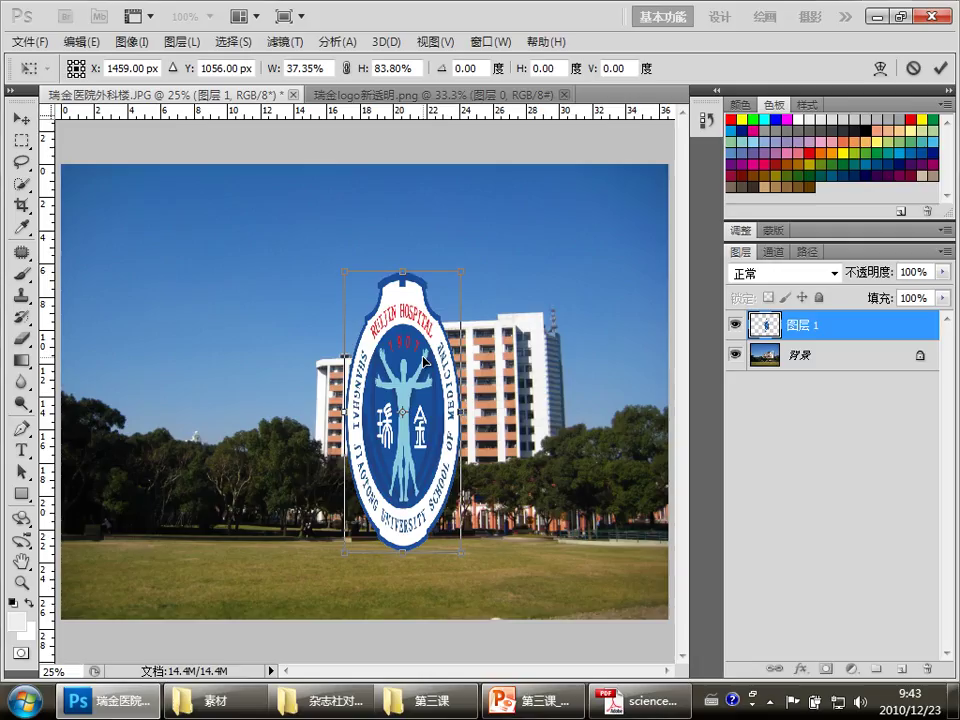
key(ctrl+z)
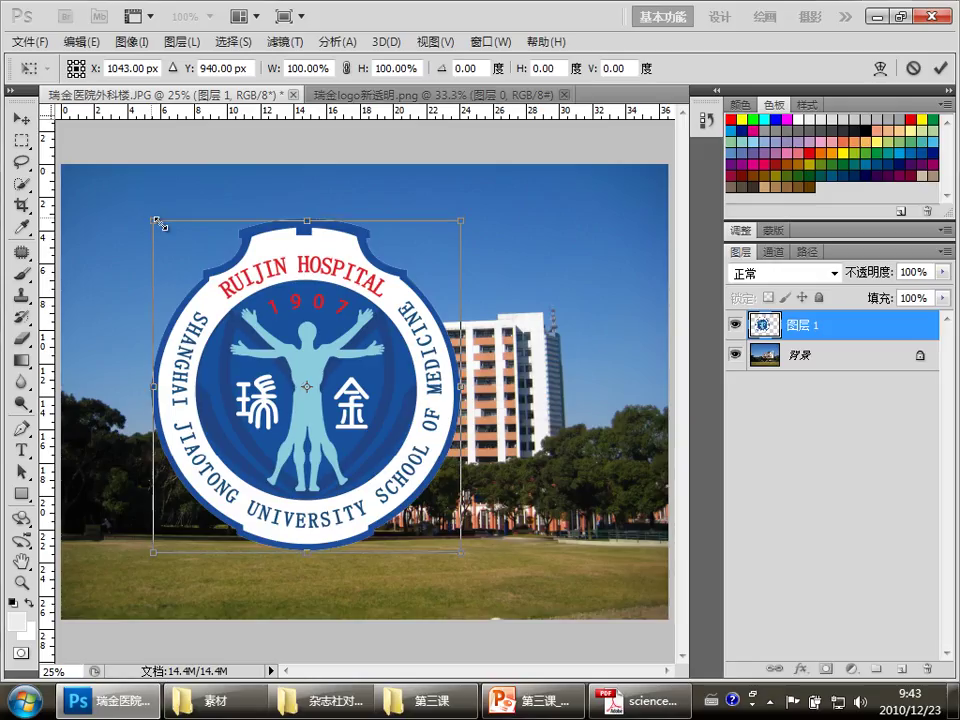
Scale the logo proportionally to about 28% and place it in the upper-left sky.
mouse_move(148, 214)
mouse_down()
mouse_move(378, 461)
mouse_move(170, 277)
mouse_move(185, 318)
mouse_up()
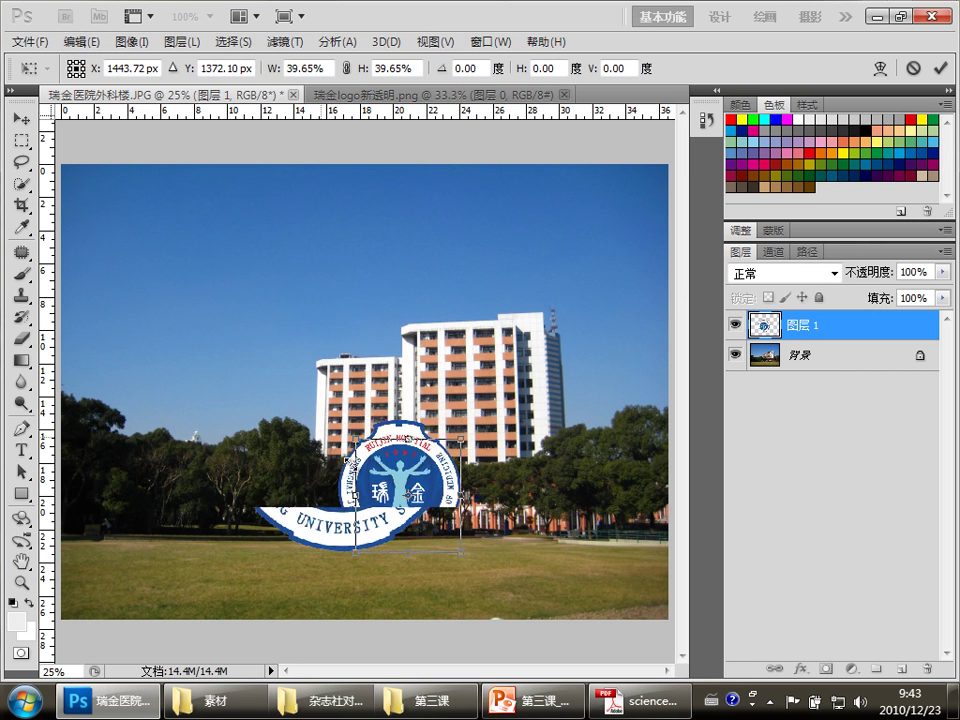
mouse_move(185, 318)
mouse_down()
mouse_move(476, 488)
mouse_move(199, 280)
mouse_move(280, 530)
mouse_move(386, 465)
mouse_move(268, 332)
mouse_move(371, 456)
mouse_up()
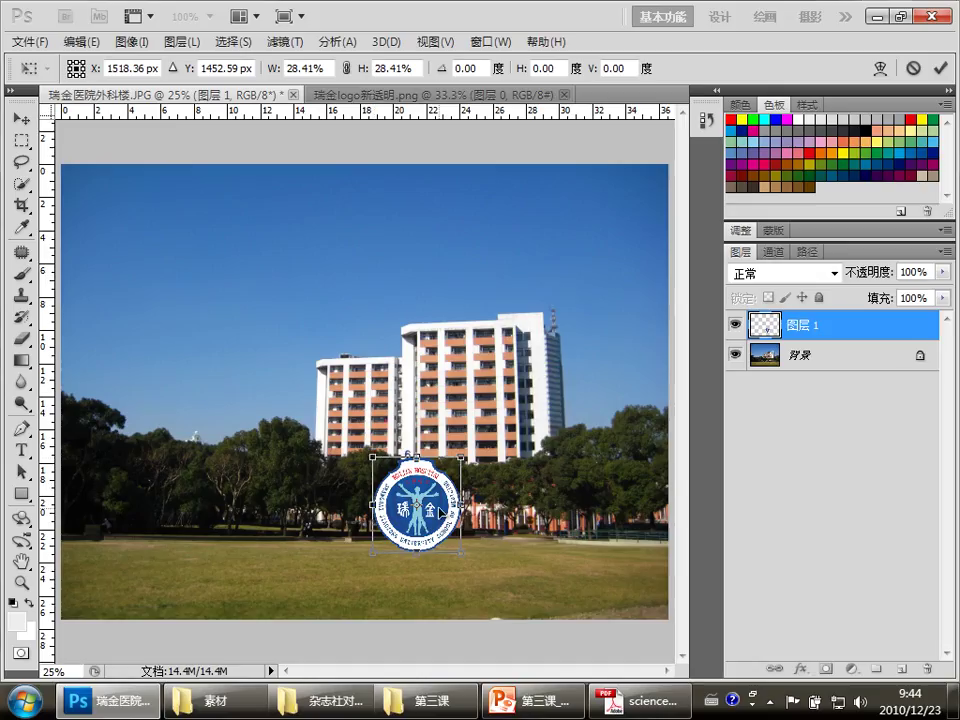
key(Return)
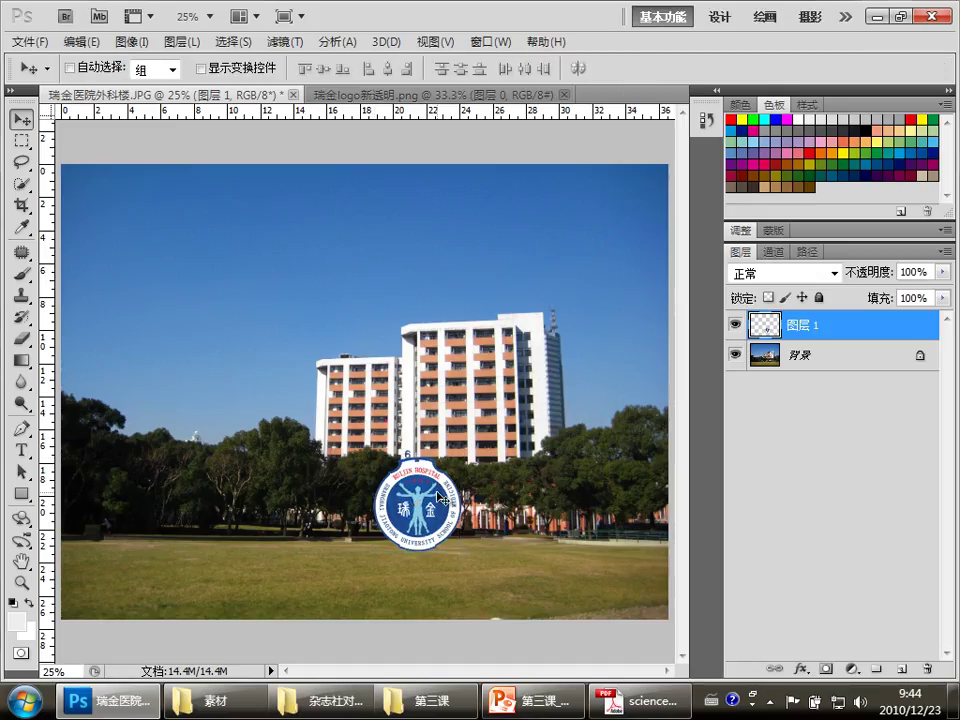
mouse_move(437, 509)
mouse_down()
mouse_move(253, 263)
mouse_move(213, 256)
mouse_up()
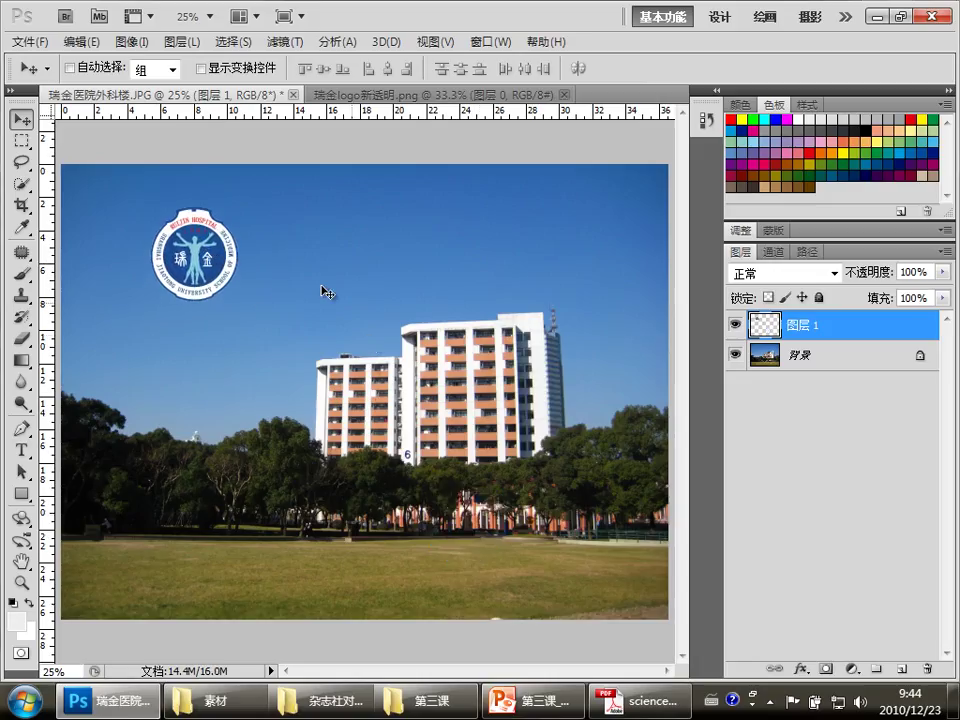
In PowerPoint, select the resizing-tip text box and nudge it slightly down.
click(530, 700)
click(516, 350)
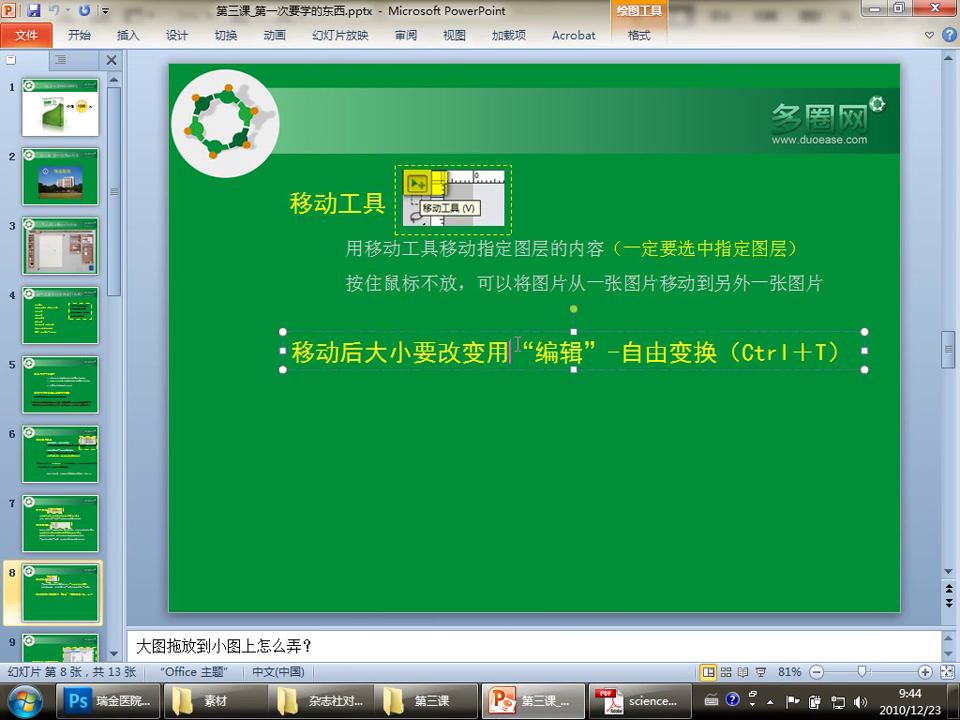
click(501, 439)
click(507, 369)
drag(507, 375, 507, 403)
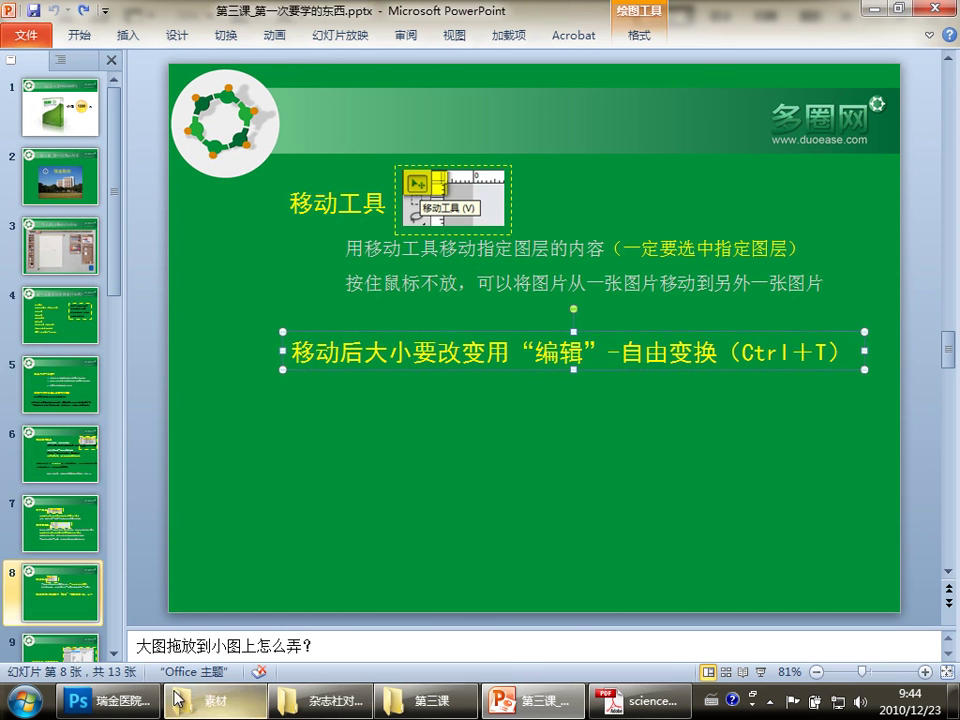
Compare the Photoshop image against slide 2's finished example.
click(110, 700)
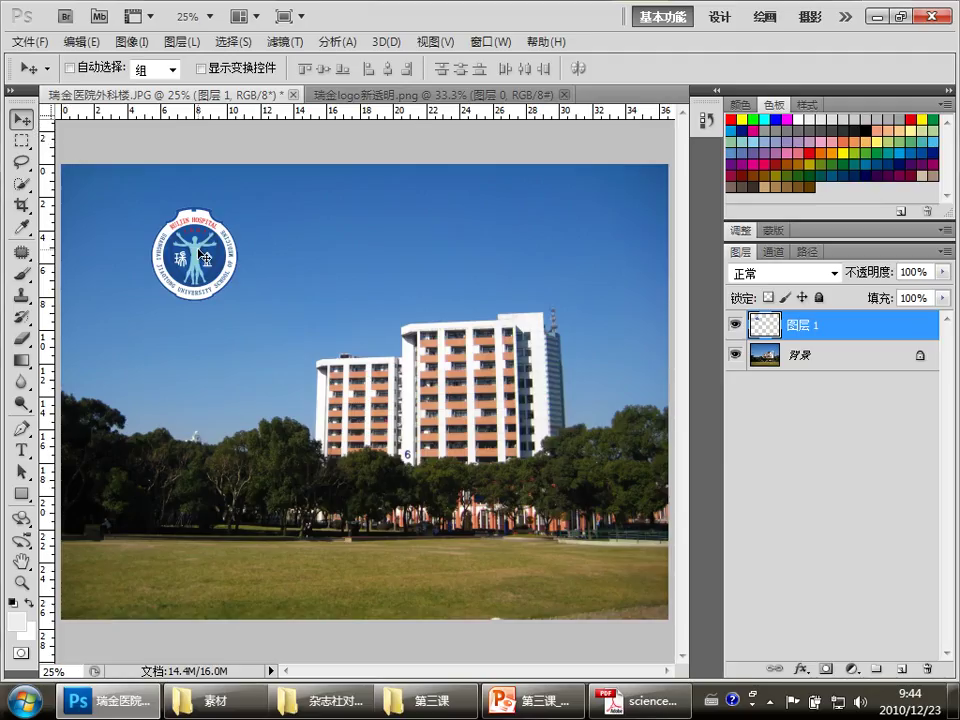
mouse_move(533, 700)
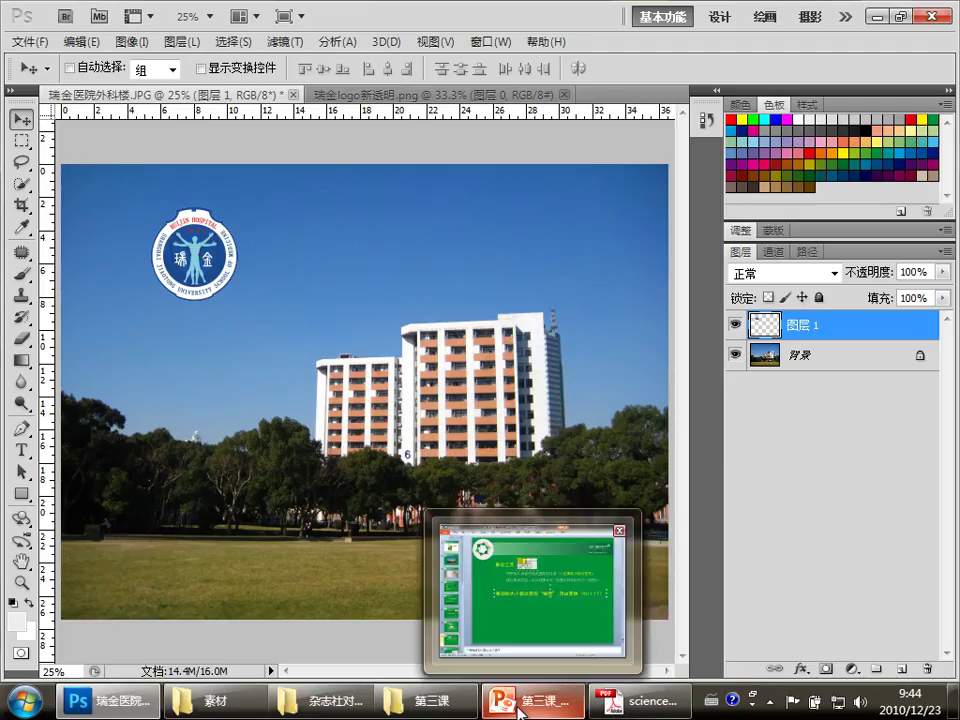
click(520, 705)
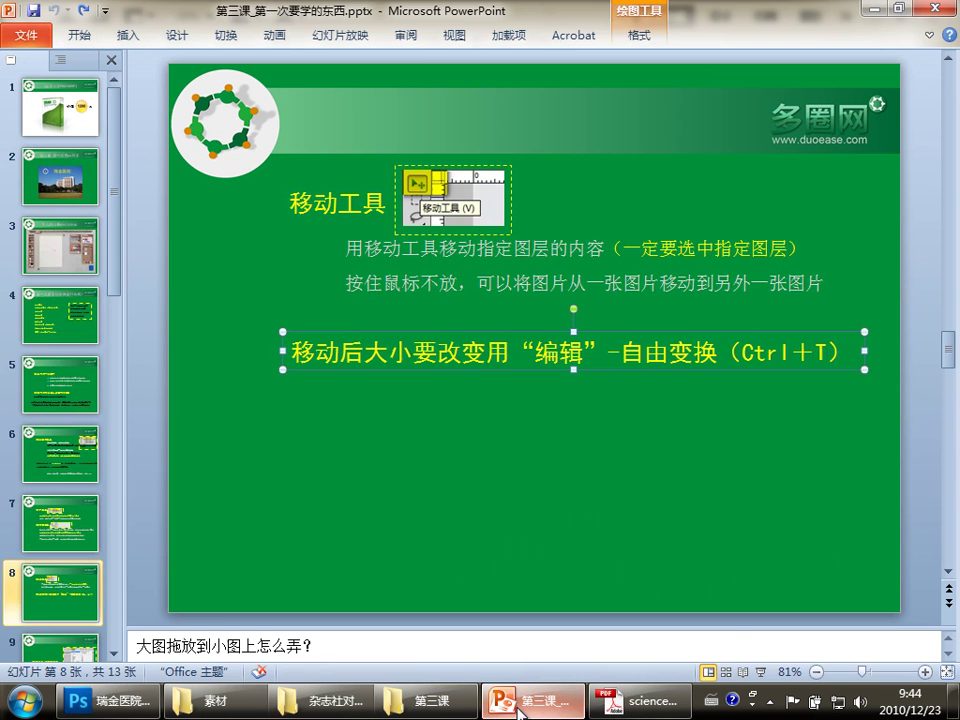
click(78, 188)
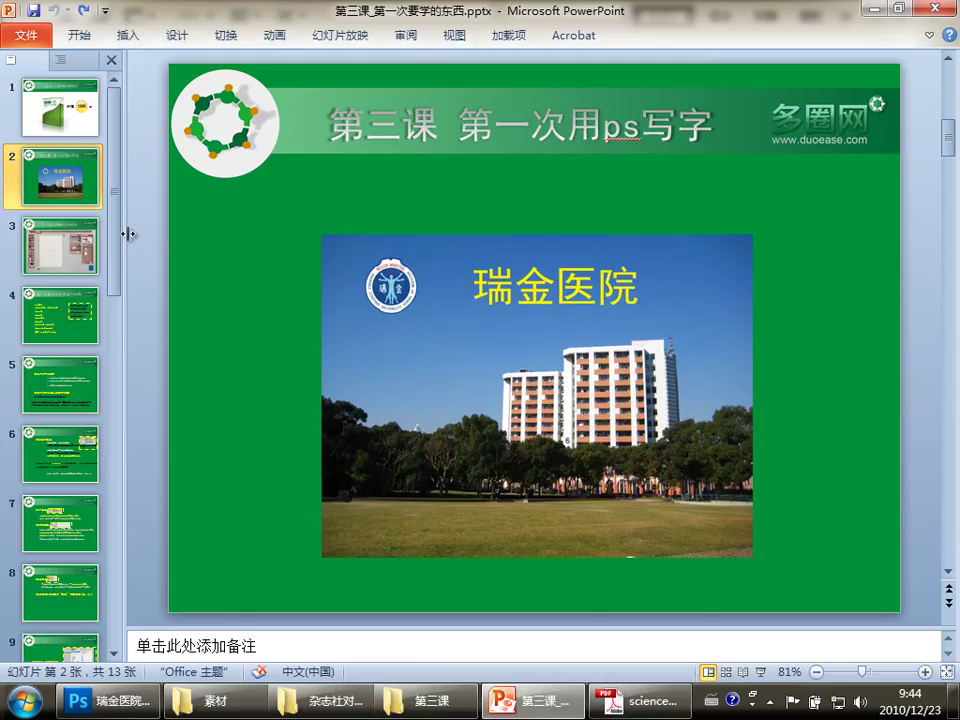
click(131, 702)
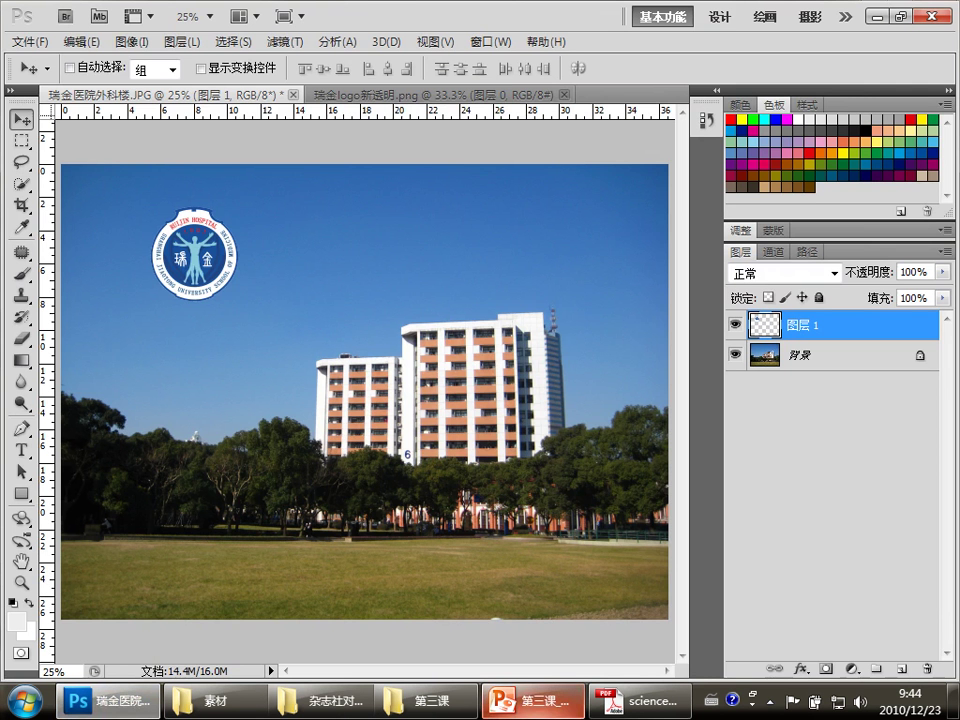
click(525, 700)
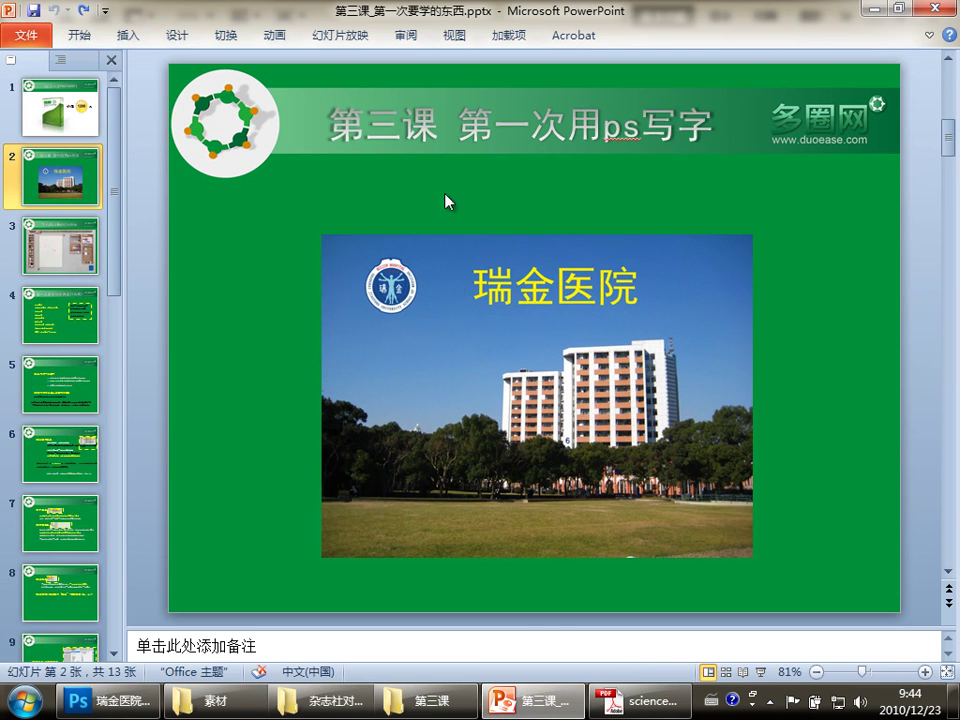
Insert a test text box reading 'adfafd', undo it, and return to Photoshop.
click(128, 37)
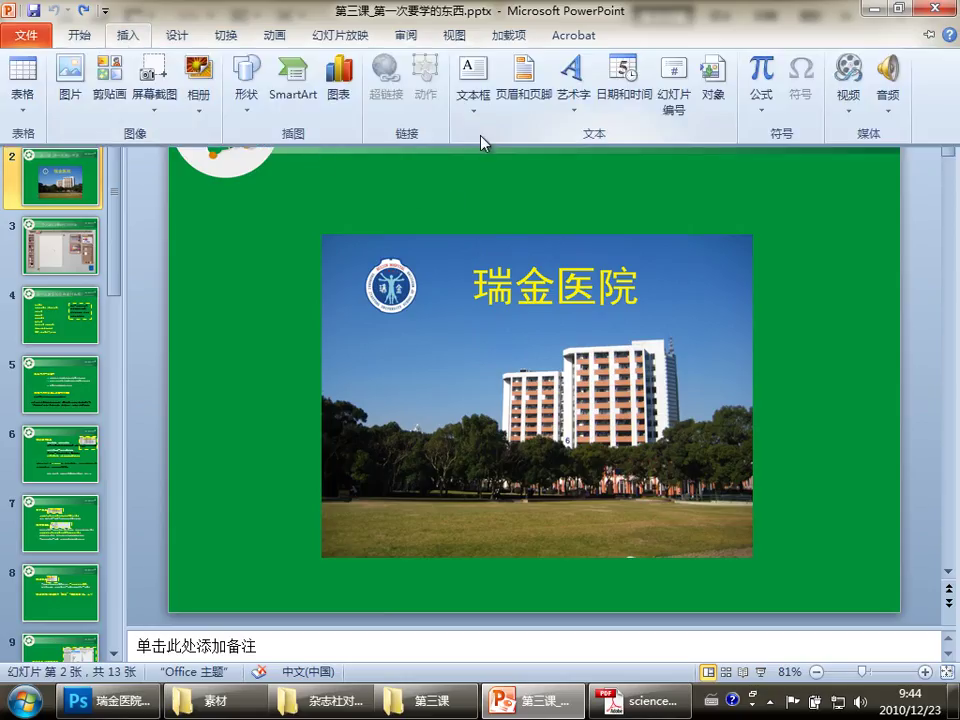
key(ctrl+F1)
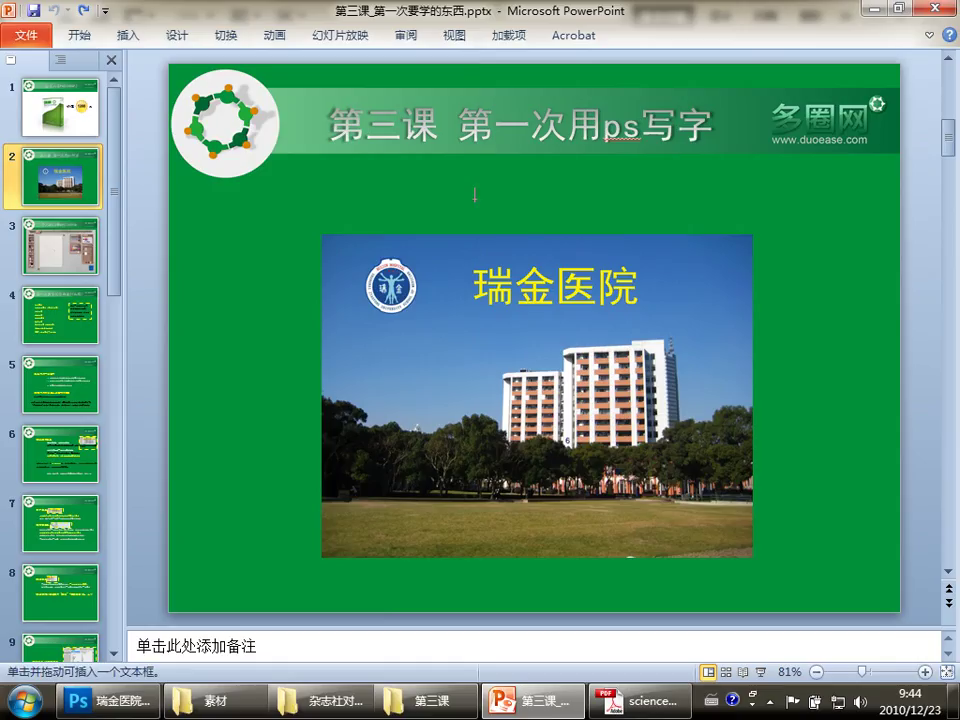
click(478, 210)
text(adfafd)
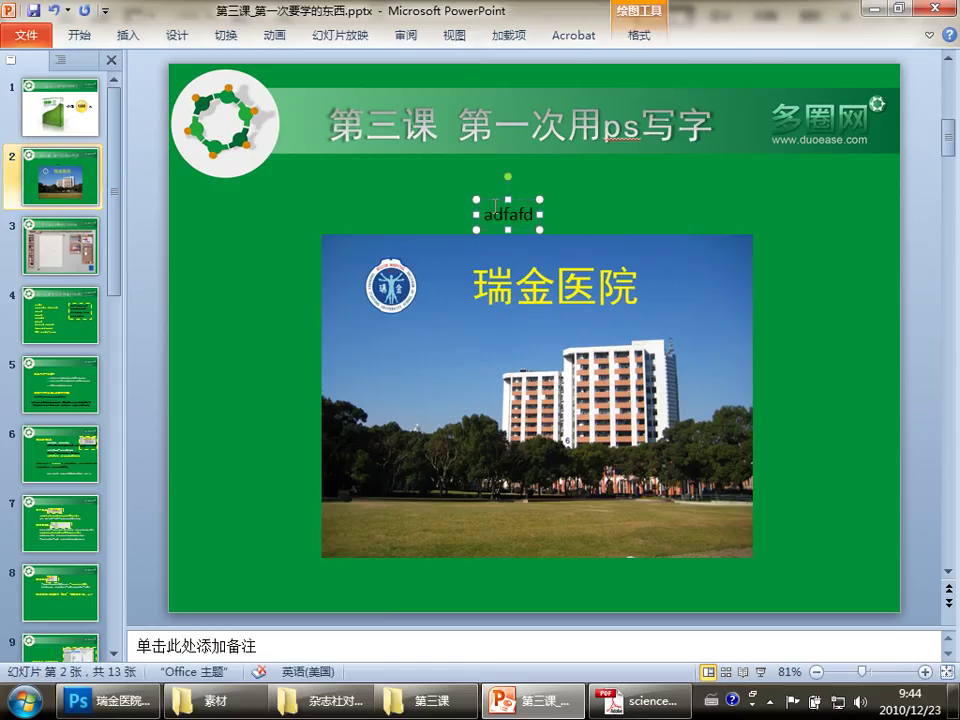
key(ctrl+z)
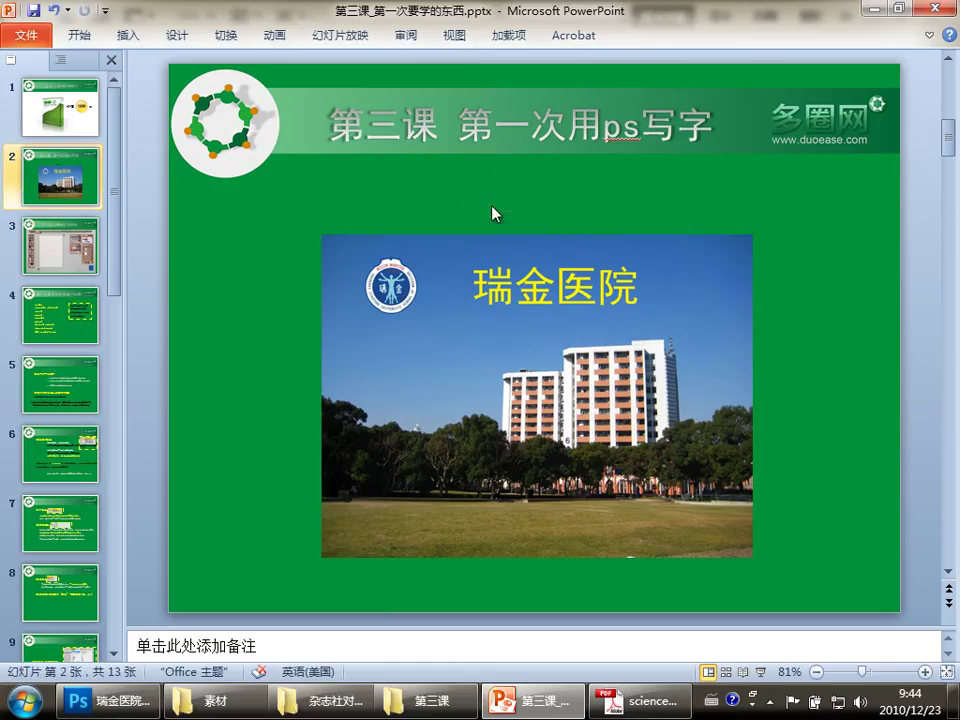
click(110, 700)
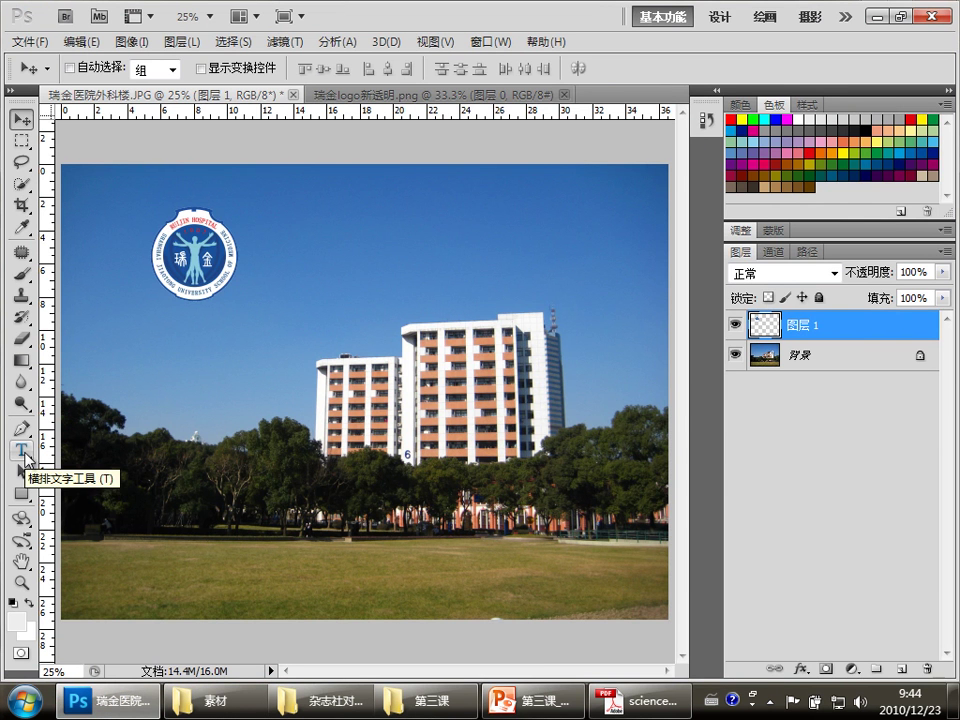
Pick the Horizontal Type Tool from the Type flyout, then bring PowerPoint forward.
click(27, 458)
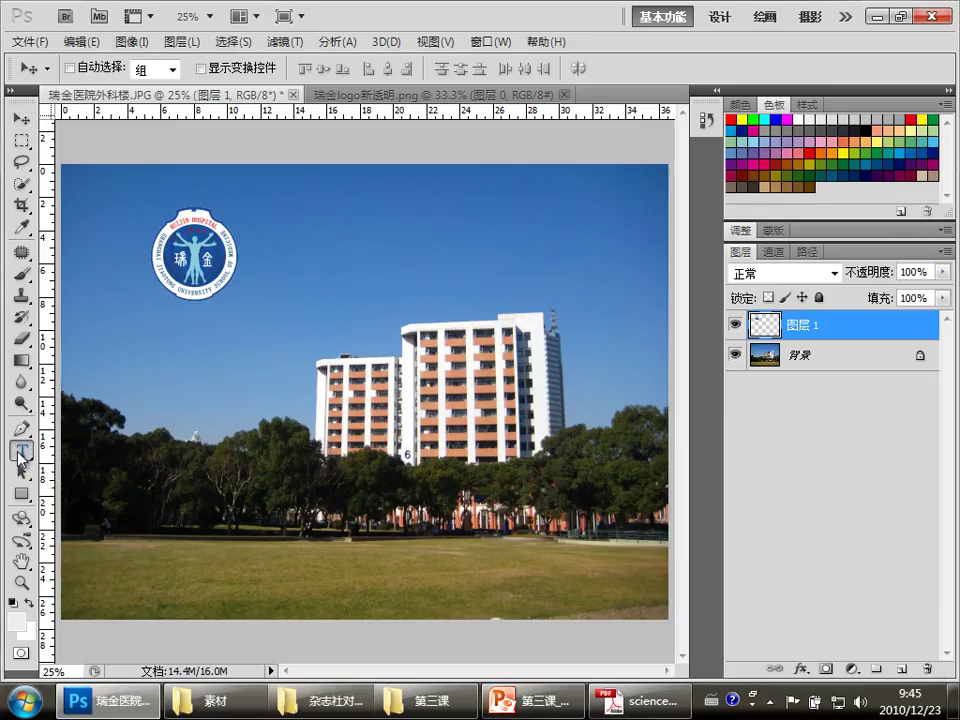
click(20, 459)
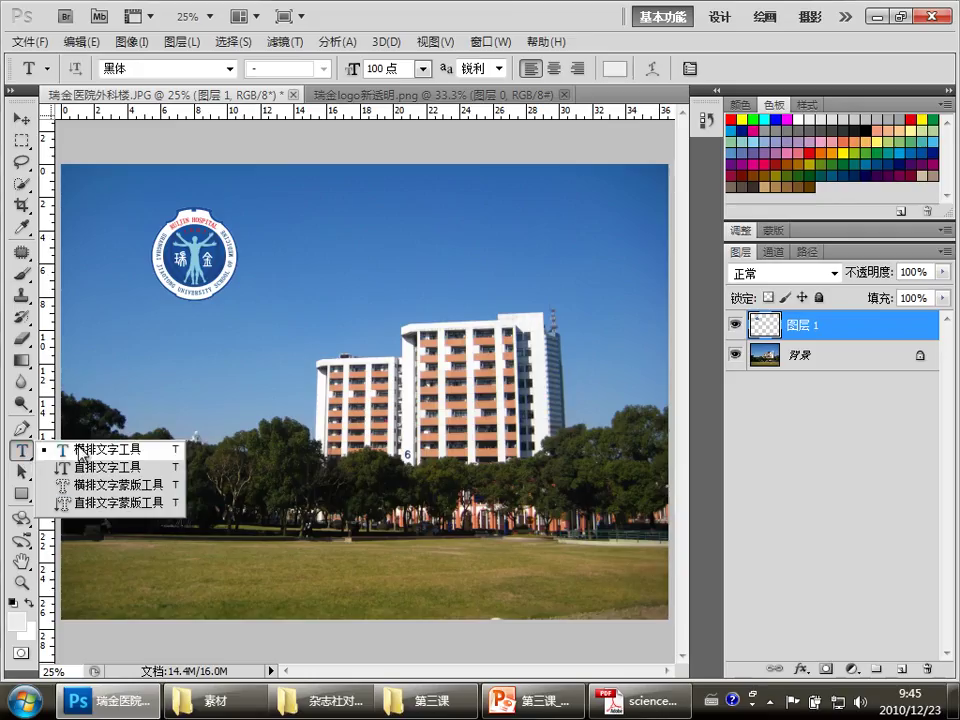
click(62, 449)
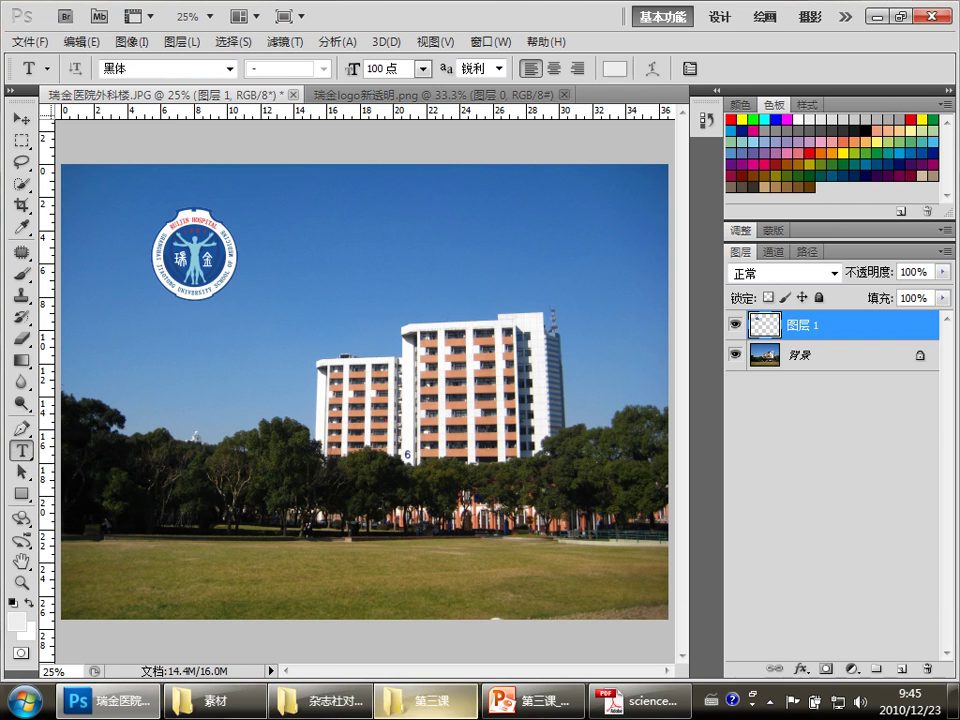
click(510, 703)
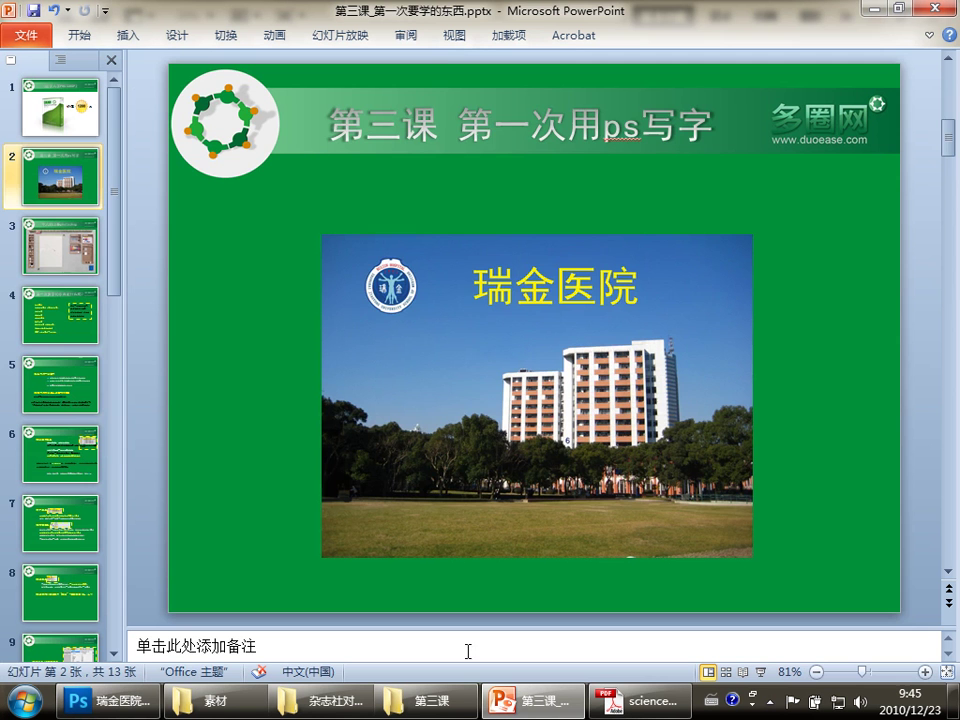
Review slides 5 and 6 on horizontal text, then return to Photoshop.
click(68, 378)
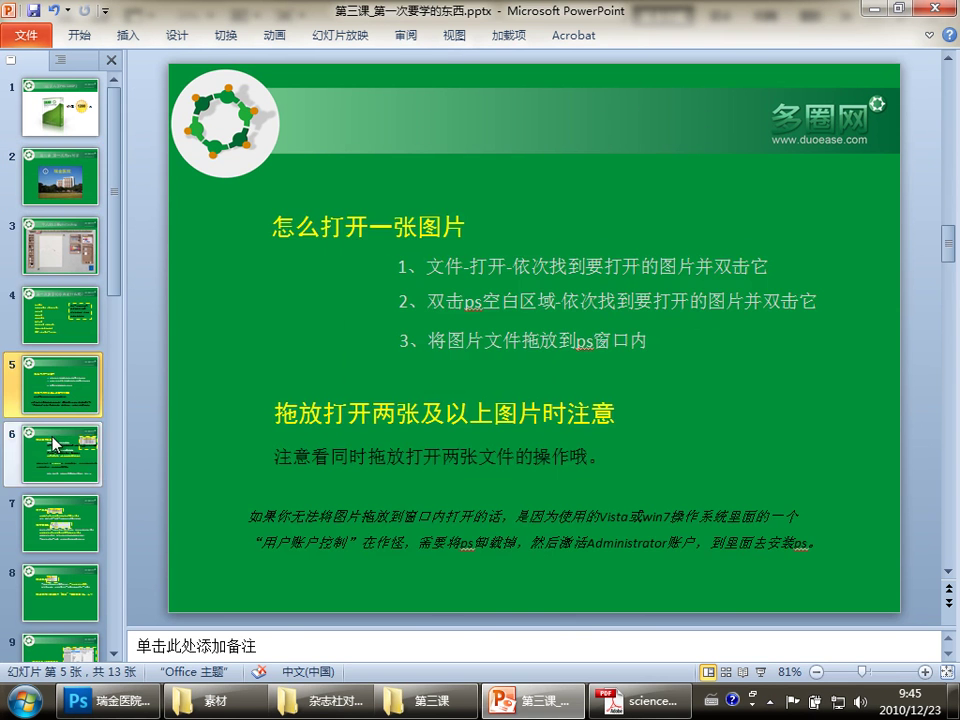
click(55, 443)
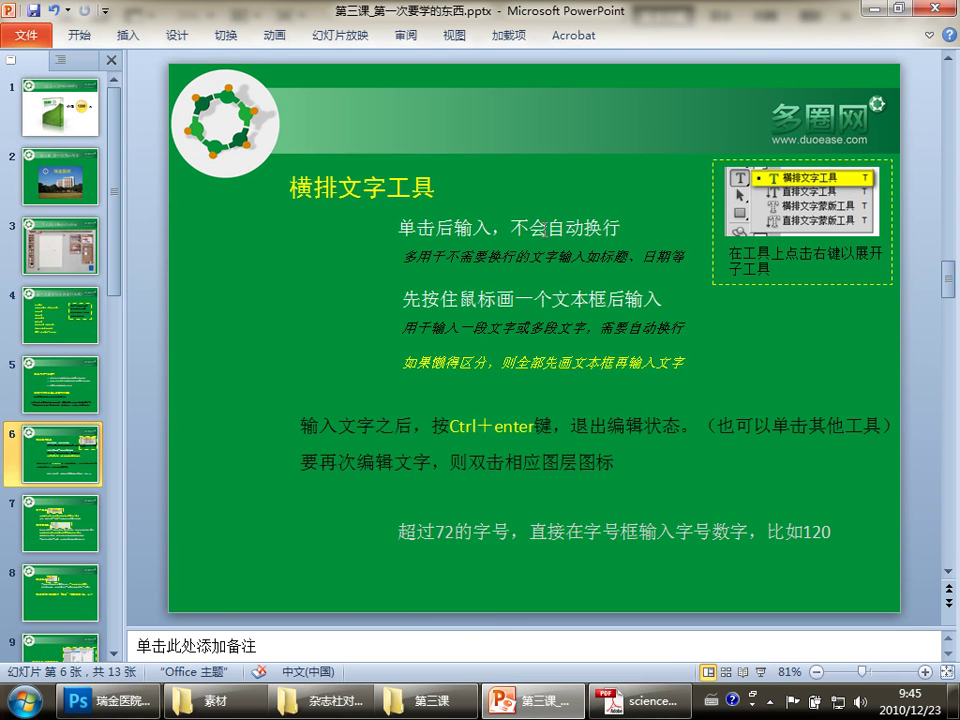
click(82, 700)
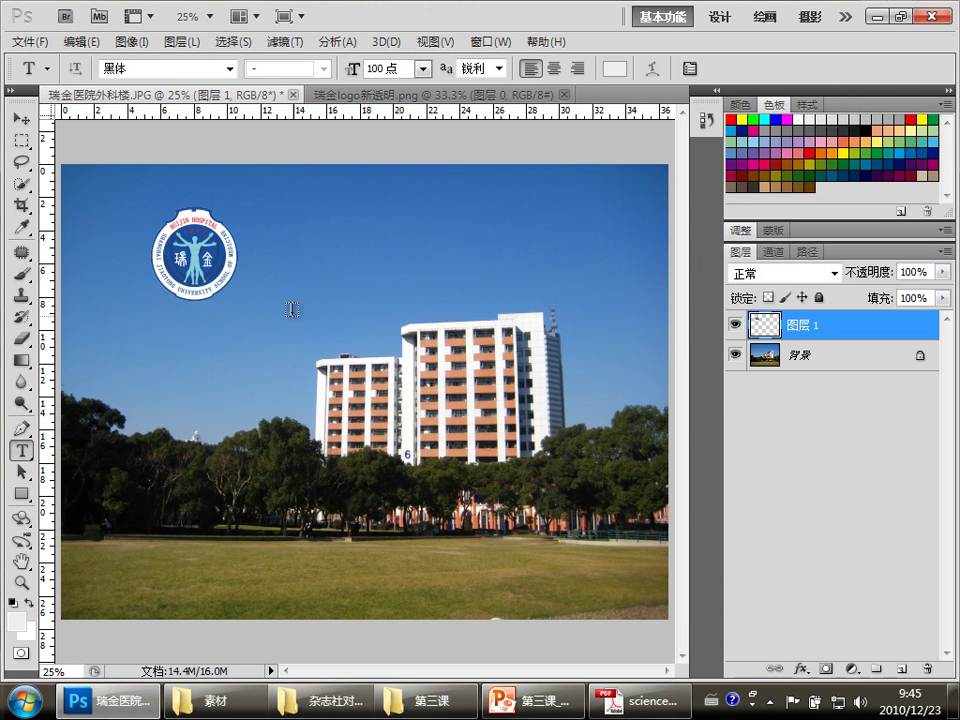
Type the practice text 'adfadfafafdaf adfafdsafd' in the sky, then switch to the slides.
click(292, 231)
text(adfadf)
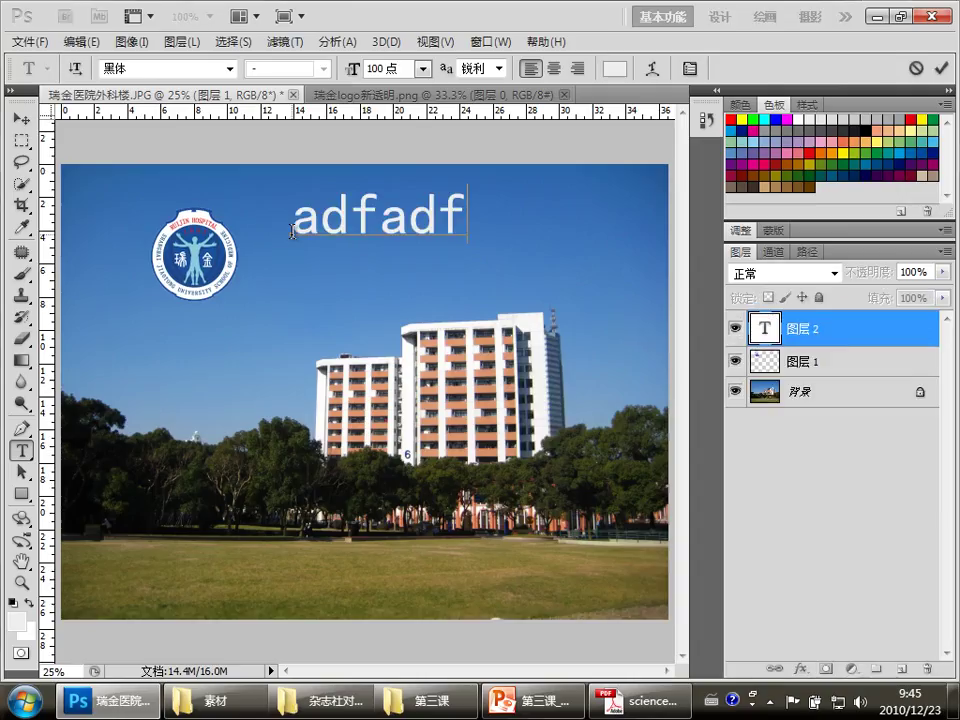
text(af)
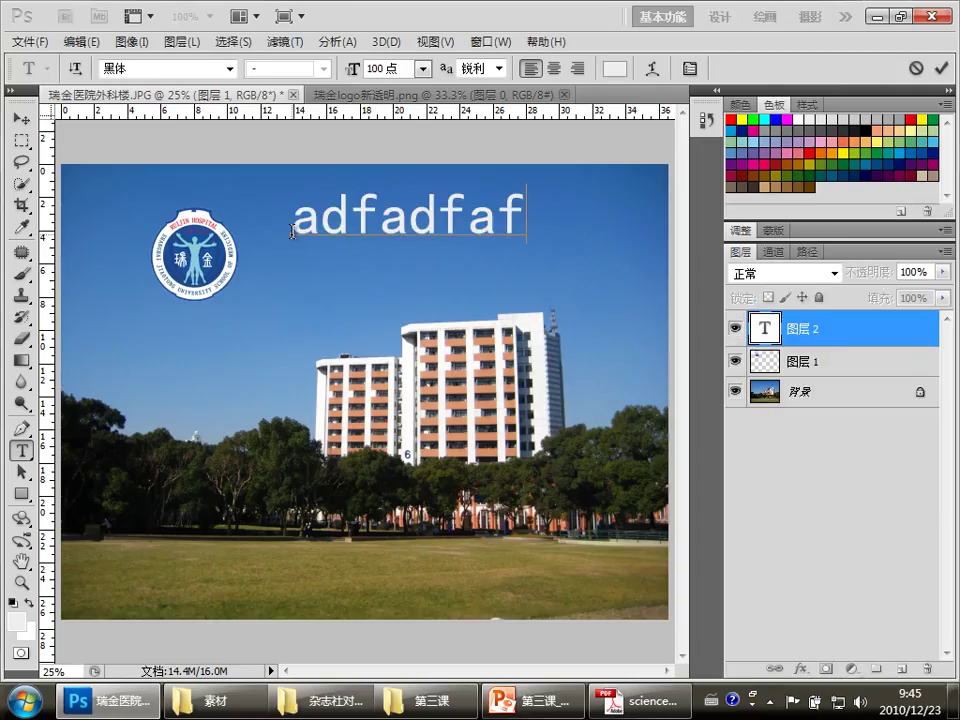
text(afdaf )
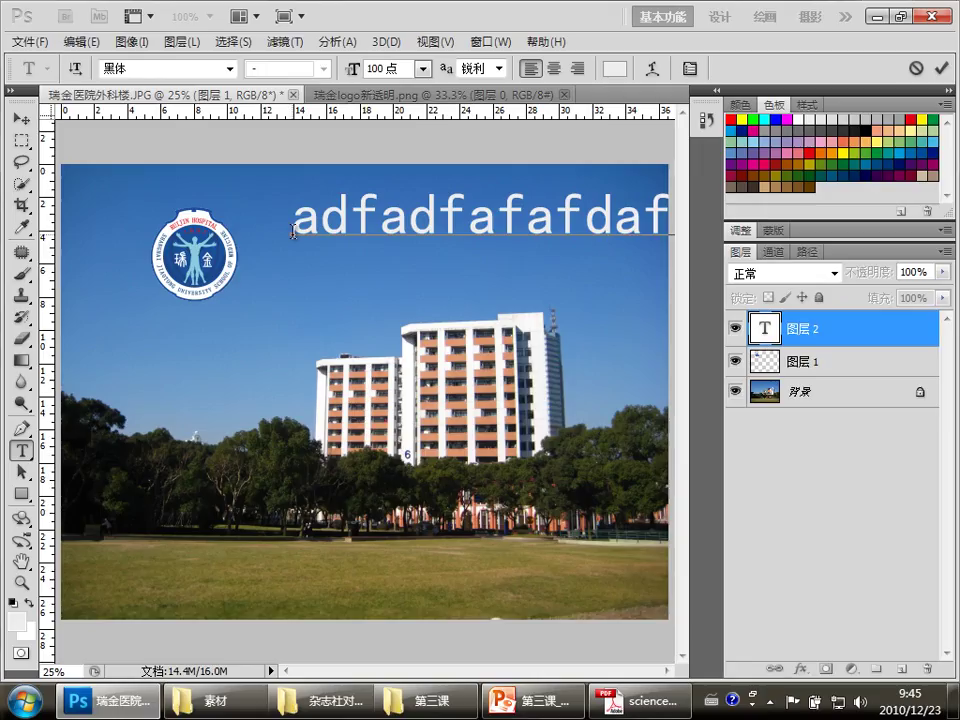
text(adf)
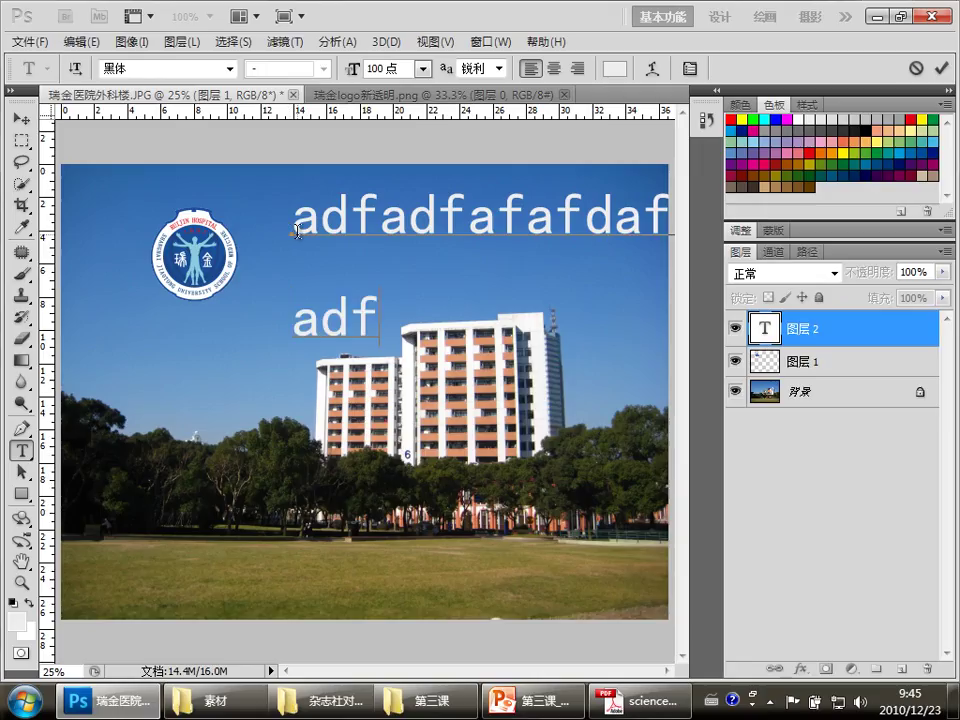
text(afdsafd)
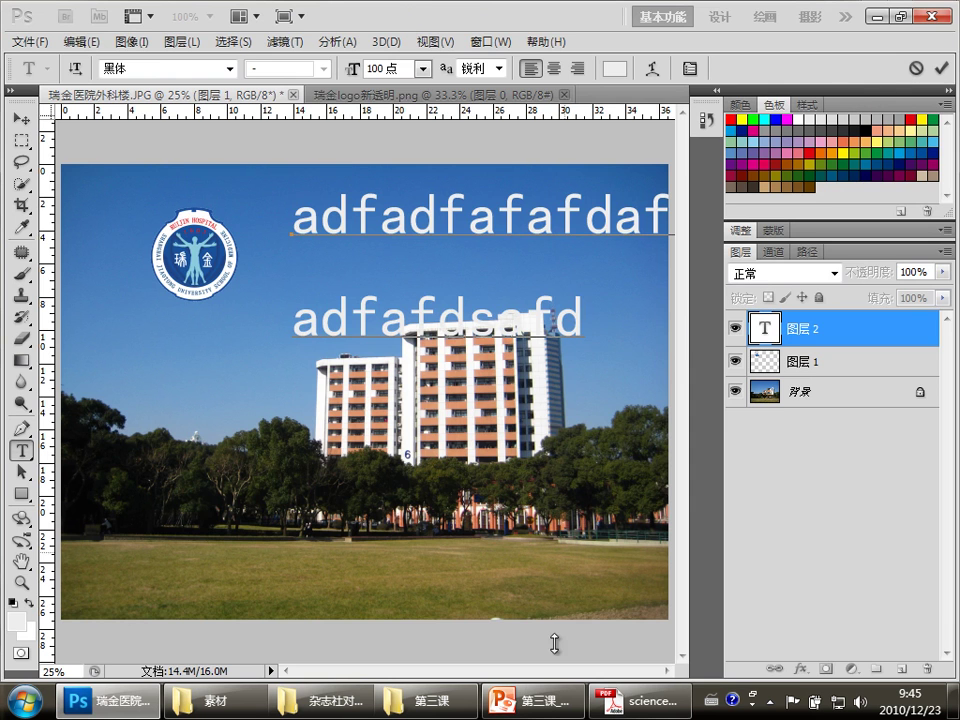
click(530, 700)
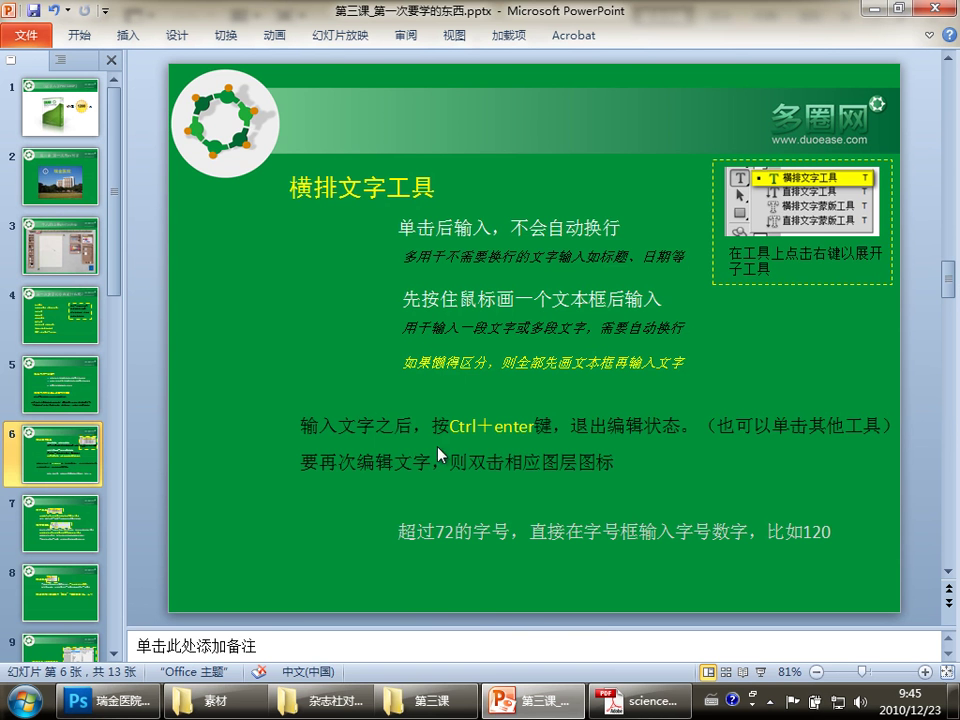
Switch back to Photoshop, where the two-line practice text is still being edited.
click(110, 700)
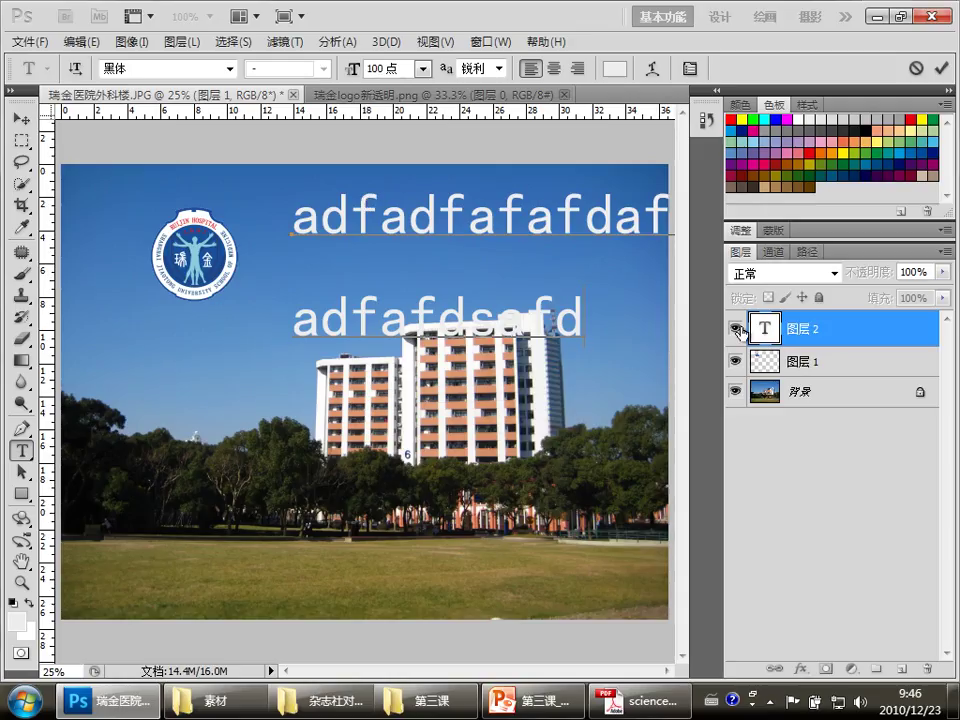
Commit the practice text, toggle its visibility, then delete that text layer.
click(737, 330)
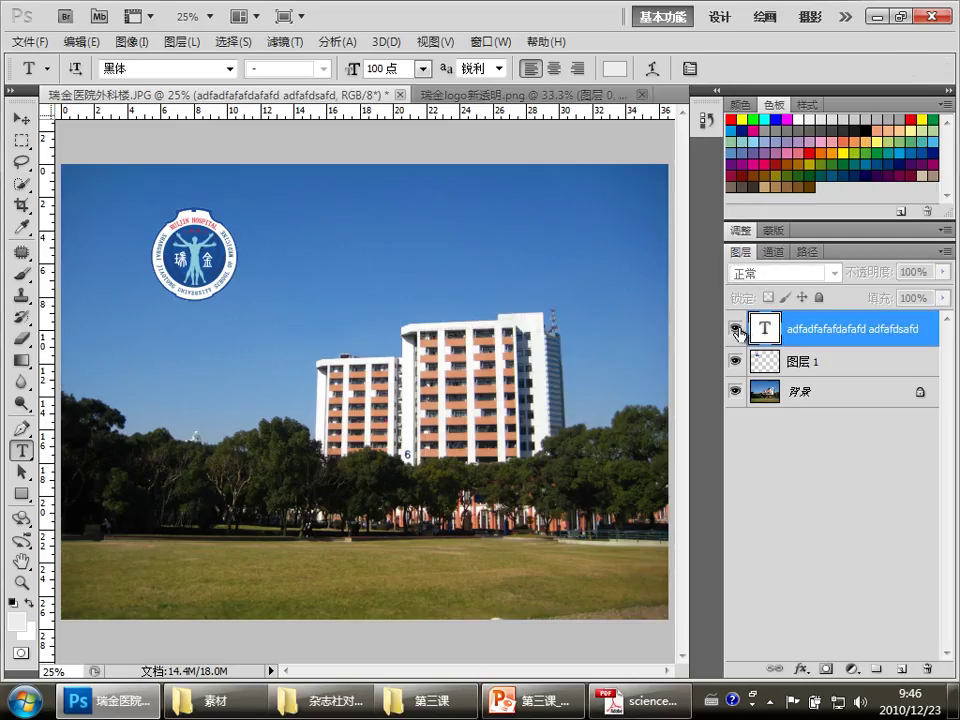
click(737, 330)
click(737, 330)
click(737, 330)
click(737, 330)
click(737, 330)
click(737, 330)
click(737, 330)
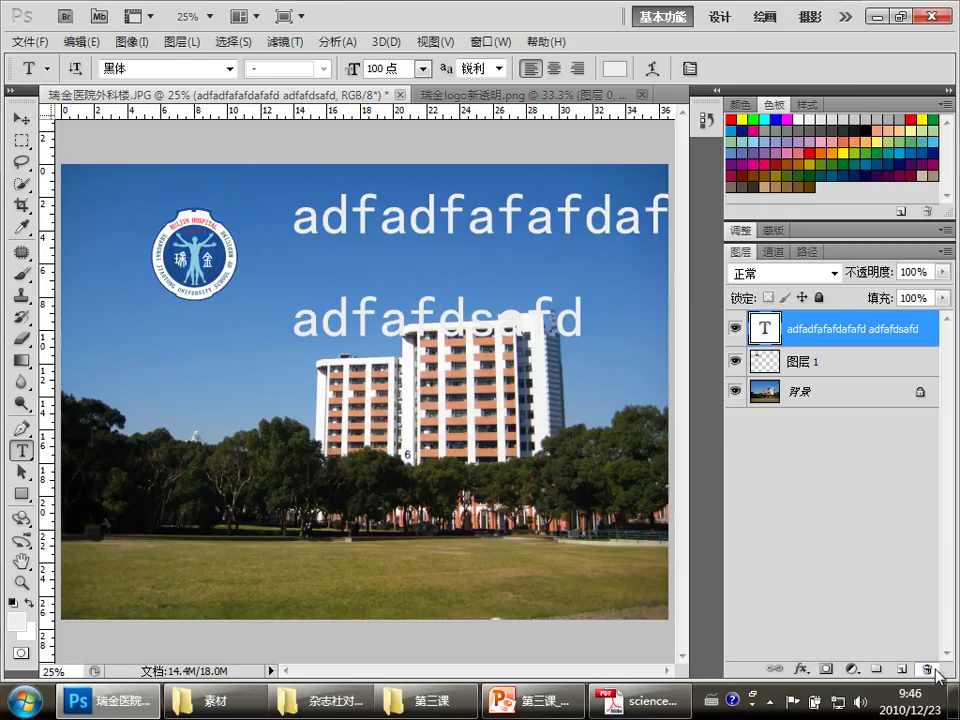
click(936, 672)
click(455, 273)
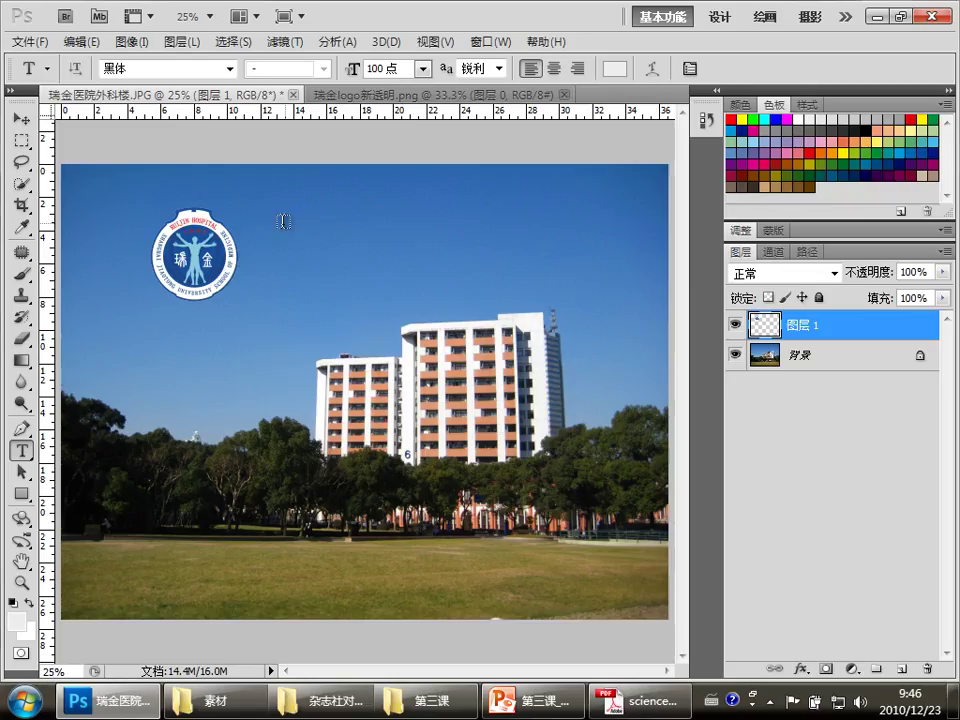
Draw a paragraph text box over the sky, type practice text, enlarge it, and select all lines.
drag(266, 221, 608, 441)
text(adfadfafdafdadfa)
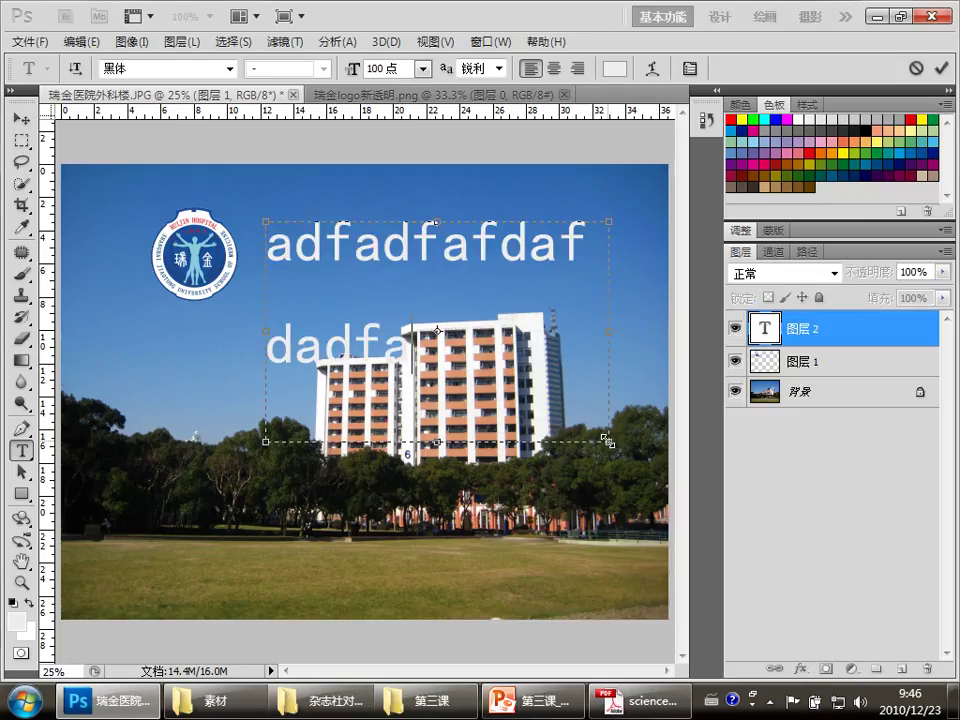
text(fafaad)
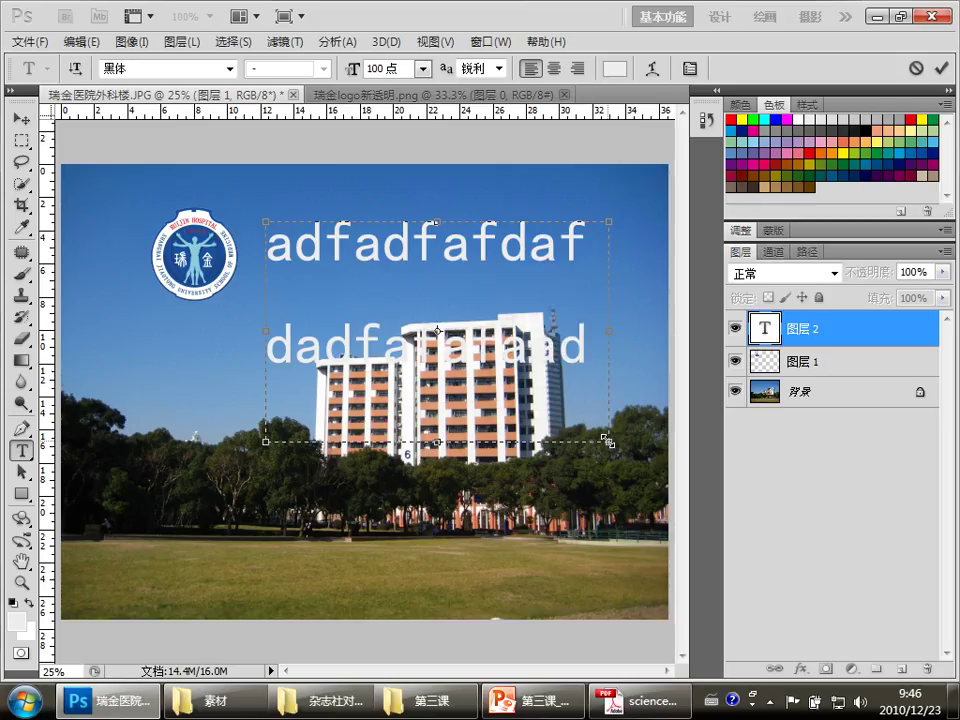
mouse_move(608, 441)
mouse_down()
mouse_move(364, 420)
mouse_move(630, 509)
mouse_move(609, 497)
mouse_up()
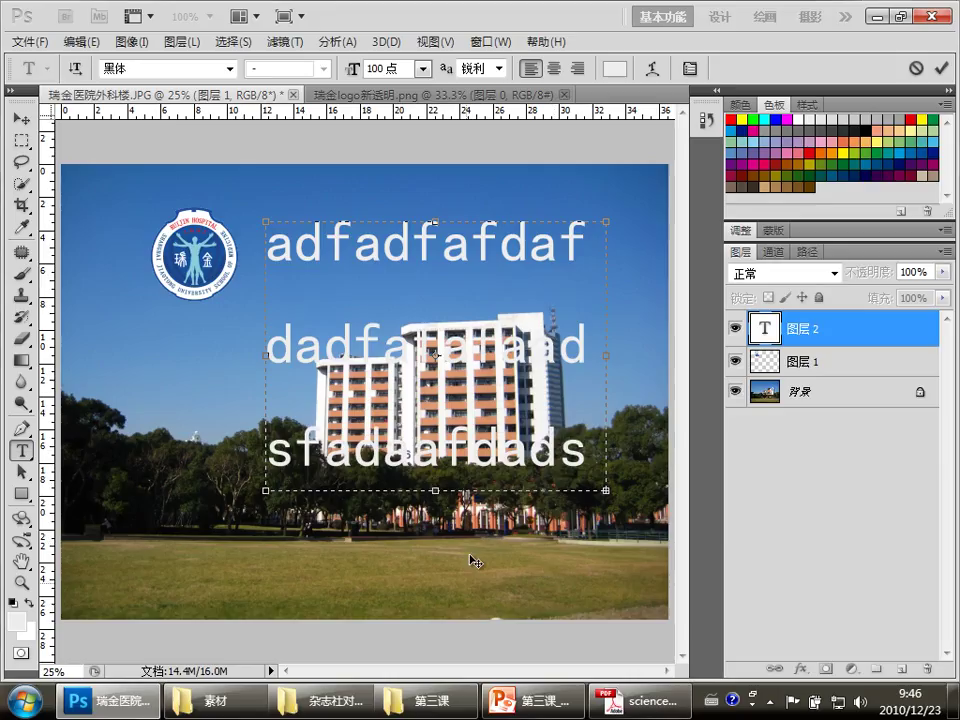
drag(567, 455, 262, 250)
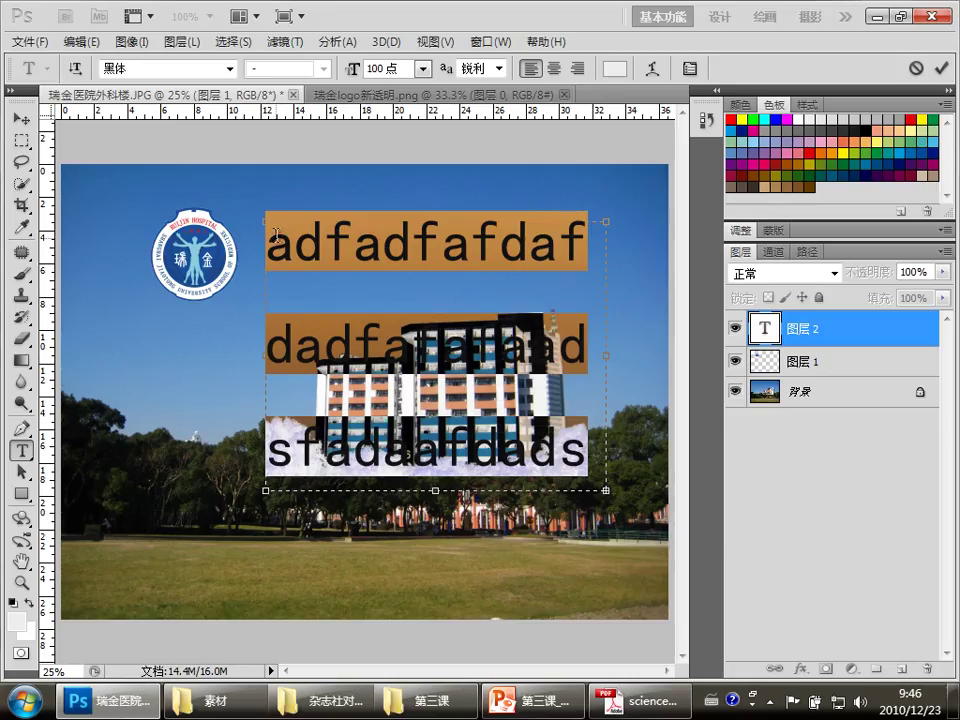
click(274, 236)
drag(274, 236, 598, 466)
Replace the practice text with the title 瑞金医院 using pinyin input.
text(a)
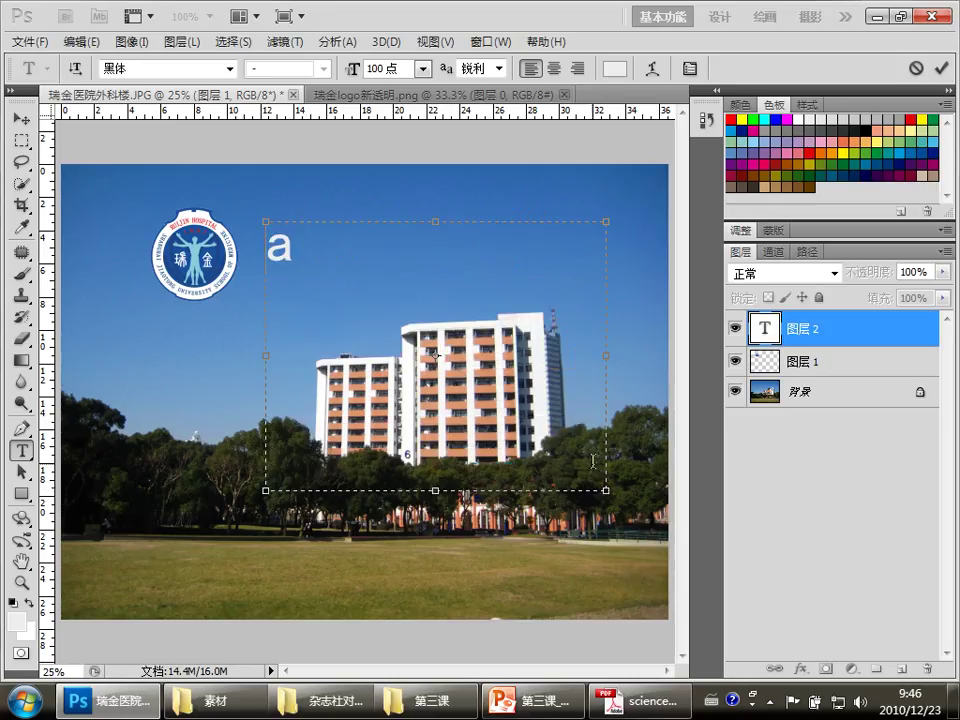
key(BackSpace)
text(ruij)
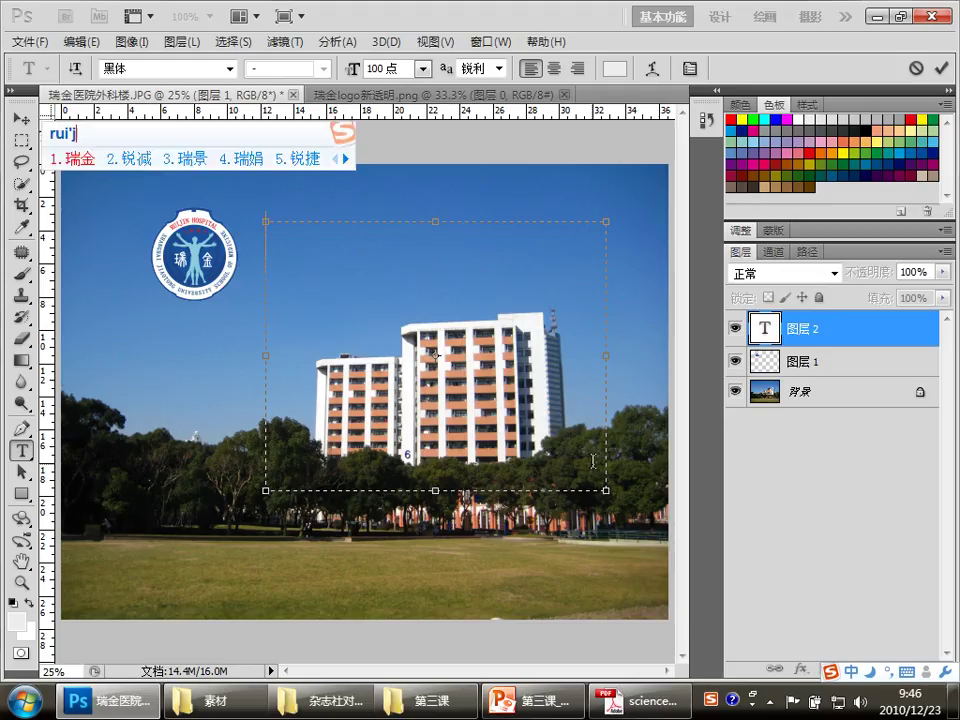
key(space)
text(yiy)
key(space)
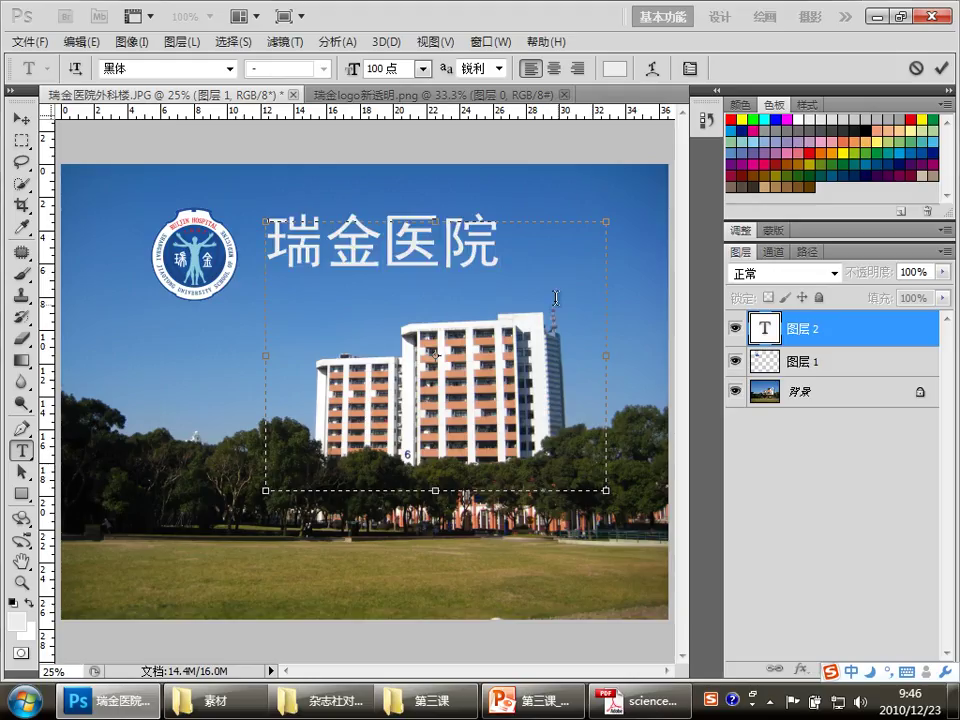
Practise selecting the title characters, ending with all of 瑞金医院 selected.
key(ctrl+a)
click(520, 256)
key(shift+Left)
key(shift+Left)
key(shift+Left)
key(shift+Left)
click(543, 261)
key(shift+Left)
key(shift+Left)
key(shift+Left)
key(shift+Left)
click(521, 257)
key(ctrl+a)
click(477, 253)
drag(477, 253, 300, 253)
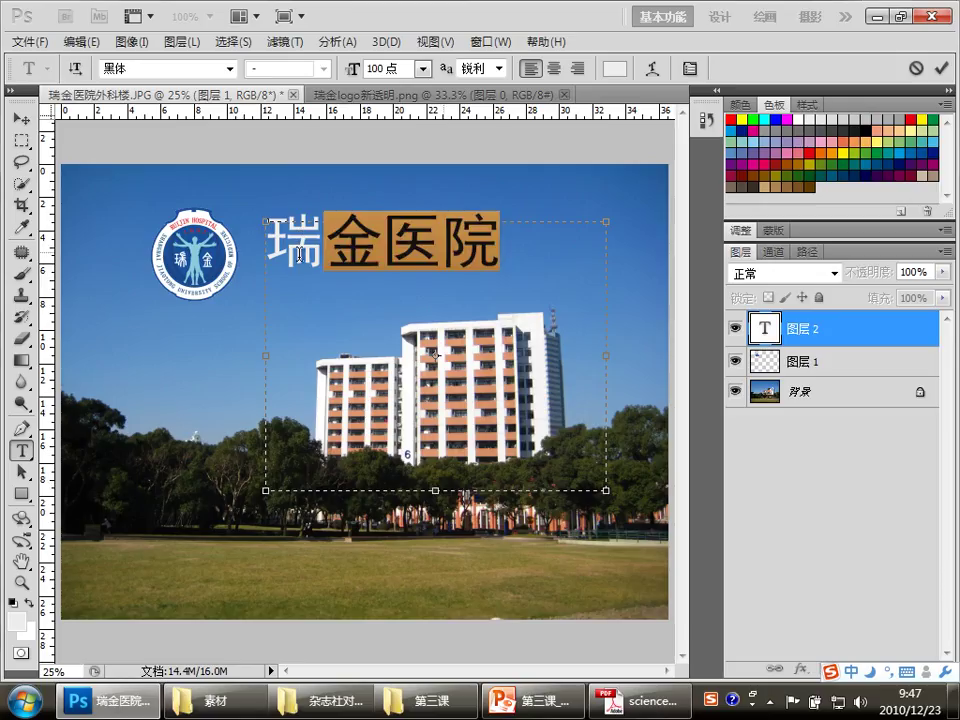
click(510, 256)
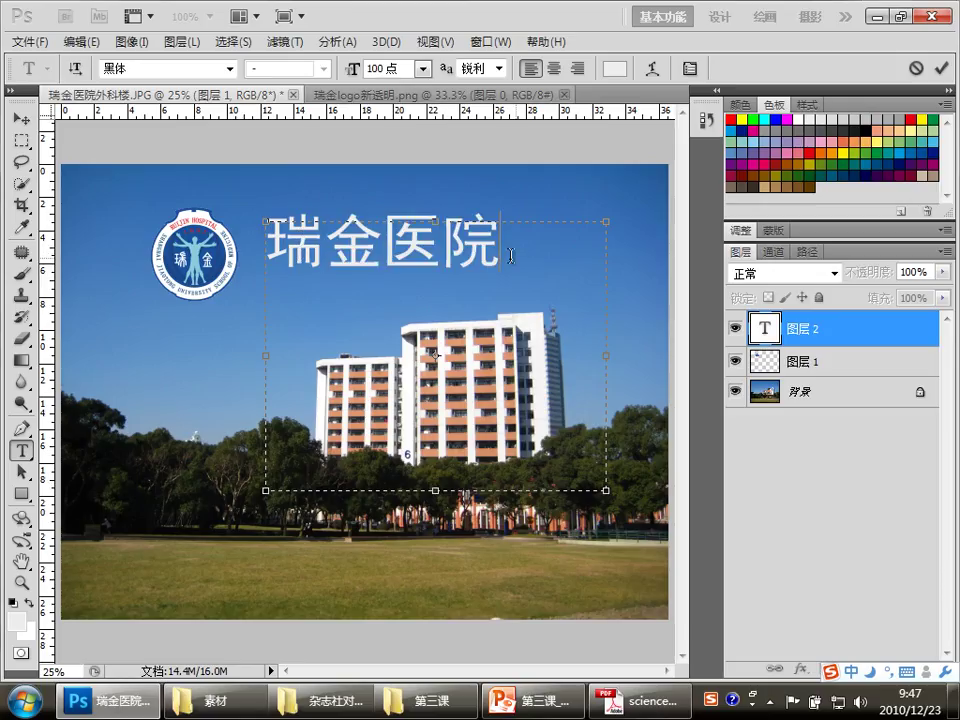
key(ctrl+a)
Try title font sizes of 6 pt and then 72 pt.
click(424, 68)
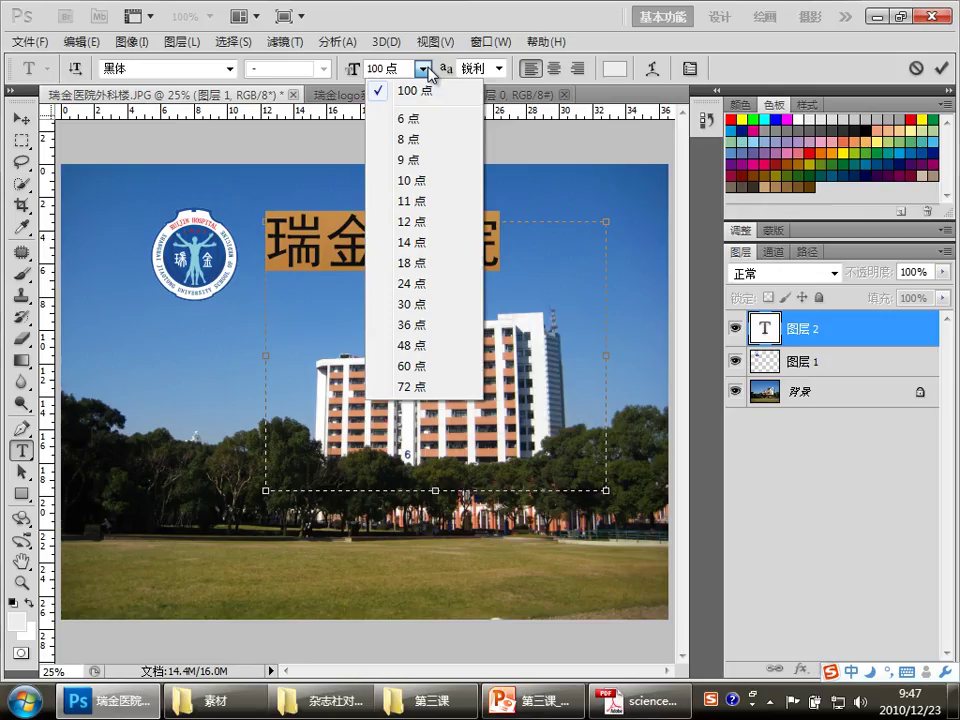
click(418, 119)
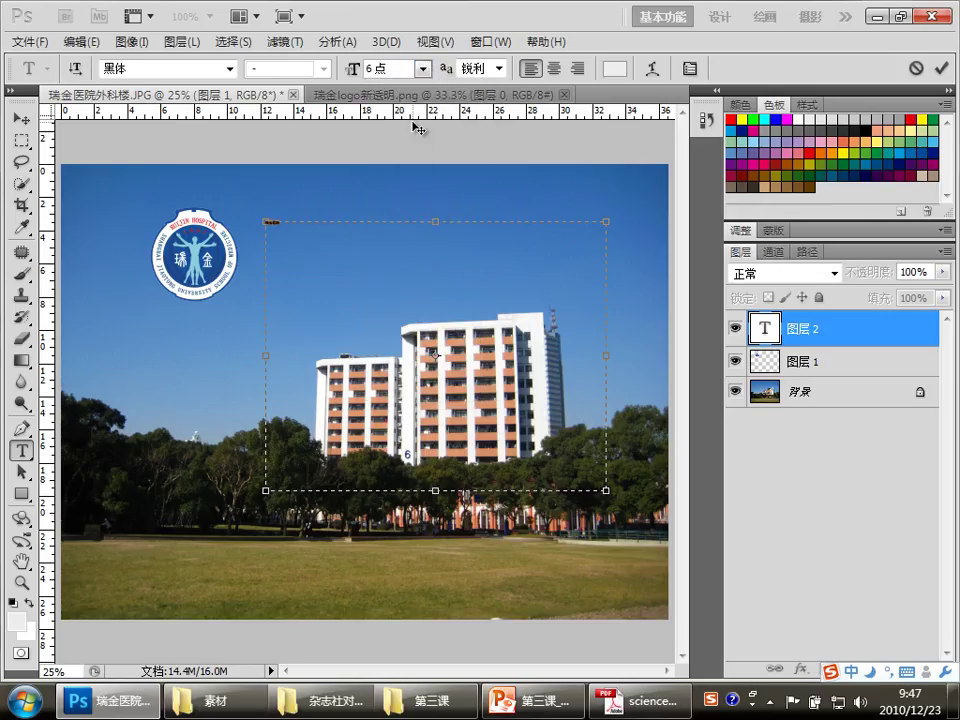
click(424, 68)
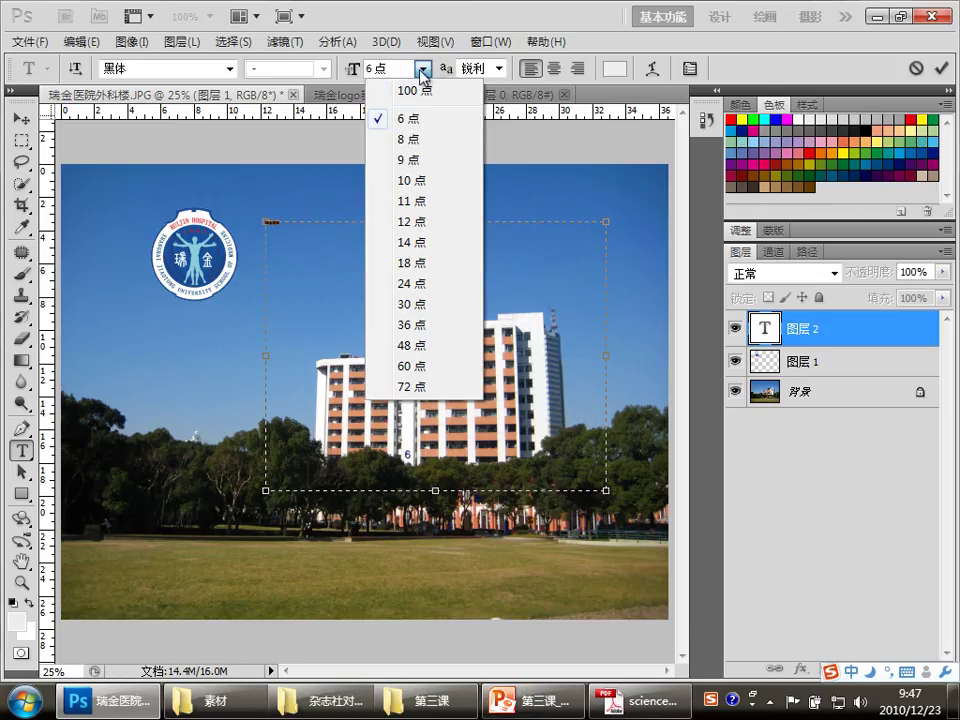
click(420, 387)
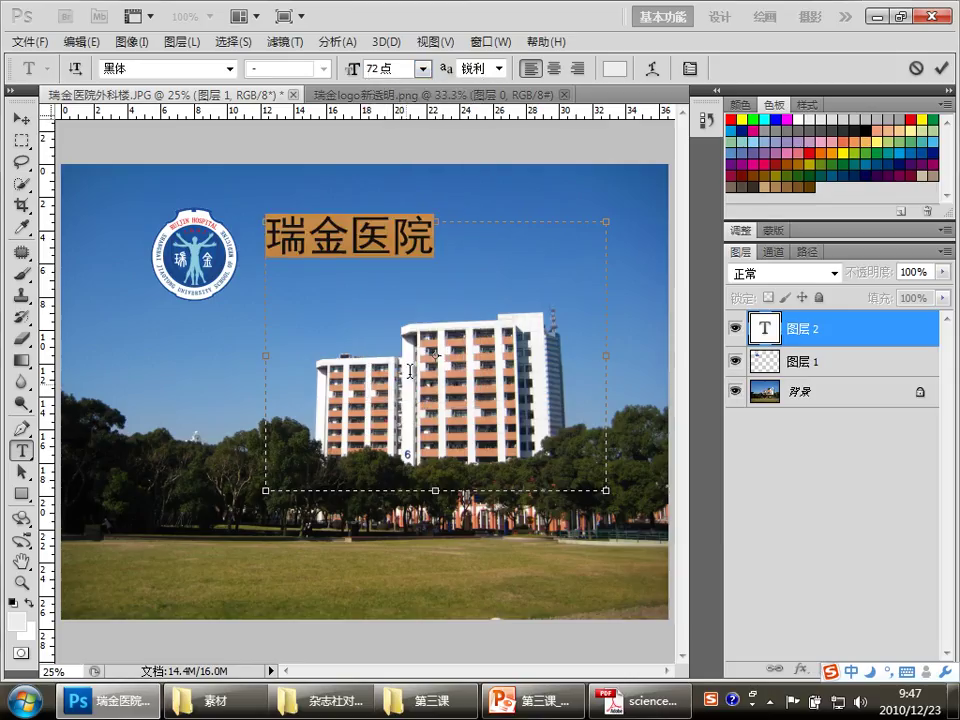
drag(440, 237, 266, 237)
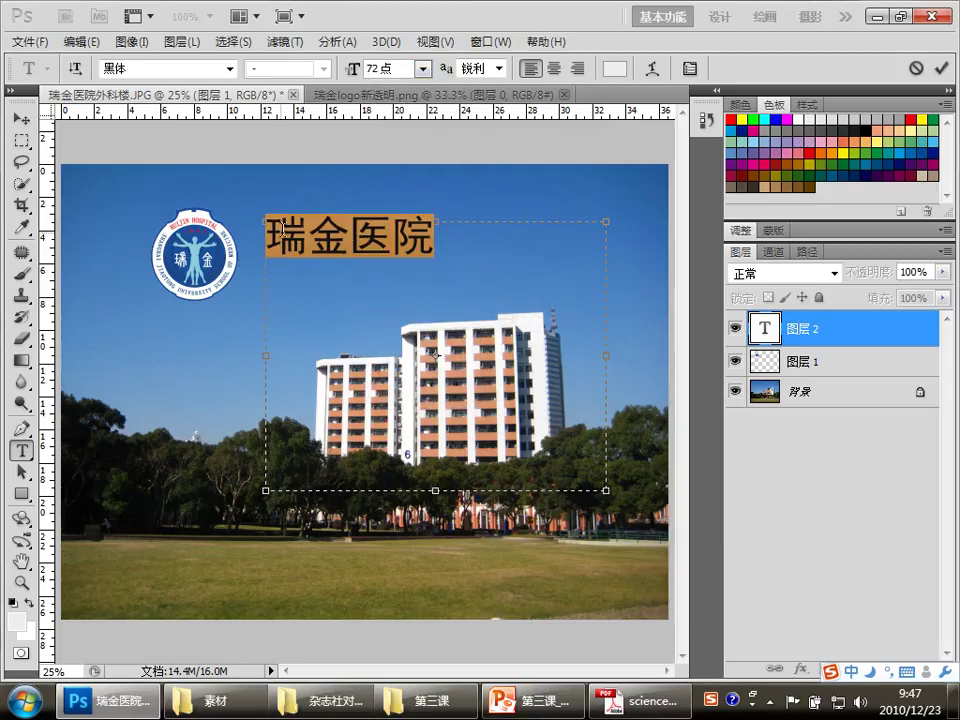
click(443, 249)
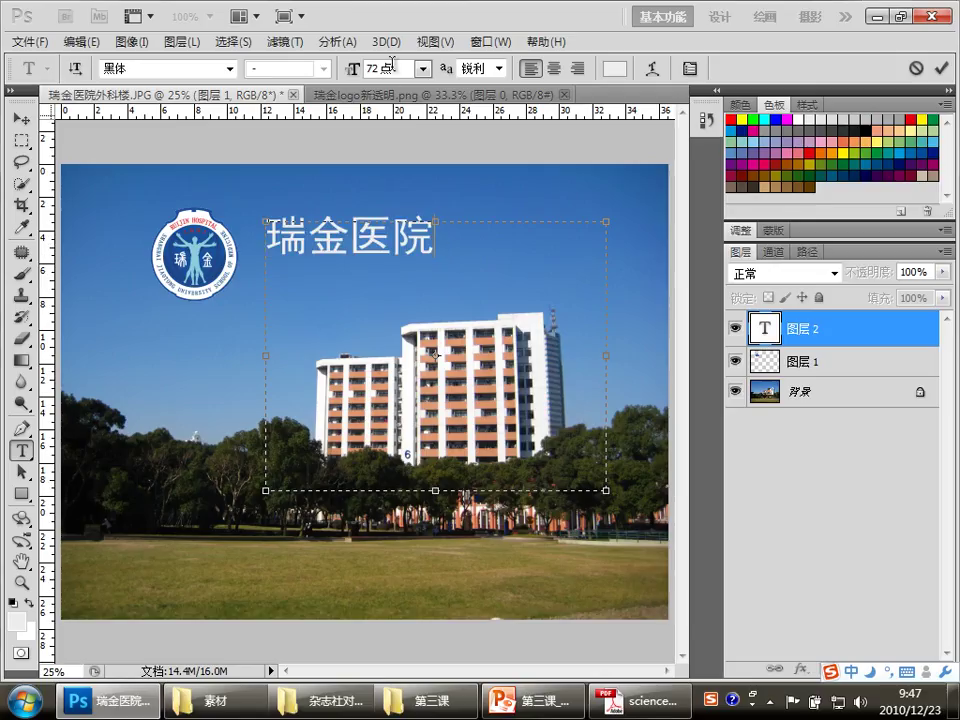
Set the 瑞金医院 title to 100 pt and preview the result.
drag(438, 244, 262, 248)
click(423, 68)
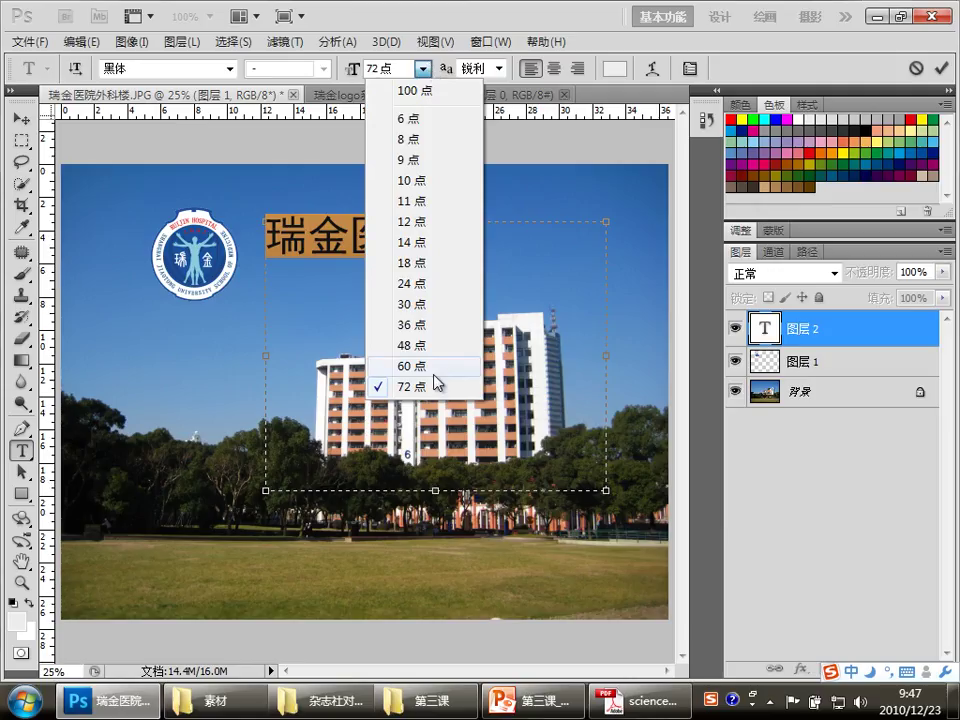
click(378, 66)
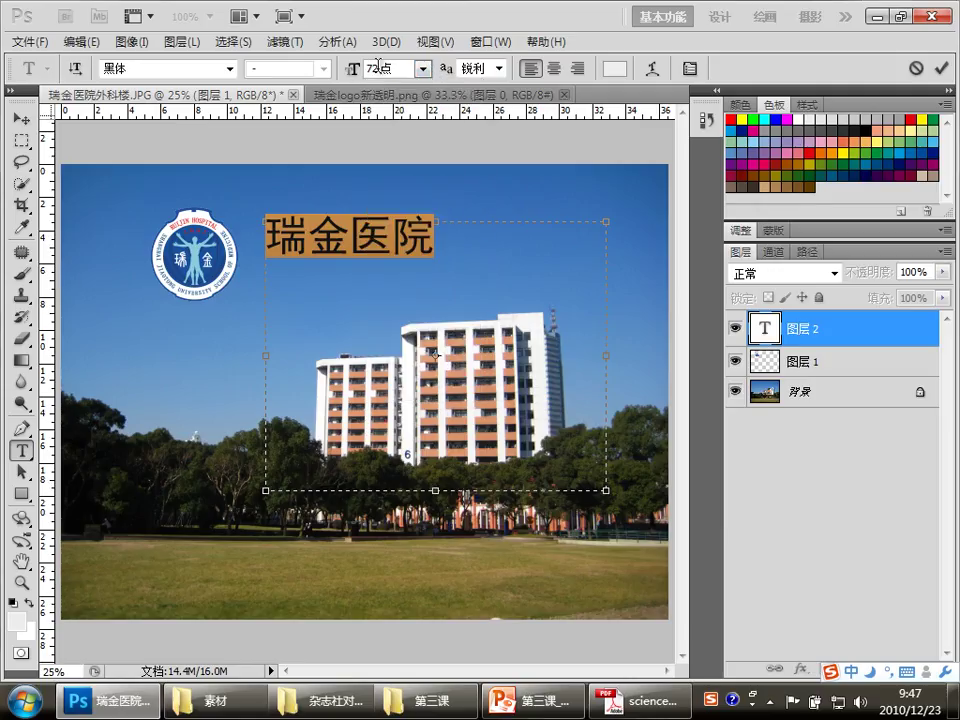
click(350, 72)
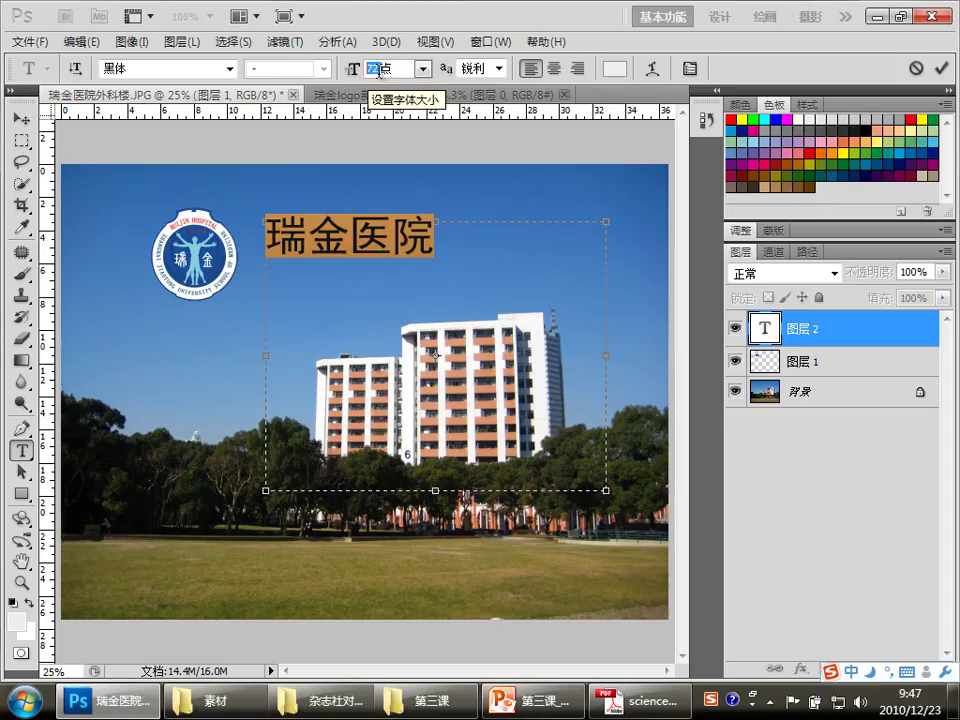
text(100)
key(Return)
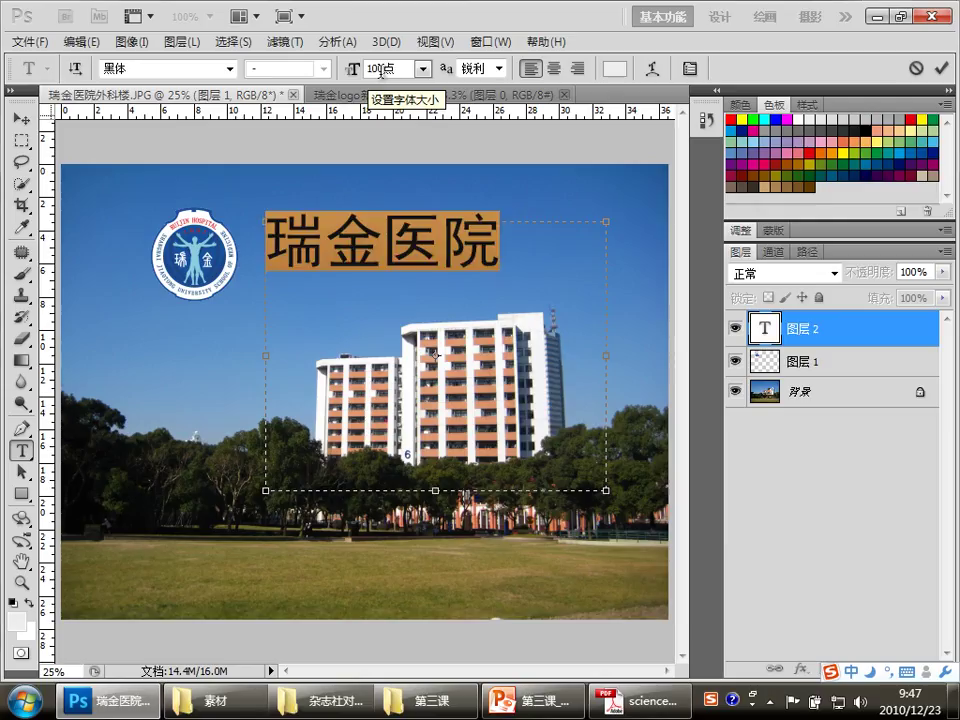
click(509, 250)
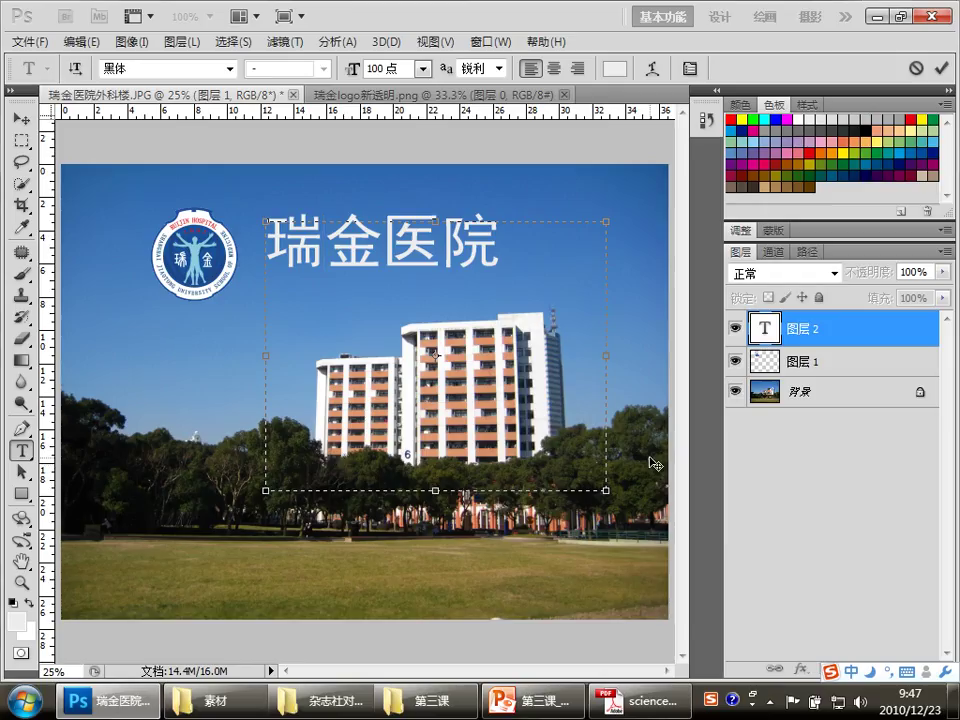
drag(388, 240, 266, 240)
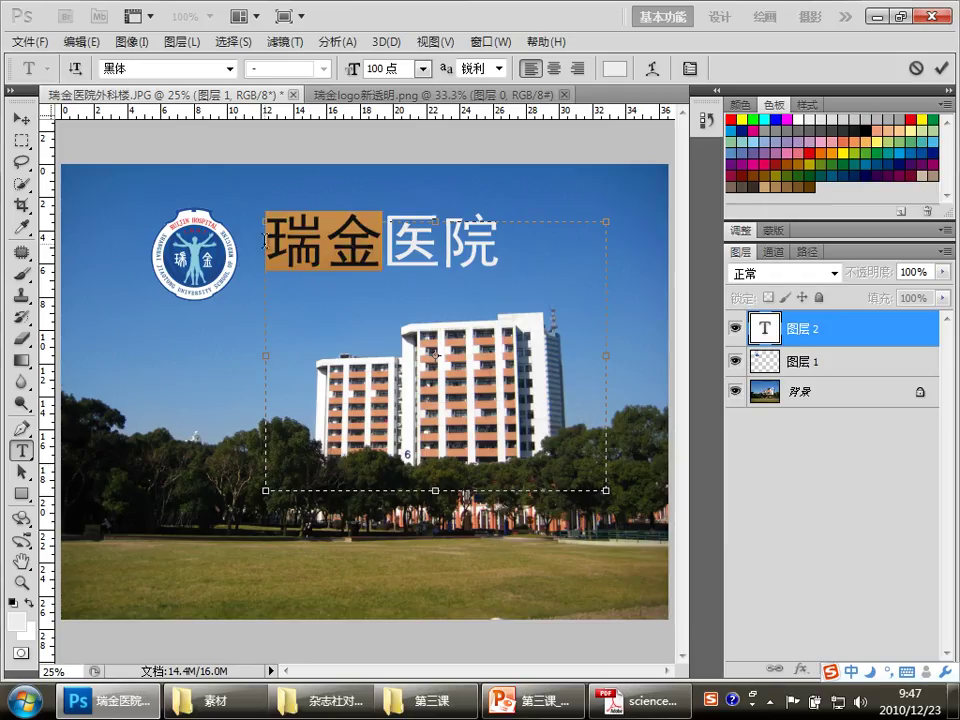
drag(583, 286, 284, 240)
click(505, 242)
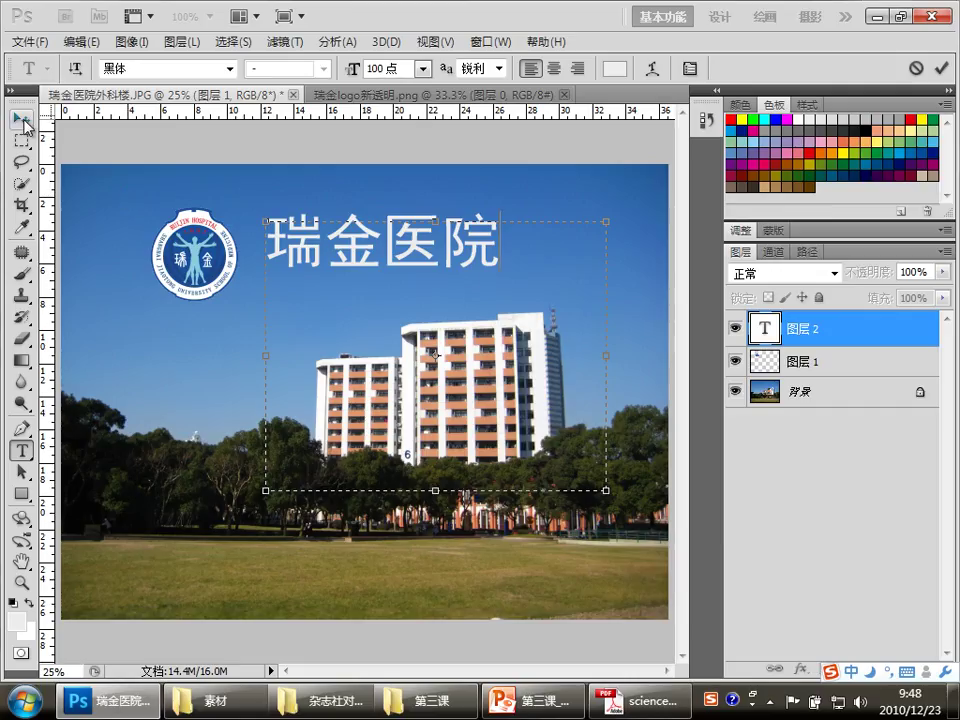
Commit the 瑞金医院 title text and nudge it slightly further right of the logo.
click(22, 120)
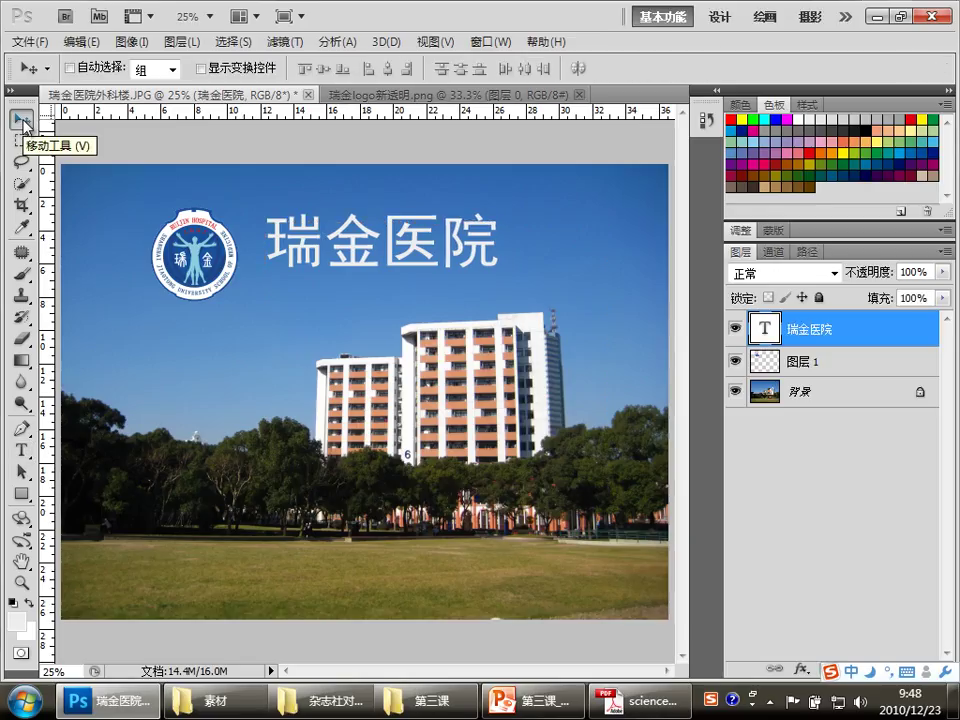
mouse_move(372, 263)
mouse_down()
mouse_move(460, 258)
mouse_move(370, 262)
mouse_up()
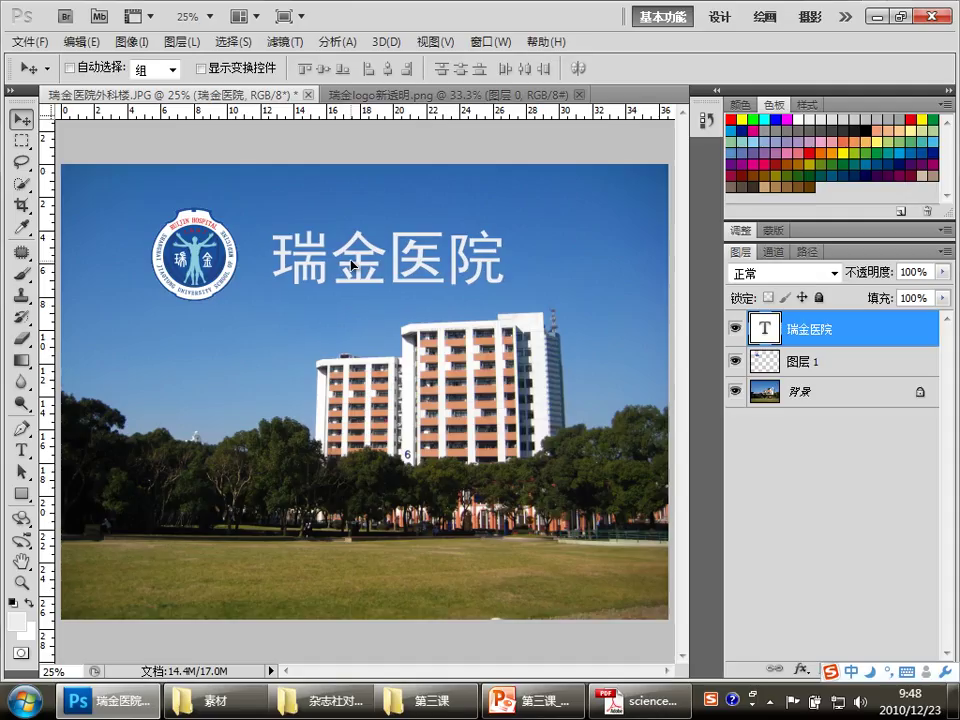
drag(349, 265, 378, 268)
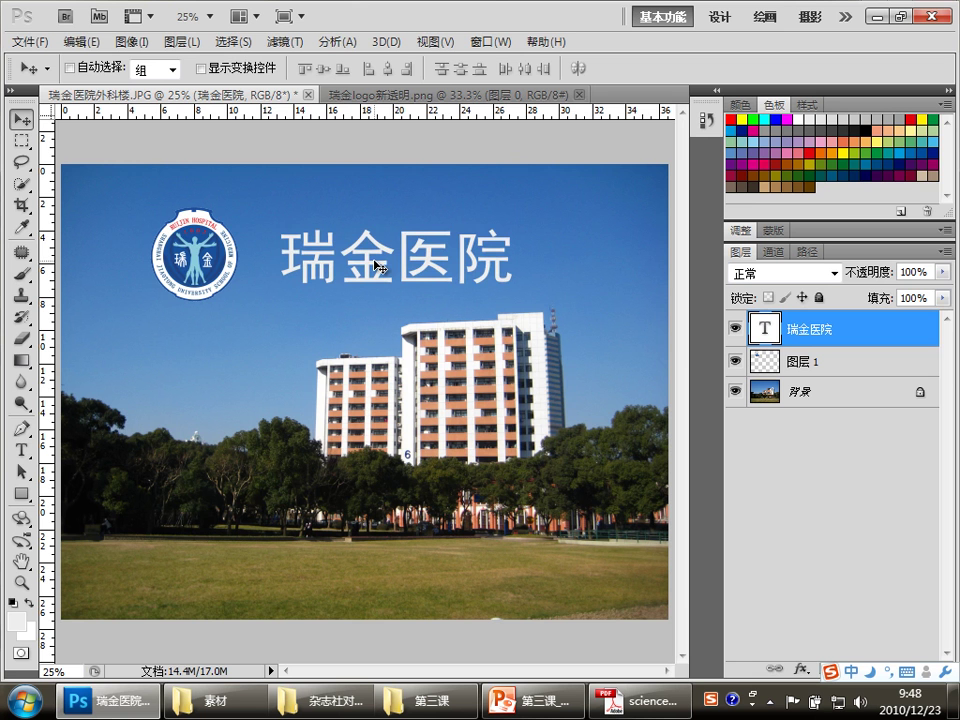
Check the word 全部 on the PowerPoint lesson slide, then return to Photoshop.
click(531, 700)
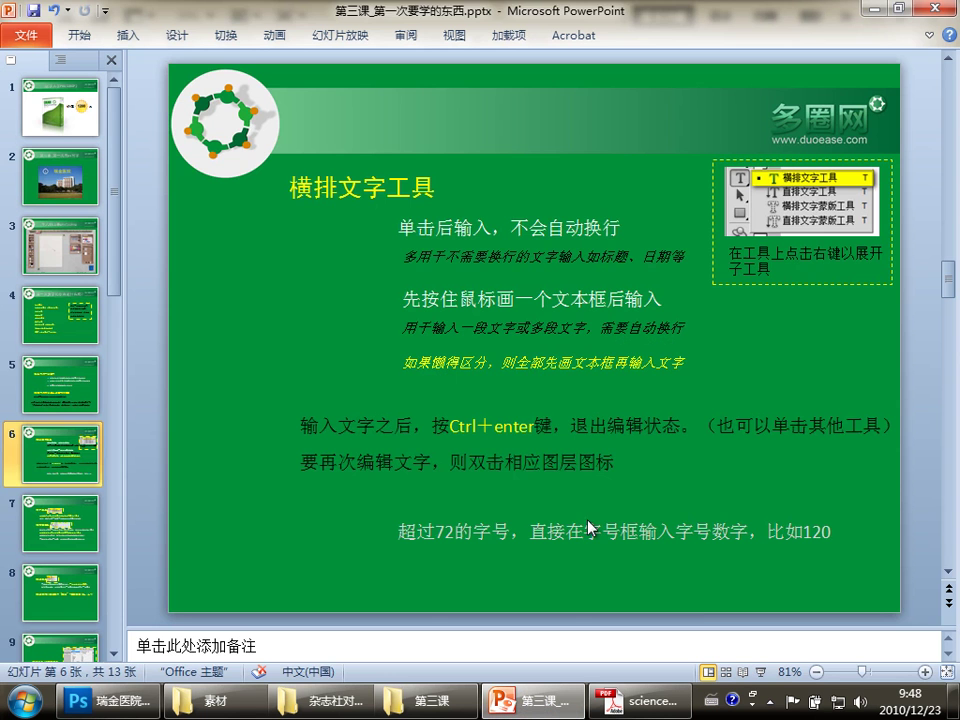
double_click(531, 367)
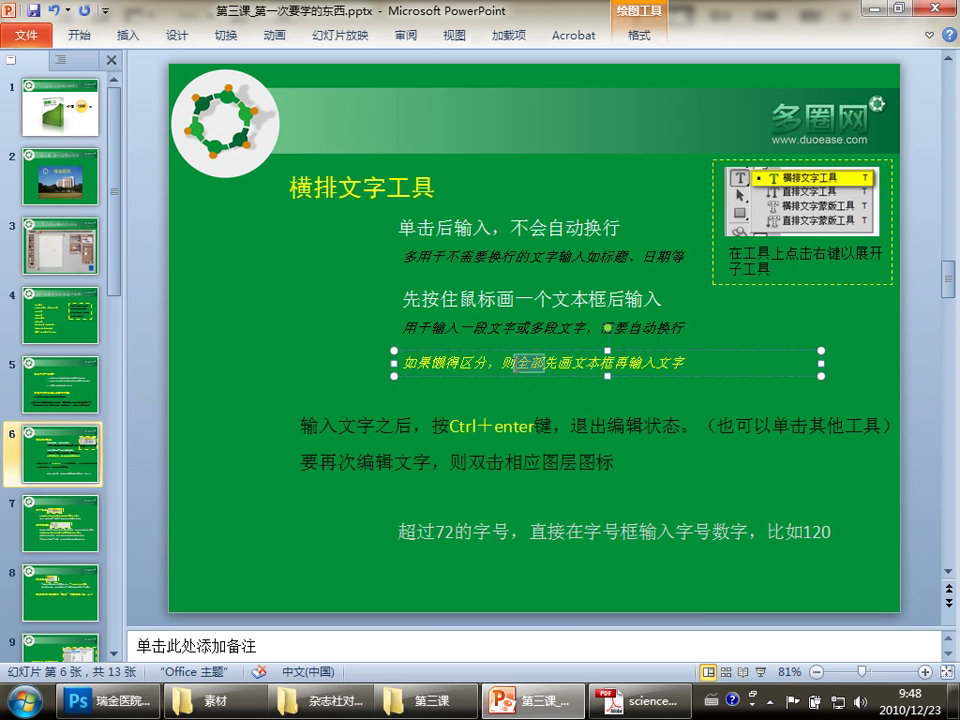
click(117, 707)
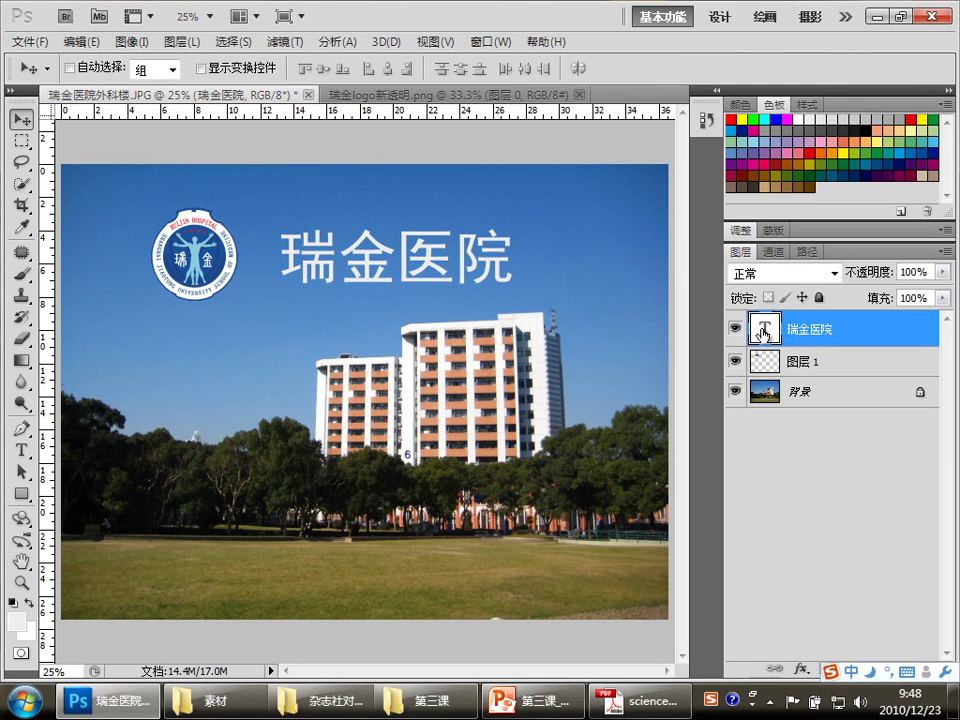
Select the 瑞金医院 text layer and reopen its text with all four characters highlighted.
click(767, 394)
click(772, 367)
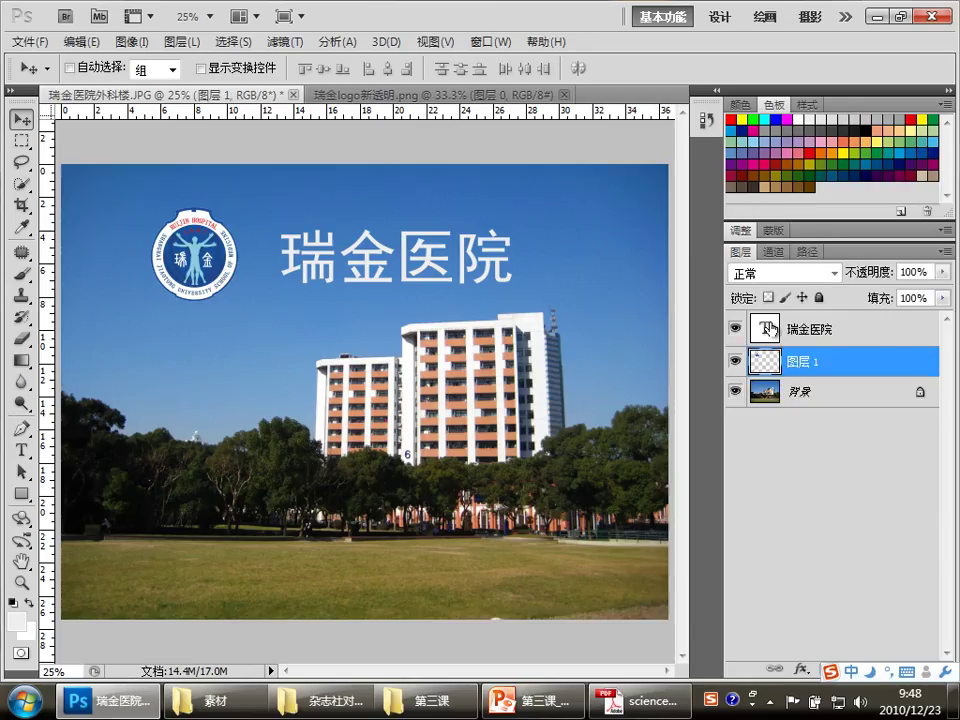
click(765, 330)
double_click(765, 330)
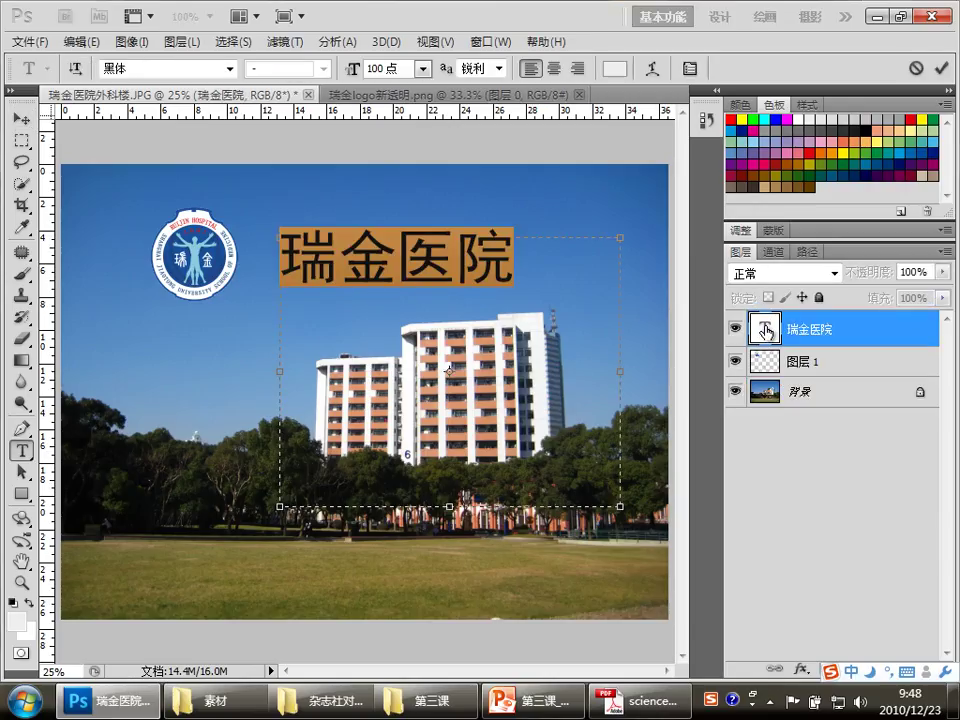
mouse_move(512, 262)
mouse_down()
mouse_move(388, 260)
mouse_move(281, 243)
mouse_up()
mouse_move(514, 257)
mouse_down()
mouse_move(343, 257)
mouse_move(296, 268)
mouse_up()
In the title's colour picker, try yellow-green, green and light blue shades.
click(617, 70)
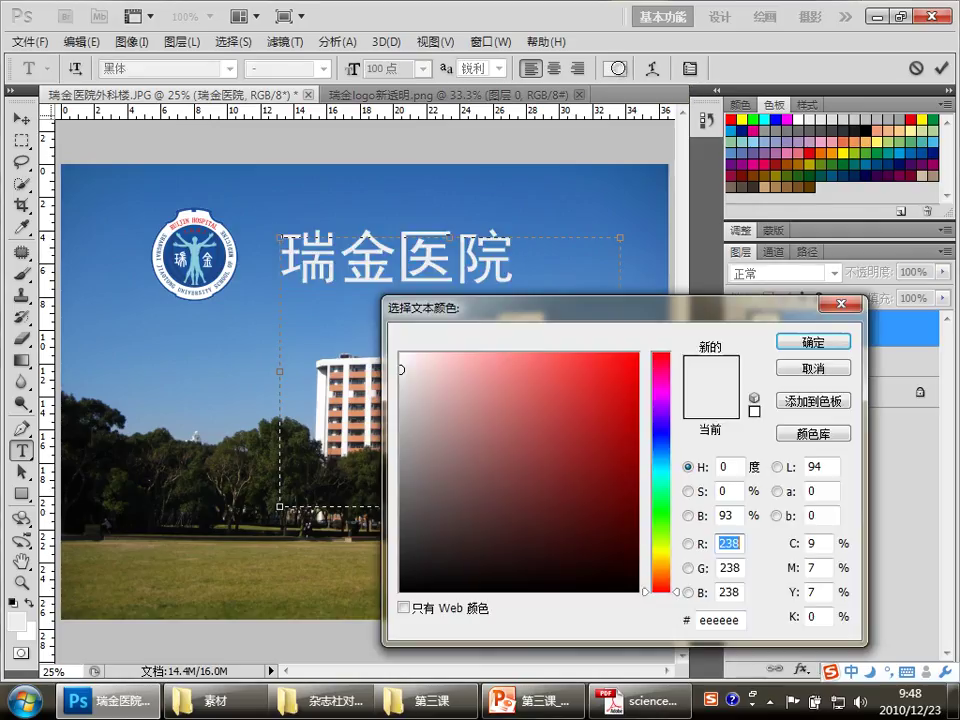
click(661, 548)
click(608, 377)
click(587, 365)
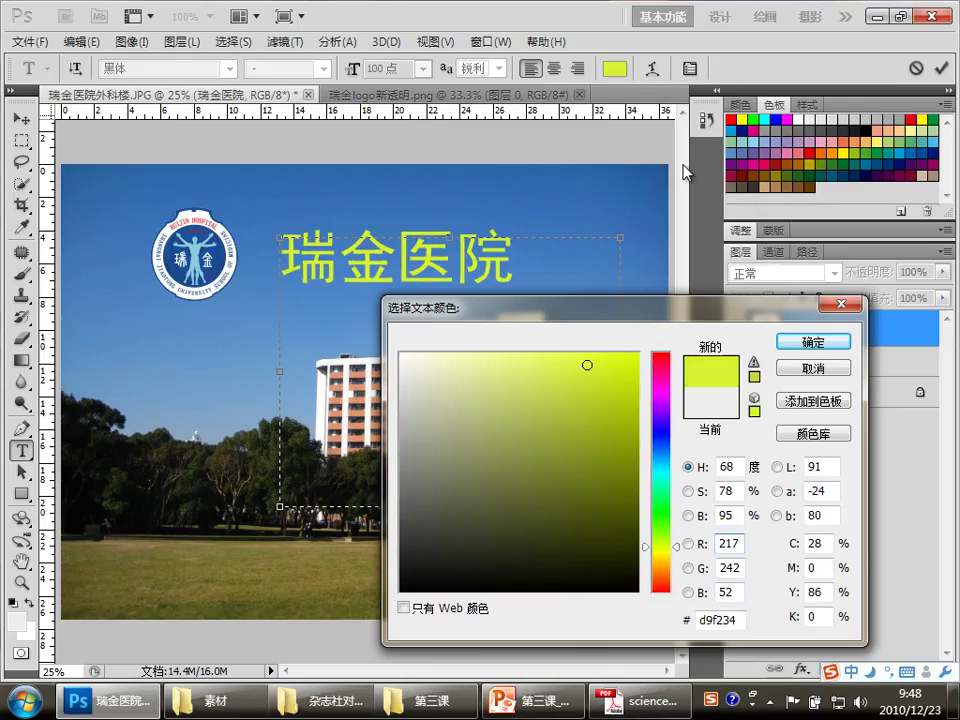
click(933, 120)
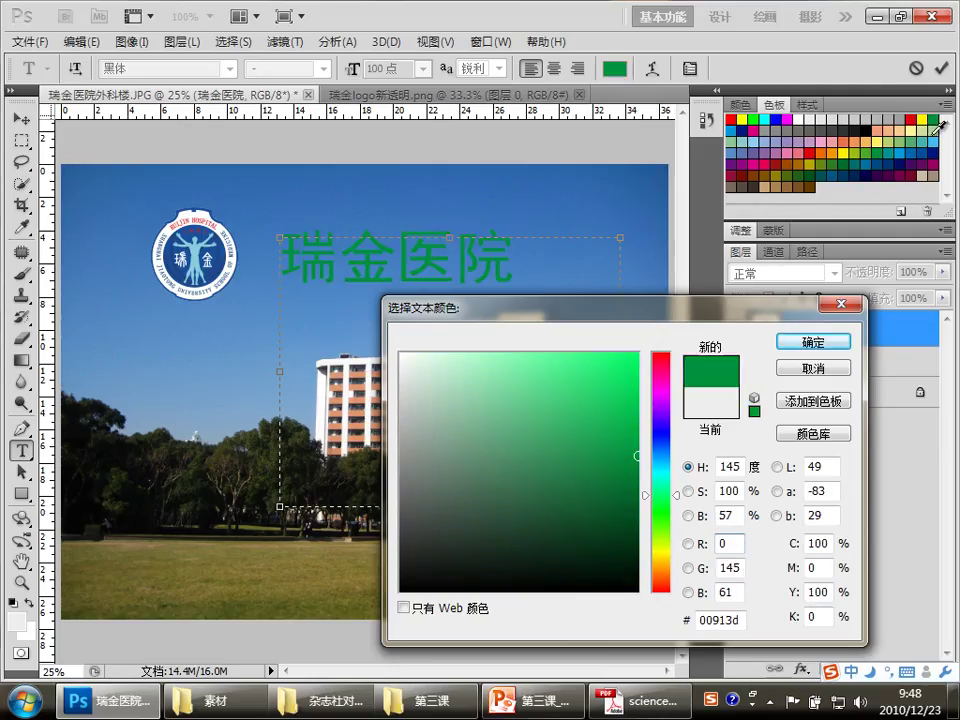
click(910, 131)
click(933, 144)
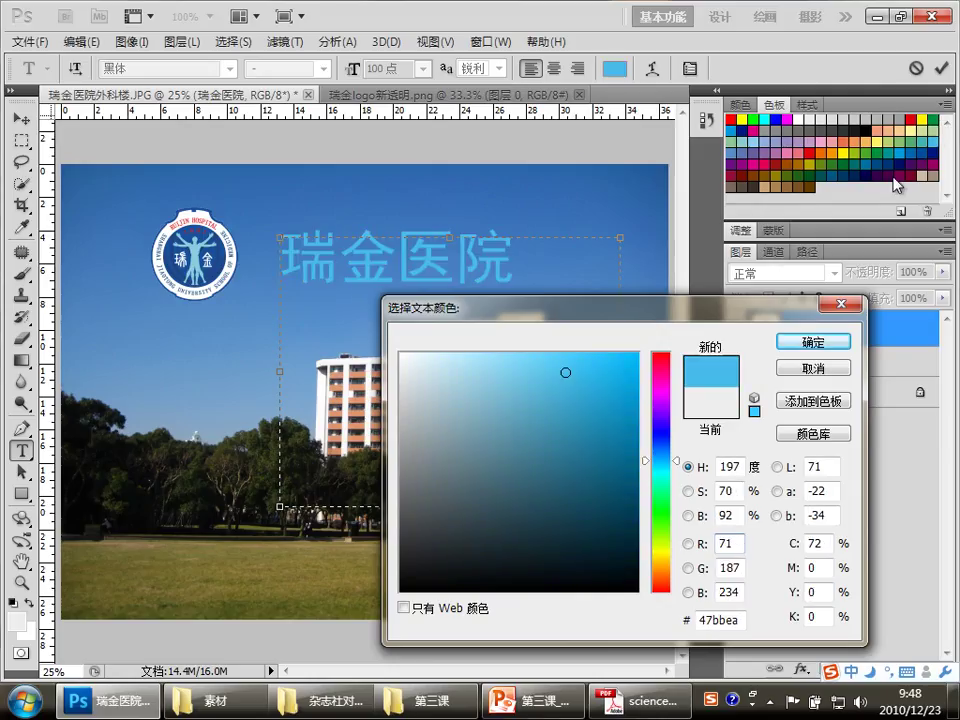
Settle on bright yellow f5e92e for the 瑞金医院 title, then go back to PowerPoint.
click(588, 375)
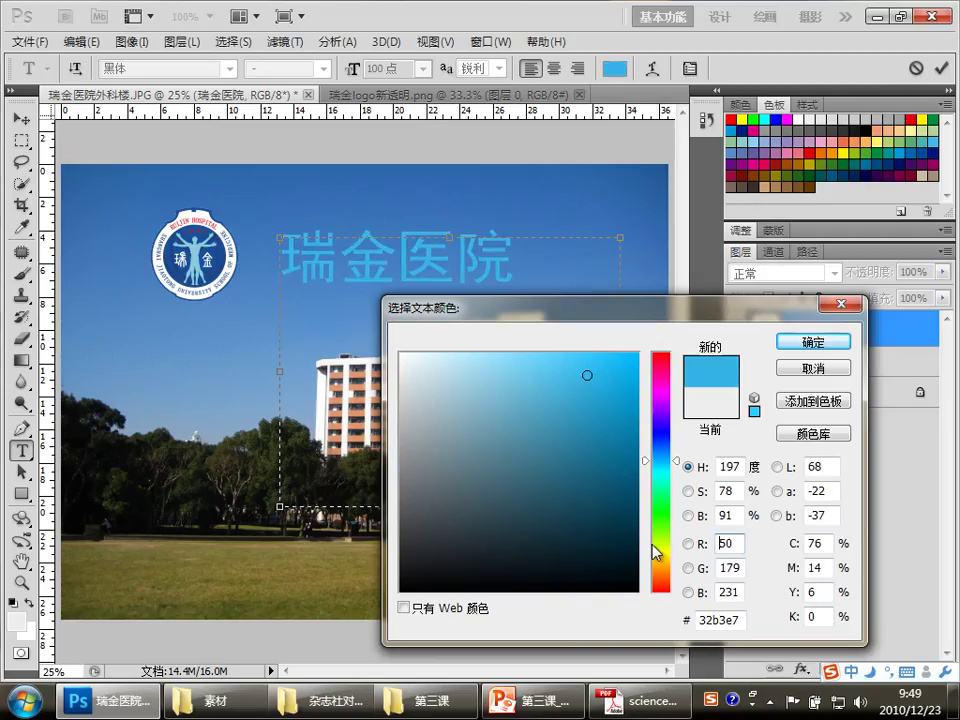
click(660, 554)
click(594, 362)
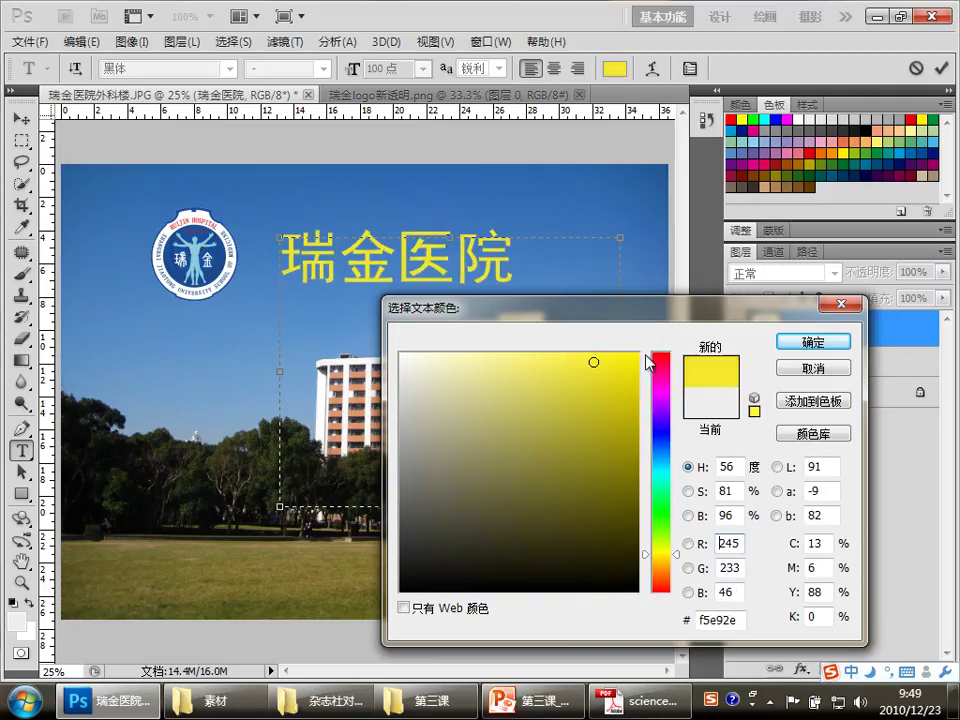
click(808, 341)
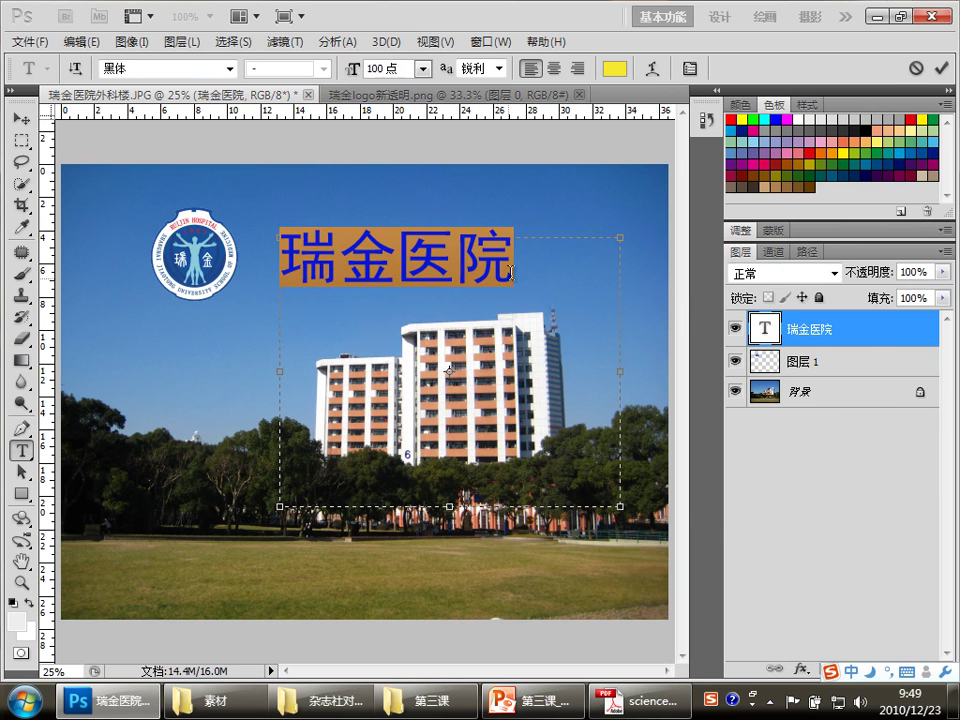
click(530, 700)
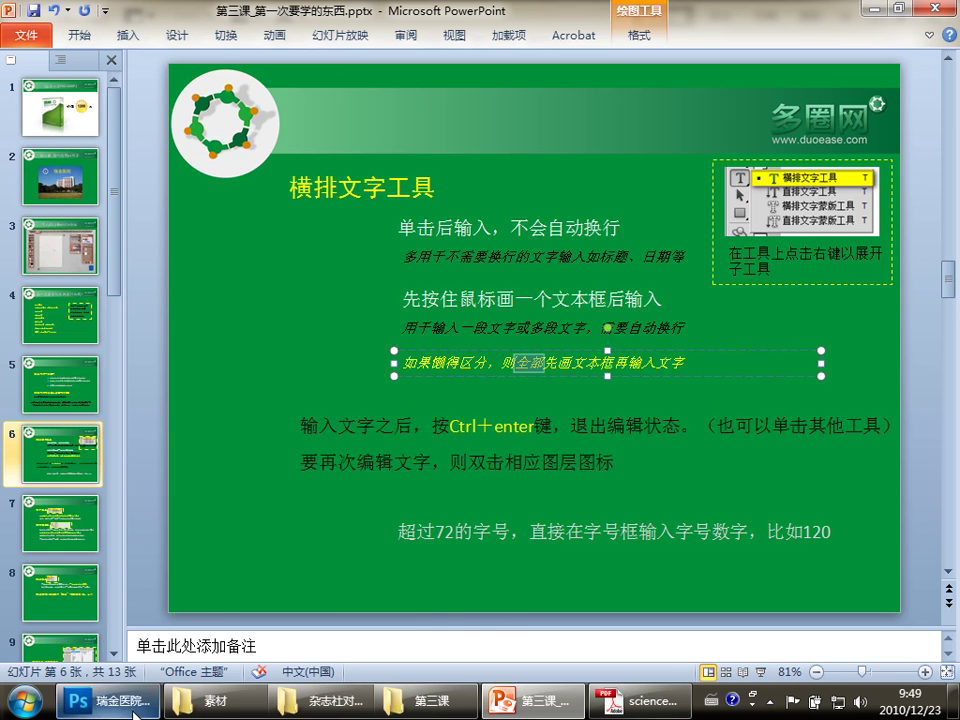
Commit the yellow 瑞金医院 title with Ctrl+Enter, then bring the PowerPoint slides back.
key(alt+Tab)
key(ctrl)
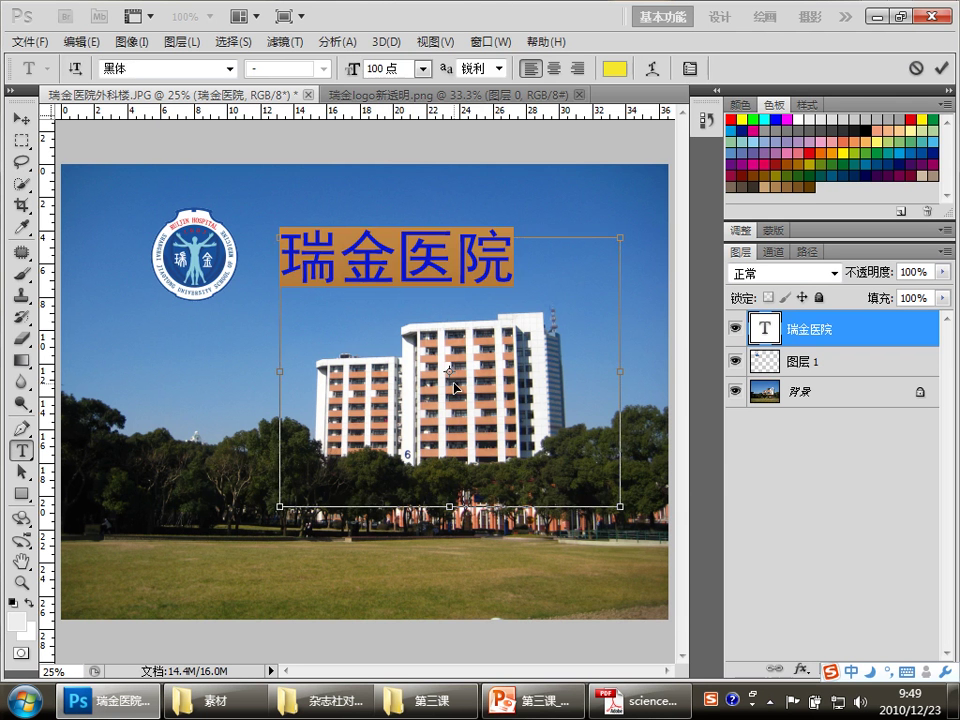
key(ctrl+Return)
key(v)
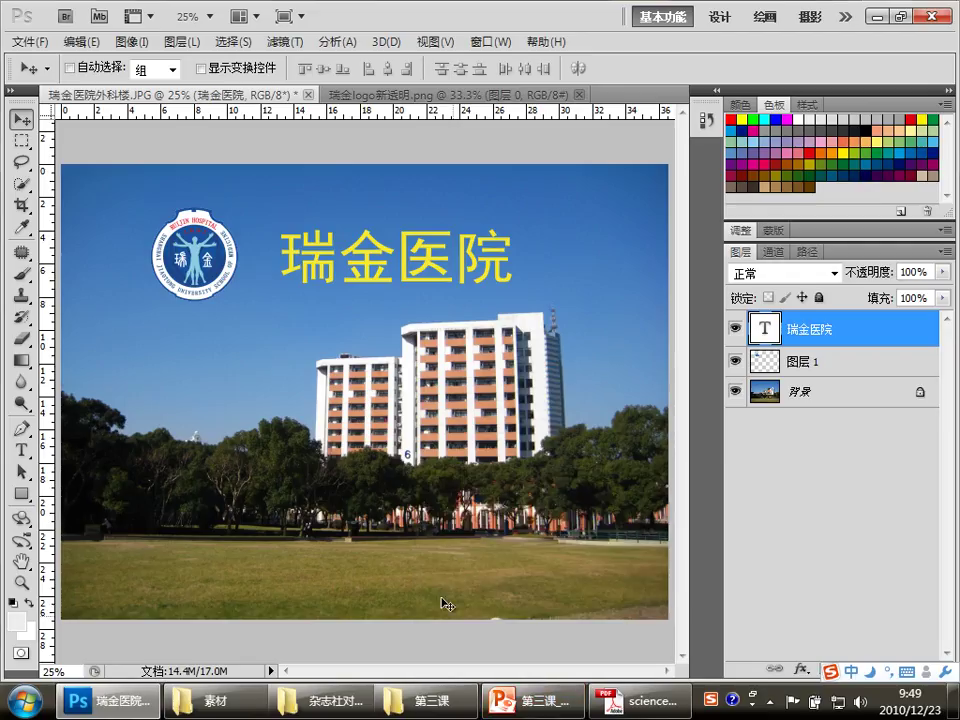
click(528, 700)
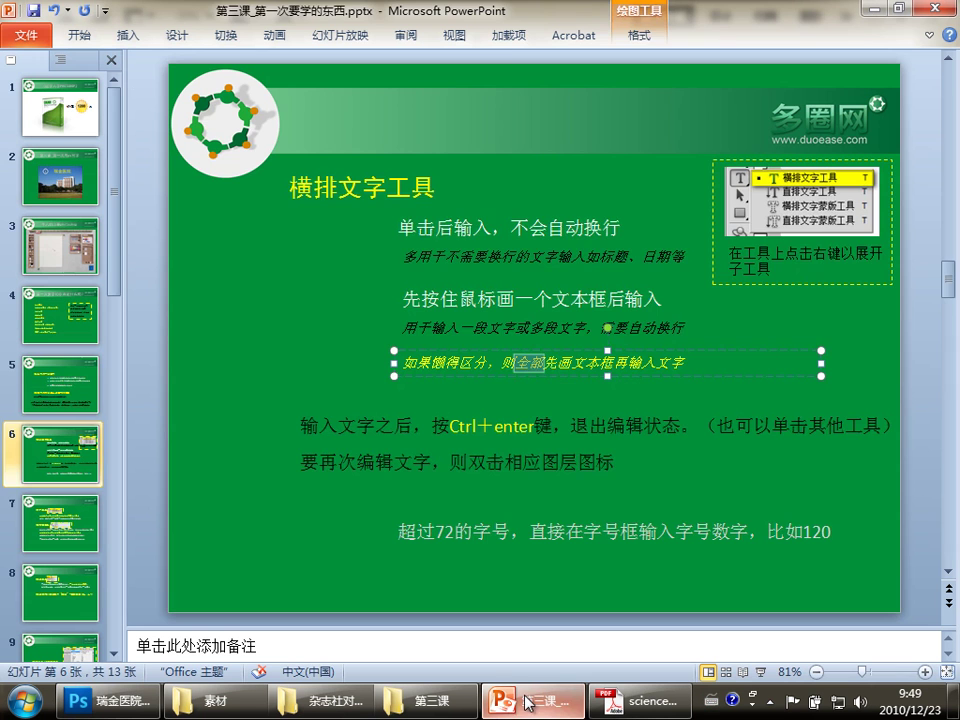
Step through lesson slides 5 to 9 and stop on slide 10, 保存图片.
click(78, 385)
click(64, 446)
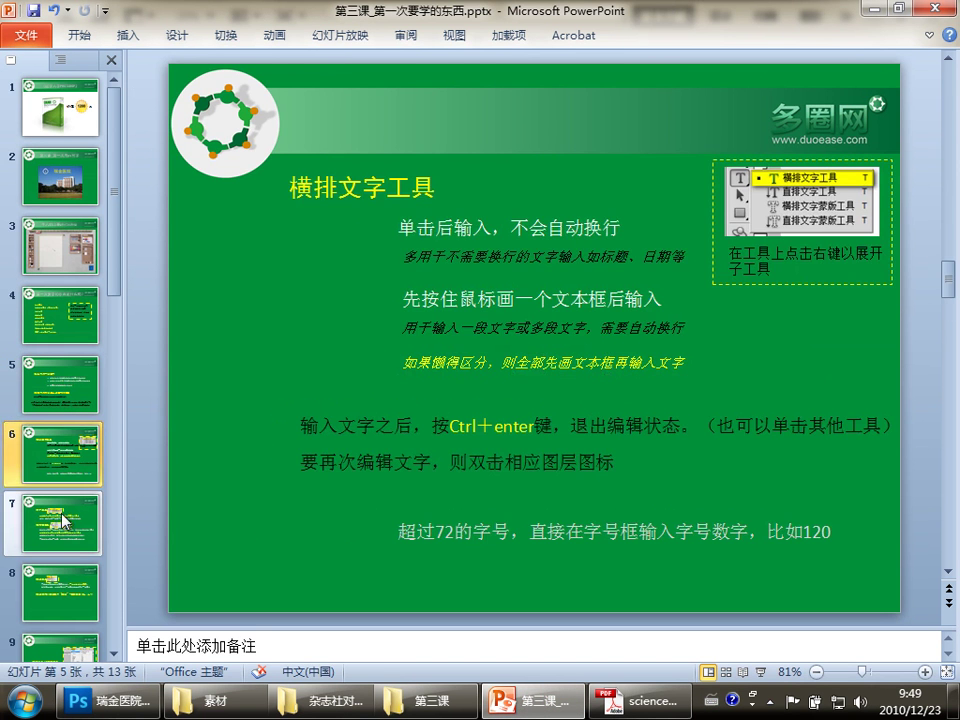
click(66, 525)
click(76, 595)
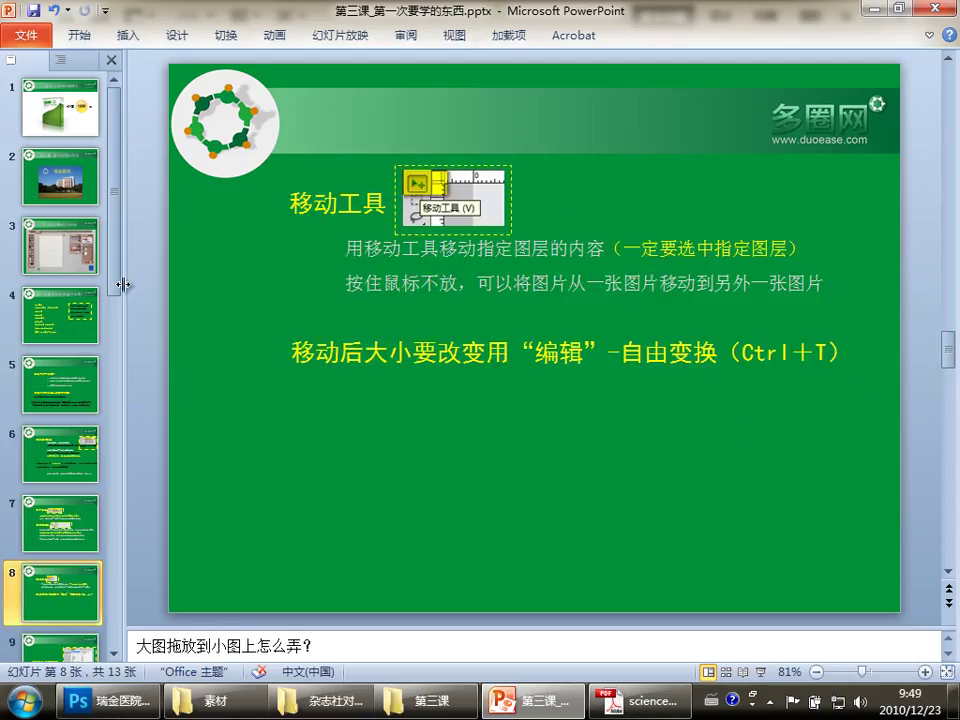
scroll(122, 365, down, 3)
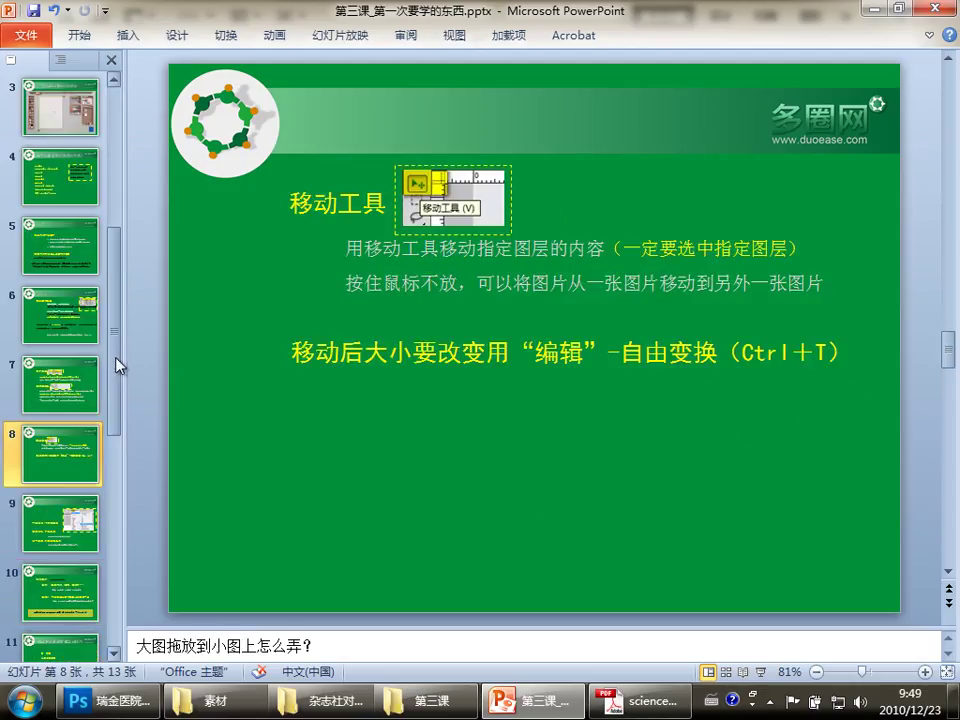
scroll(115, 385, down, 1)
click(66, 474)
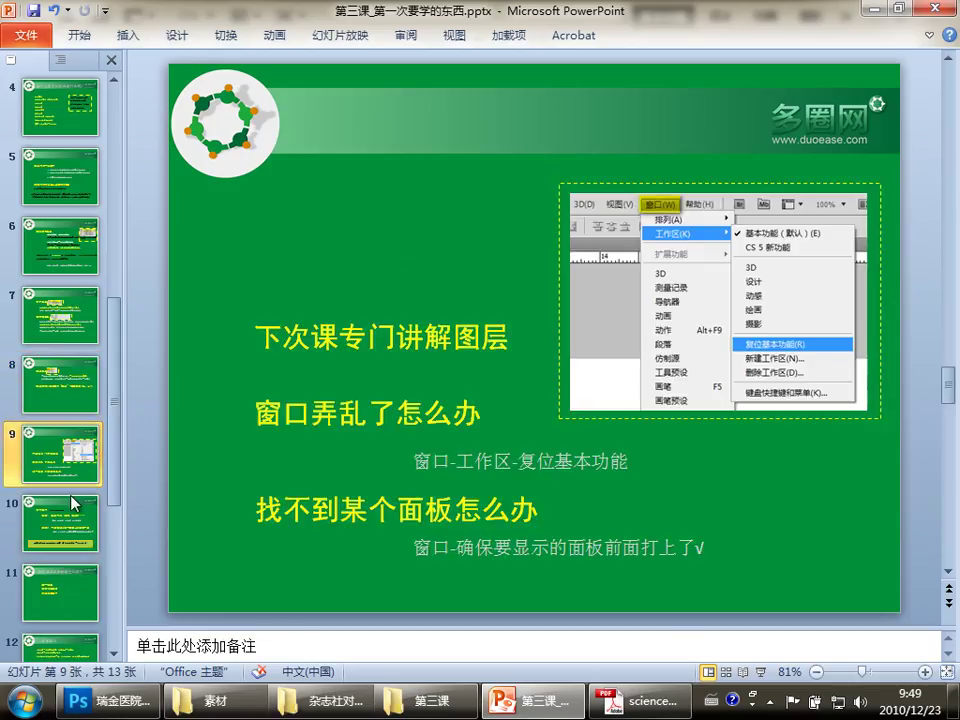
scroll(111, 521, down, 1)
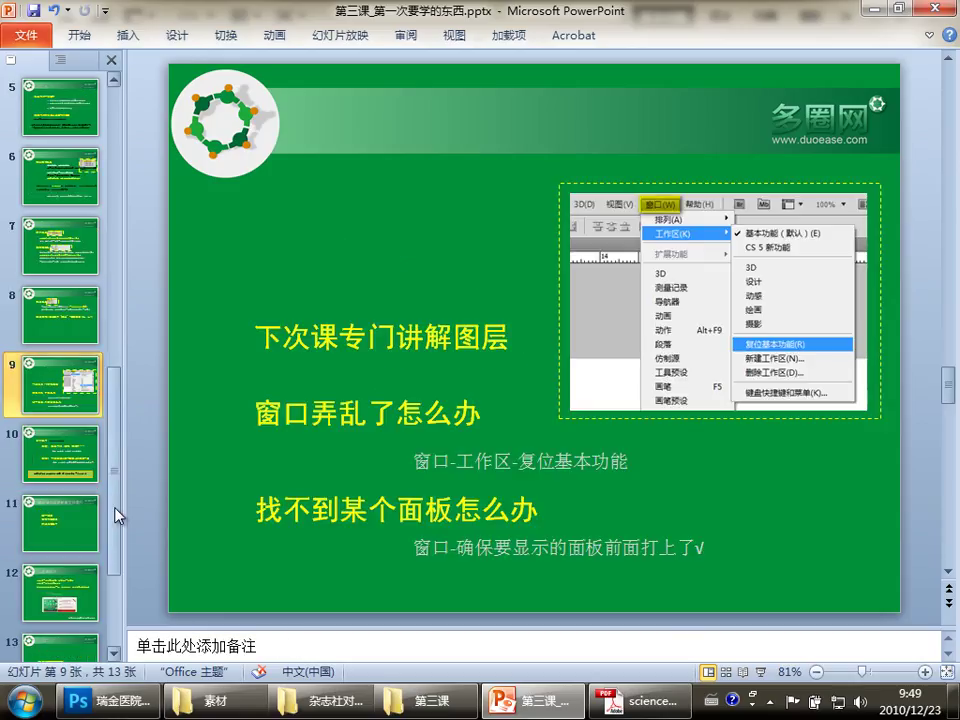
scroll(117, 520, down, 1)
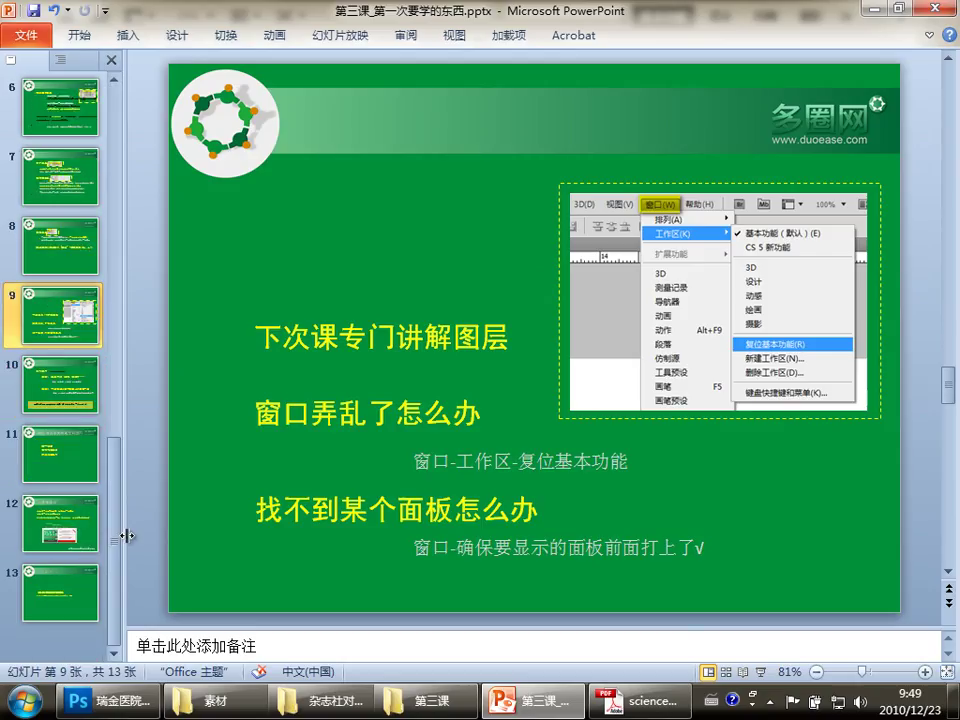
scroll(118, 482, up, 1)
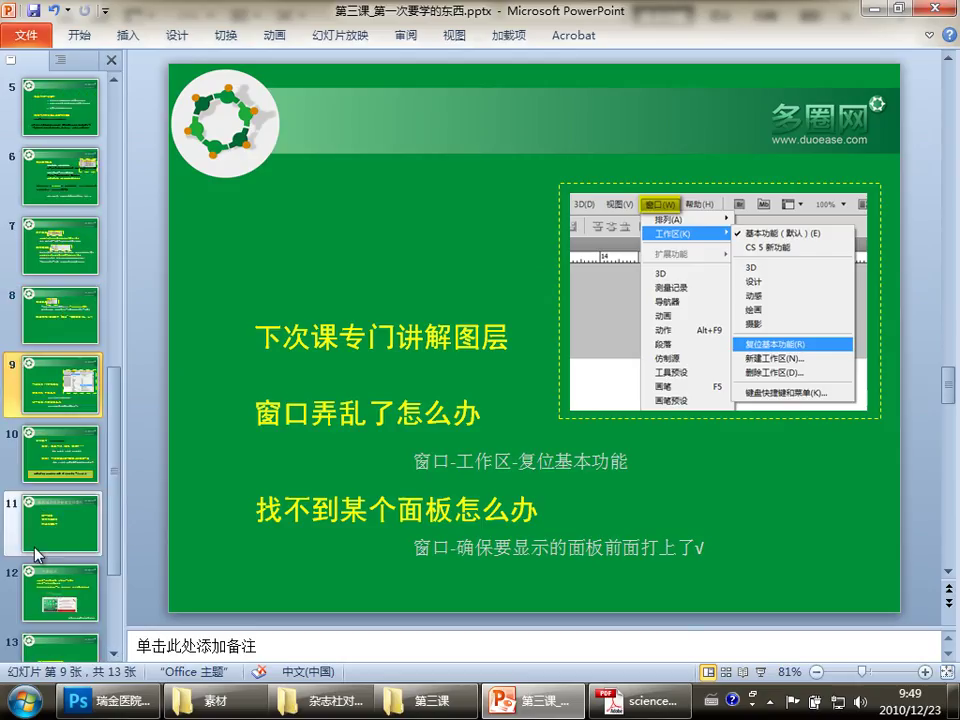
click(66, 468)
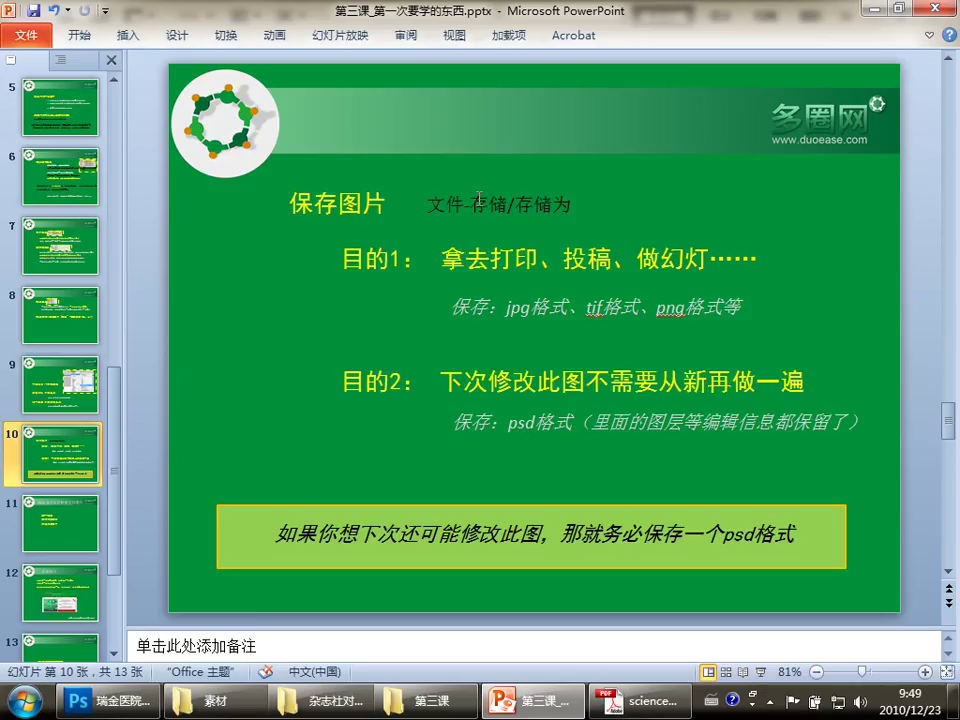
In Save As, switch the hospital photo's format from JPEG to TIFF as 瑞金医院外科楼.tif.
click(24, 700)
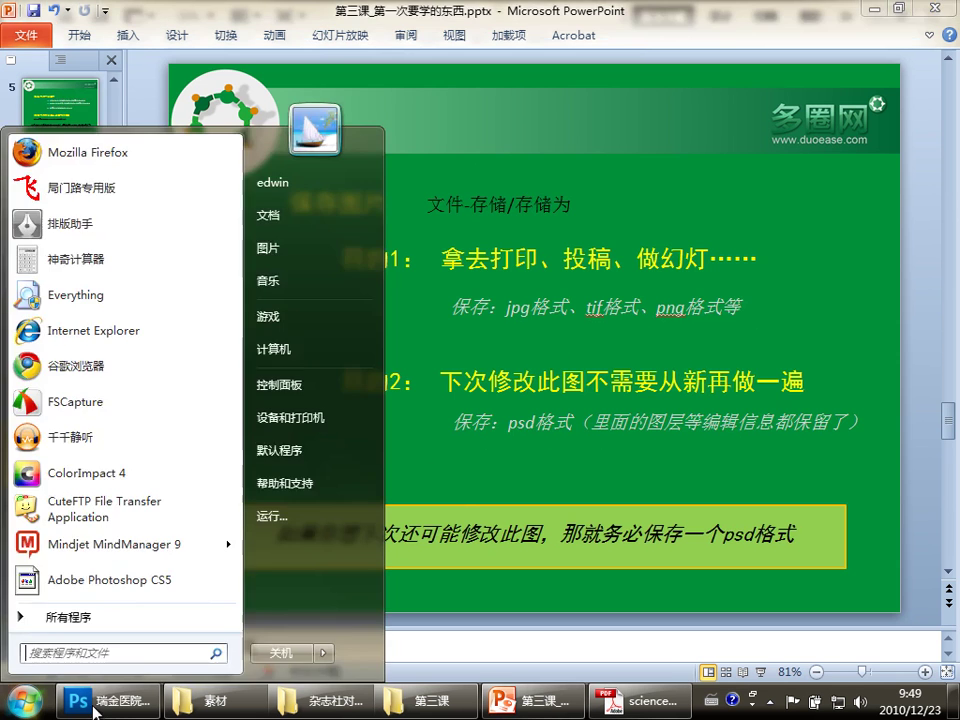
click(96, 706)
click(30, 41)
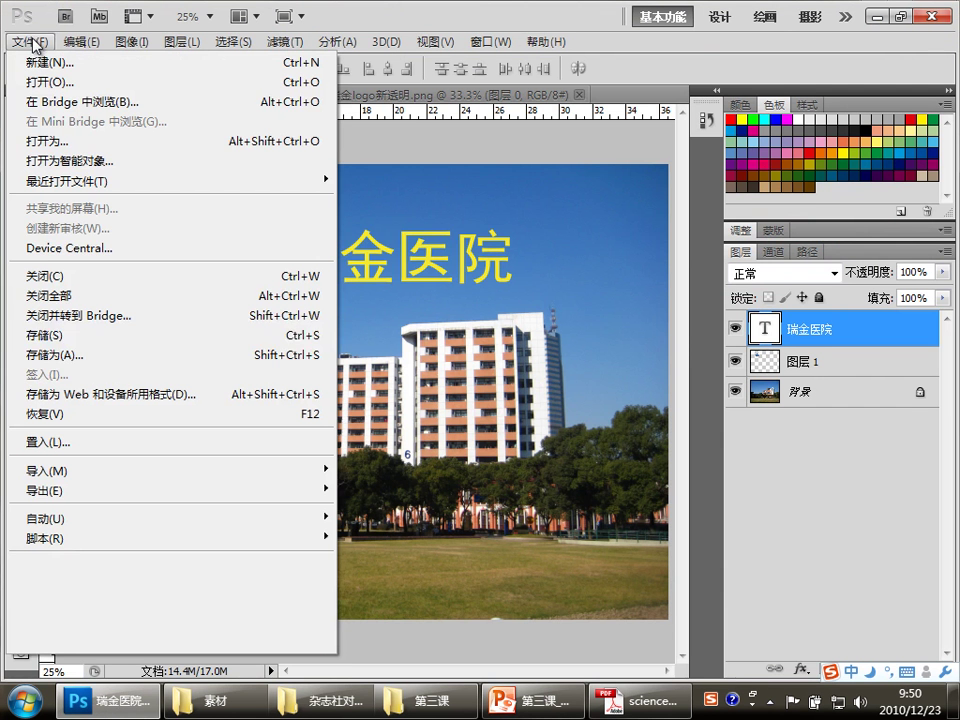
click(82, 358)
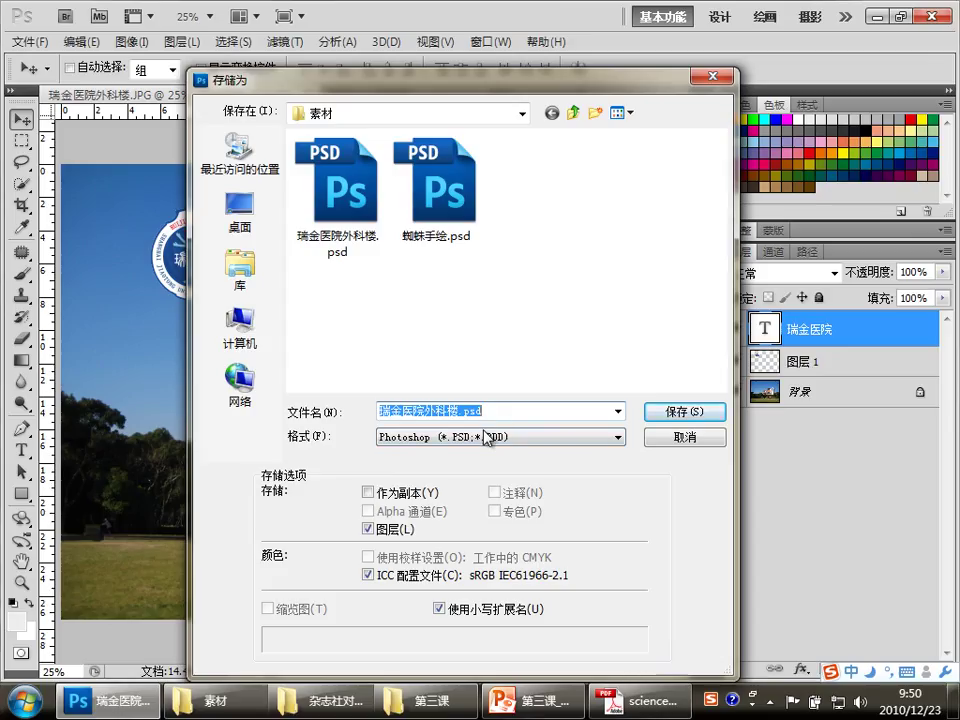
click(486, 437)
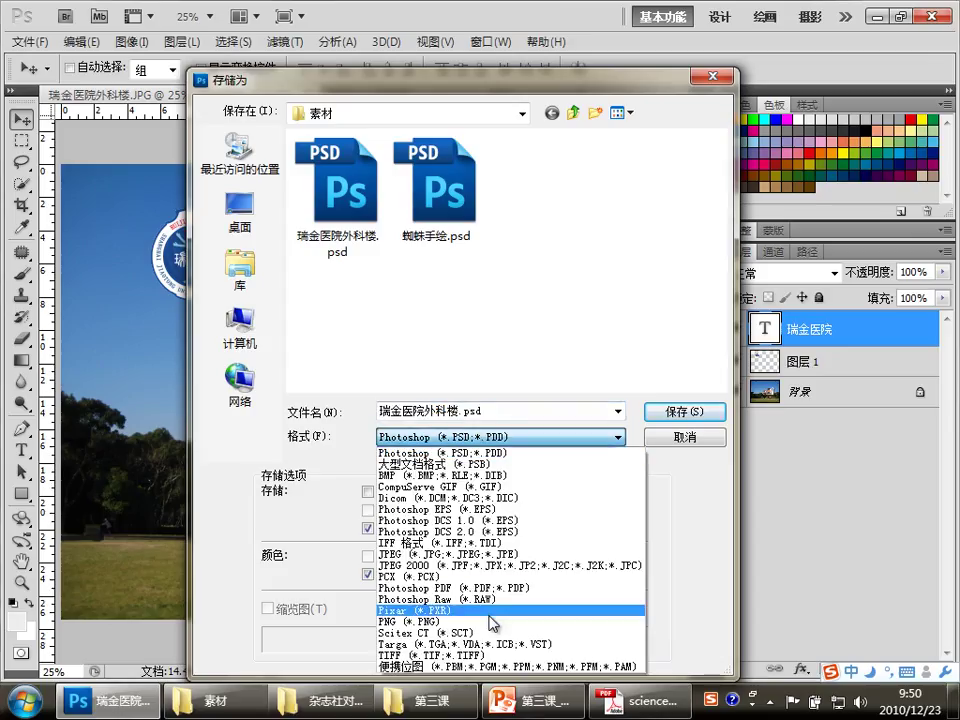
click(492, 556)
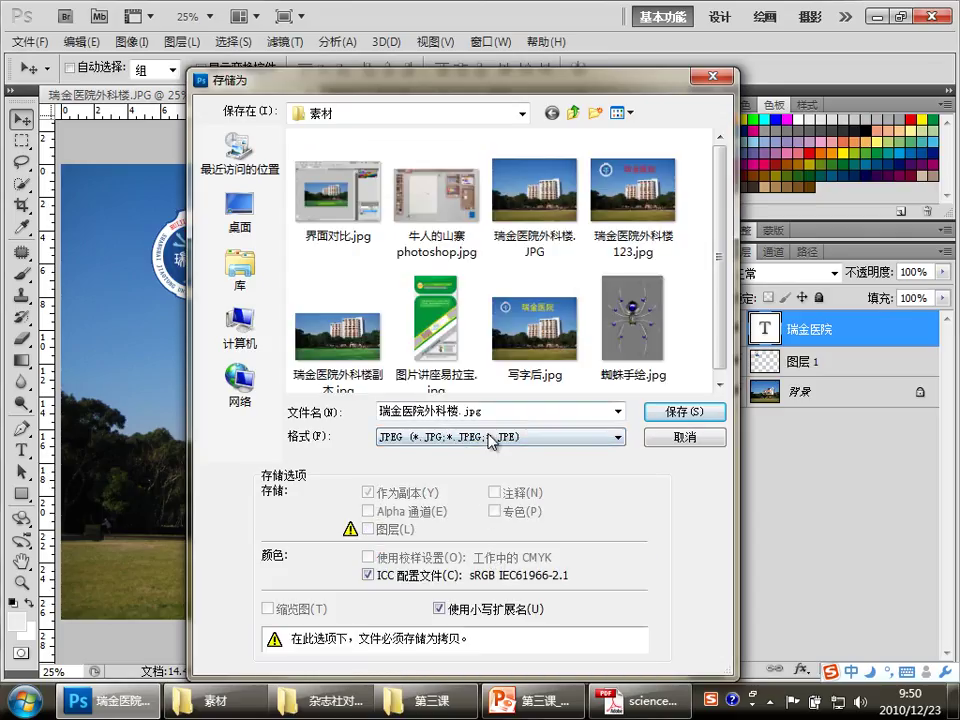
click(508, 438)
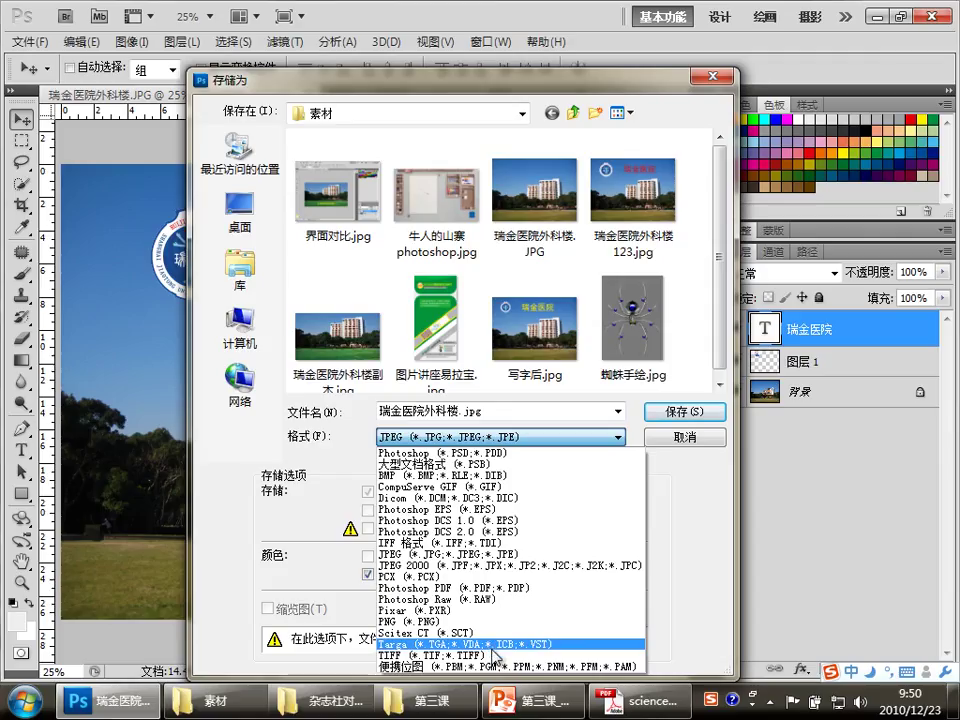
click(495, 656)
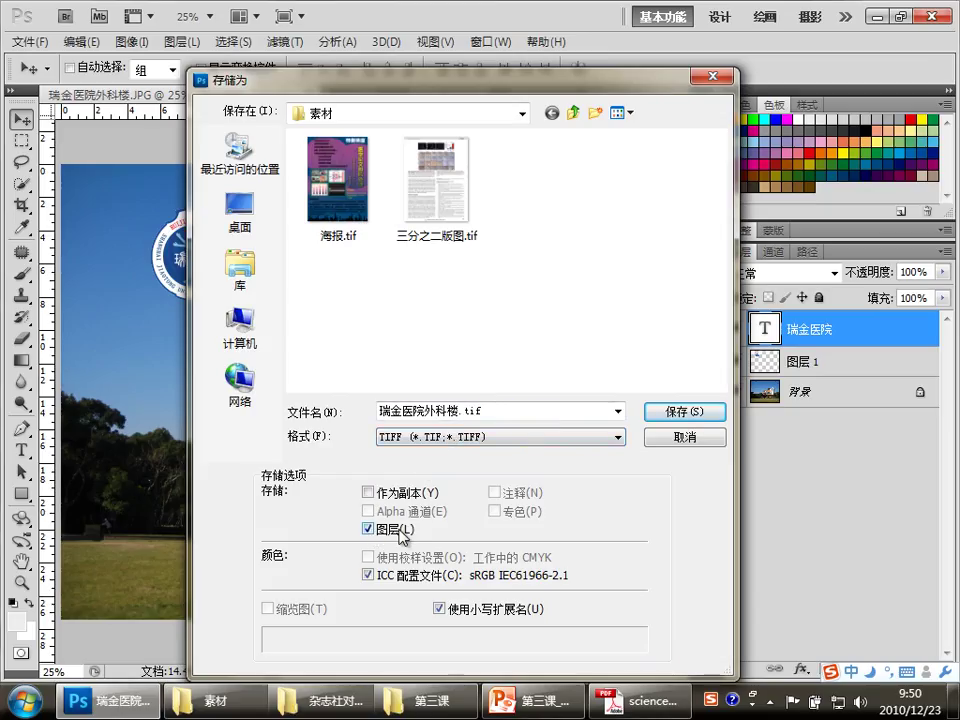
Turn off Layers so 瑞金医院外科楼.tif saves as a flattened copy.
drag(533, 90, 358, 83)
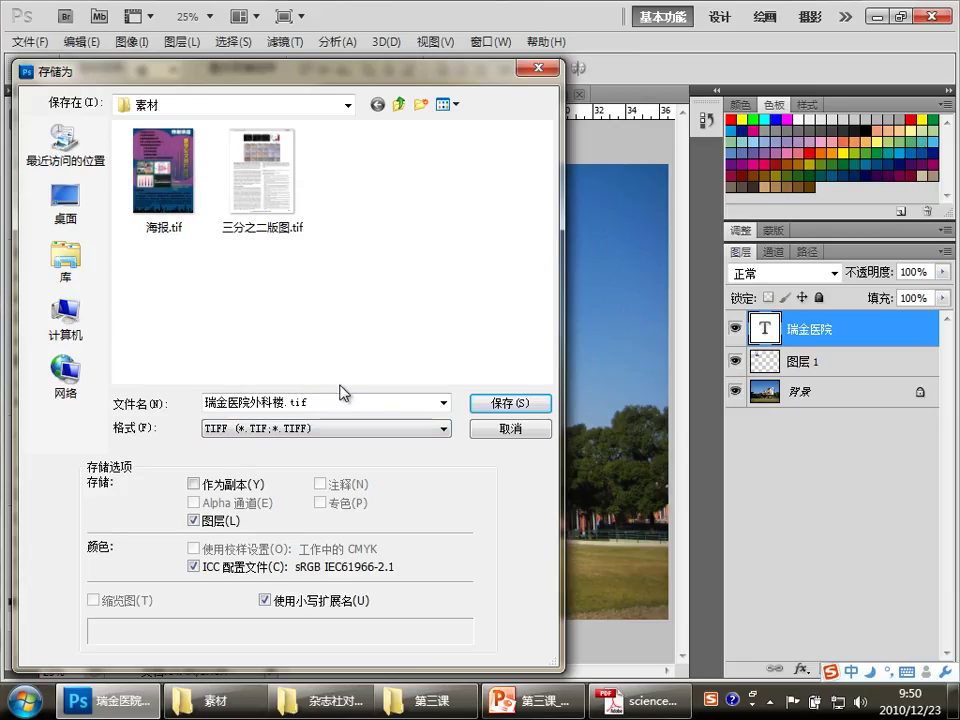
click(196, 522)
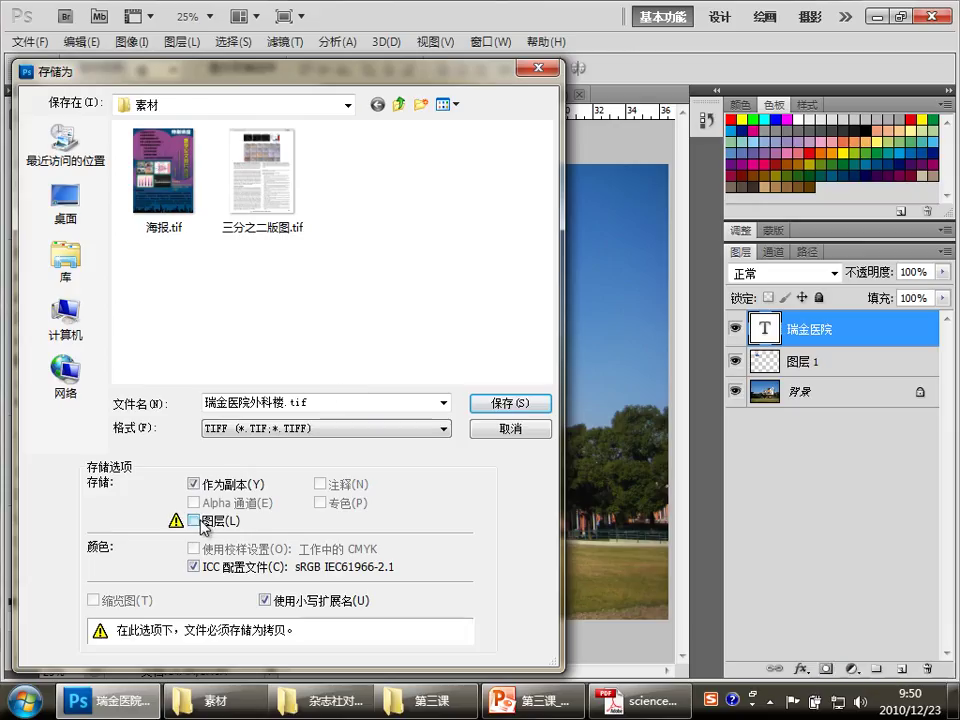
Save the TIFF with its TIFF options confirmed, then open the 素材 folder in Explorer.
click(511, 405)
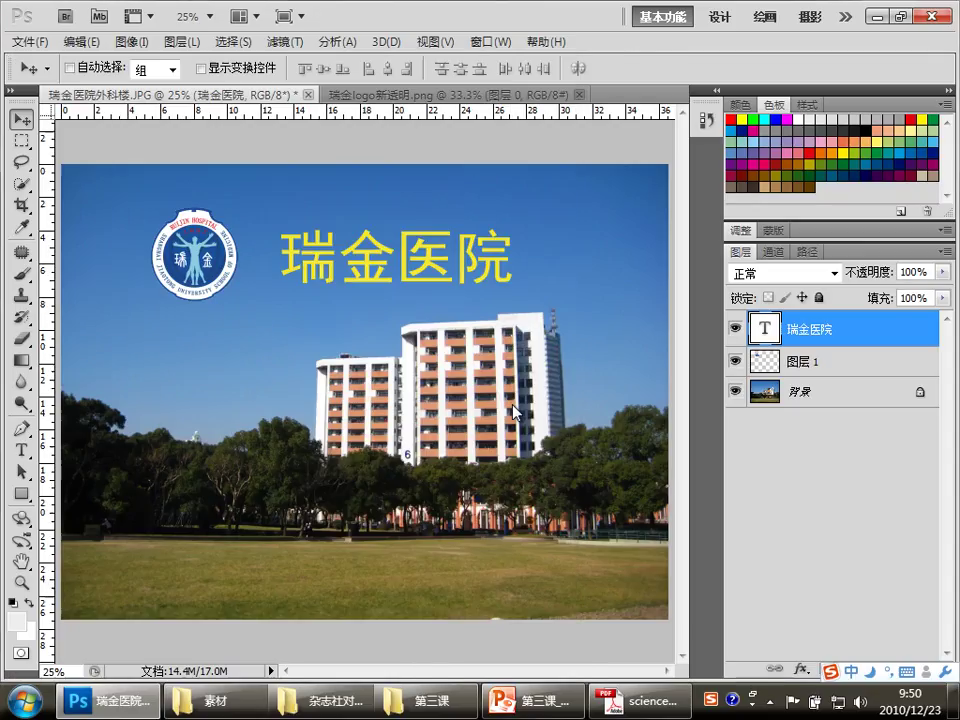
click(595, 119)
click(425, 700)
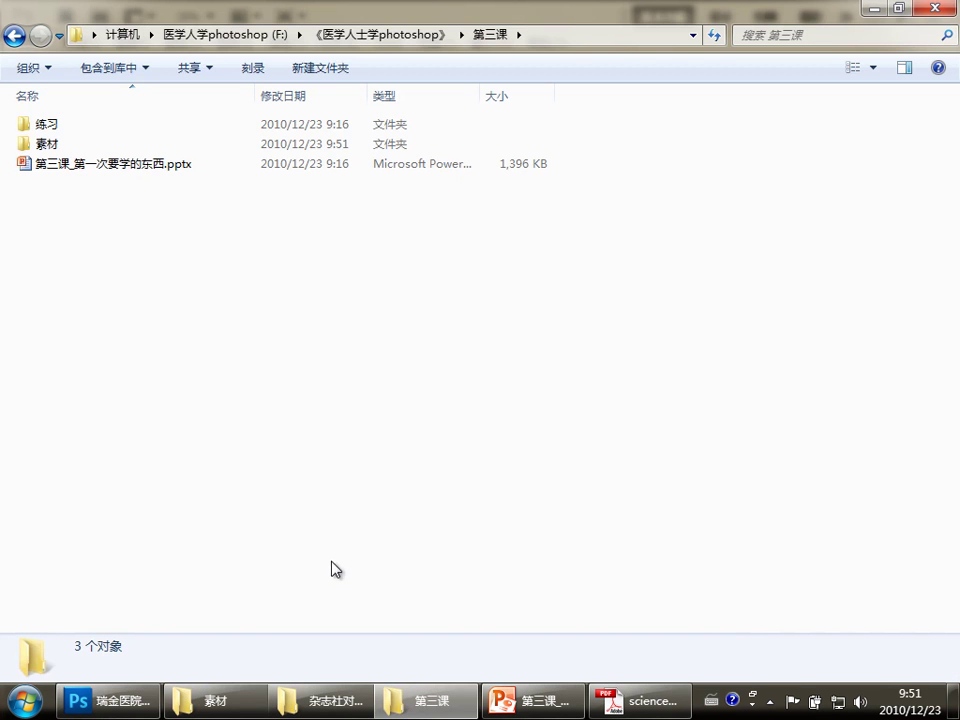
mouse_move(213, 700)
click(369, 630)
drag(440, 509, 549, 503)
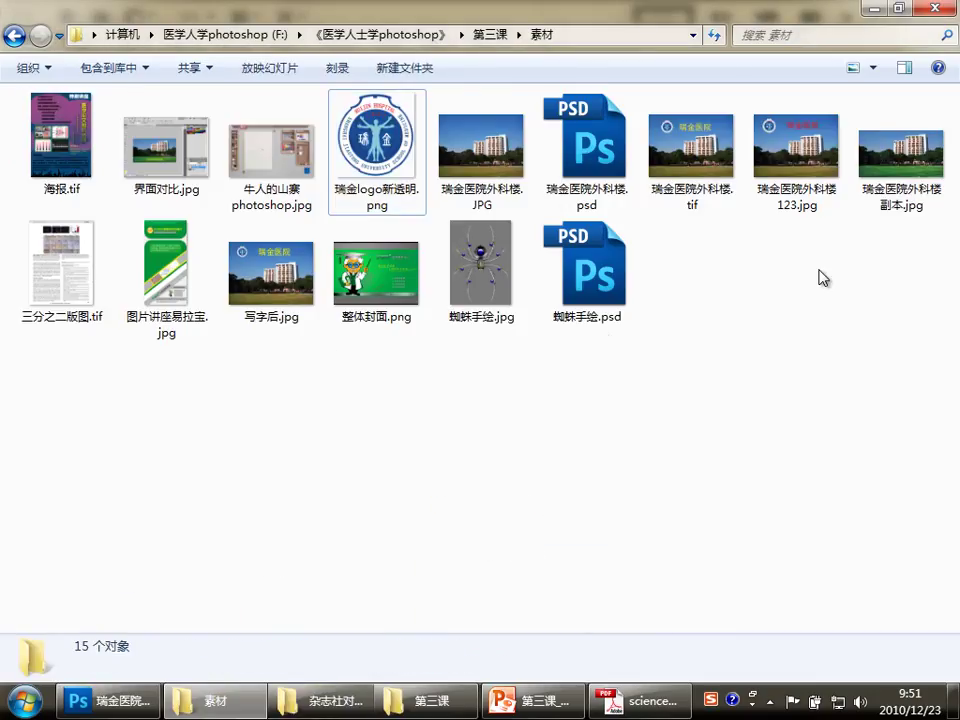
Preview 瑞金医院外科楼.tif to verify the logo and yellow title, then return to Photoshop.
click(702, 185)
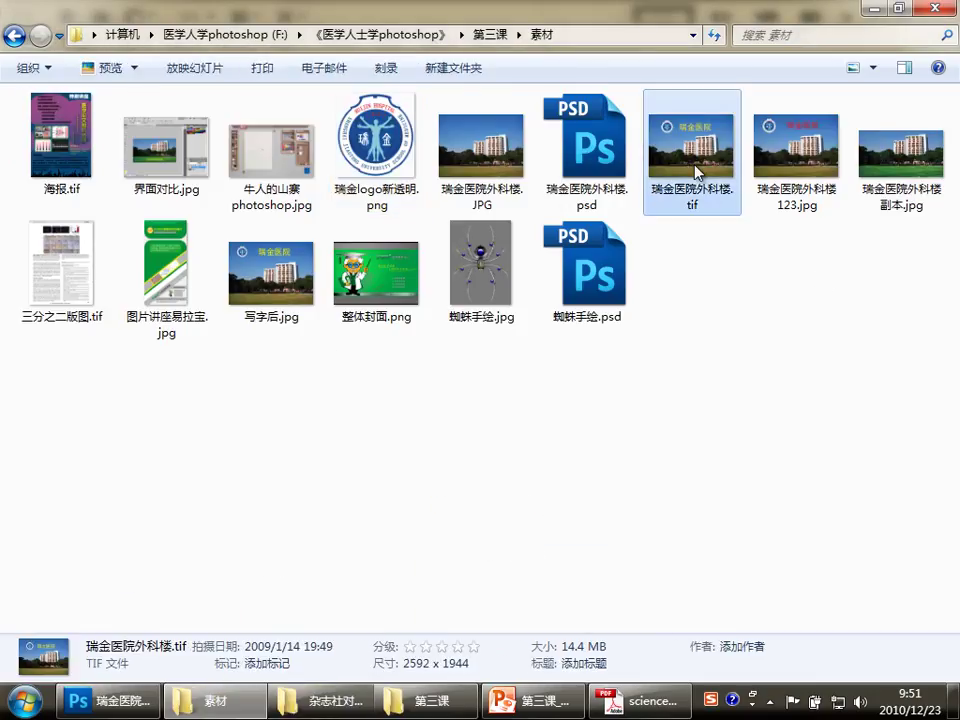
double_click(698, 172)
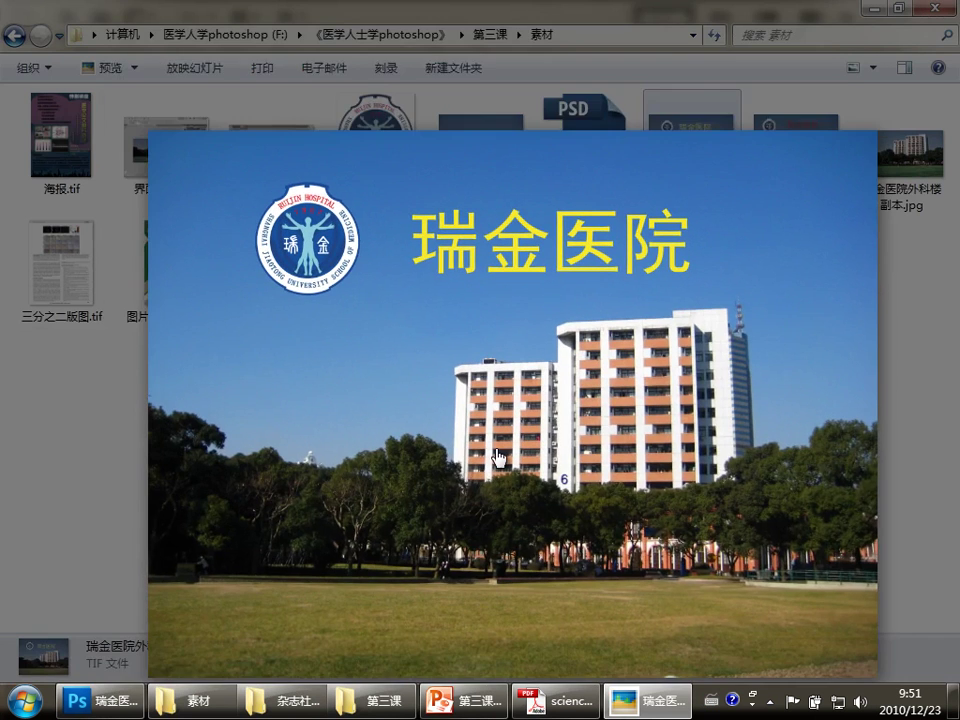
scroll(417, 401, up, 5)
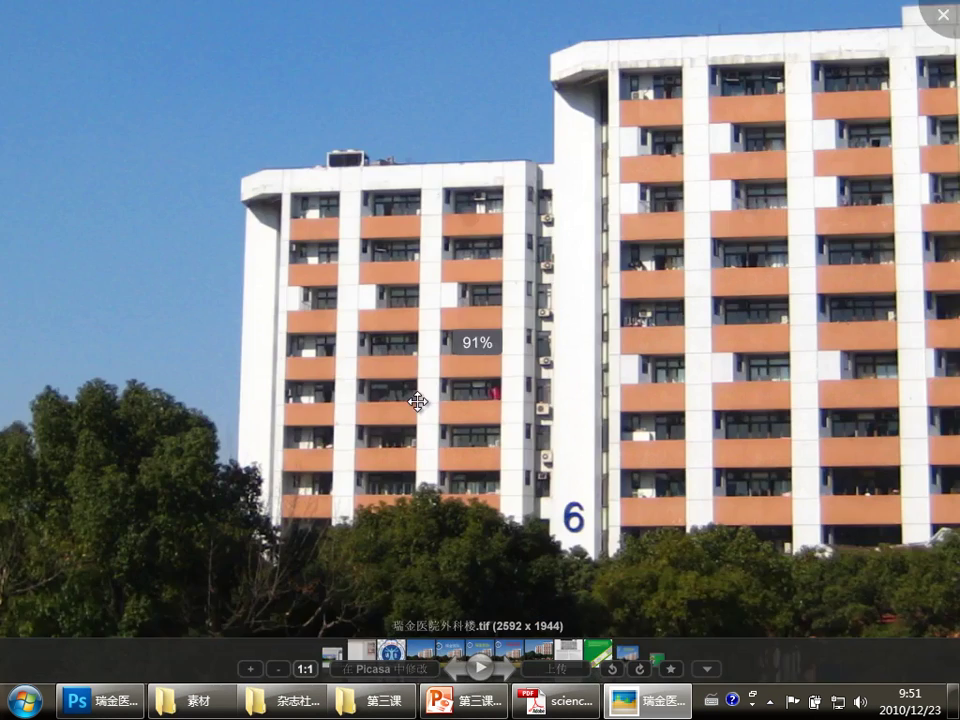
drag(480, 96, 596, 422)
drag(484, 251, 833, 440)
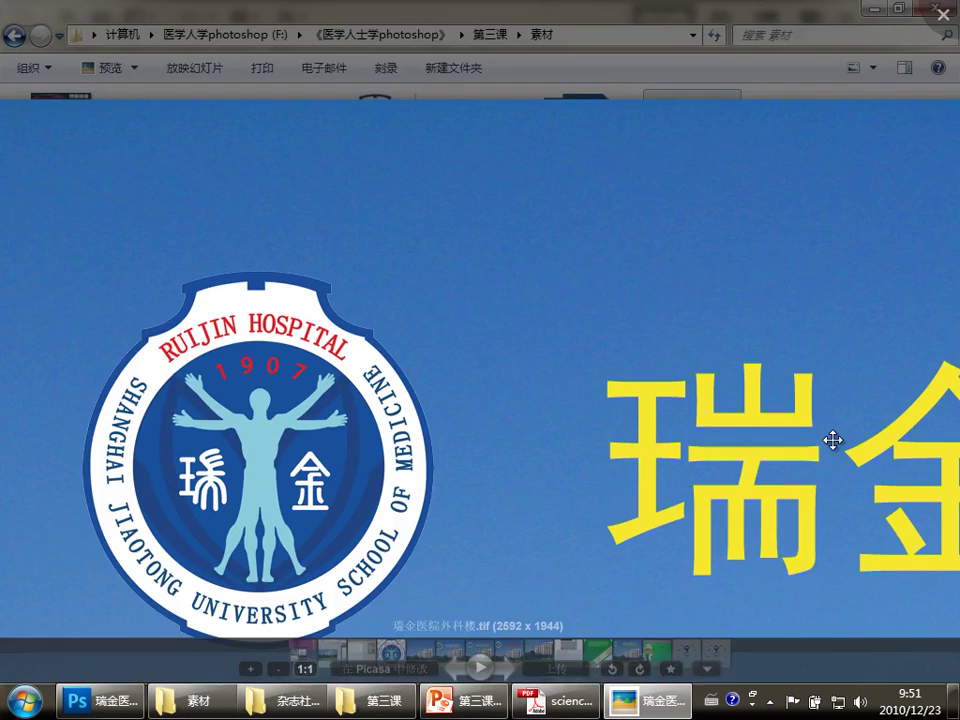
scroll(652, 480, up, 1)
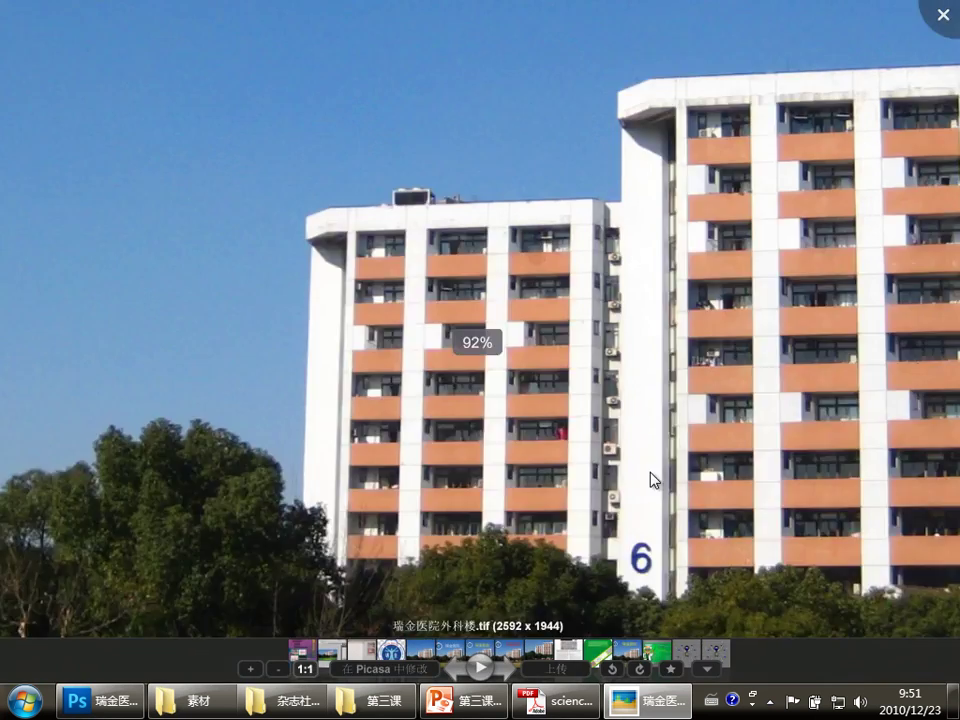
key(Escape)
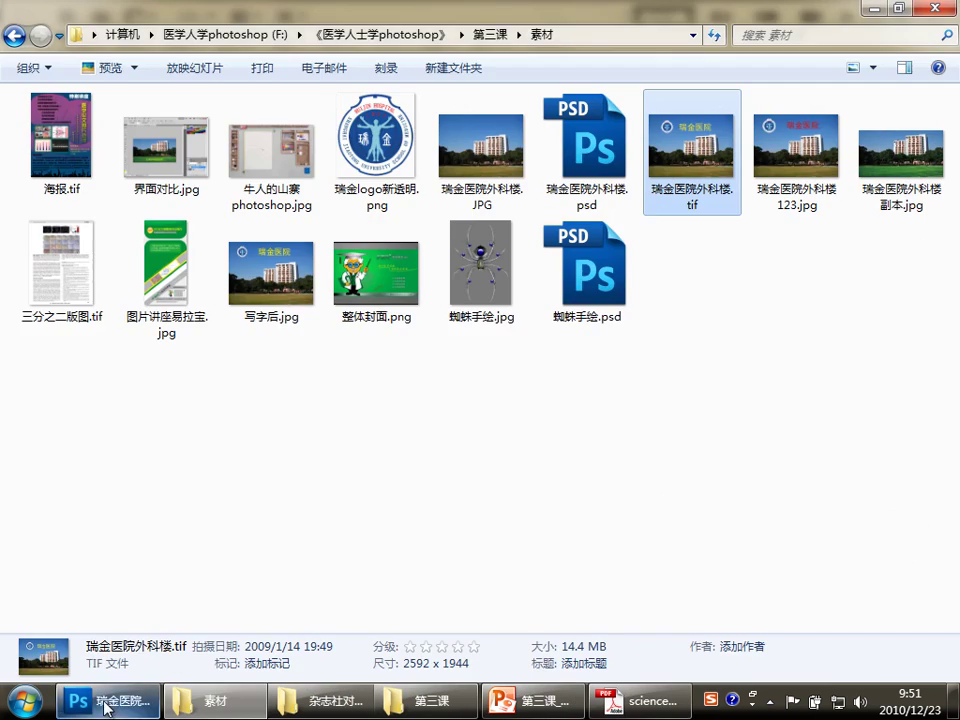
click(106, 701)
Save the photo as JPEG, replacing the existing JPG and accepting the quality settings.
click(28, 41)
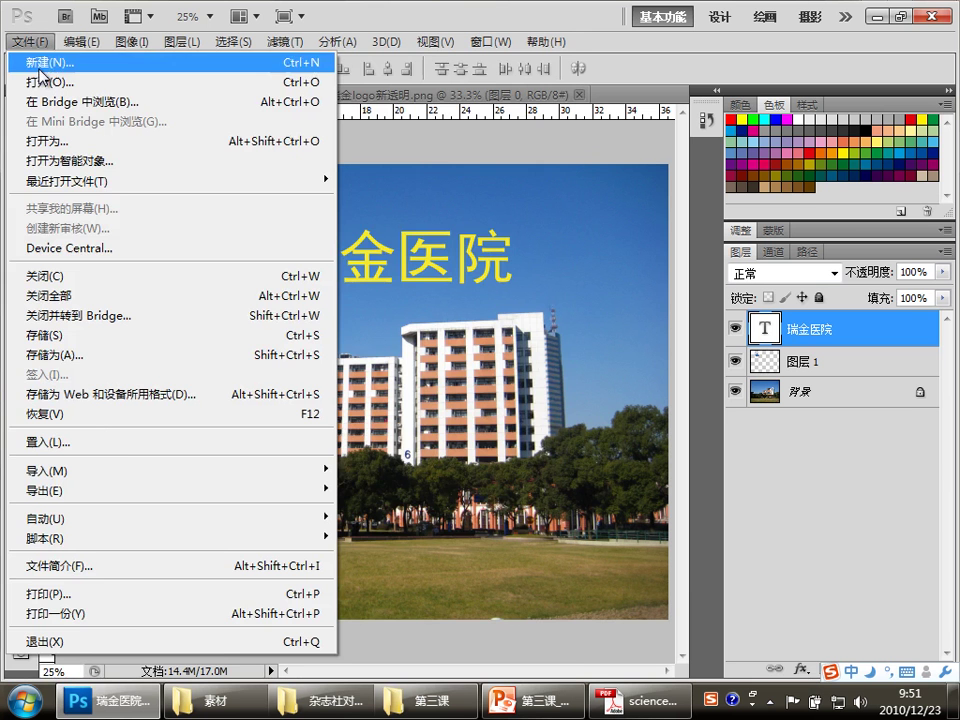
click(90, 356)
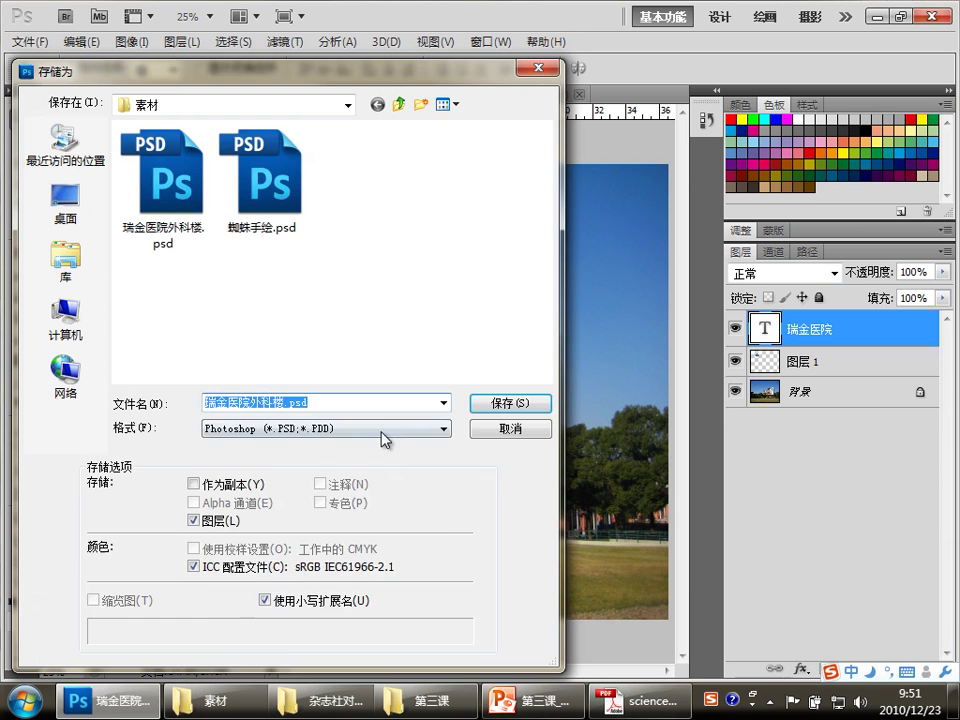
click(381, 431)
click(379, 553)
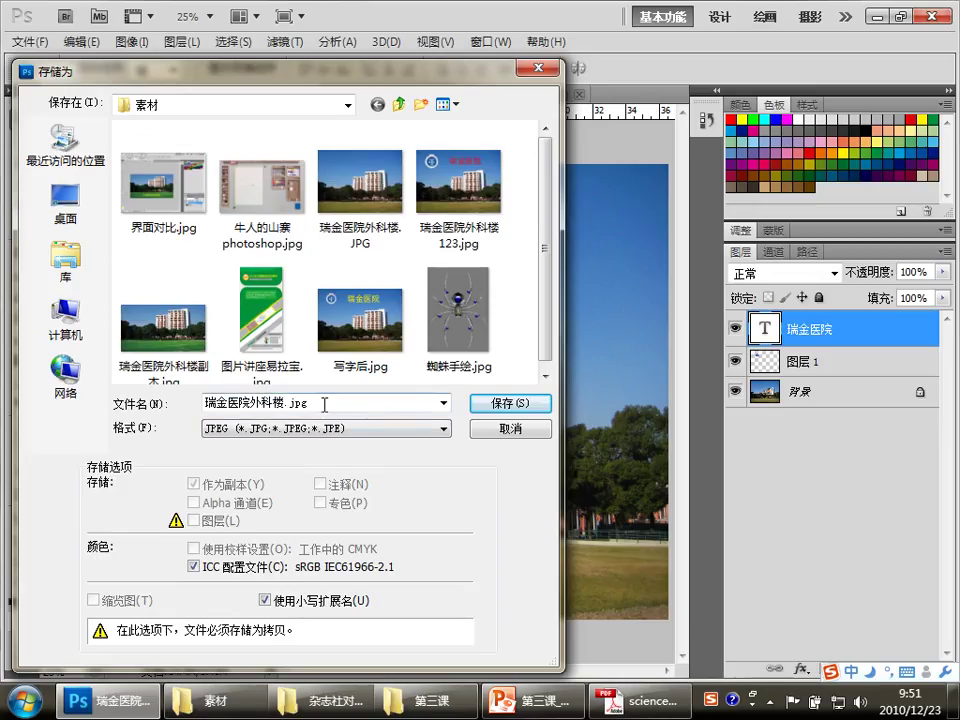
click(511, 403)
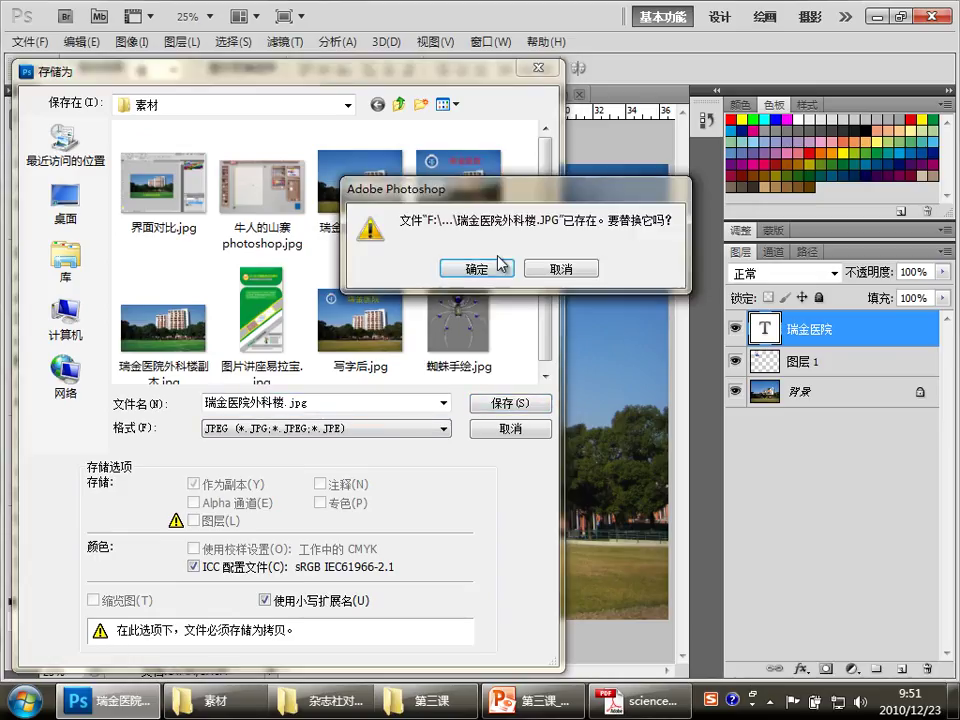
click(502, 265)
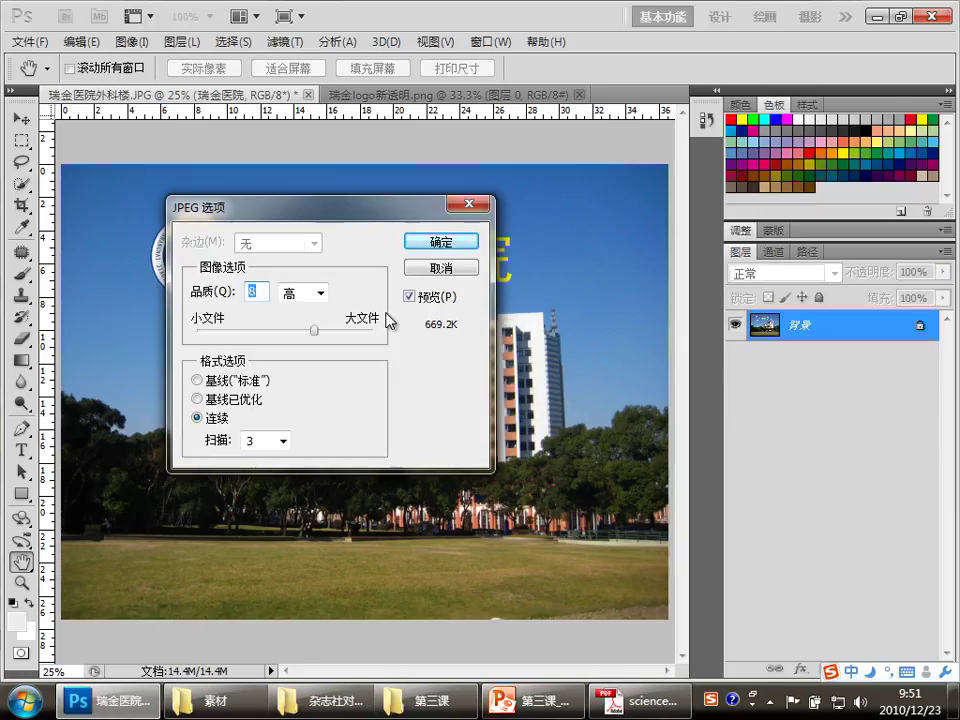
click(423, 272)
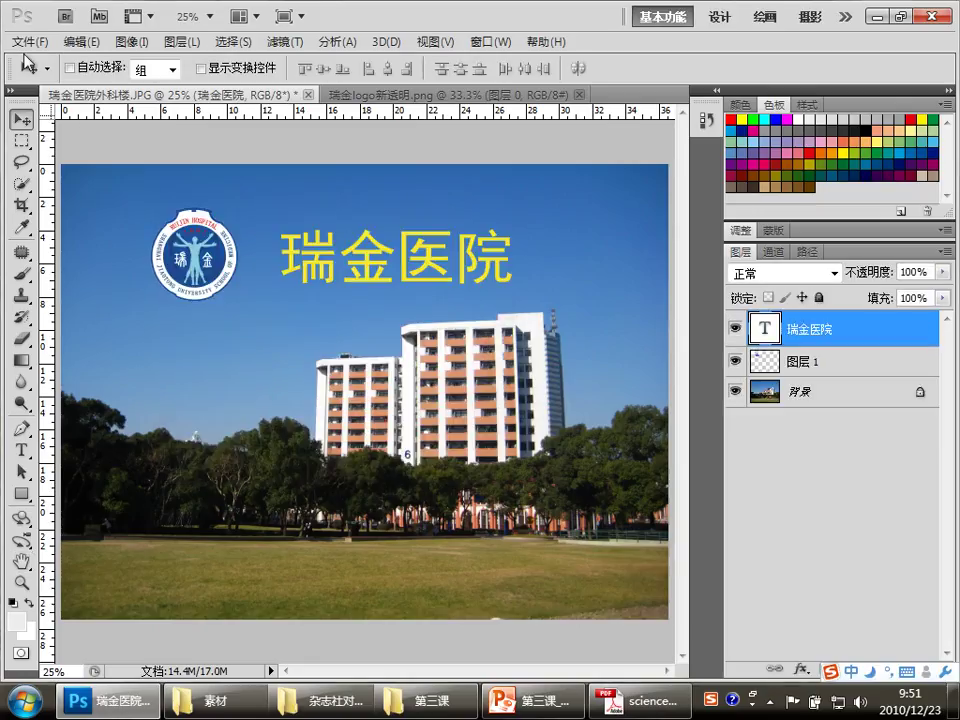
Save another JPEG copy, renaming it to 瑞金医院外科楼2.jpg.
click(29, 41)
click(94, 364)
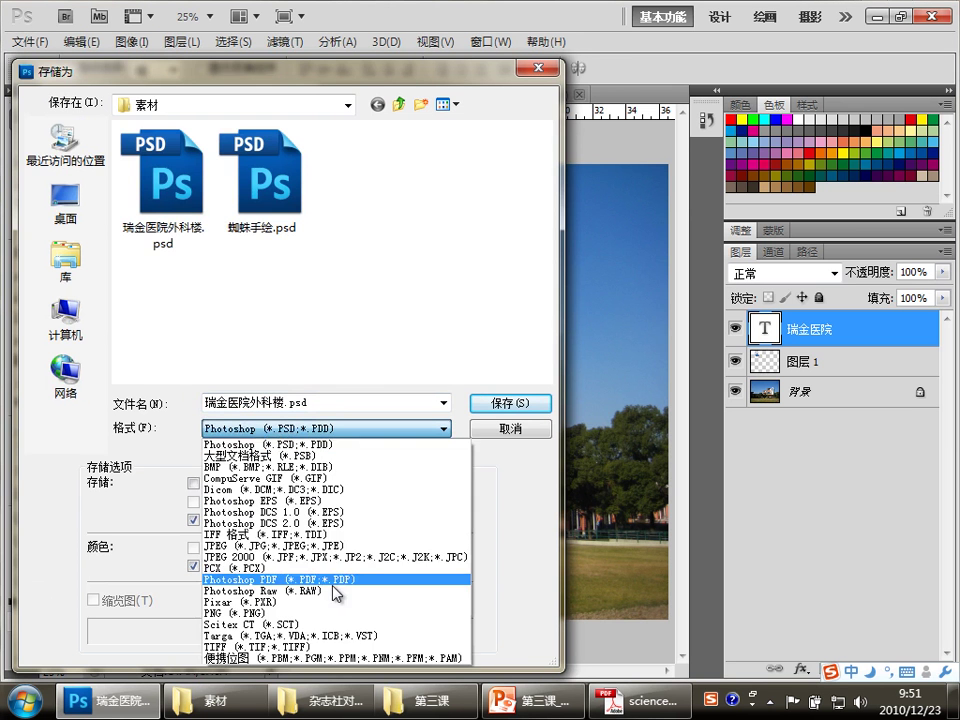
click(280, 545)
double_click(255, 403)
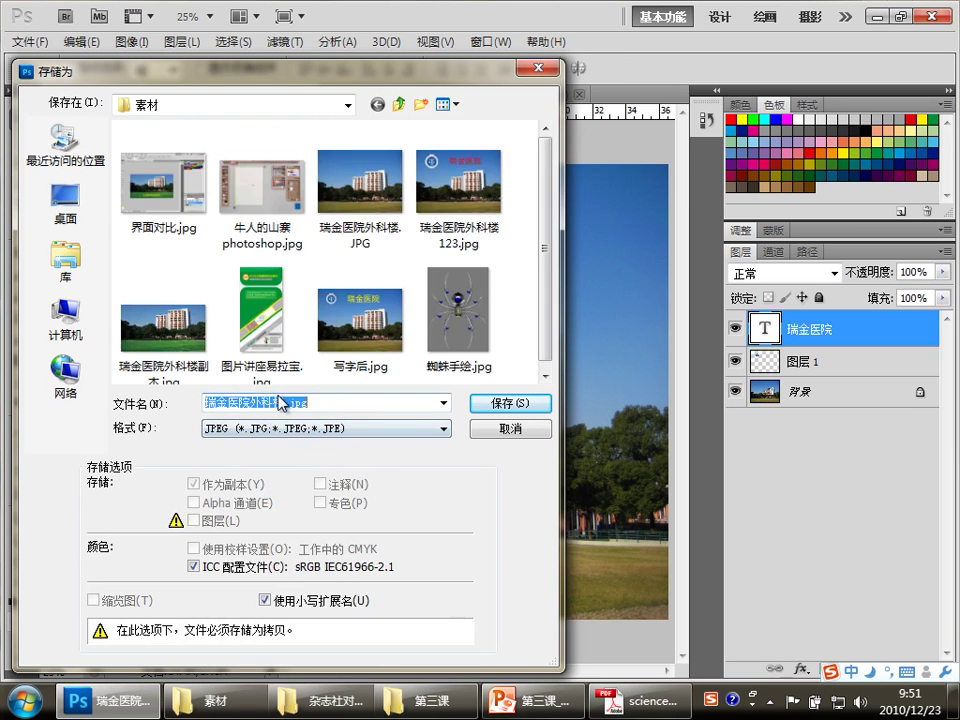
click(310, 403)
text(2)
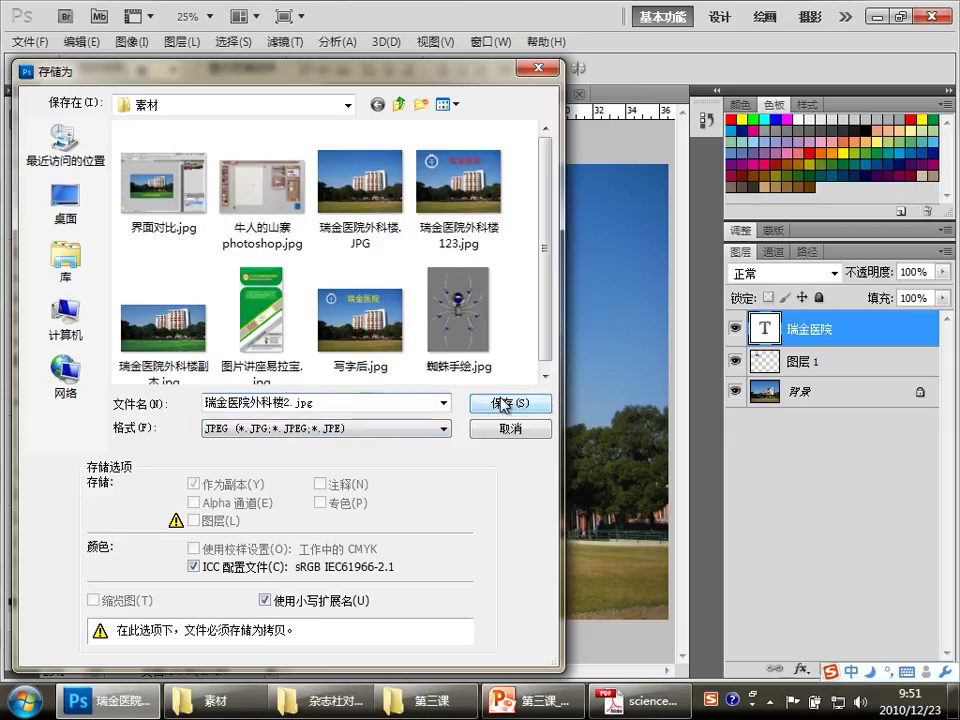
click(503, 403)
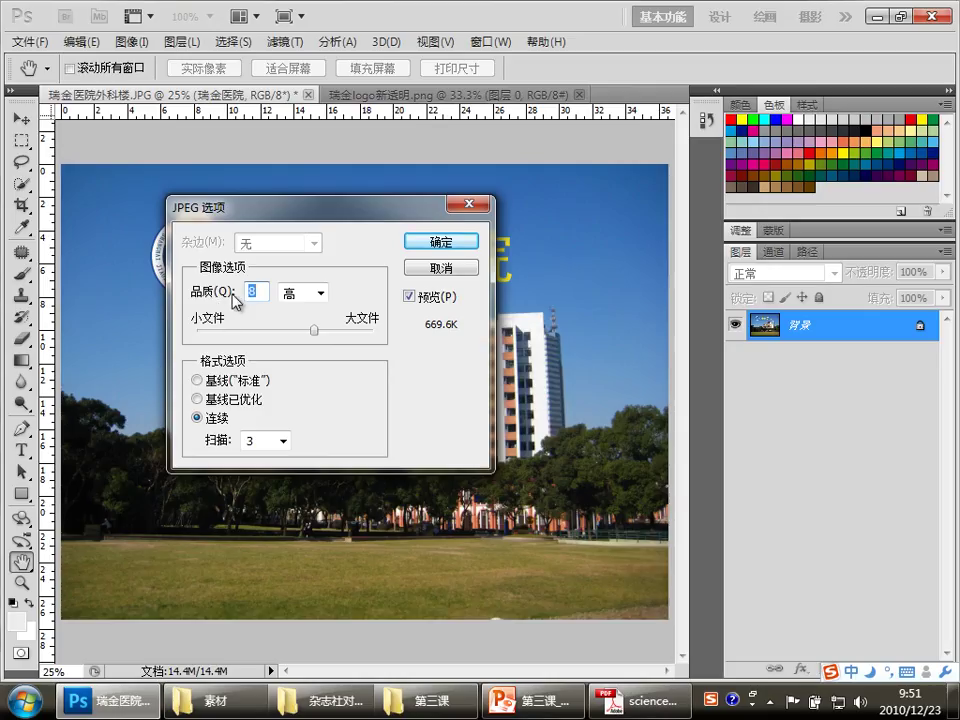
Try JPEG quality from 12 down to 0, then confirm quality 8 (high).
click(259, 293)
double_click(259, 293)
click(256, 292)
drag(317, 331, 414, 349)
drag(375, 333, 196, 333)
drag(197, 333, 329, 346)
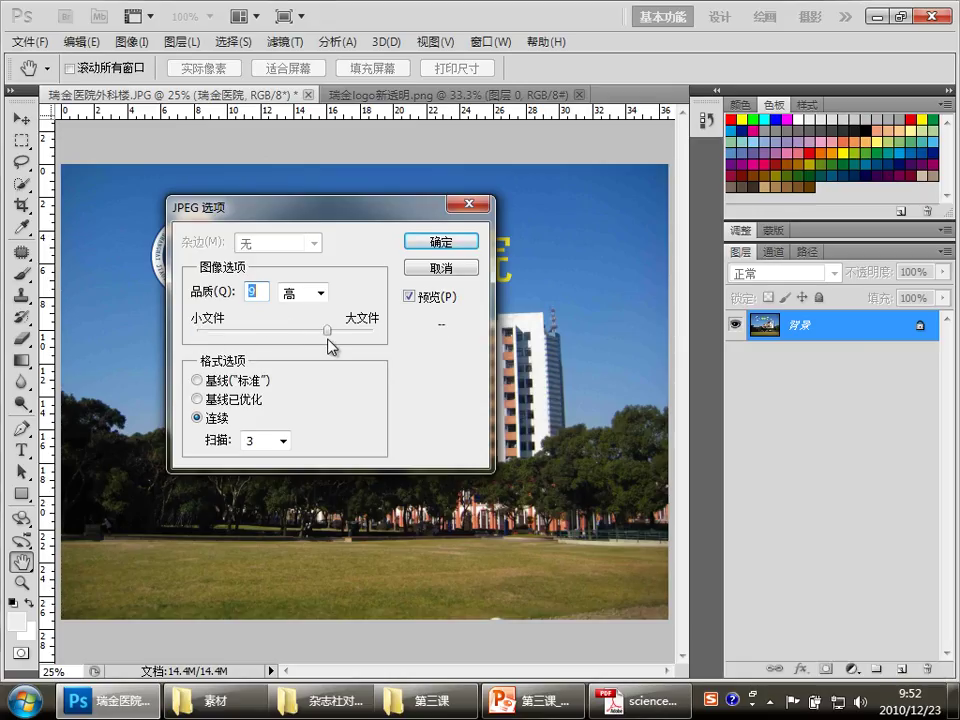
text(8)
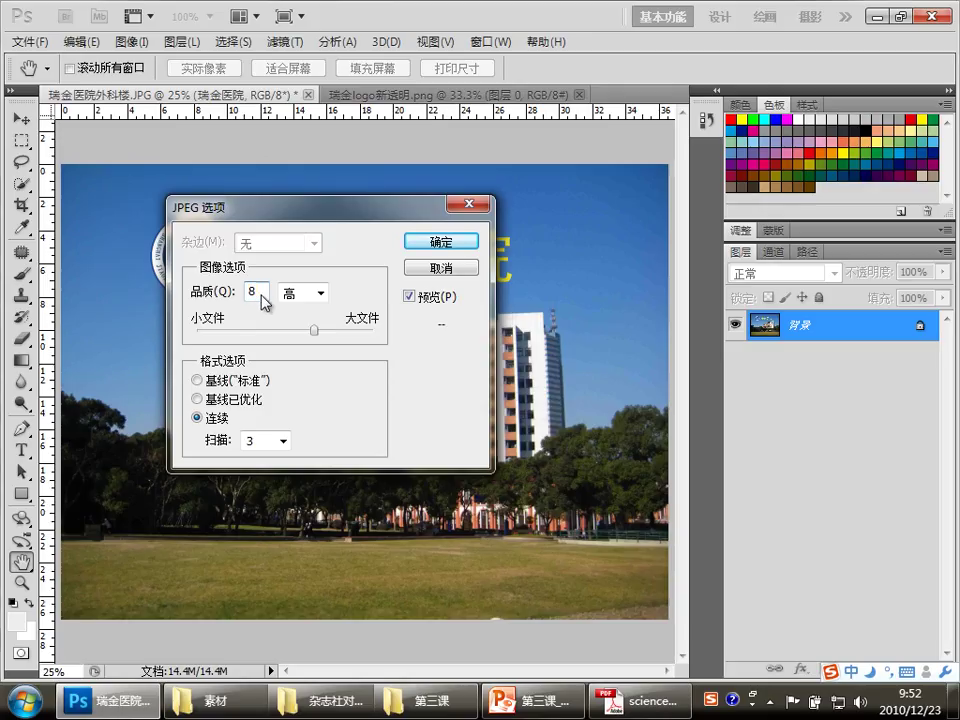
double_click(254, 291)
click(424, 241)
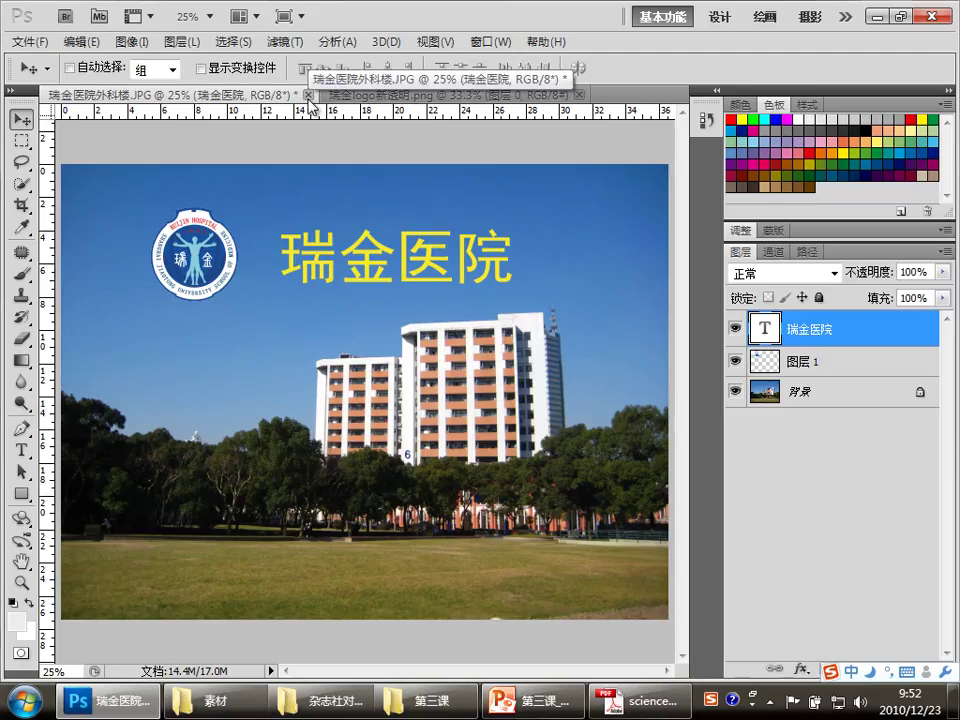
Save as Photoshop PSD 瑞金医院外科楼.psd, replacing the existing file, with maximum compatibility.
click(28, 41)
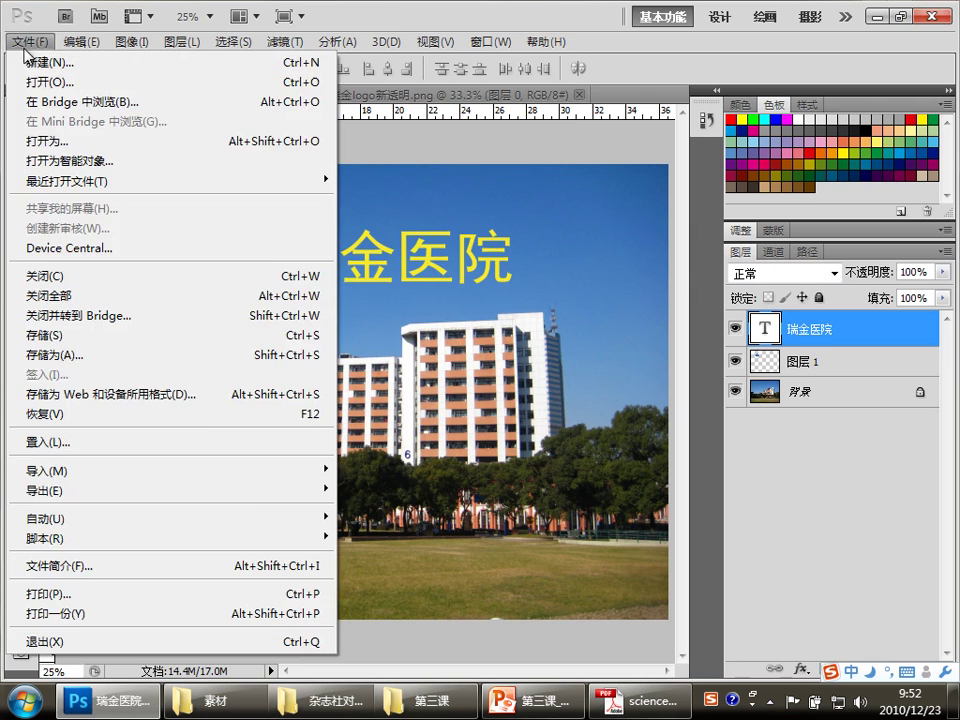
click(79, 355)
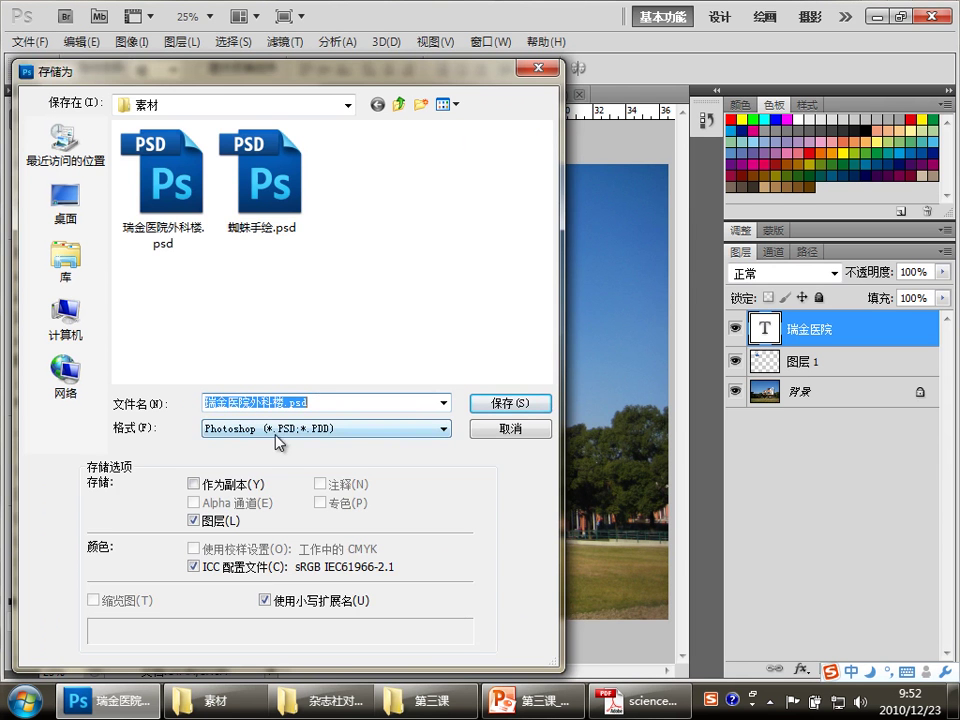
click(510, 405)
click(489, 267)
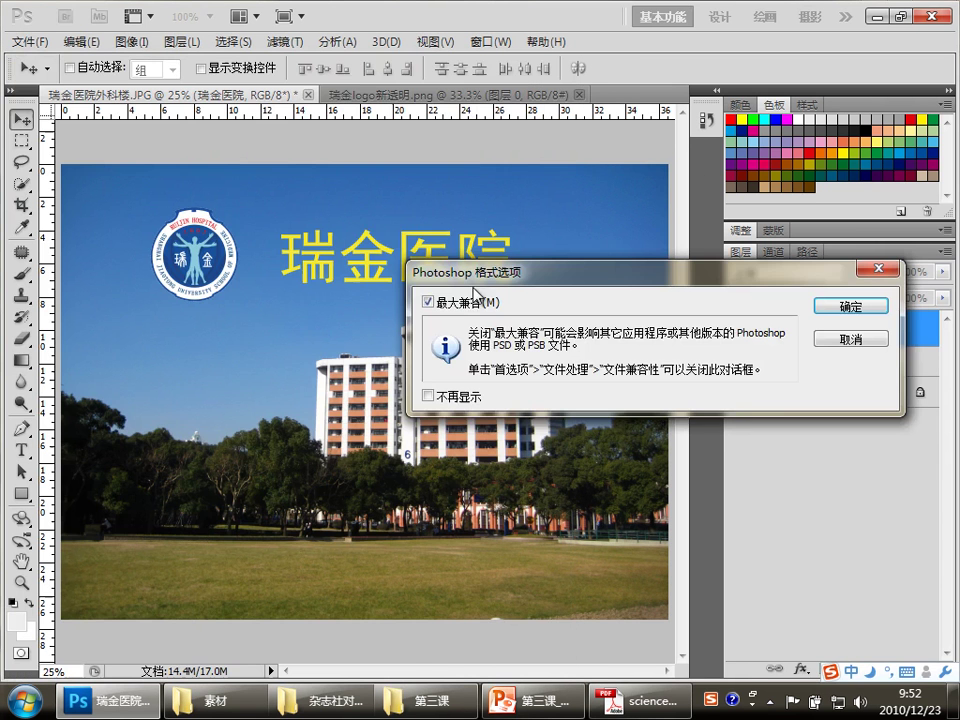
click(850, 307)
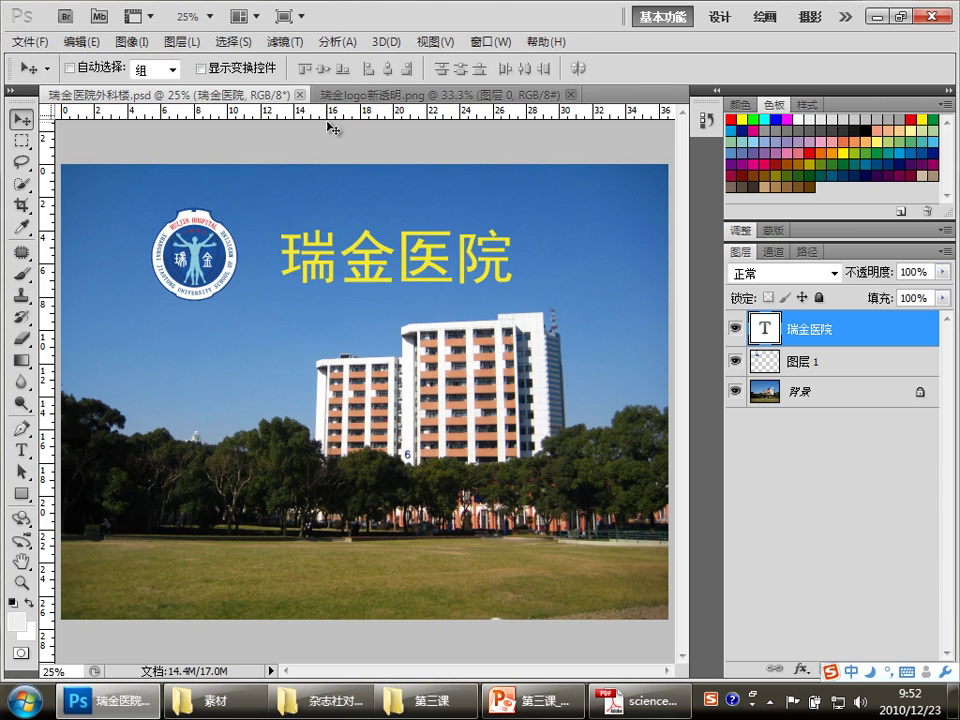
Launch Microsoft Excel 2010 from the Start menu's Microsoft Office program group.
click(530, 700)
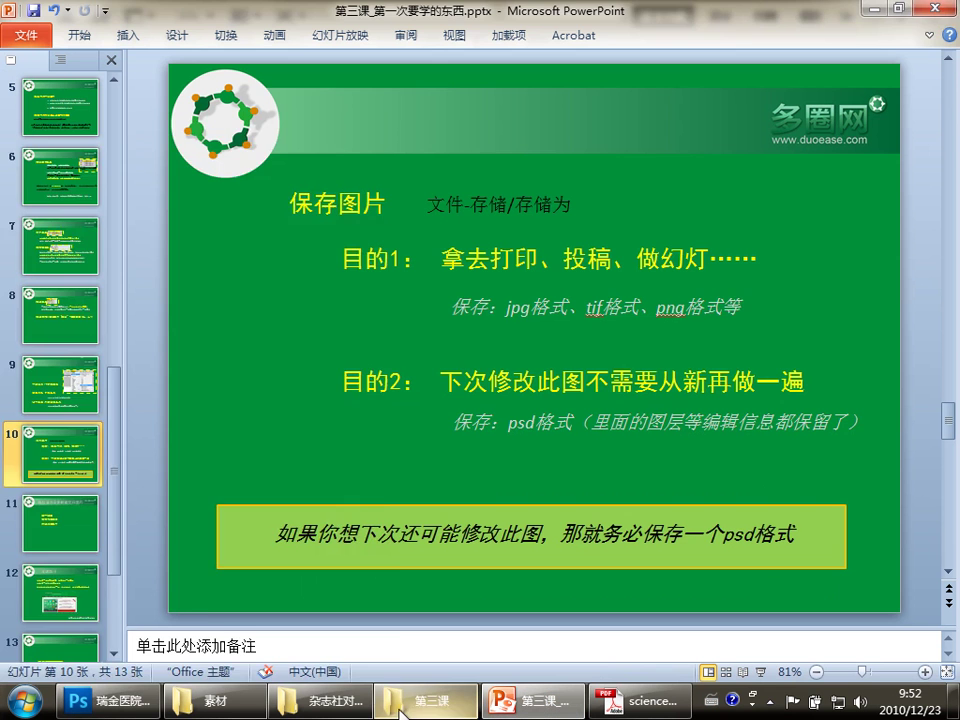
click(5, 710)
click(64, 617)
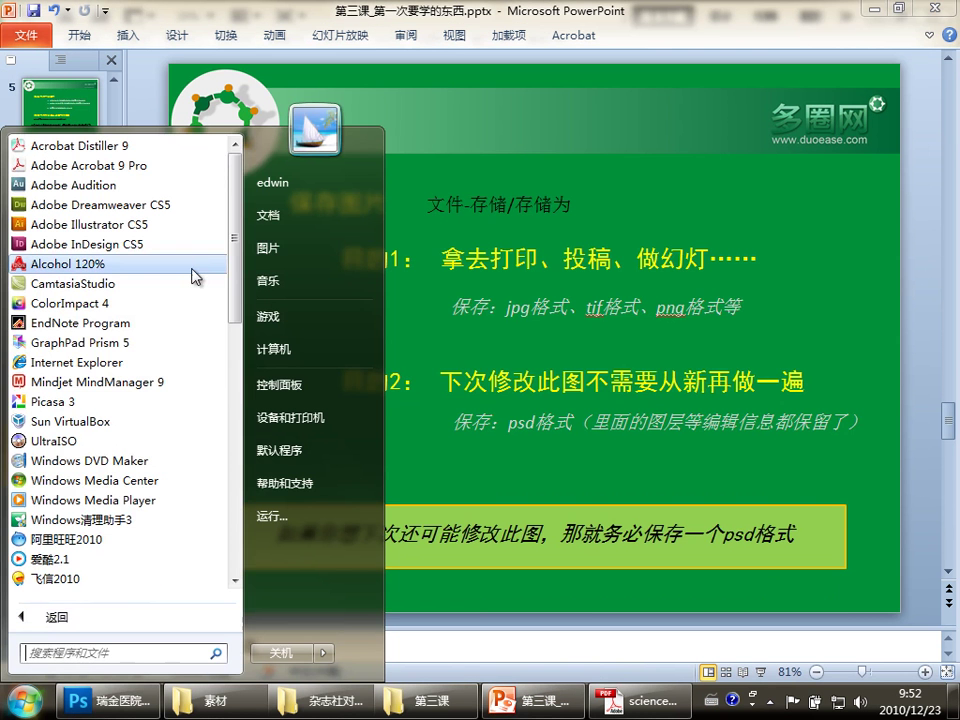
scroll(236, 266, down, 5)
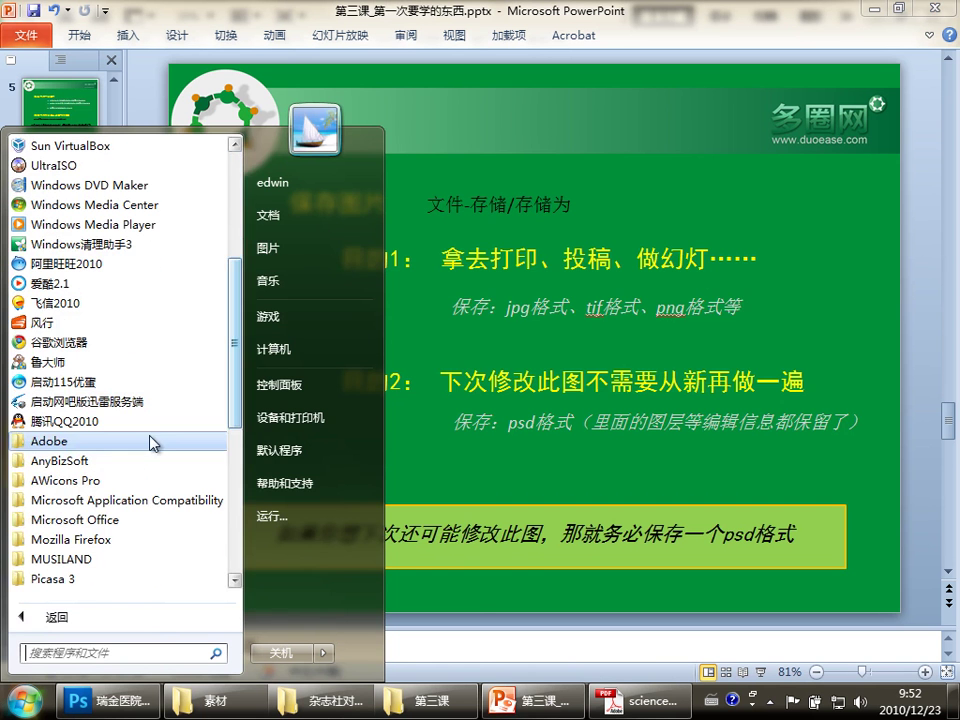
click(128, 520)
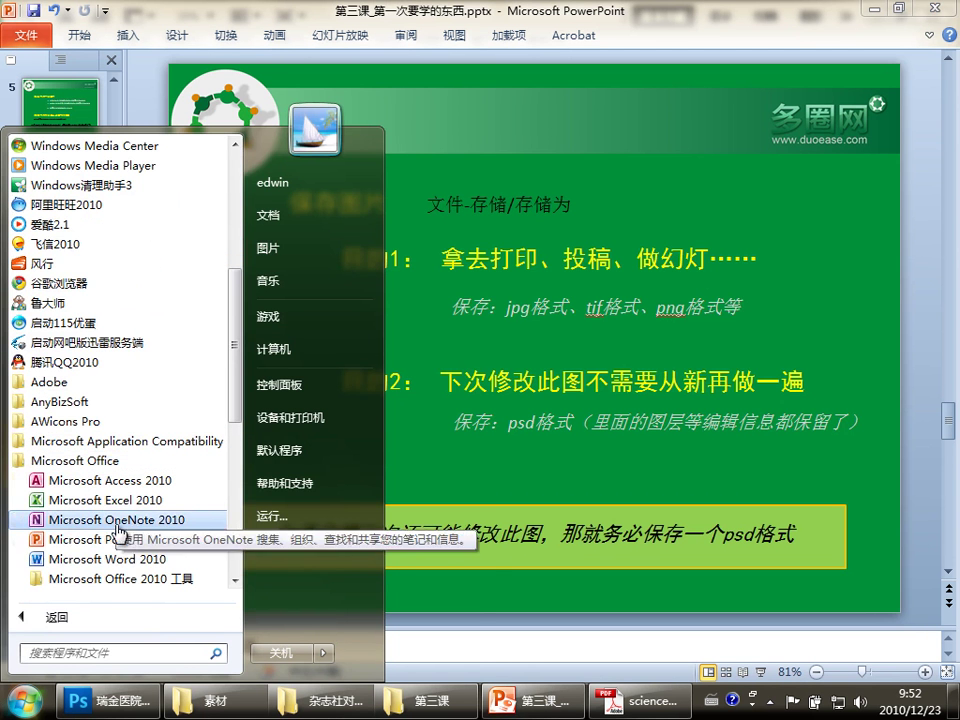
key(super)
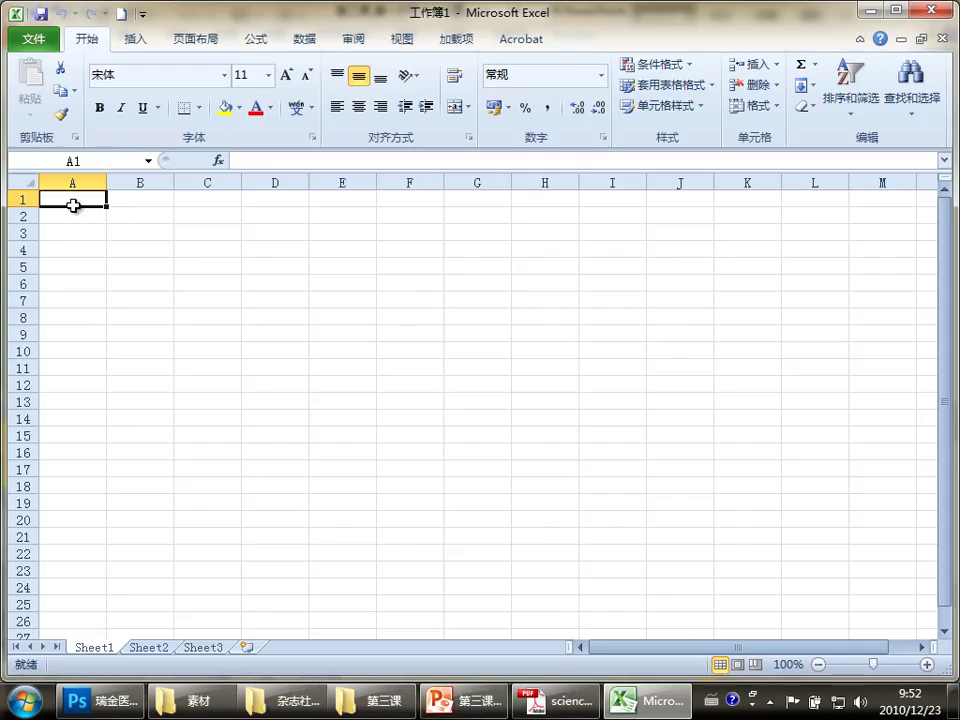
Enter the value 1 in cell A1.
drag(73, 204, 706, 580)
text(1)
key(Return)
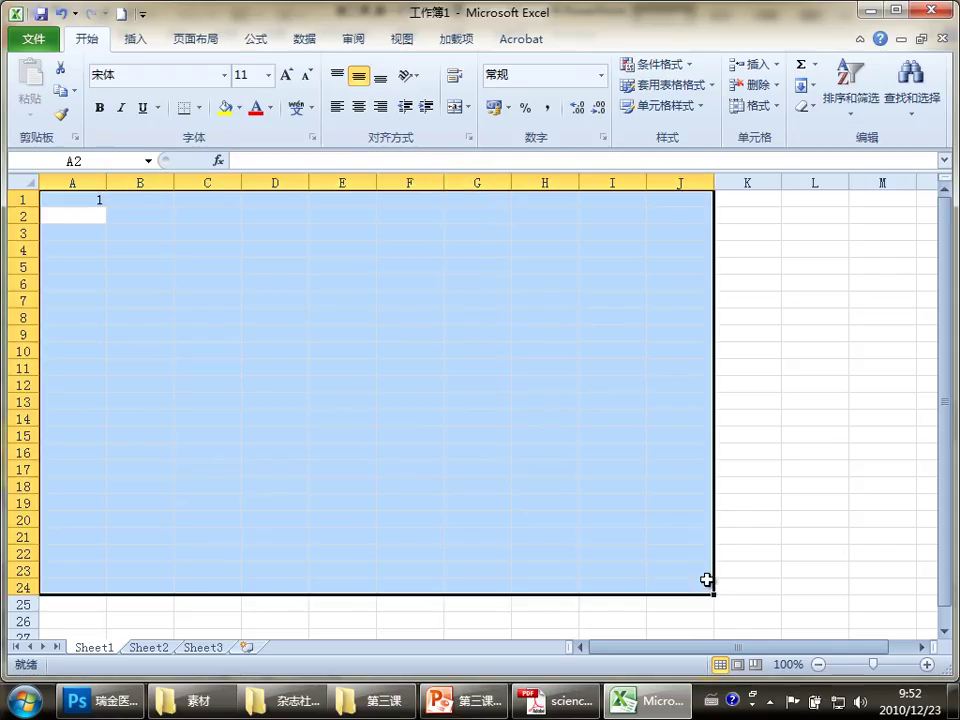
click(742, 420)
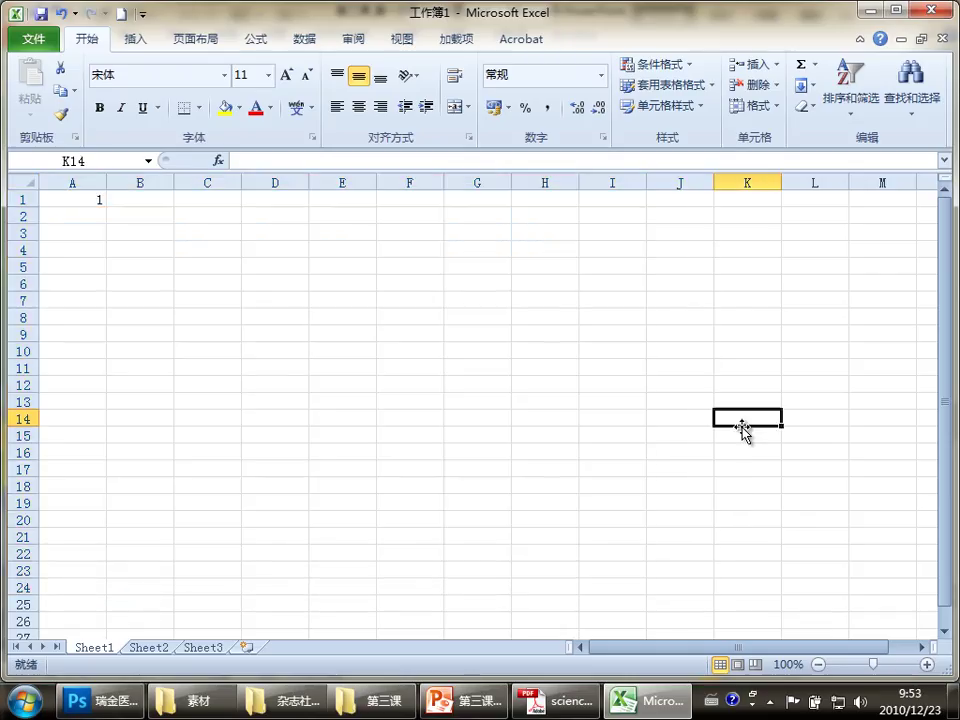
click(86, 203)
click(89, 214)
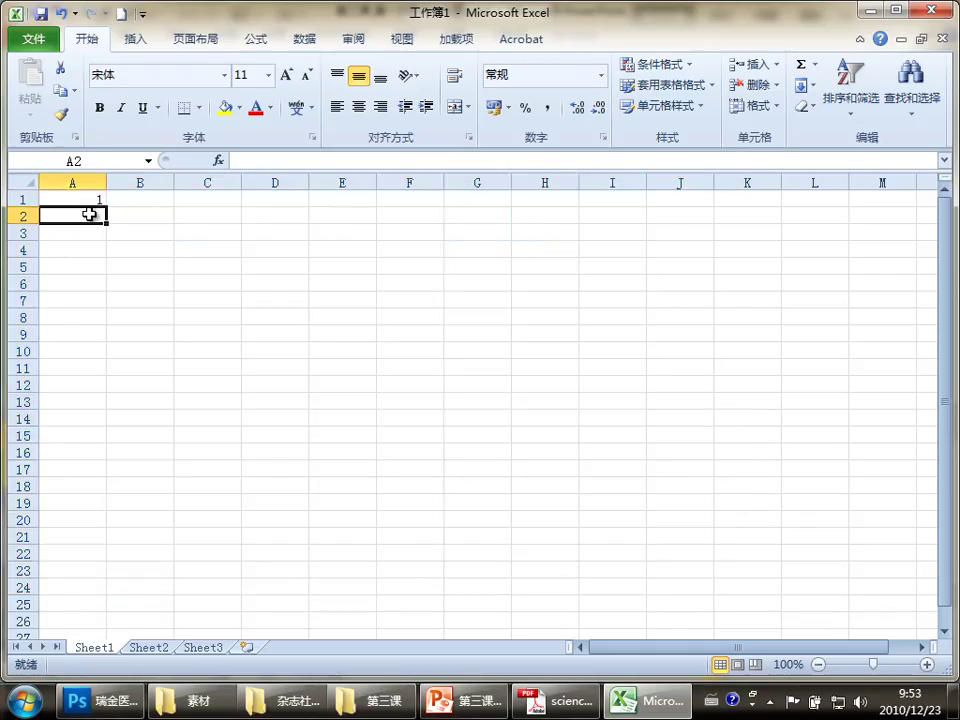
Fill every cell in A2:I39 with 1 using Ctrl+Enter.
drag(89, 214, 643, 606)
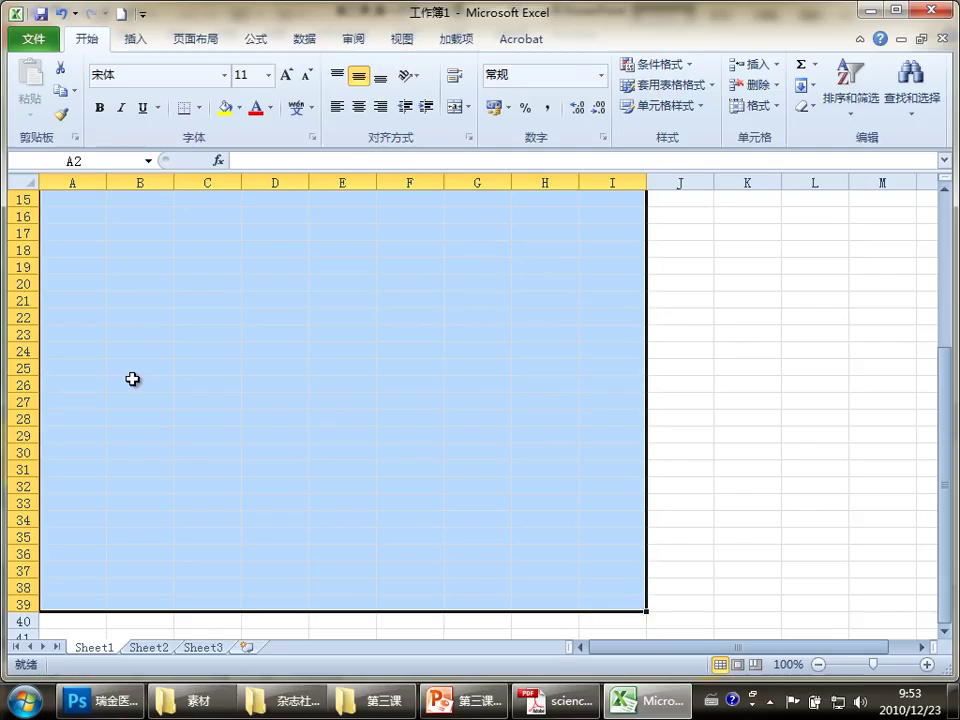
text(1)
key(ctrl+Return)
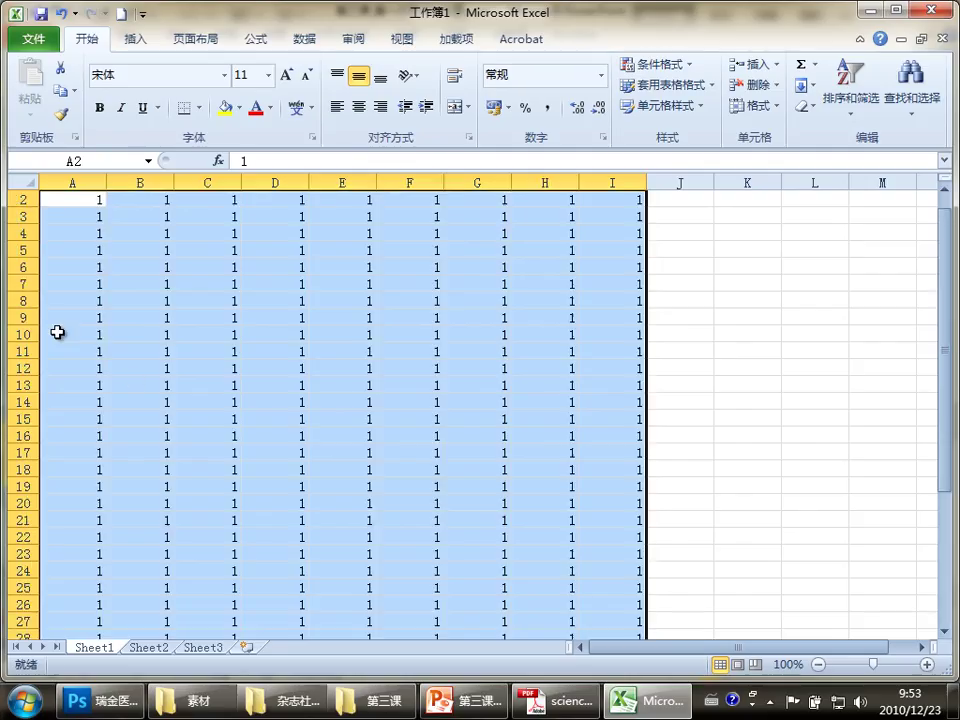
click(686, 347)
Select A2:I22 to show a total of 189, then close Excel without saving.
scroll(700, 367, up, 1)
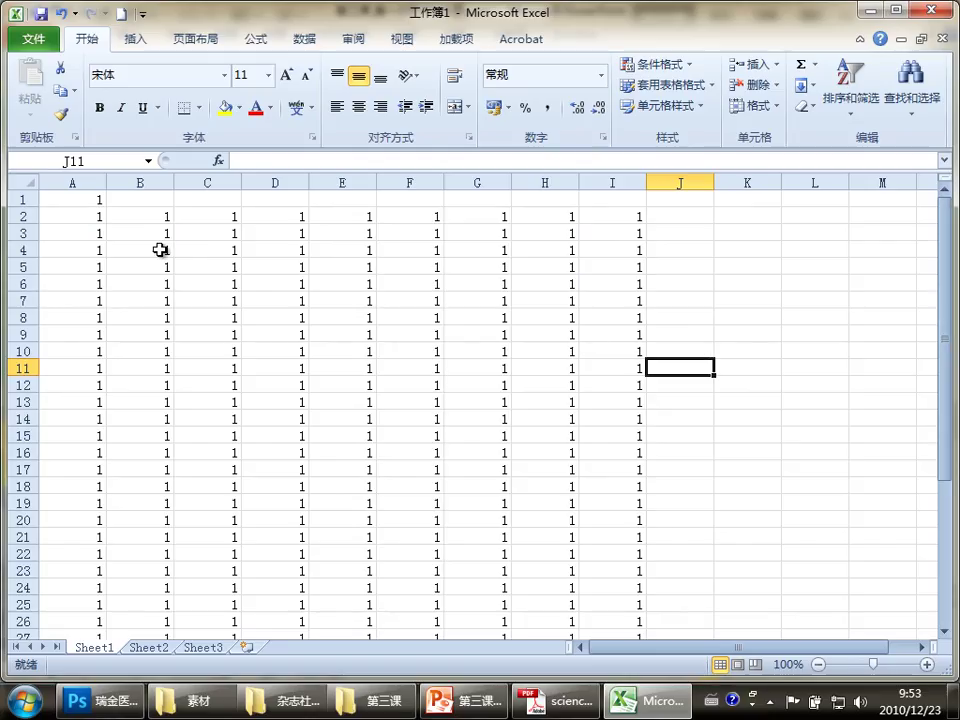
mouse_move(90, 216)
mouse_down()
mouse_move(255, 356)
mouse_move(557, 545)
mouse_move(606, 550)
mouse_up()
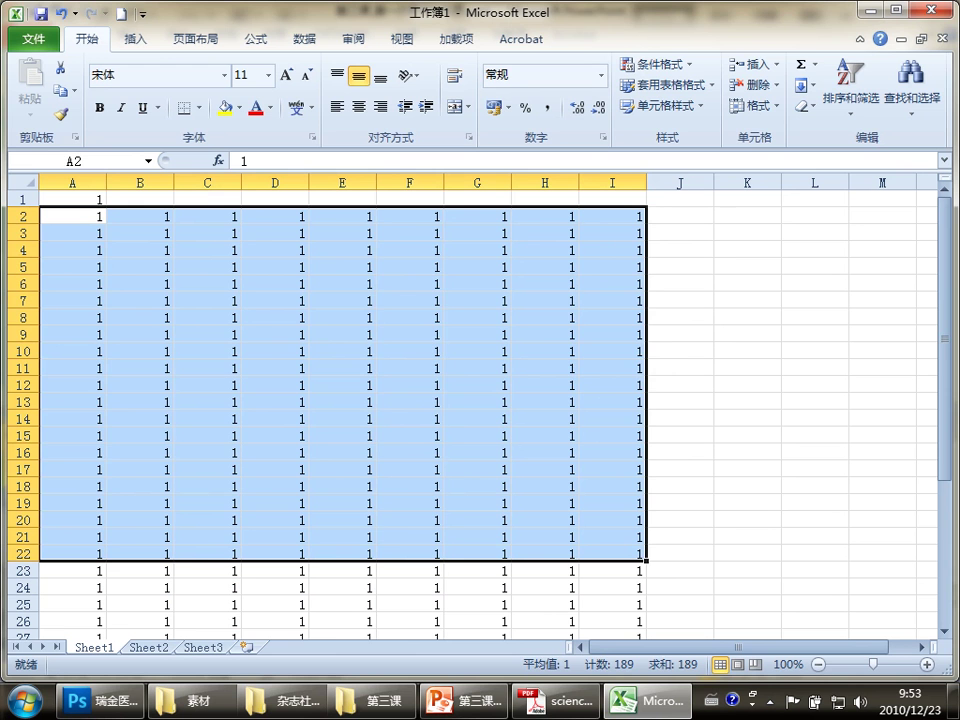
key(alt+F4)
click(456, 372)
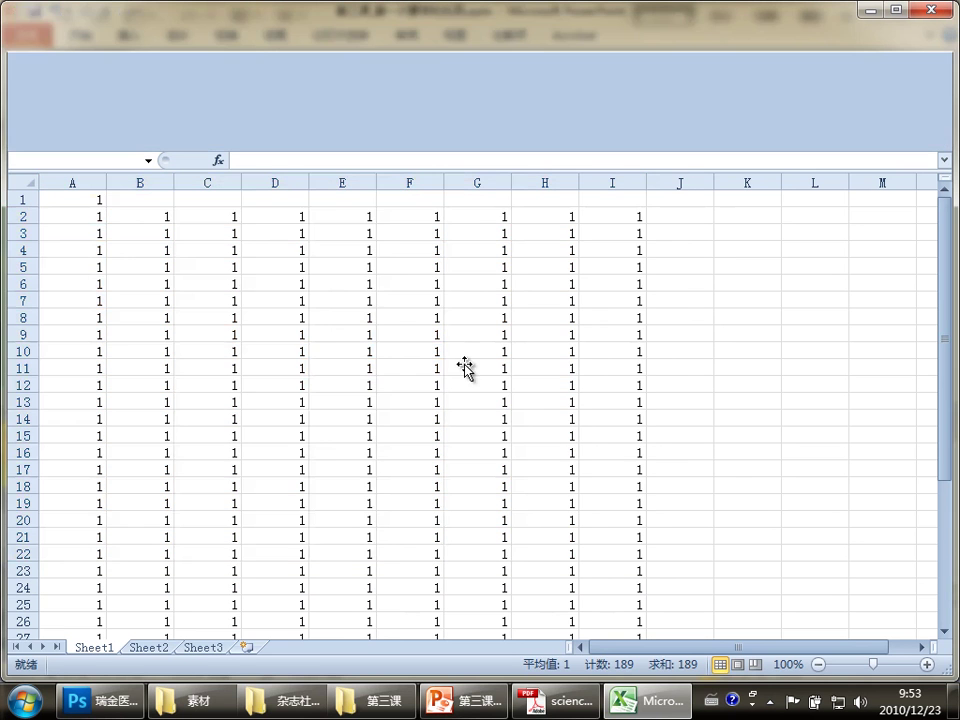
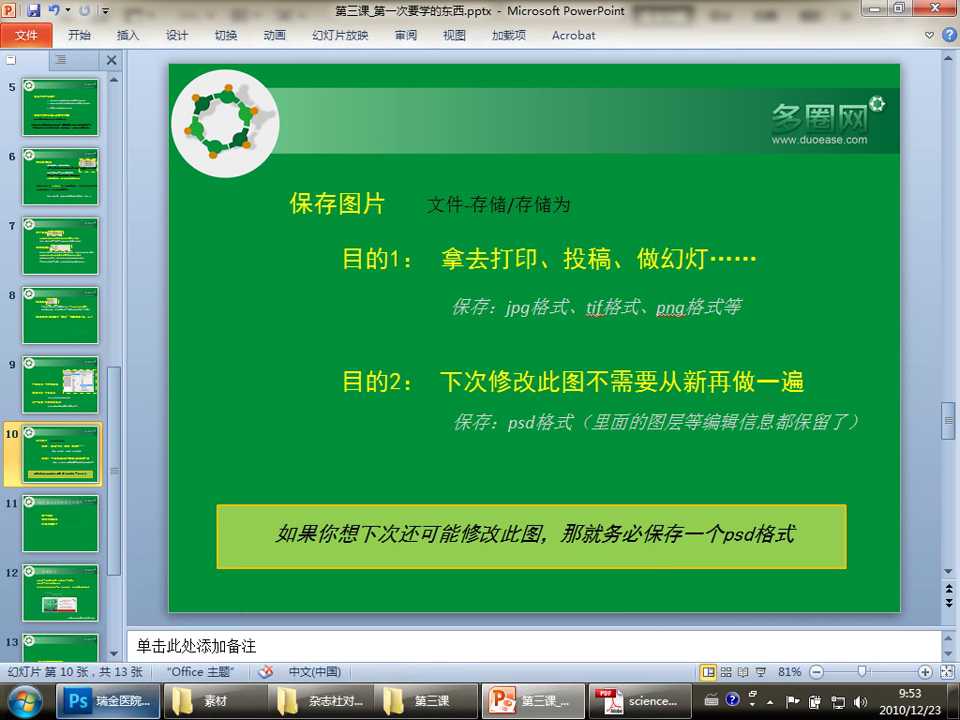
Close the transparent logo PNG and the hospital building PSD, leaving Photoshop empty.
click(110, 700)
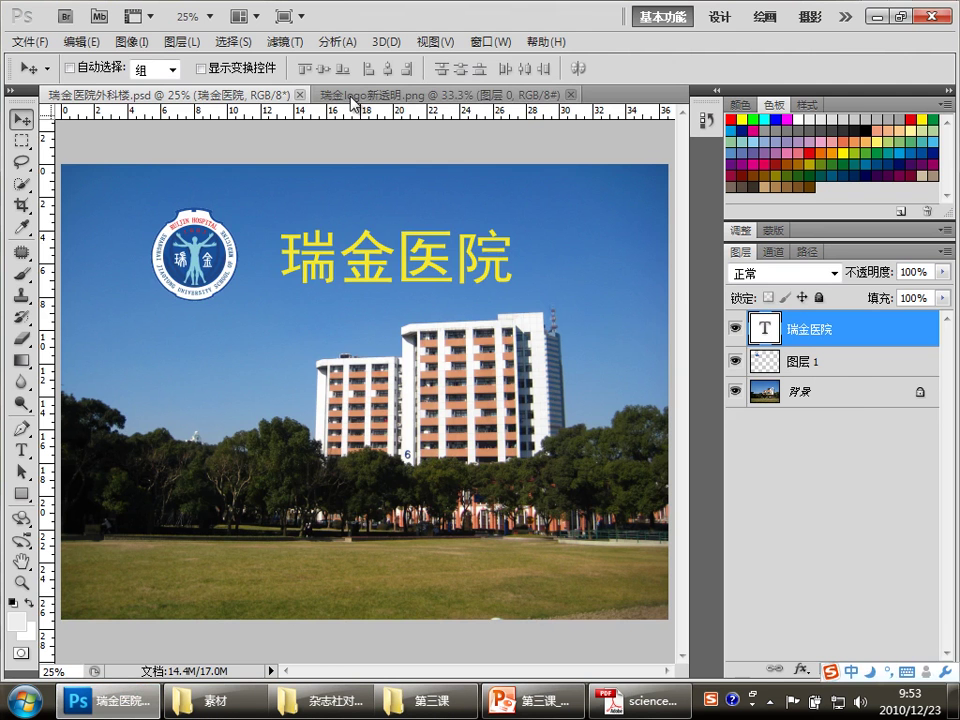
click(360, 95)
click(570, 94)
mouse_move(423, 700)
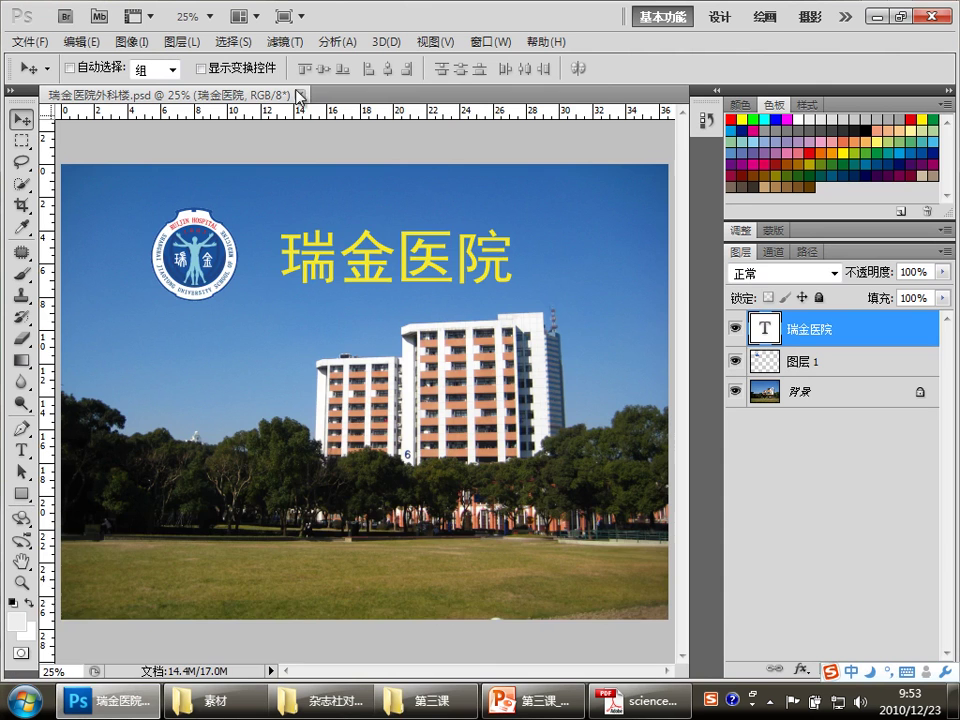
key(ctrl+w)
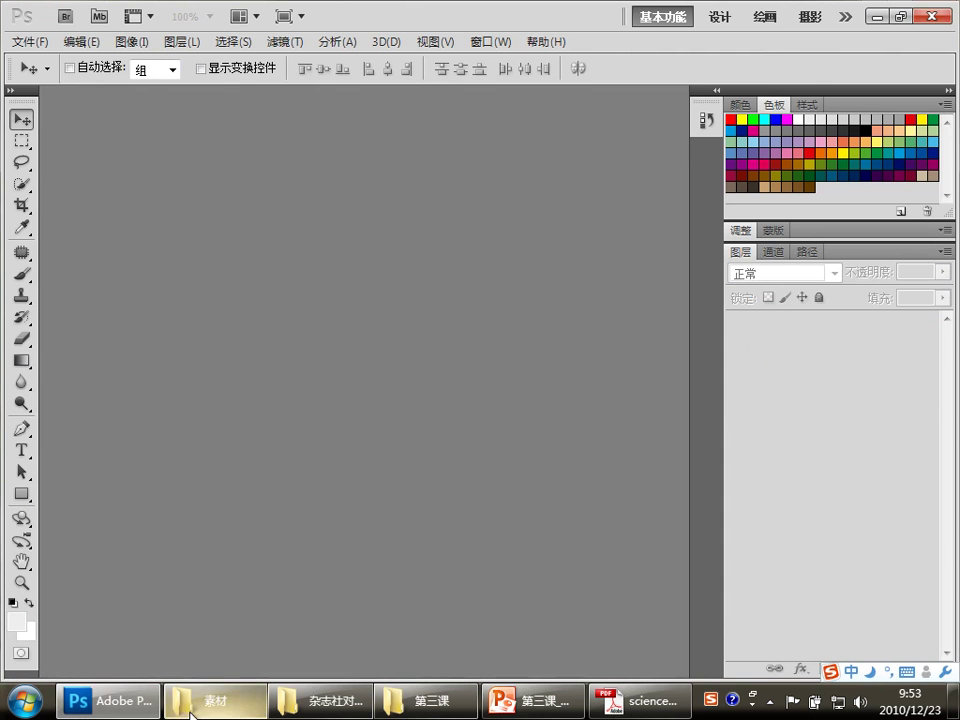
Drag 瑞金医院外科楼2.jpg from the 素材 folder onto Photoshop to open it.
click(215, 700)
click(808, 158)
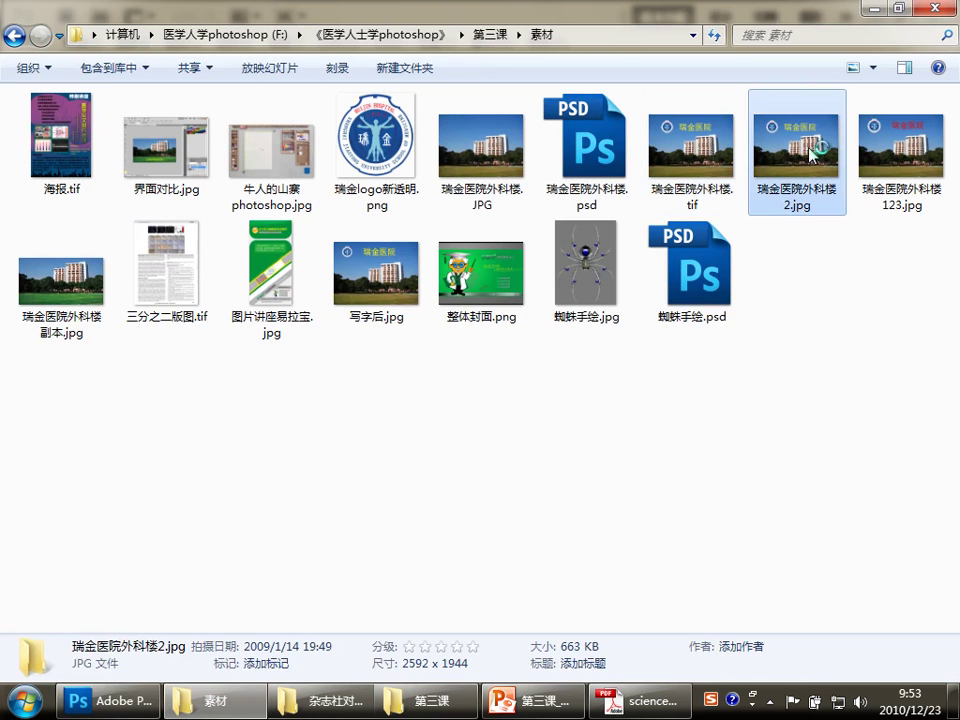
mouse_move(810, 160)
mouse_down()
mouse_move(148, 680)
mouse_move(264, 330)
mouse_up()
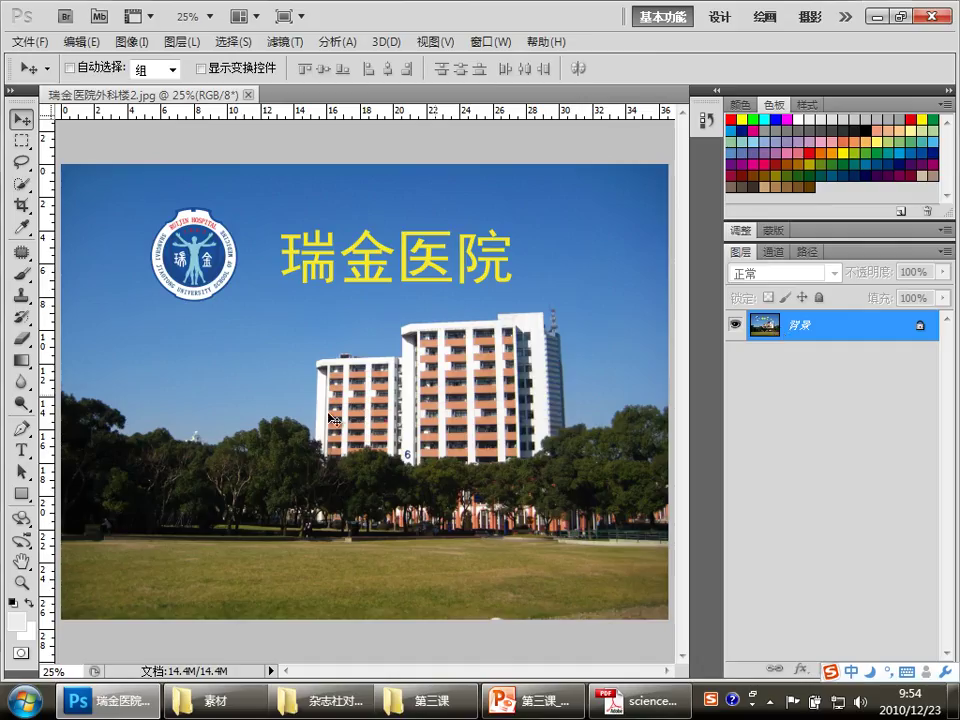
Erase across the 瑞金医院 title, then close the photo without saving.
click(21, 338)
drag(290, 267, 495, 253)
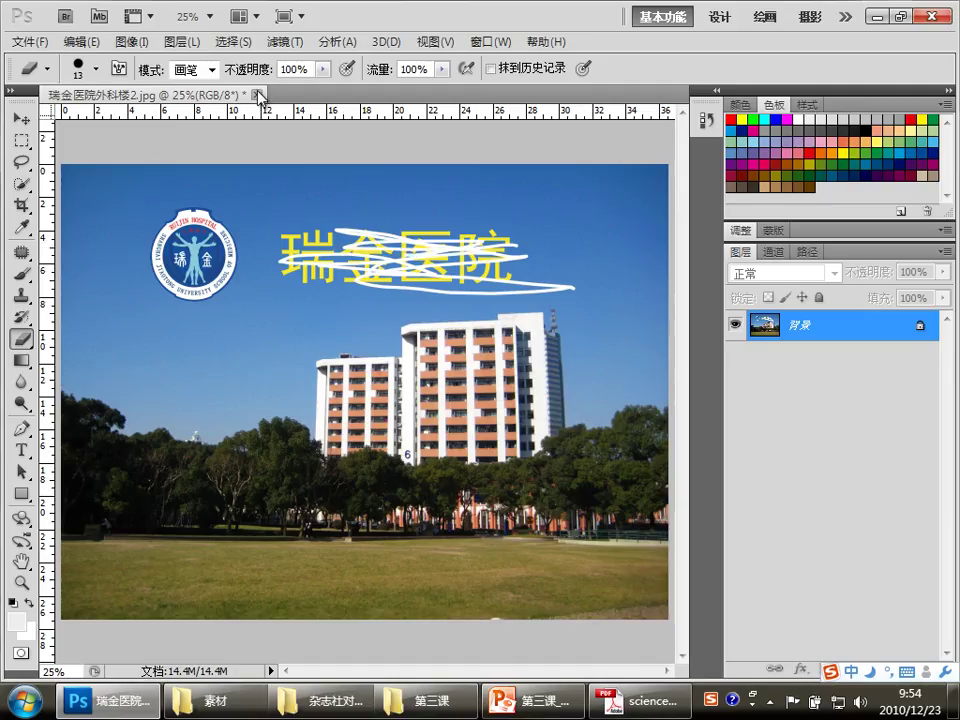
click(258, 92)
click(514, 268)
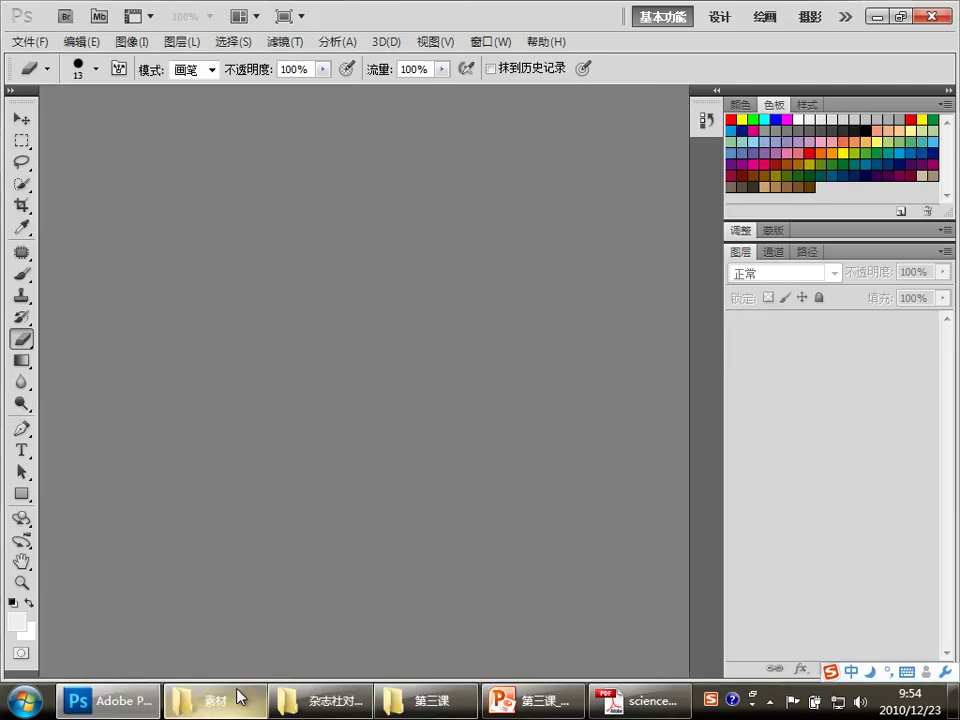
mouse_move(213, 700)
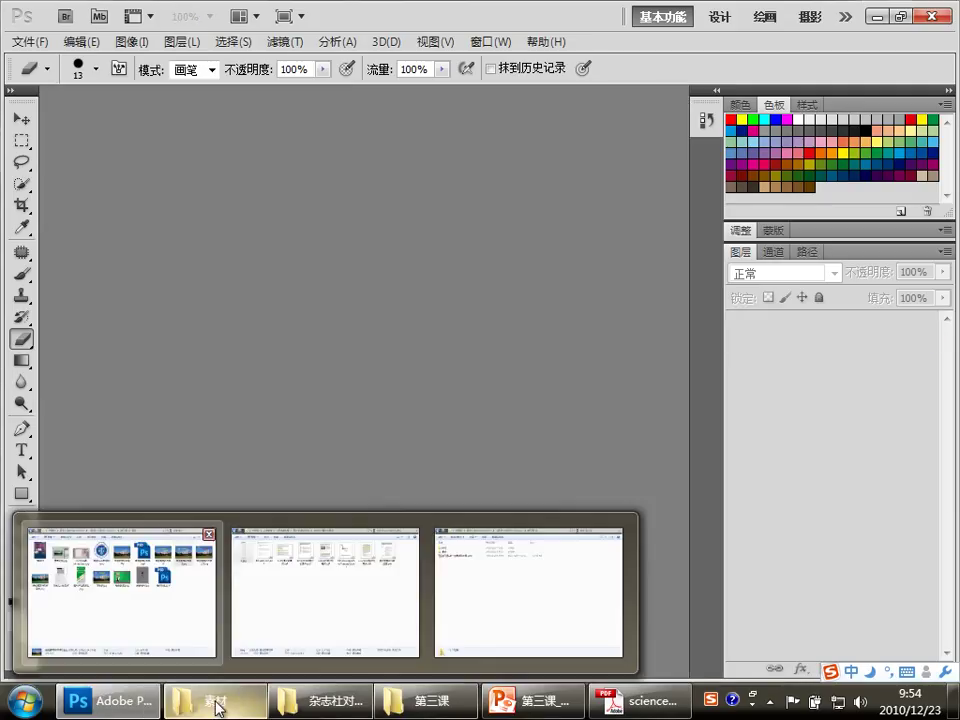
click(120, 590)
Drag the layered 瑞金医院外科楼.psd from the 素材 folder into Photoshop.
click(471, 503)
click(592, 148)
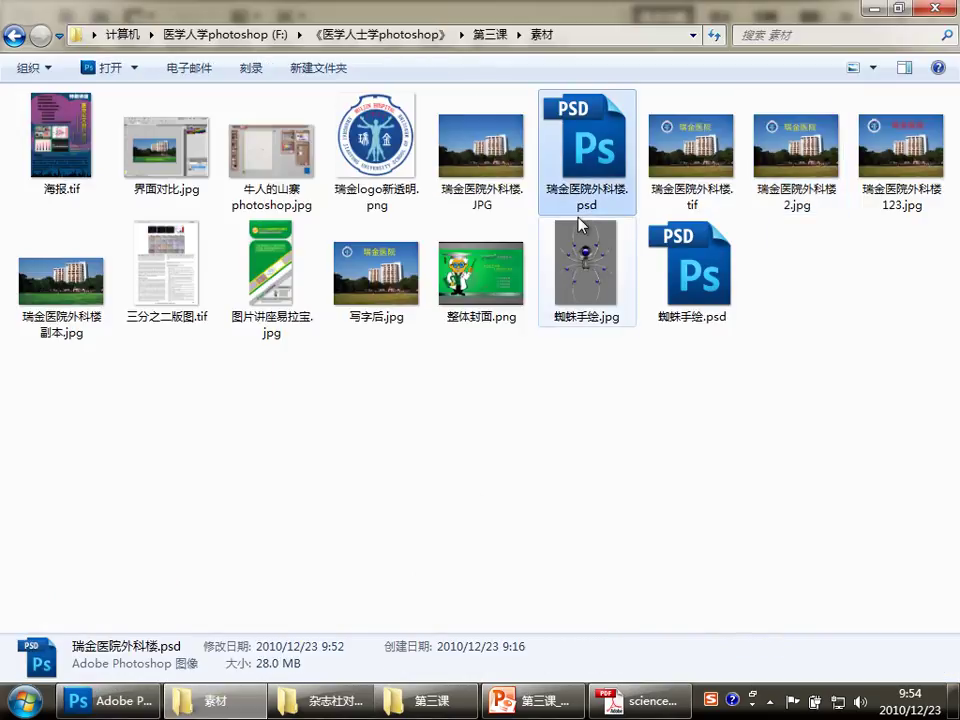
mouse_move(585, 165)
mouse_down()
mouse_move(125, 705)
mouse_move(227, 338)
mouse_up()
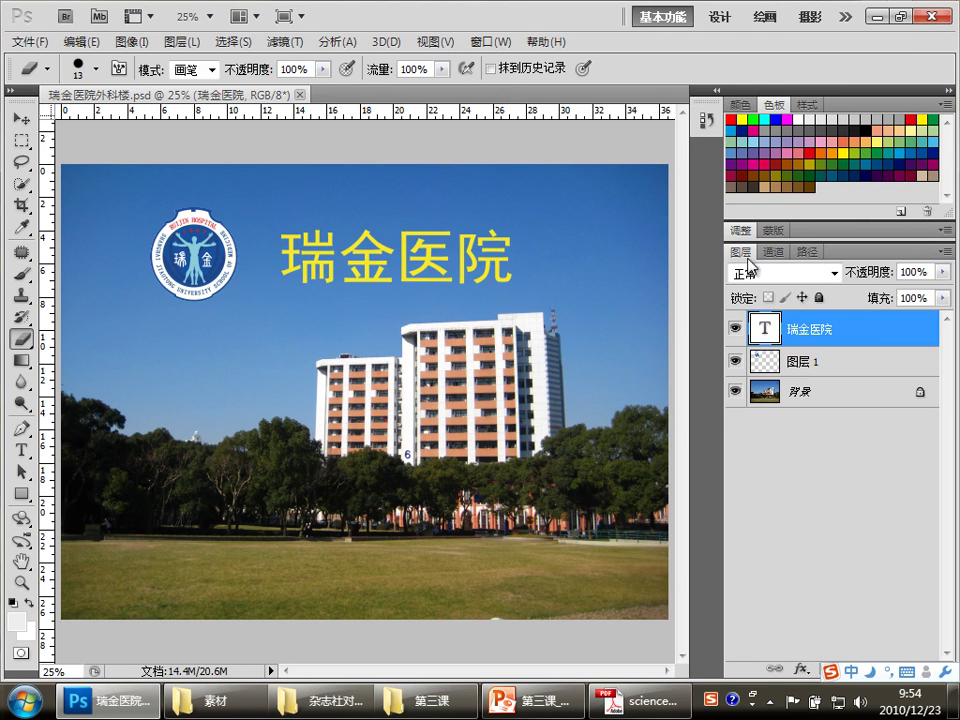
Hide and reshow the 瑞金医院 text layer and the 图层 1 logo layer.
click(737, 330)
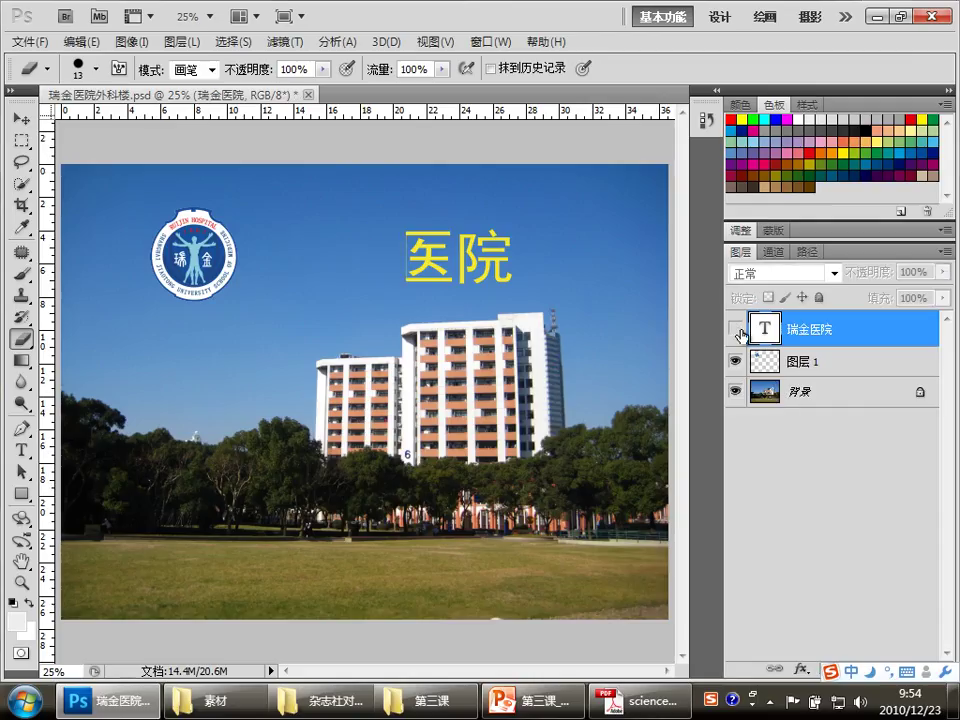
click(737, 330)
click(736, 362)
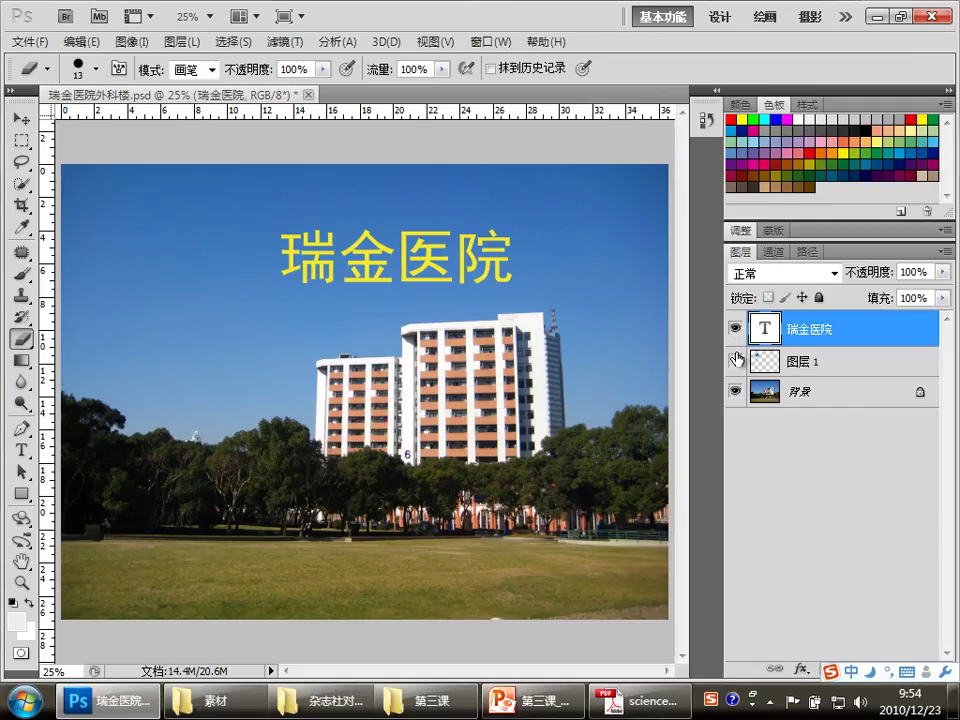
click(736, 361)
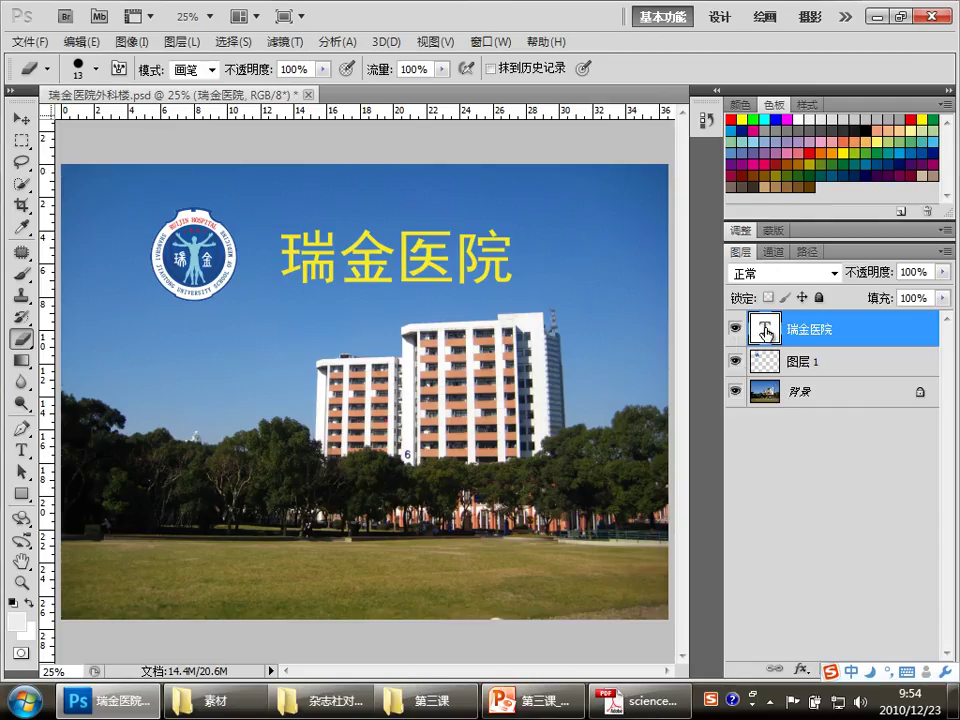
Recolor the 瑞金医院 title text from yellow to white.
double_click(765, 330)
click(612, 69)
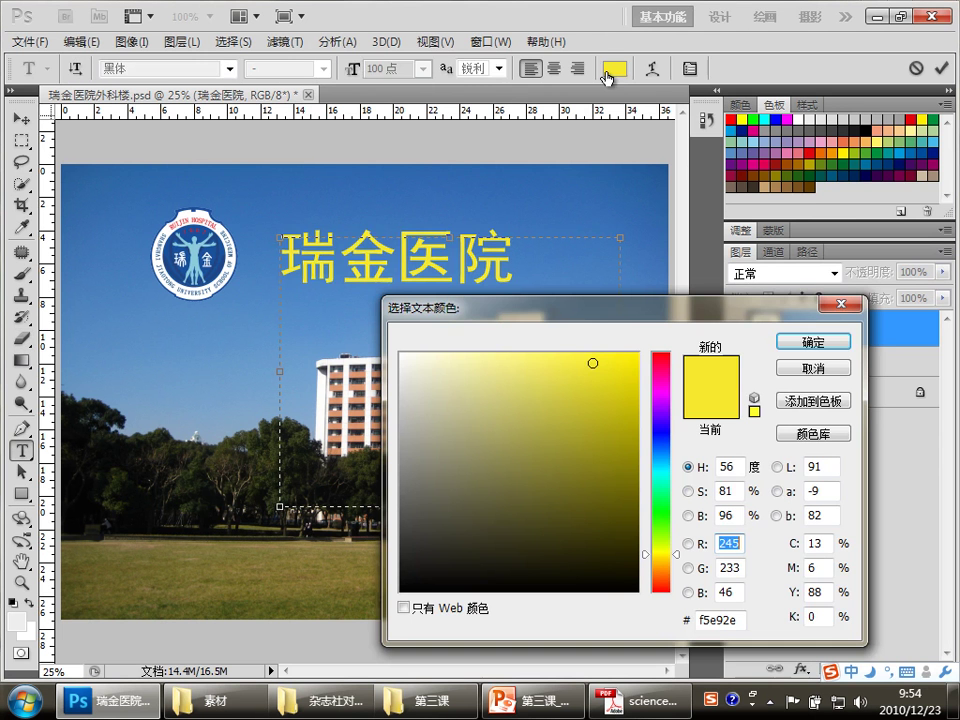
click(400, 354)
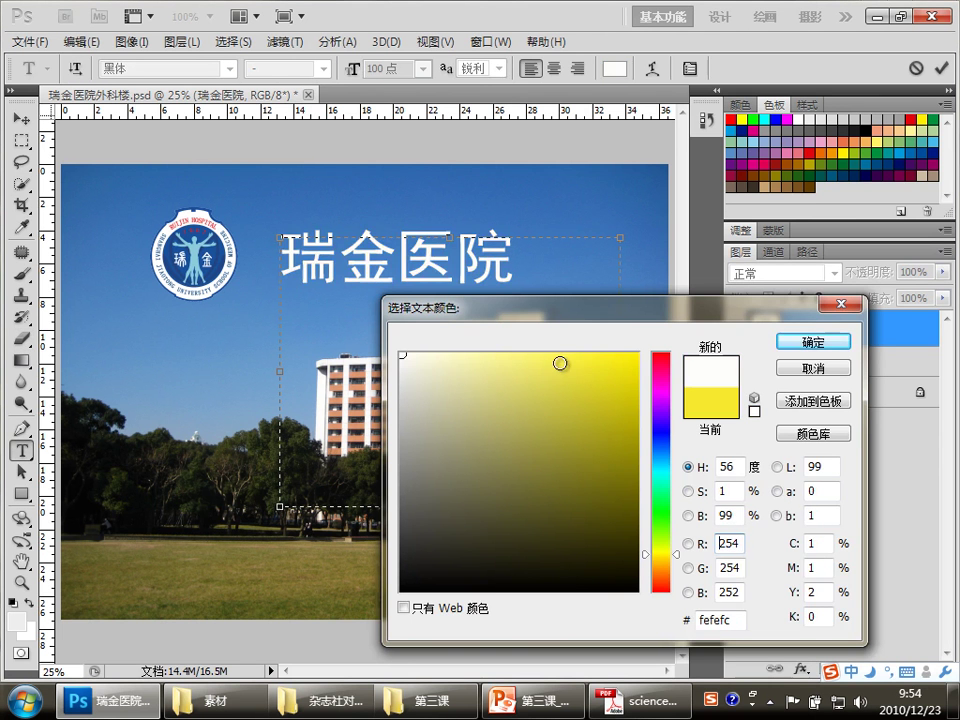
click(813, 341)
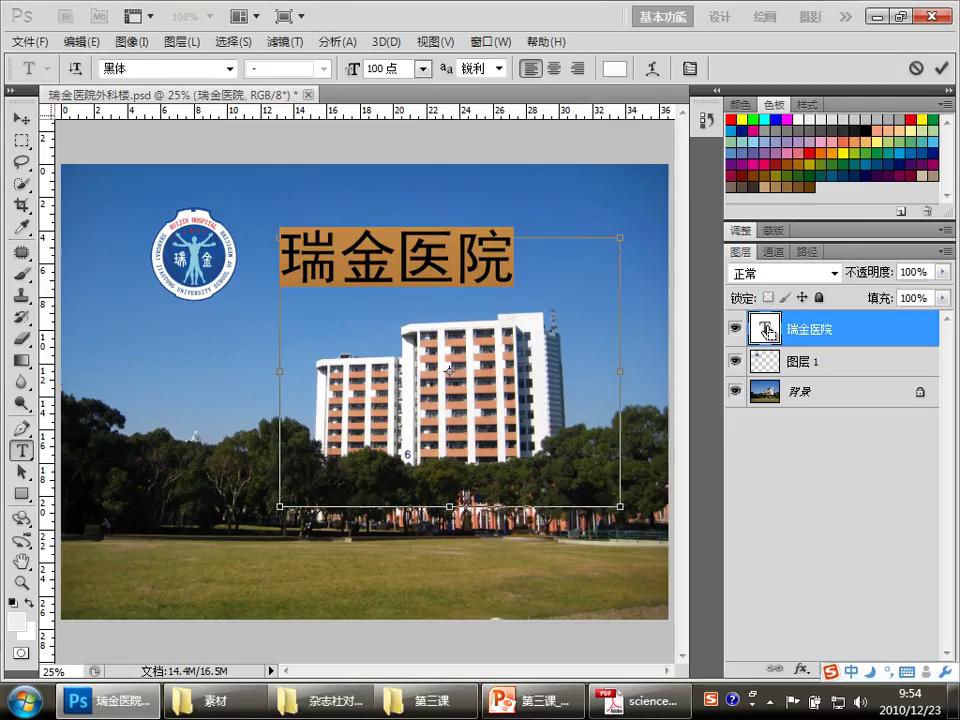
key(ctrl+Return)
Close 瑞金医院外科楼.psd without saving changes.
key(e)
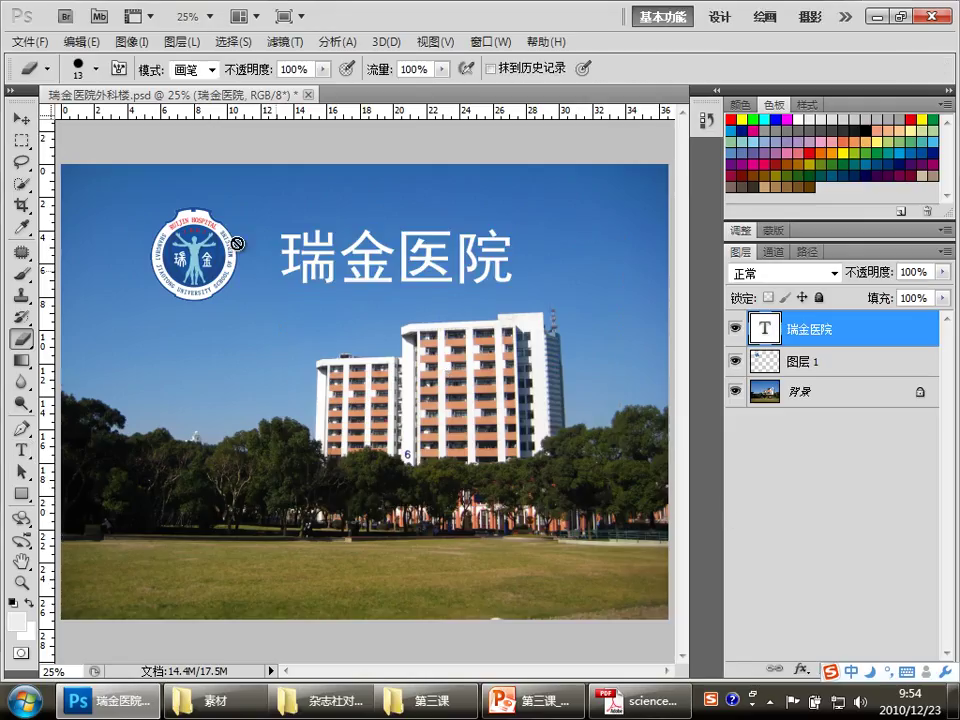
click(308, 93)
click(513, 273)
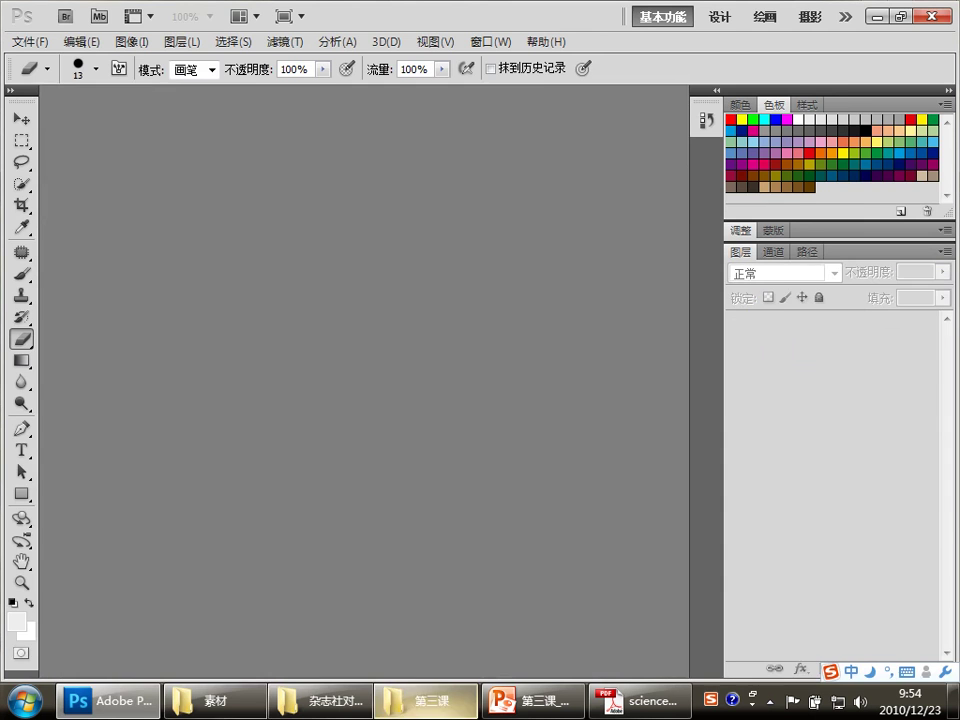
Return to the PowerPoint lesson's slide 10 on jpg/tif/png versus psd saving.
click(214, 700)
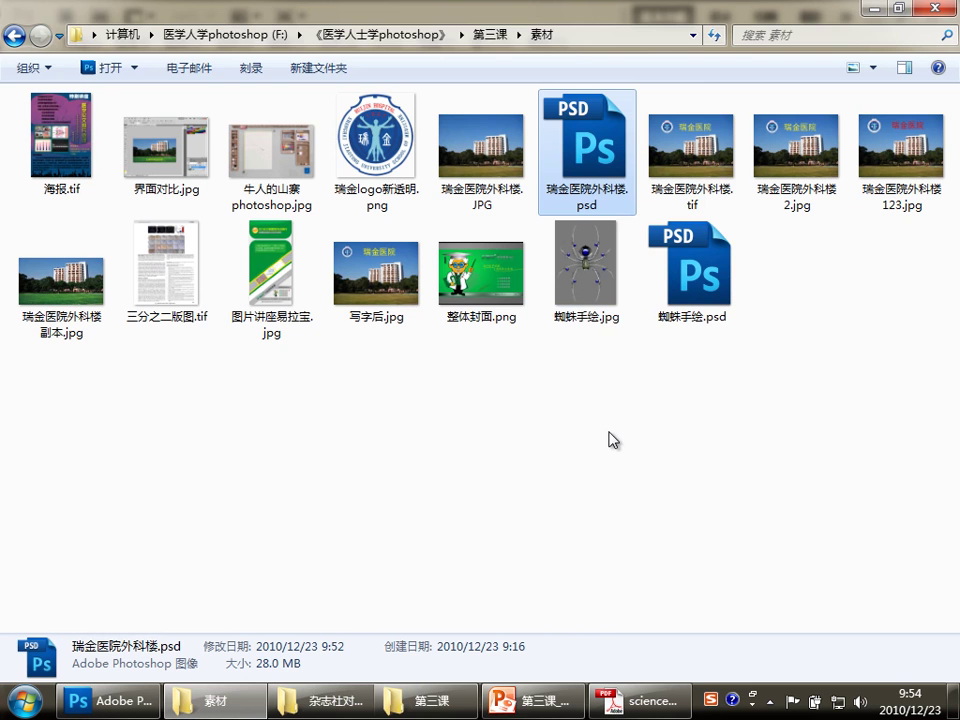
click(530, 700)
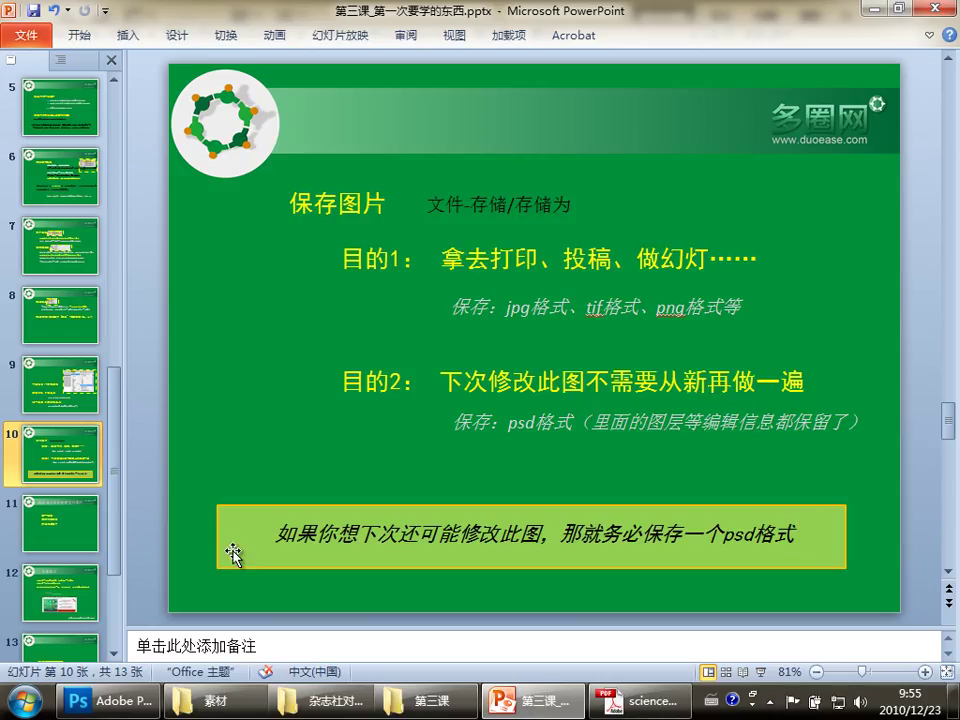
Scroll the slide thumbnails and display slide 4's topic list.
drag(118, 427, 115, 203)
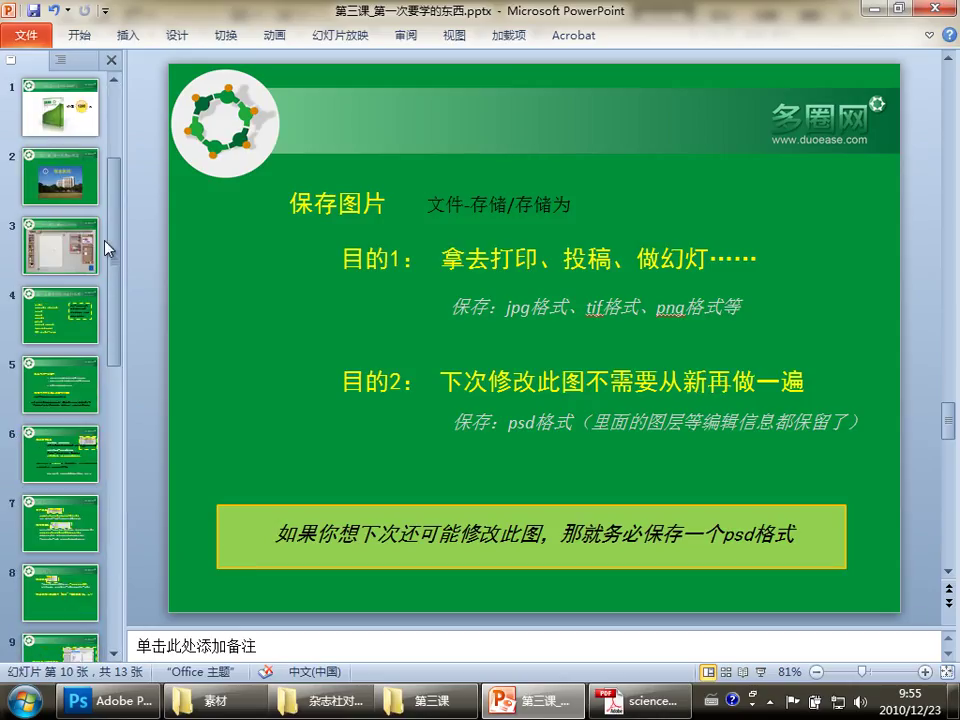
scroll(70, 260, down, 2)
click(57, 261)
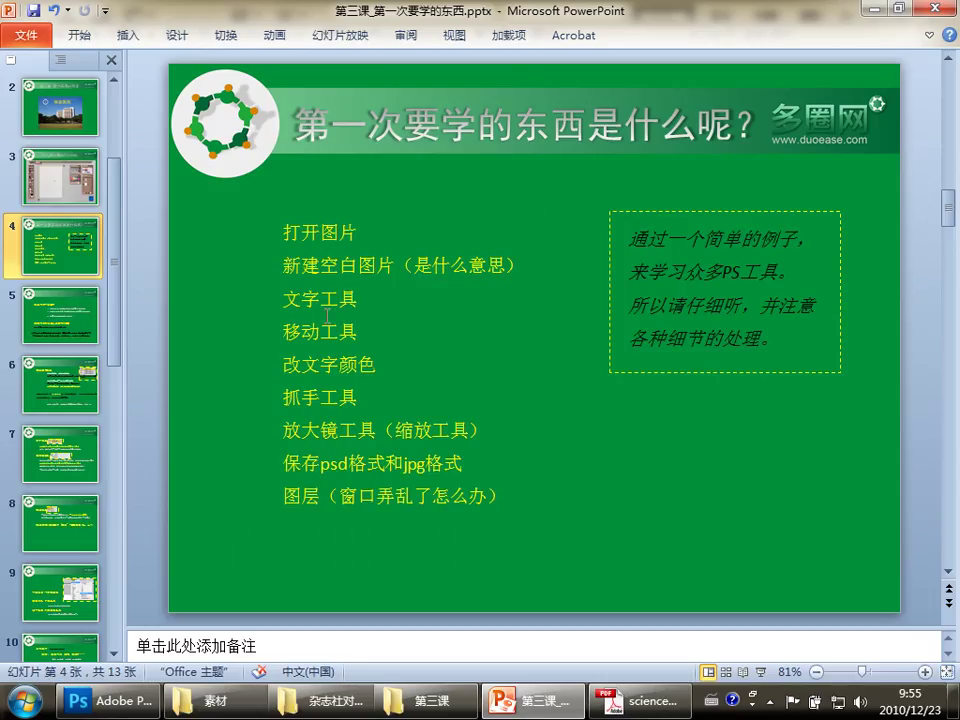
Select the Type tool in Photoshop, then go back to the PowerPoint slides.
click(125, 707)
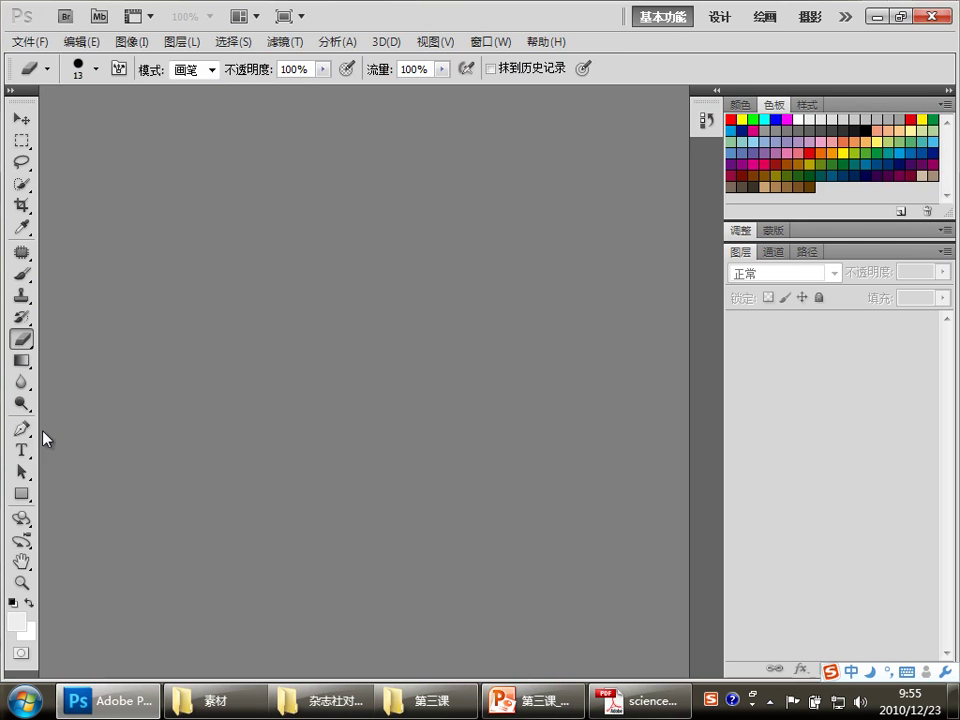
click(21, 450)
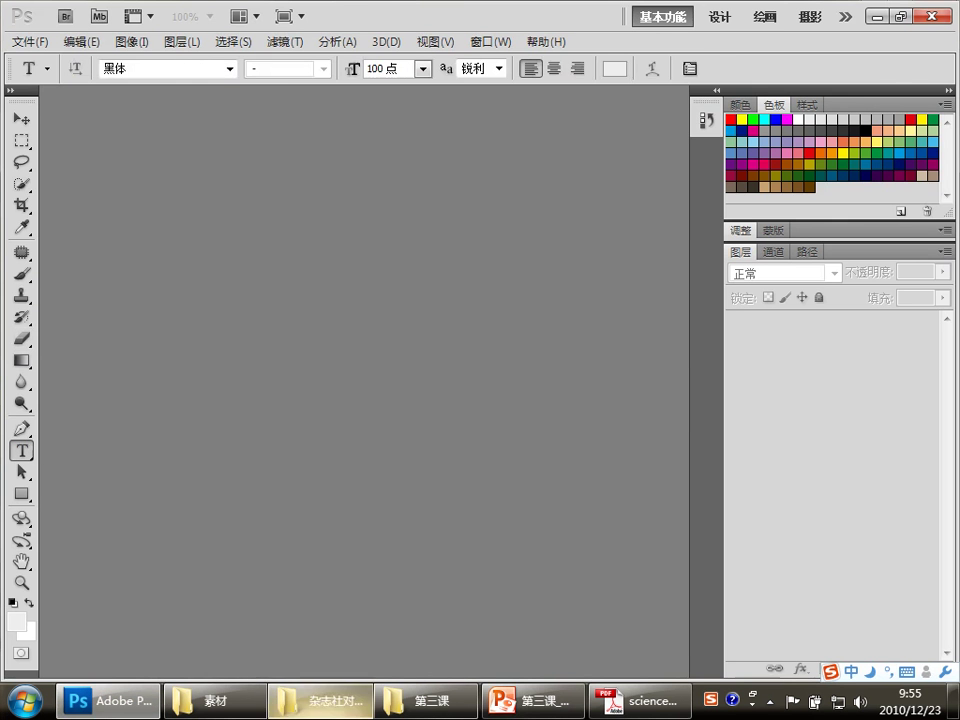
click(530, 701)
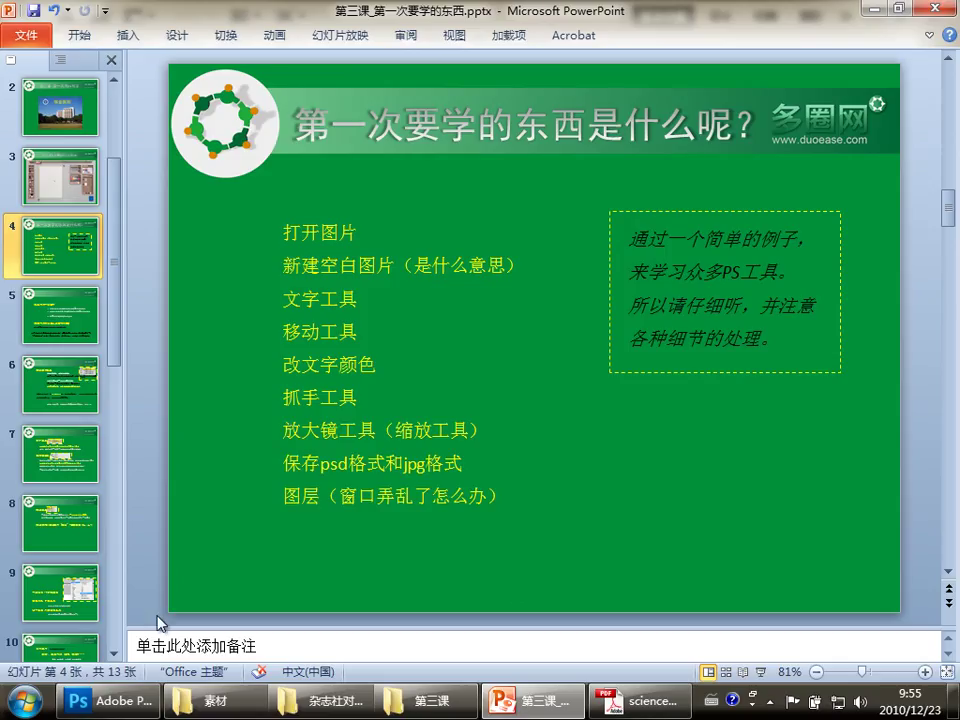
Scroll through the Science figure-requirements PDF in Acrobat, then return to Photoshop.
click(110, 701)
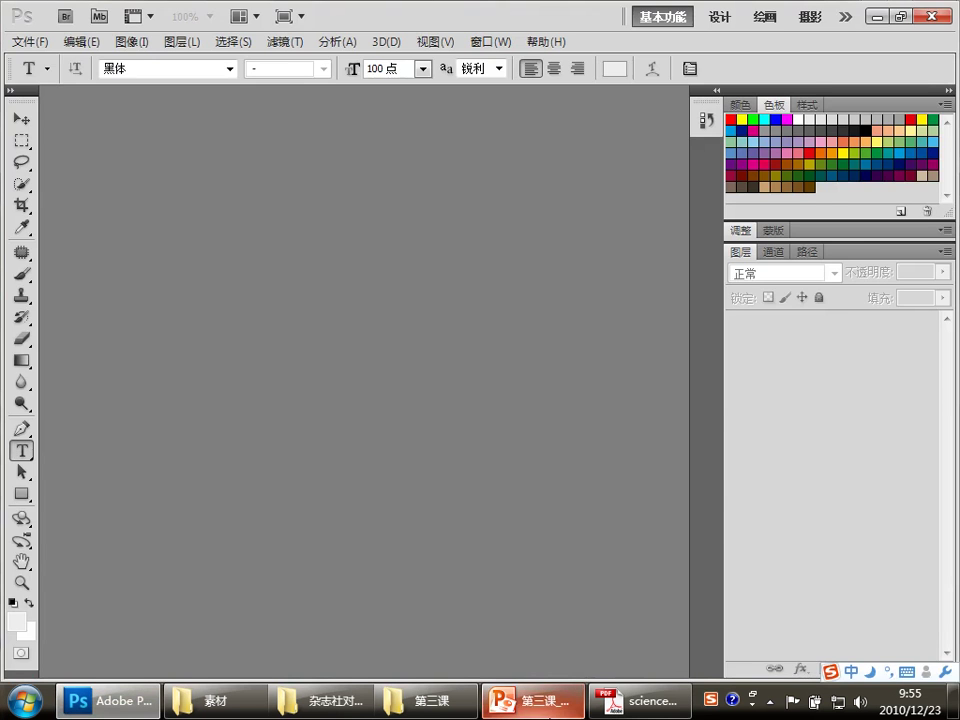
click(638, 700)
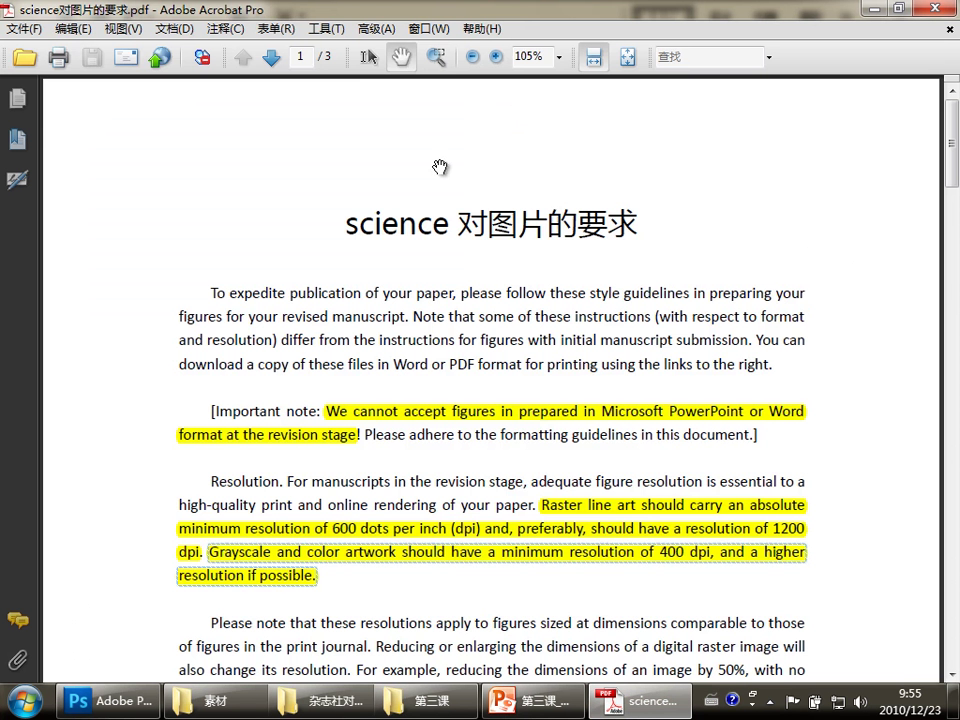
scroll(420, 300, down, 4)
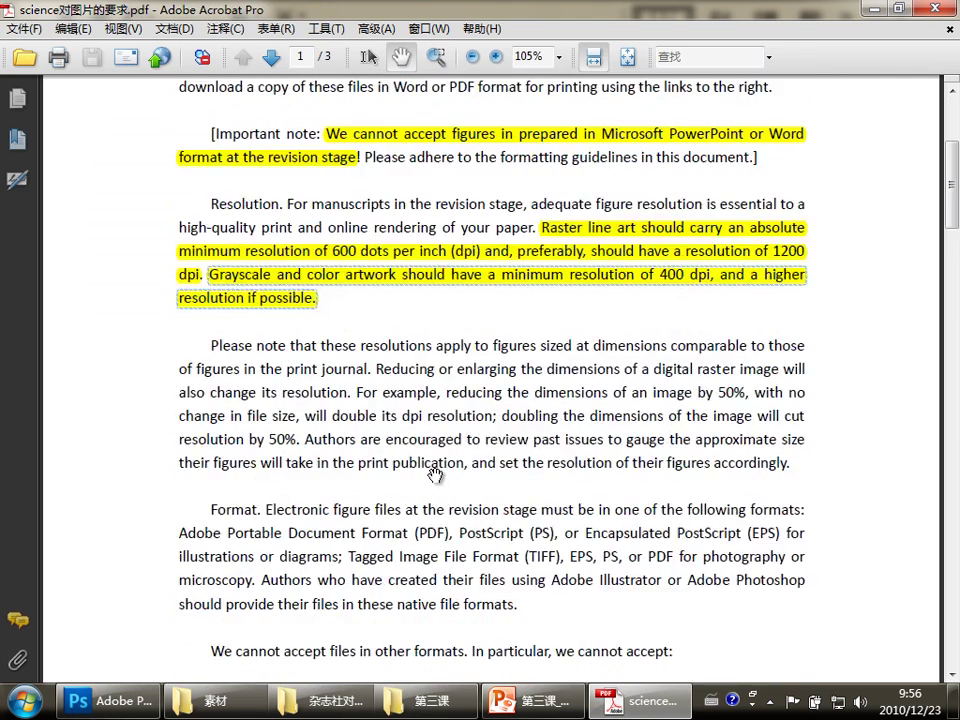
scroll(445, 478, down, 5)
scroll(460, 350, up, 7)
scroll(470, 350, up, 3)
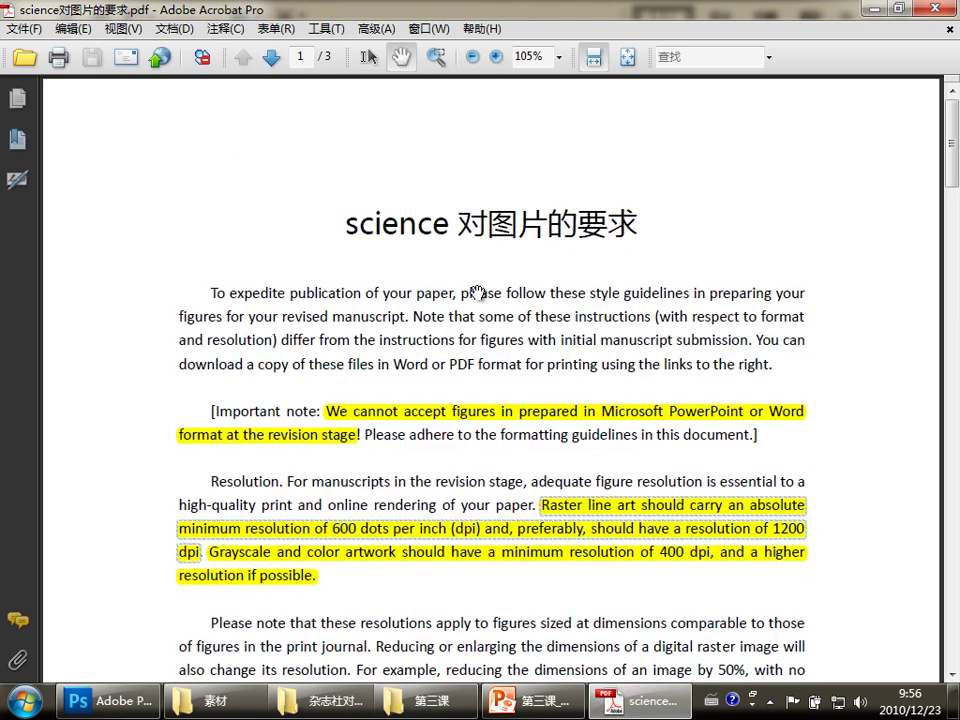
click(113, 700)
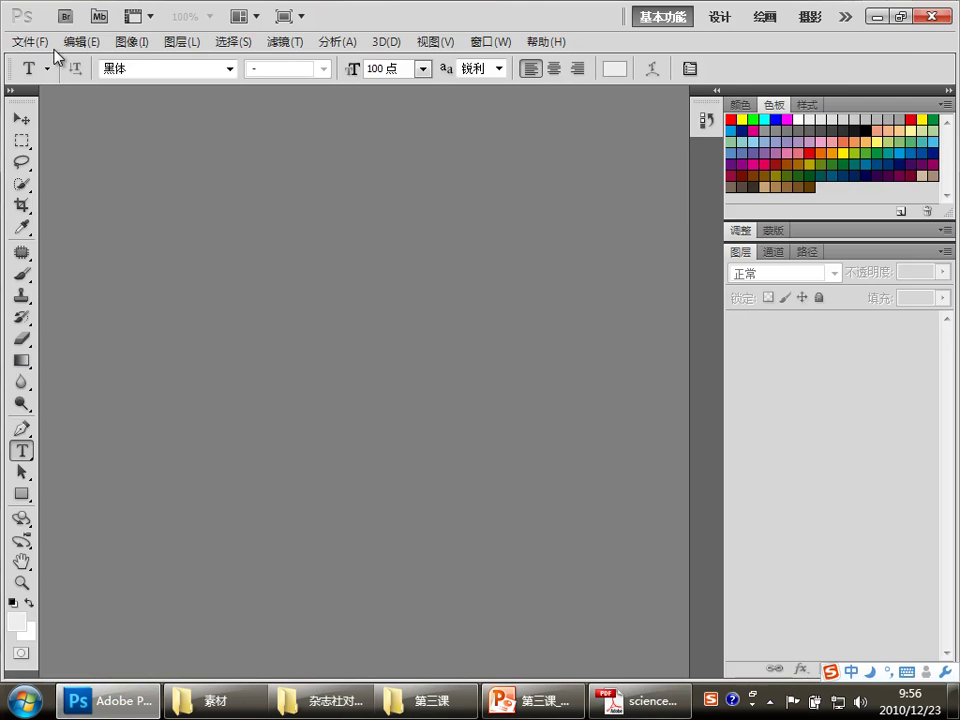
Drag 瑞金医院外科楼.JPG from the 素材 folder into Photoshop to open it.
click(212, 700)
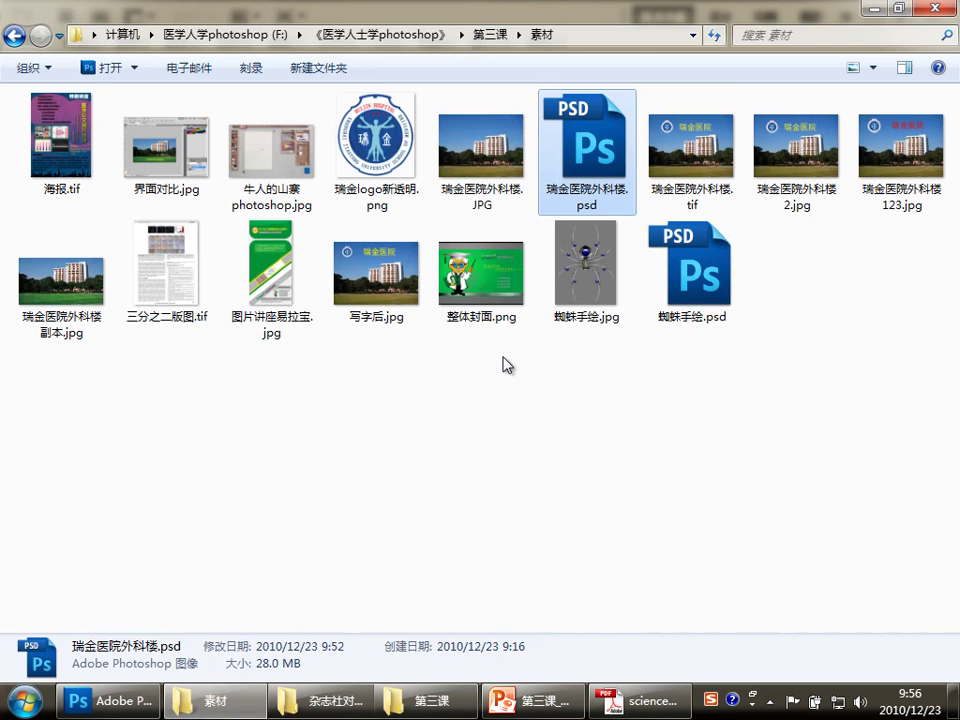
mouse_move(487, 170)
mouse_down()
mouse_move(182, 503)
mouse_move(201, 332)
mouse_up()
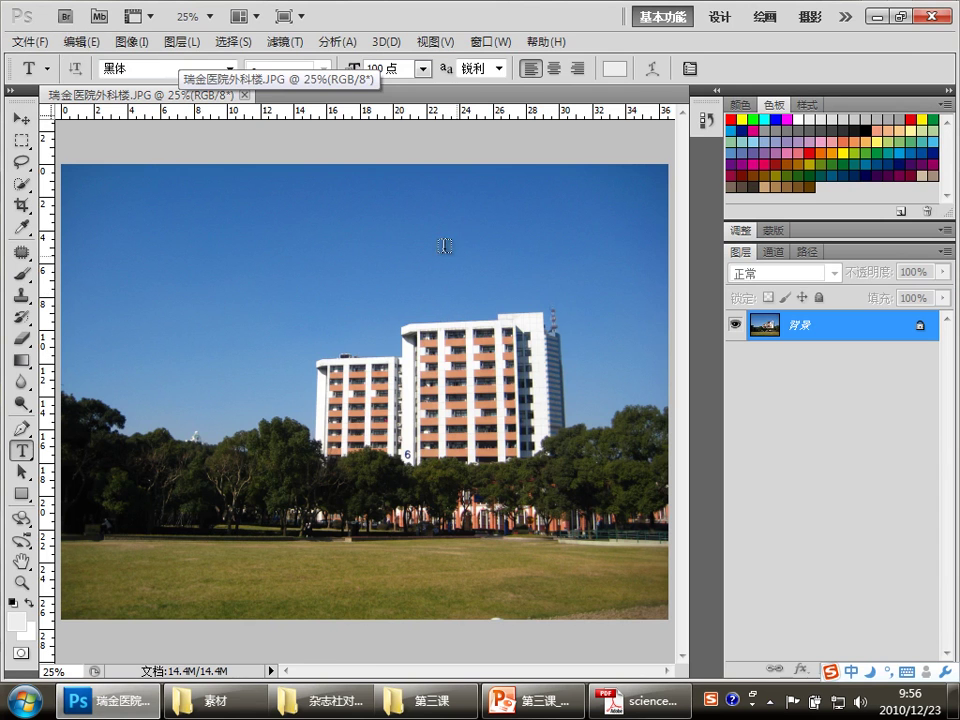
View 瑞金医院外科楼.JPG at 1:1 in Picasa, pan around it, then return to Photoshop.
click(226, 712)
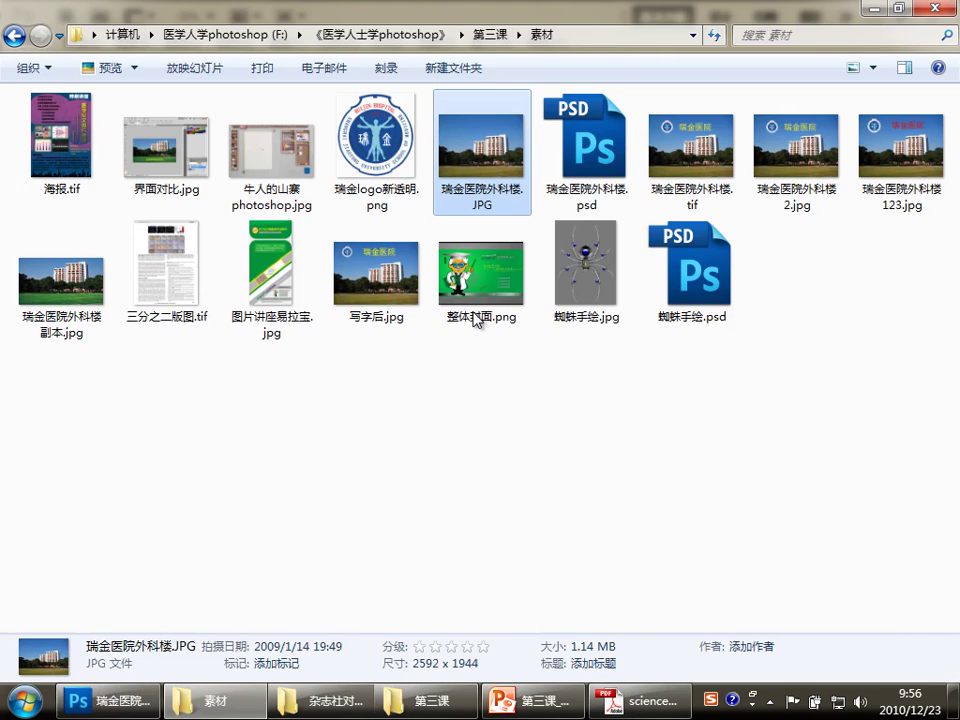
double_click(493, 178)
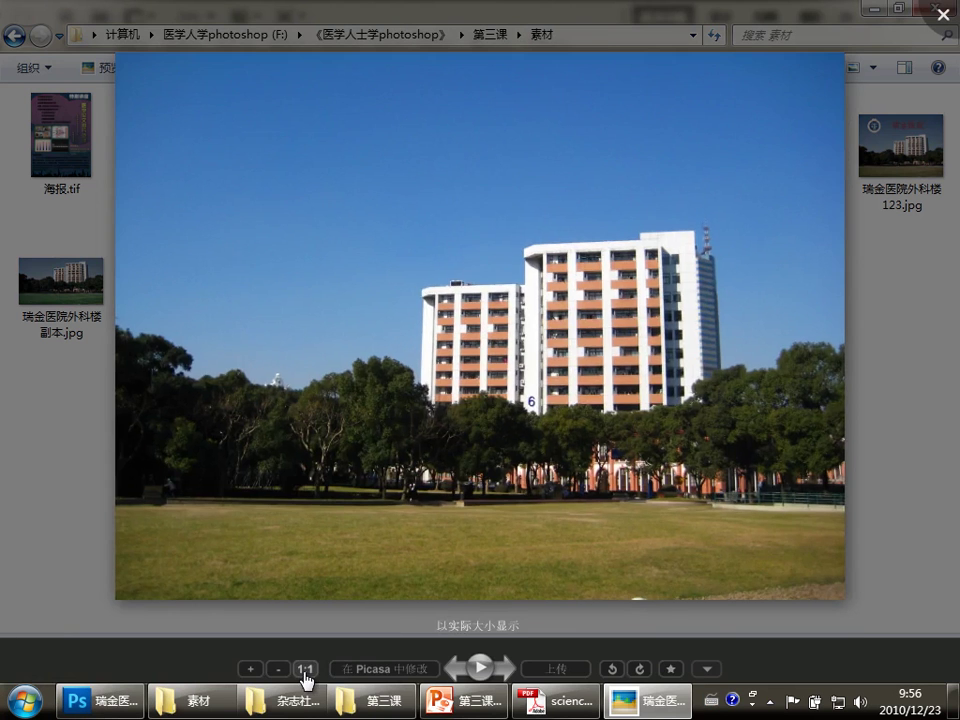
click(305, 670)
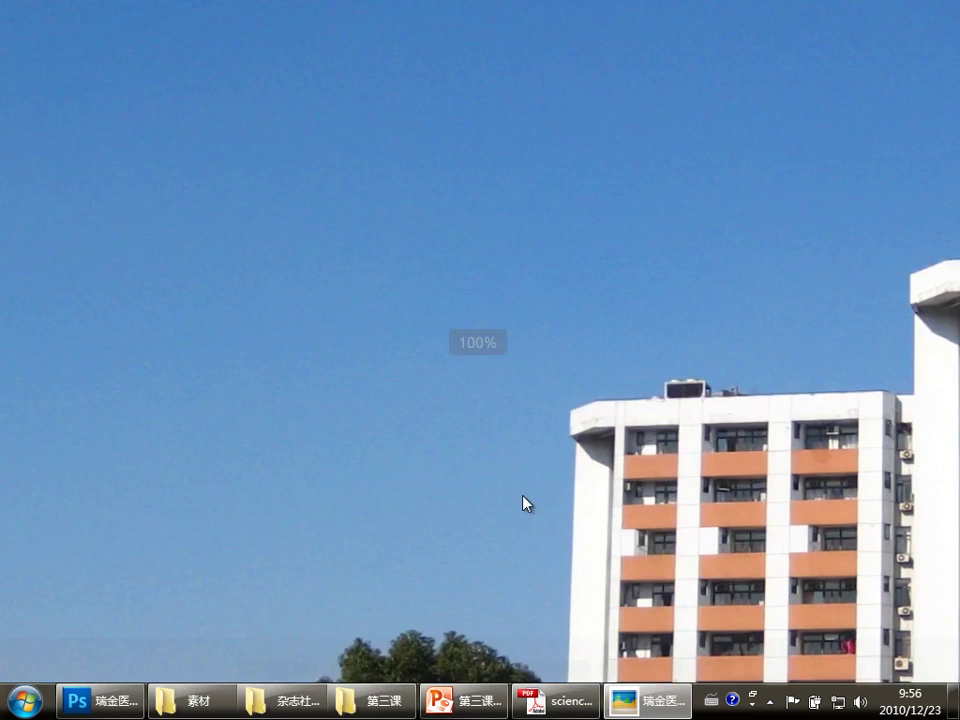
drag(527, 503, 161, 203)
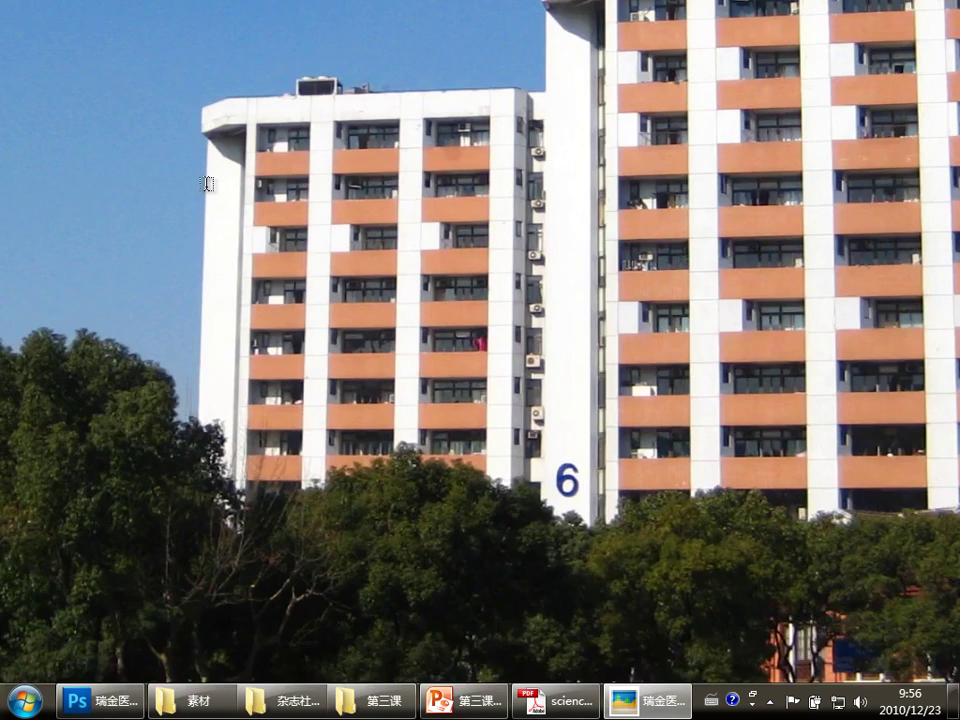
key(Escape)
click(141, 709)
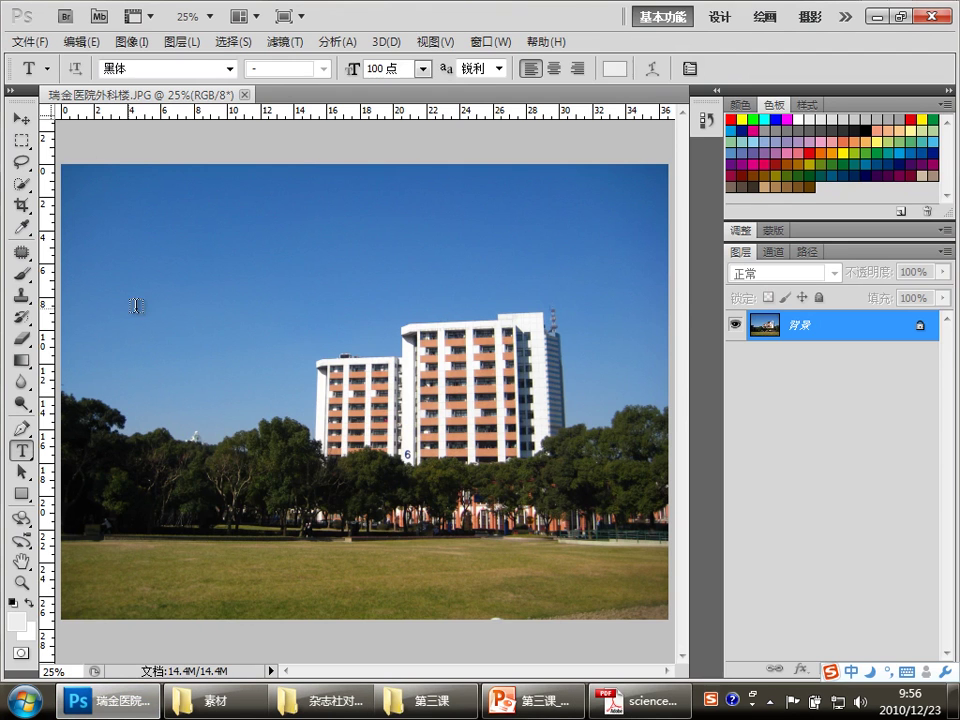
Magnify the building photo with the Zoom tool step by step up to 100%.
click(21, 561)
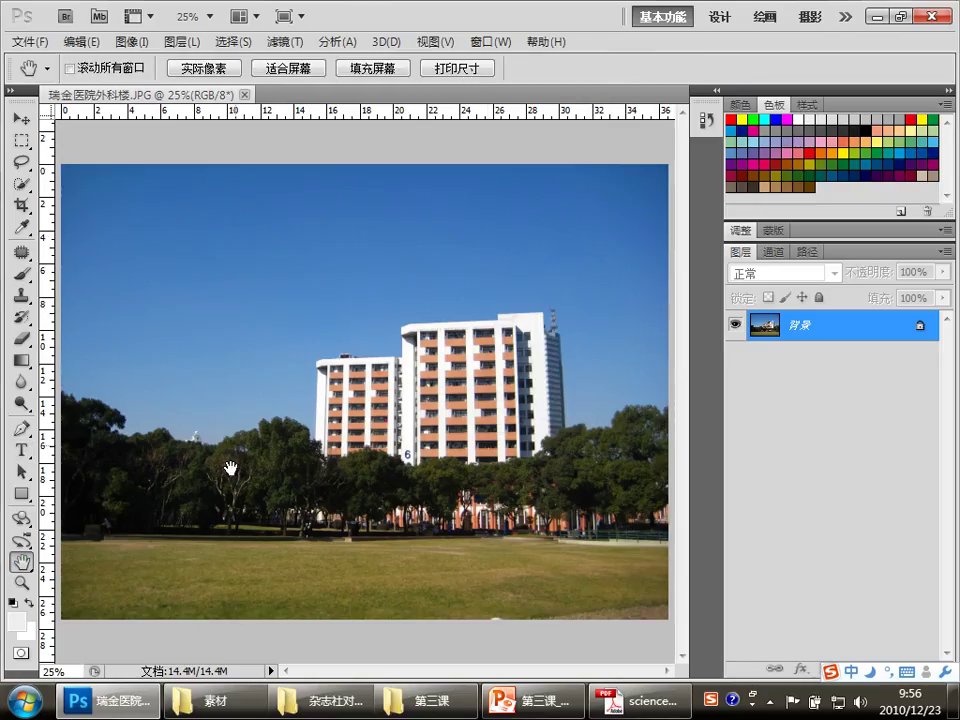
click(22, 585)
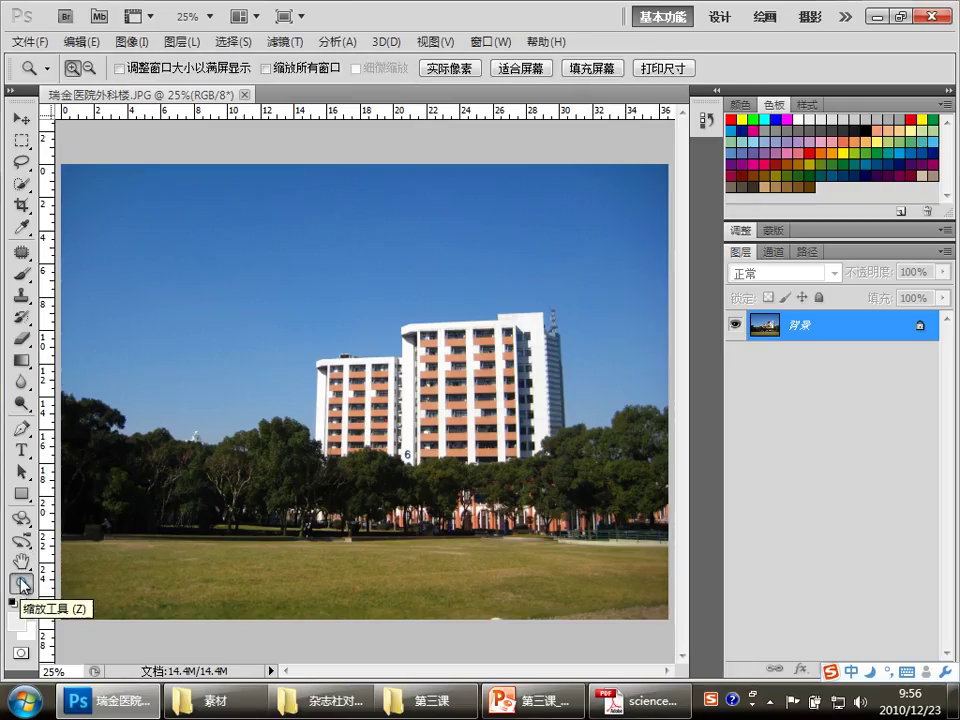
click(22, 563)
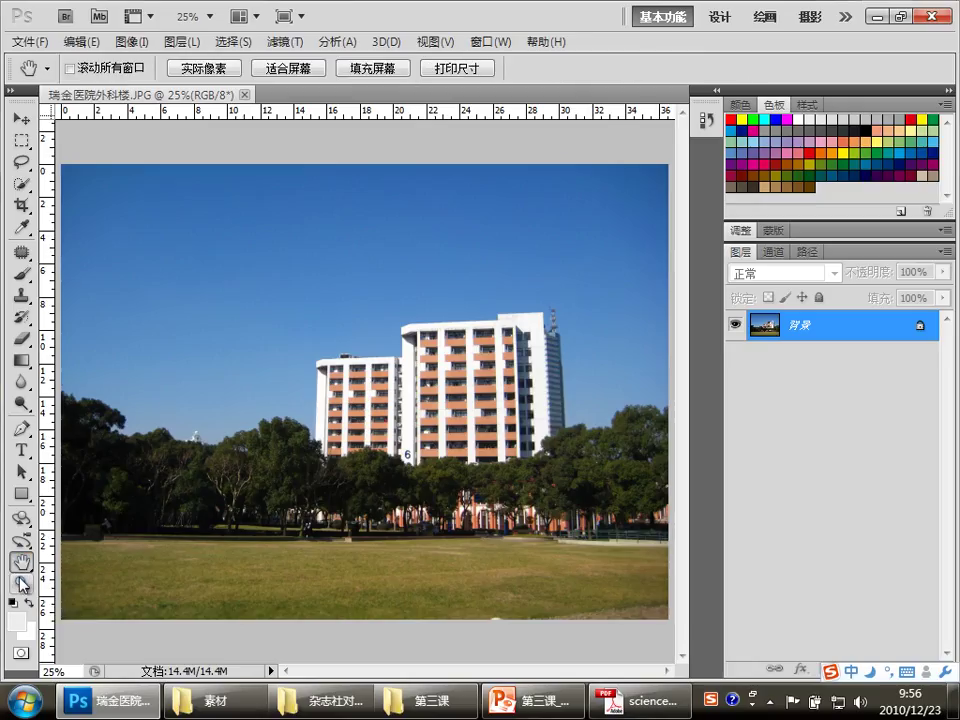
click(22, 585)
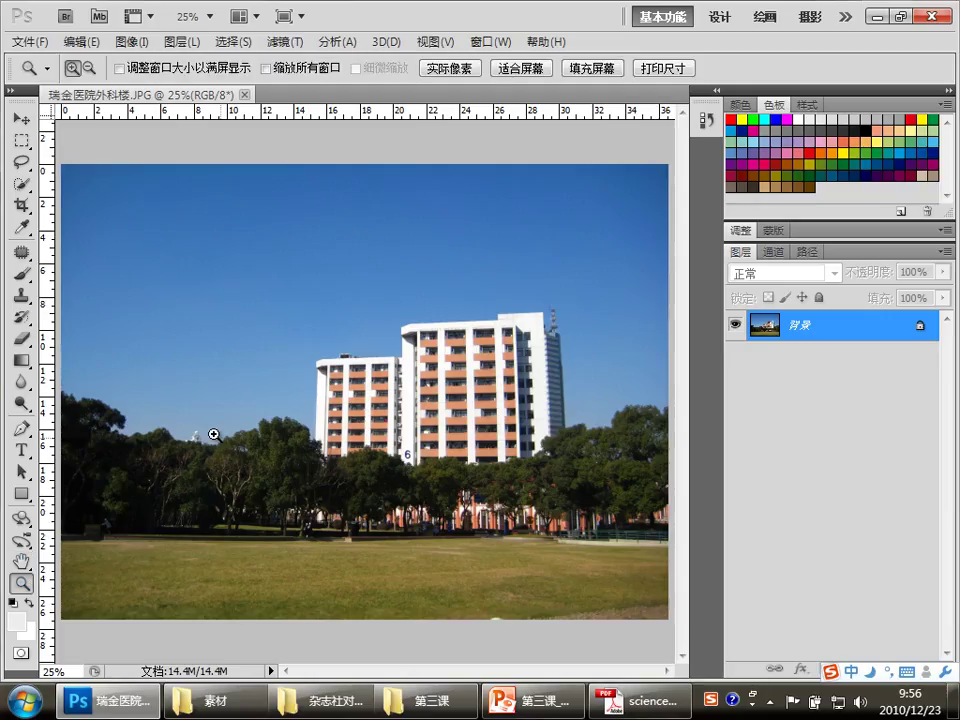
click(379, 381)
click(379, 381)
click(379, 384)
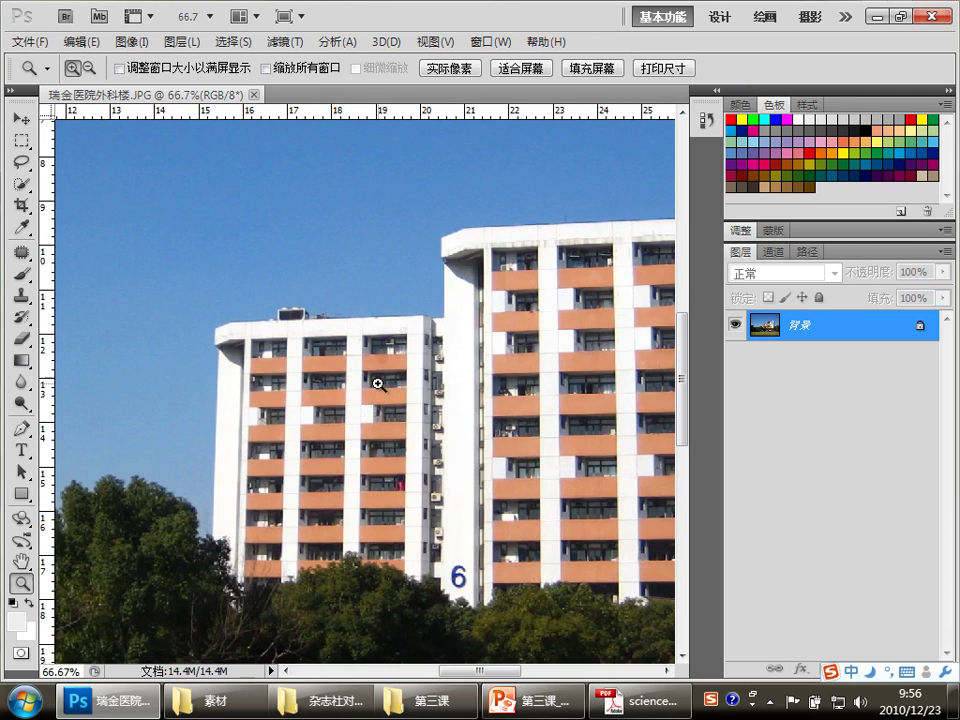
click(379, 384)
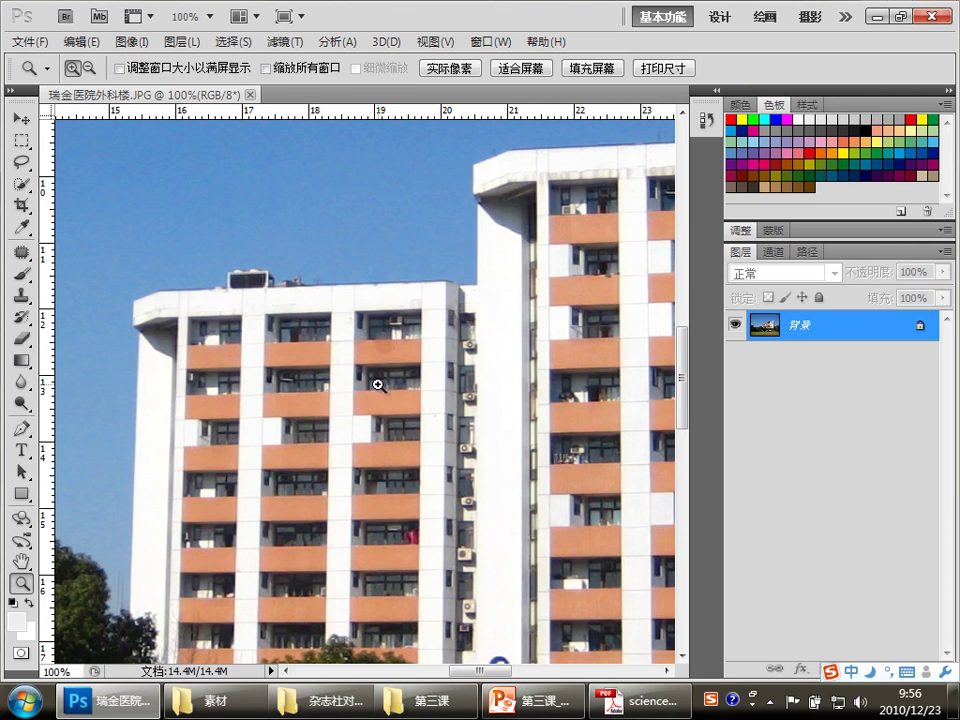
Zoom back out to 33.33%, then reset the Zoom tool to enlarge.
click(89, 69)
click(296, 356)
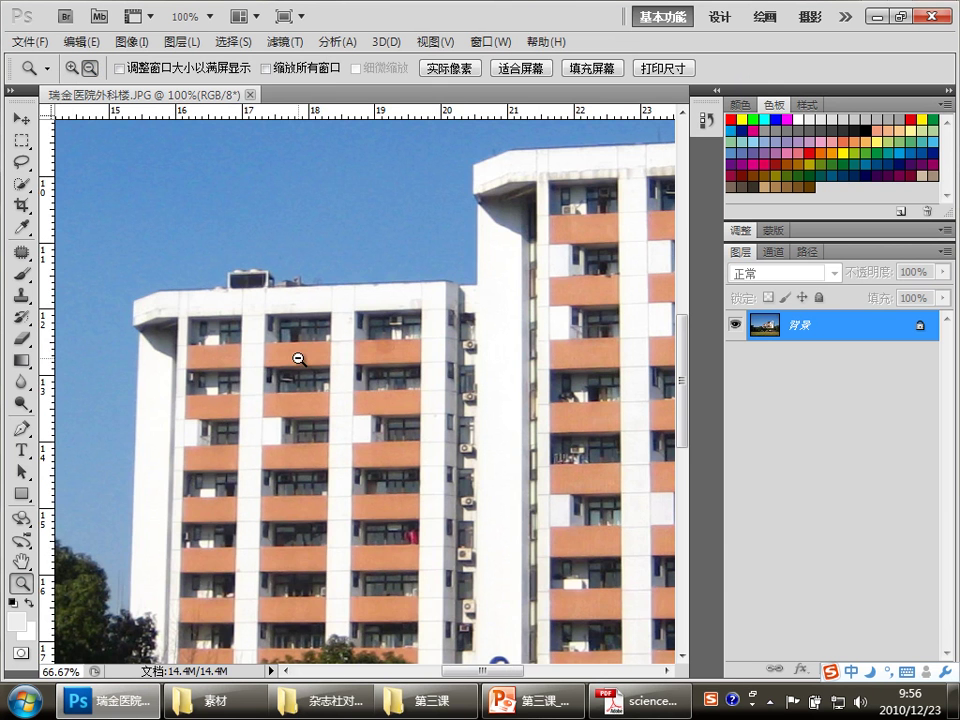
click(337, 409)
click(337, 409)
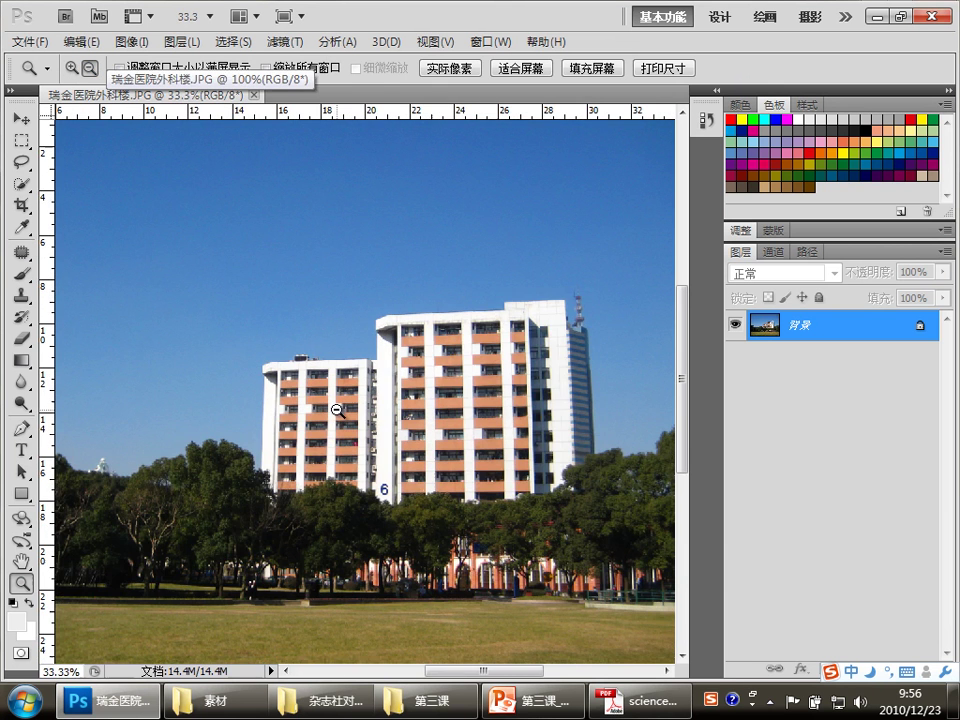
click(71, 68)
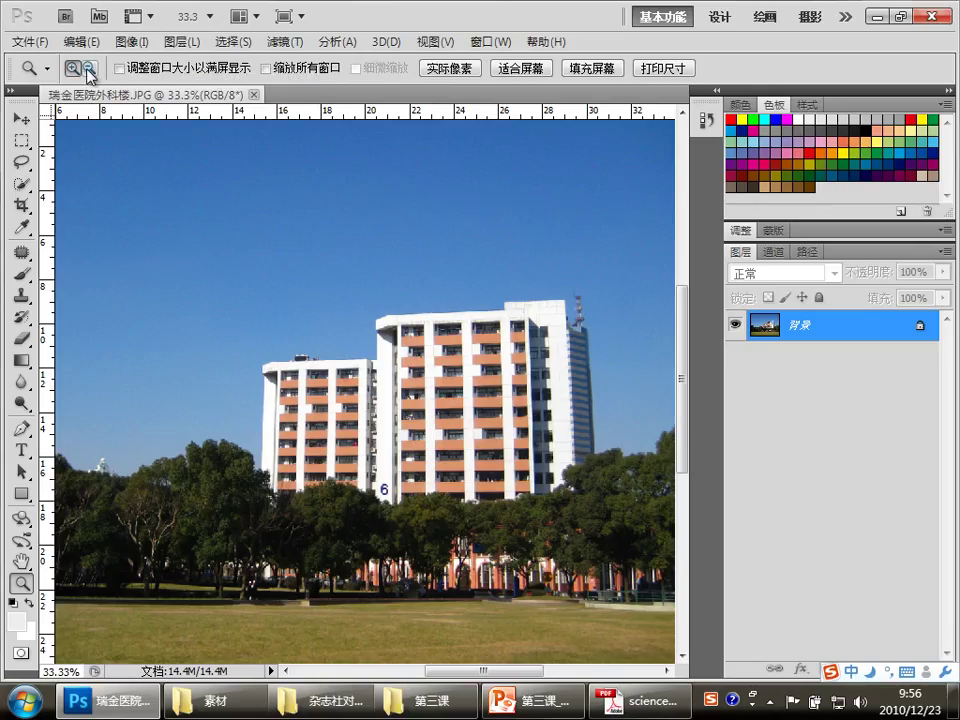
click(89, 70)
Launch the Windows On-Screen Keyboard via Run 'osk' and minimize it to the taskbar.
key(super)
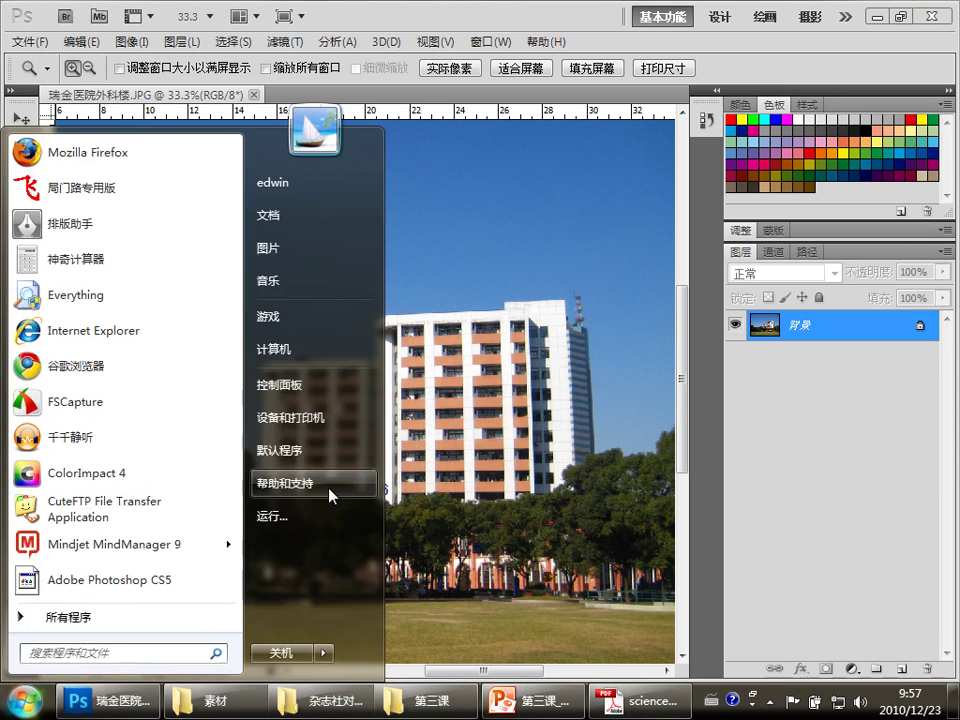
click(324, 516)
text(os)
key(Escape)
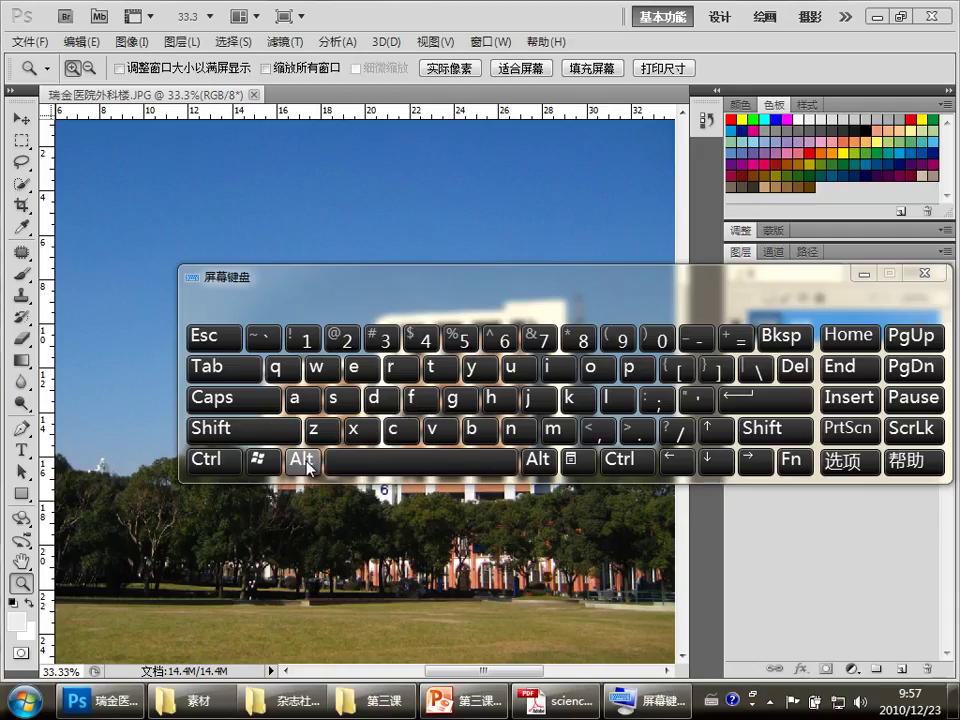
click(861, 273)
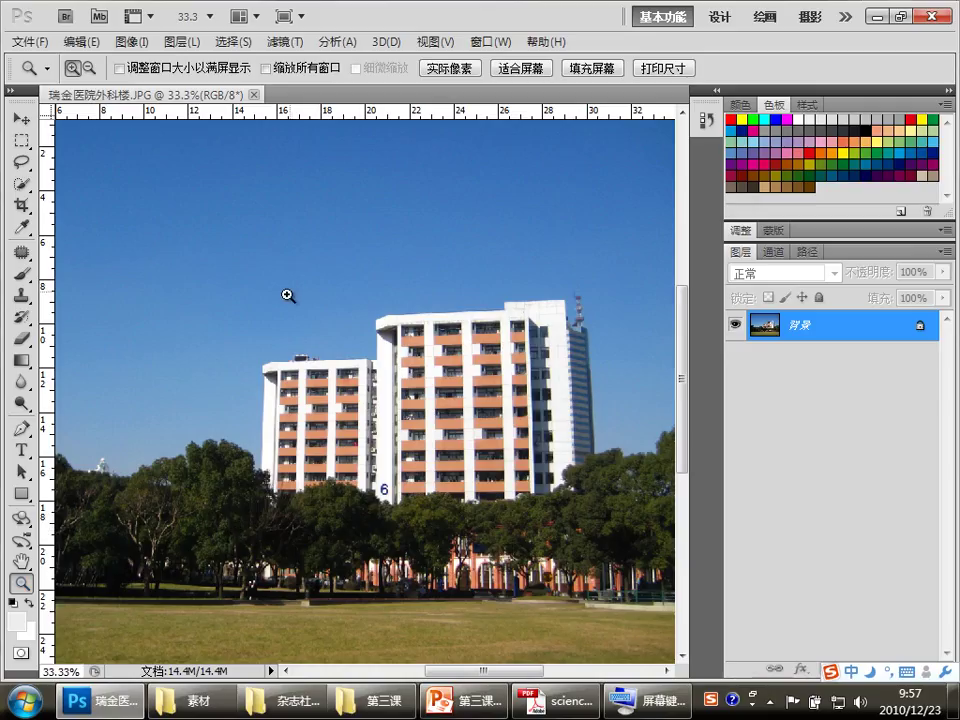
Alt-click the building photo to zoom out step by step to 6.25%.
key(alt)
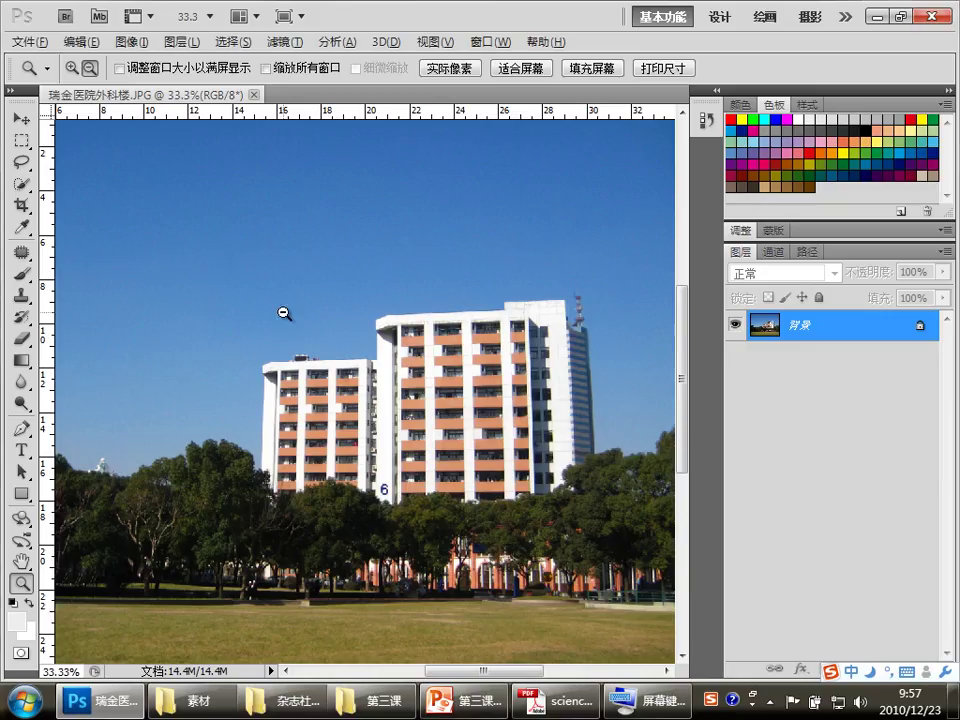
alt+click(284, 313)
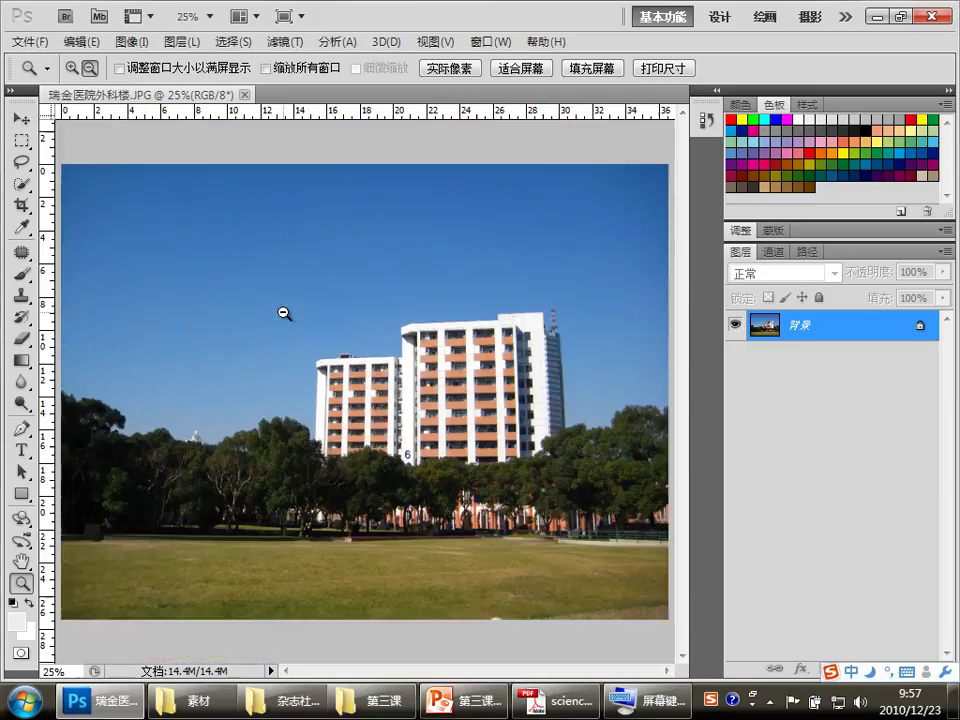
alt+click(284, 313)
alt+click(284, 313)
alt+click(284, 313)
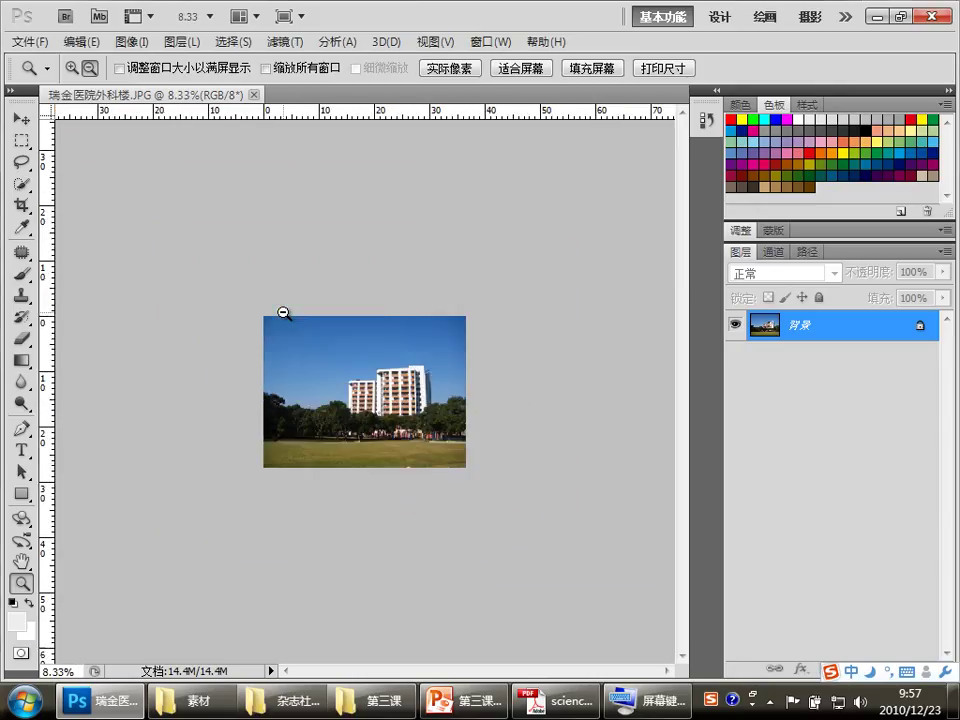
alt+click(284, 313)
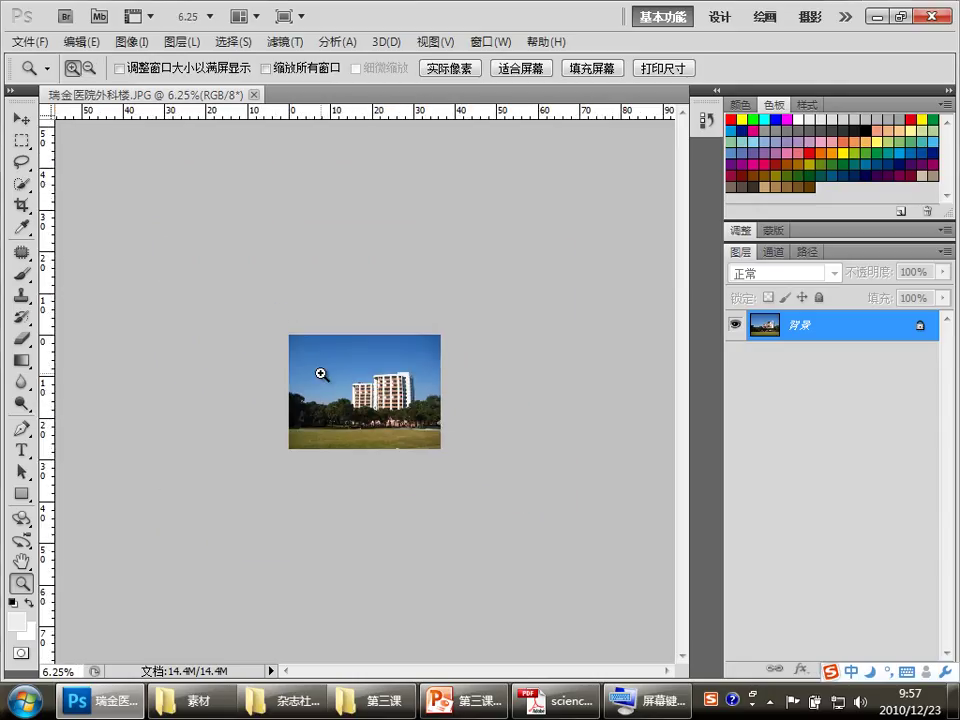
Zoom back in to 100%, then marquee one balcony window to 837%.
drag(319, 371, 355, 394)
click(355, 394)
click(355, 394)
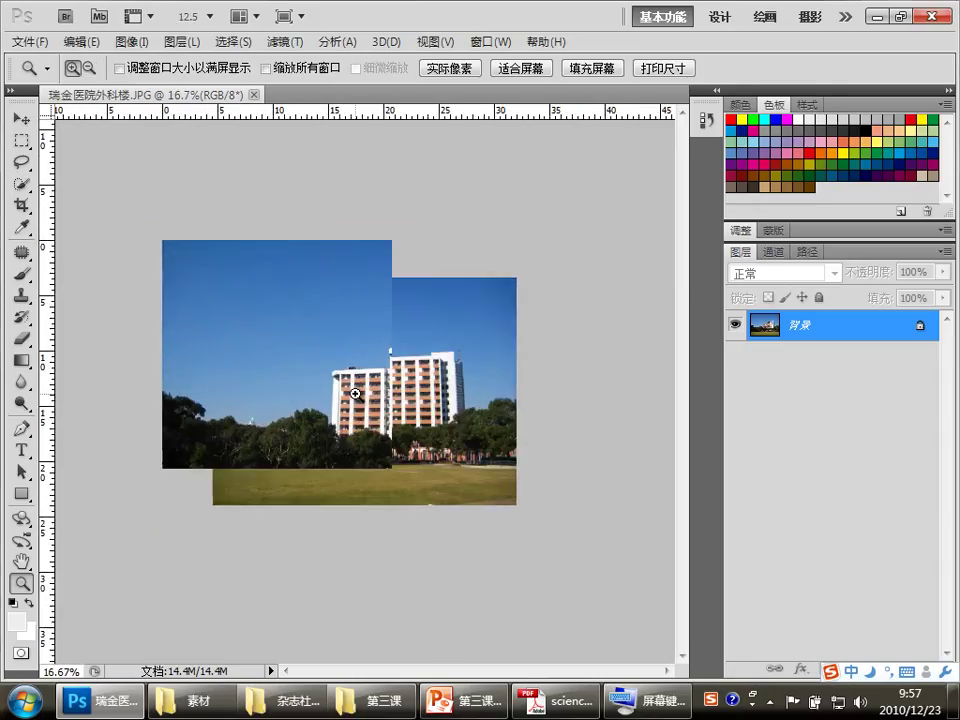
click(355, 394)
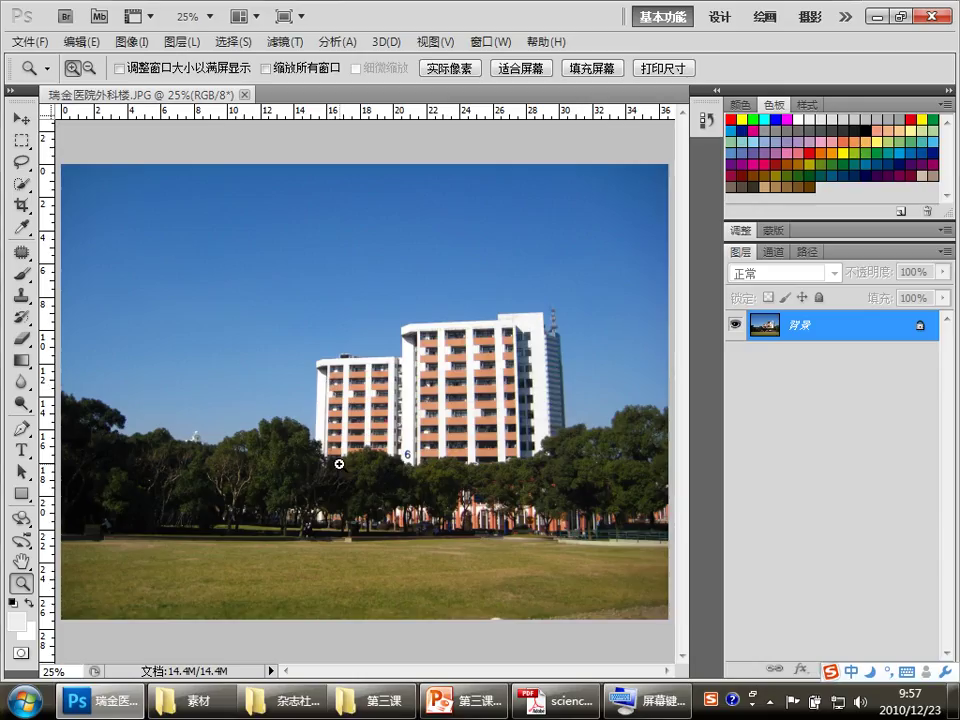
click(332, 406)
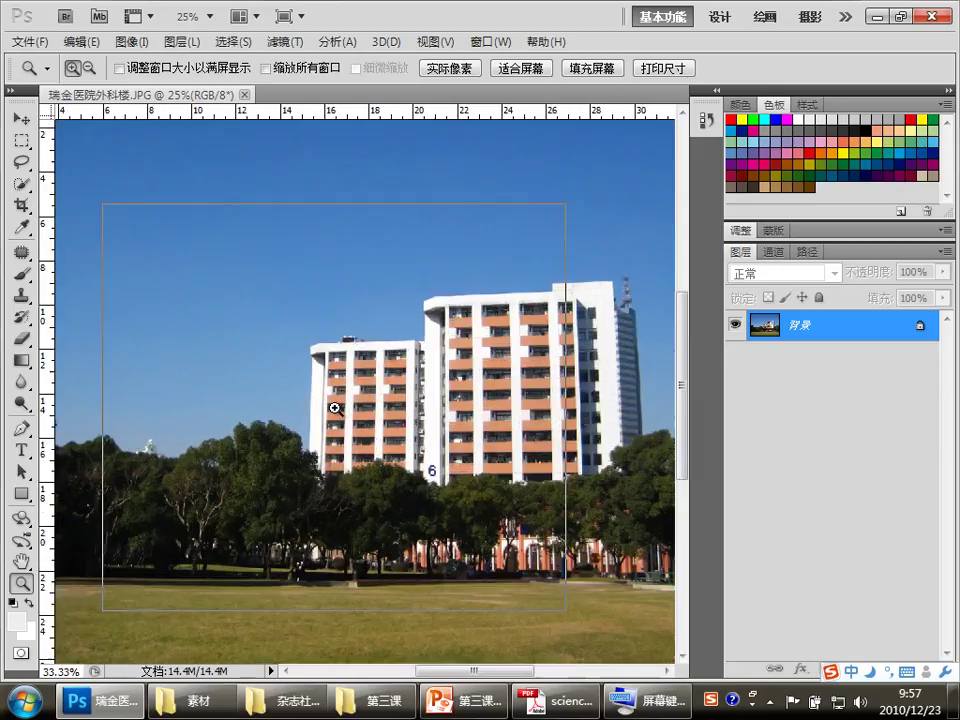
click(336, 409)
click(336, 409)
click(336, 409)
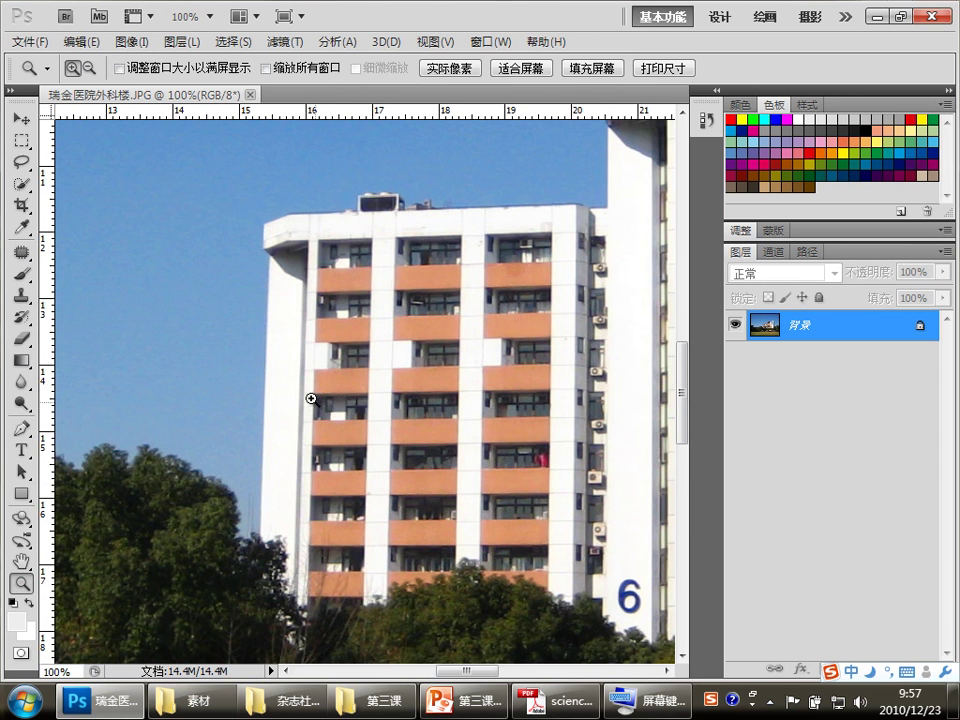
mouse_move(305, 381)
mouse_down()
mouse_move(336, 434)
mouse_move(378, 432)
mouse_up()
drag(377, 432, 377, 432)
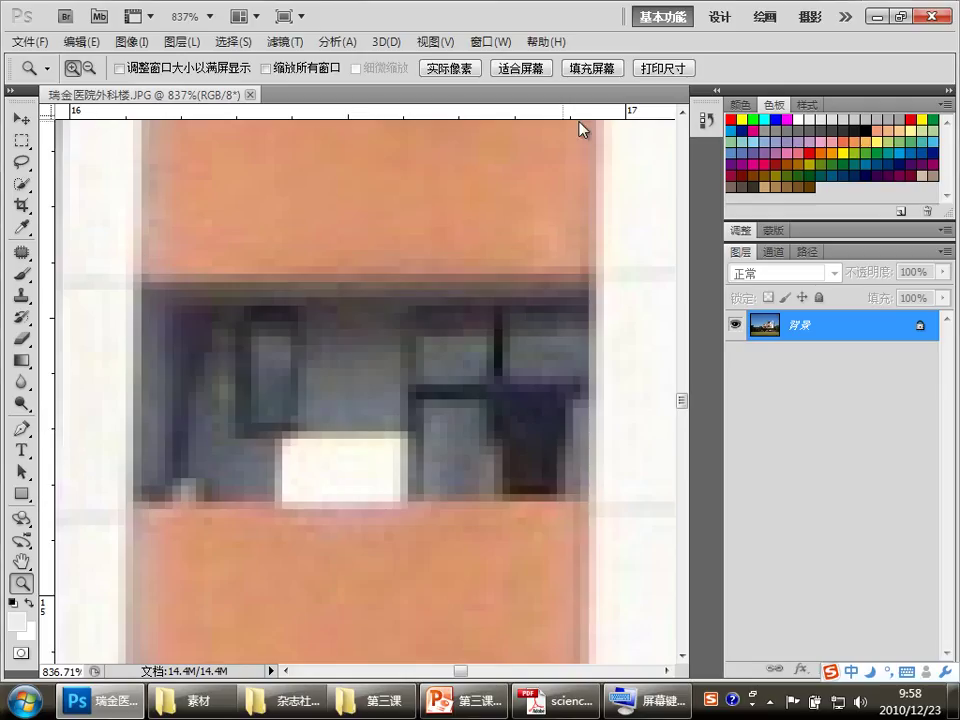
Reset the view to 100% and pan across the facade, trees and lawn.
double_click(20, 586)
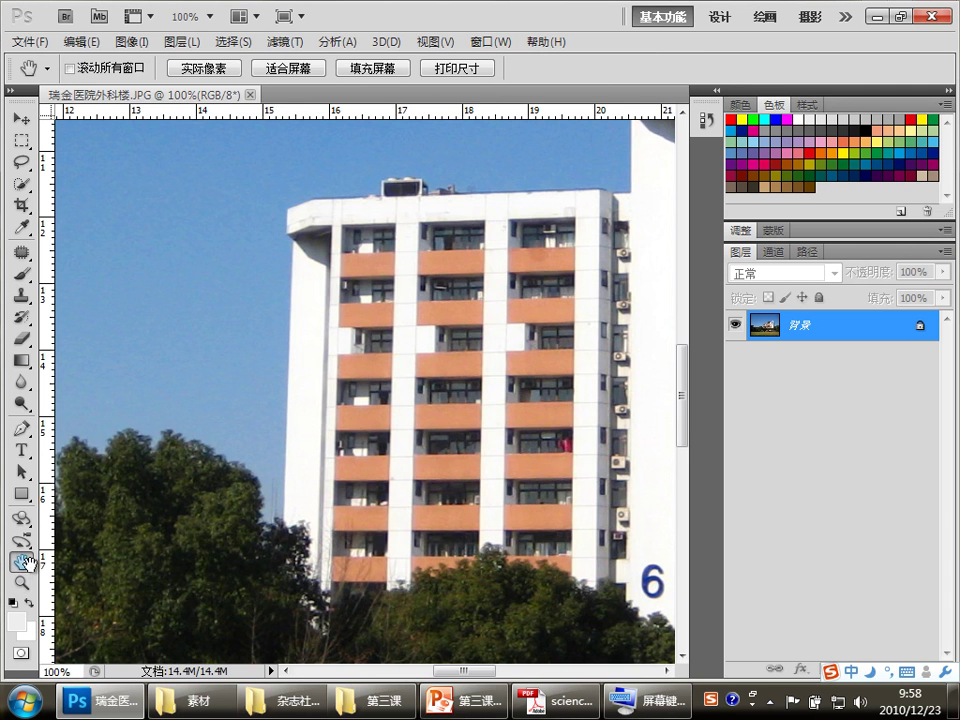
drag(375, 536, 150, 499)
drag(597, 424, 274, 418)
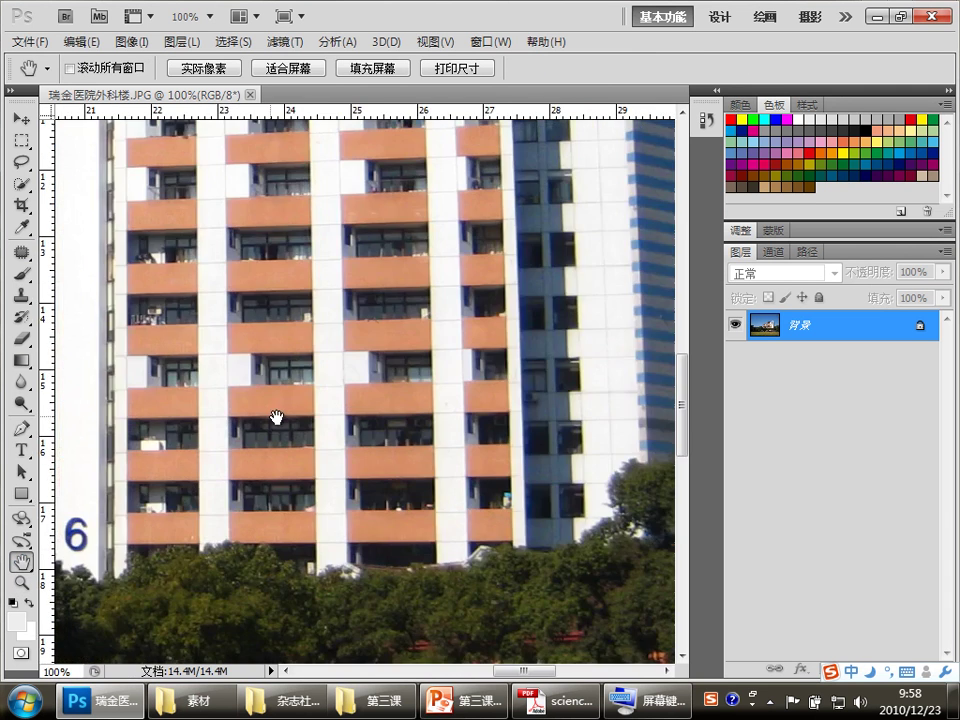
drag(381, 476, 617, 347)
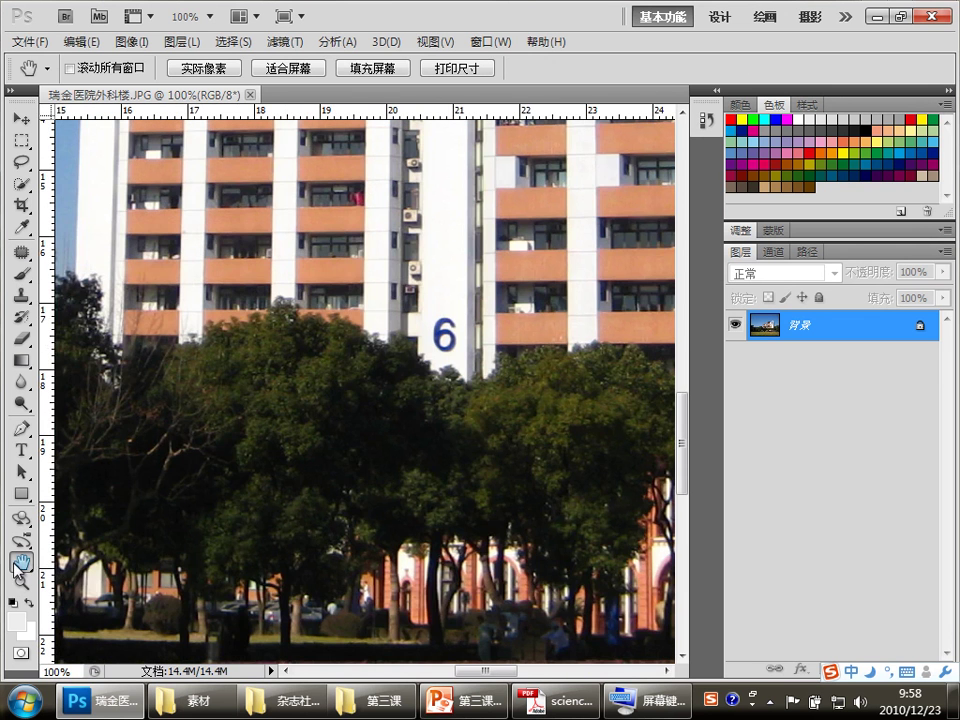
Fit the photo, return to actual pixels, zoom on the blue 6, then show the slides.
double_click(22, 562)
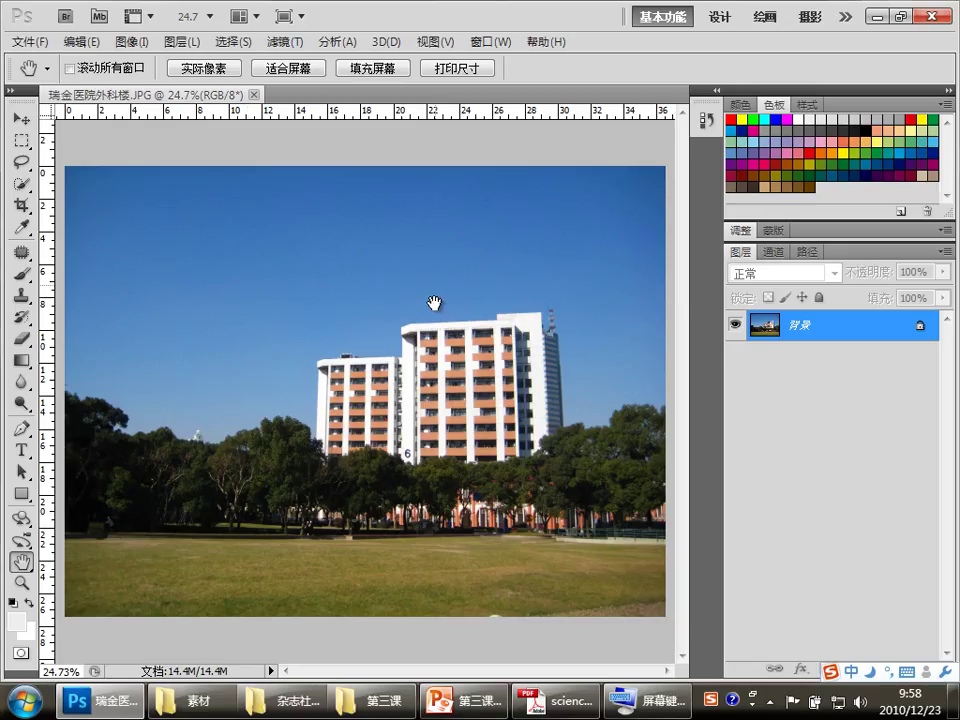
double_click(21, 583)
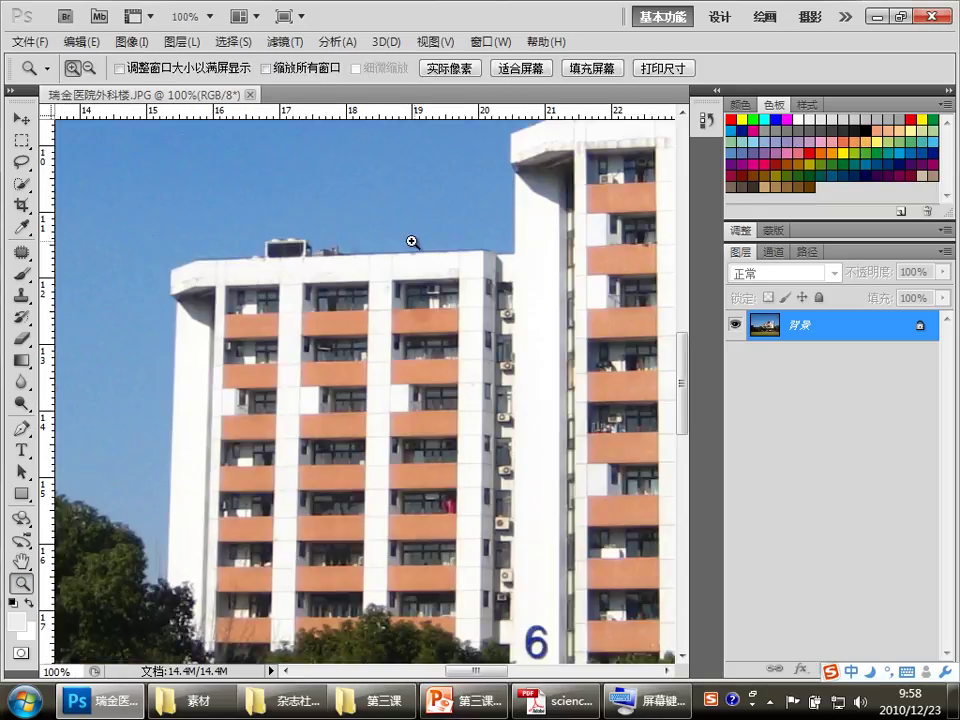
mouse_move(508, 621)
mouse_down()
mouse_move(559, 591)
mouse_move(560, 600)
mouse_up()
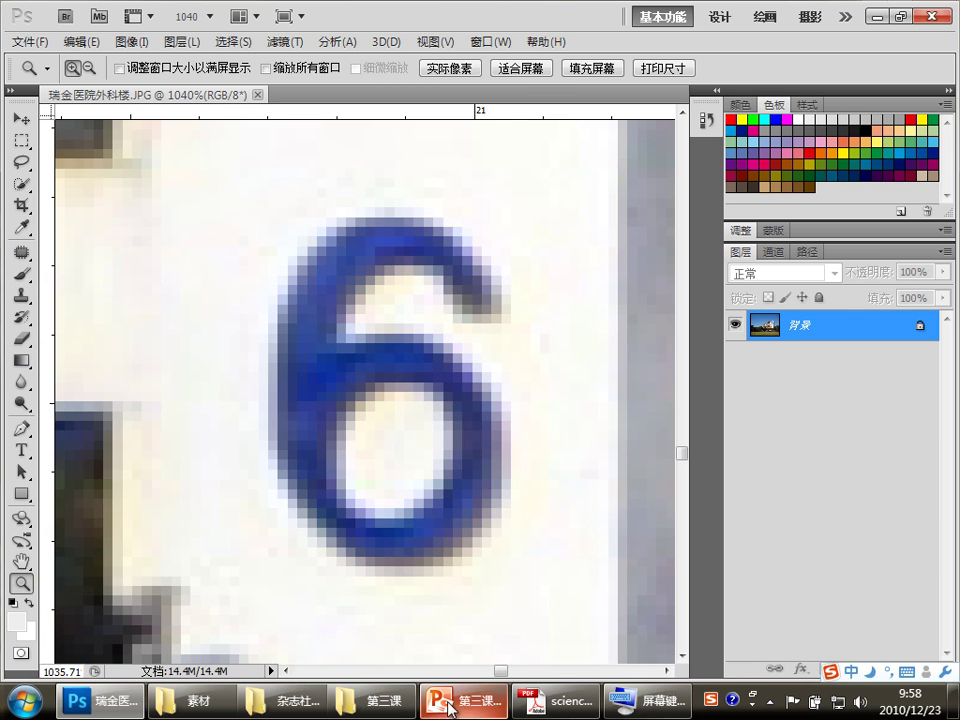
click(483, 689)
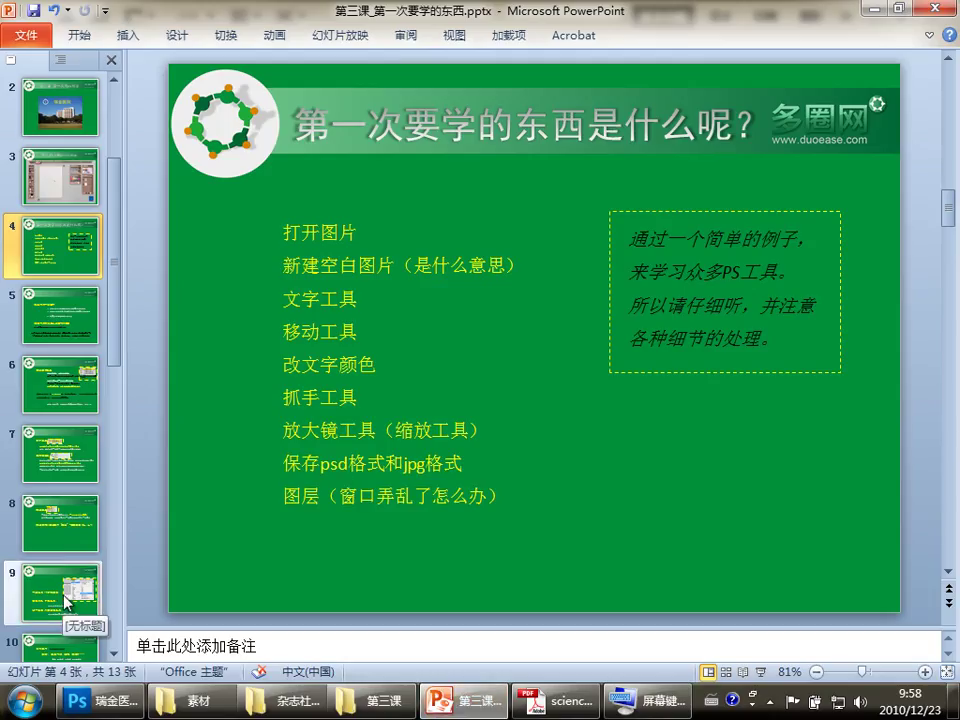
Review slide 7 on hand and zoom tools, return to slide 4, then back to Photoshop.
click(62, 450)
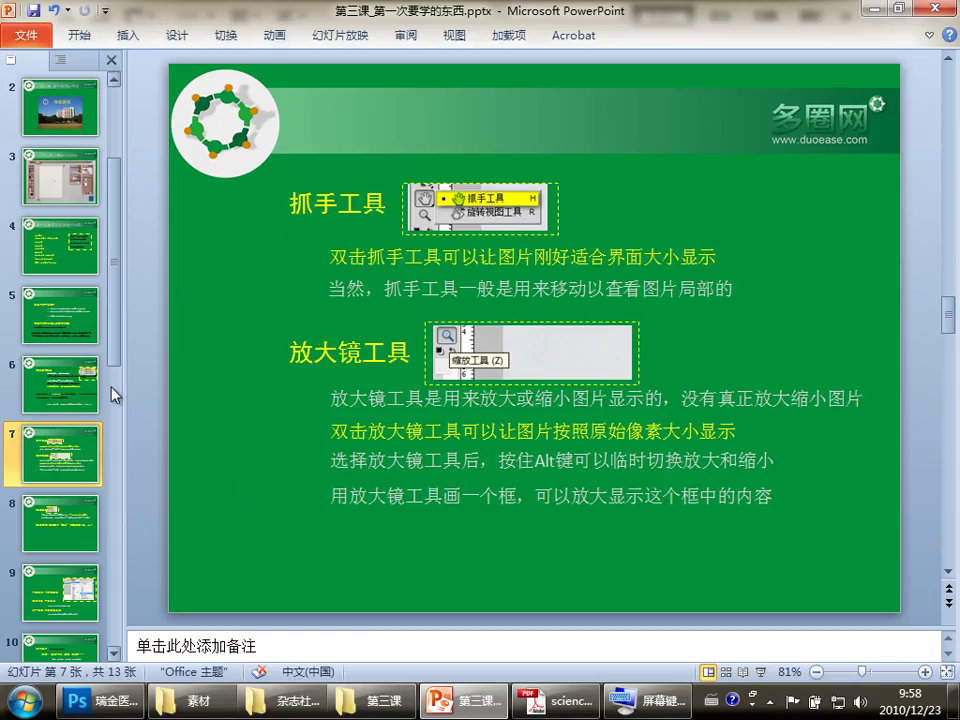
click(62, 255)
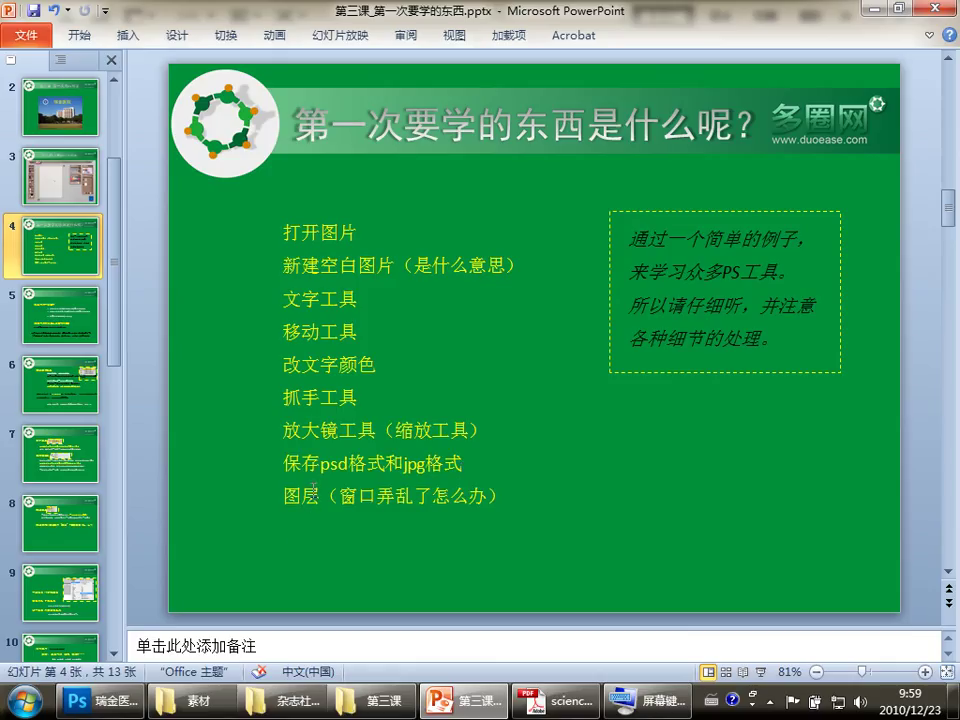
click(105, 700)
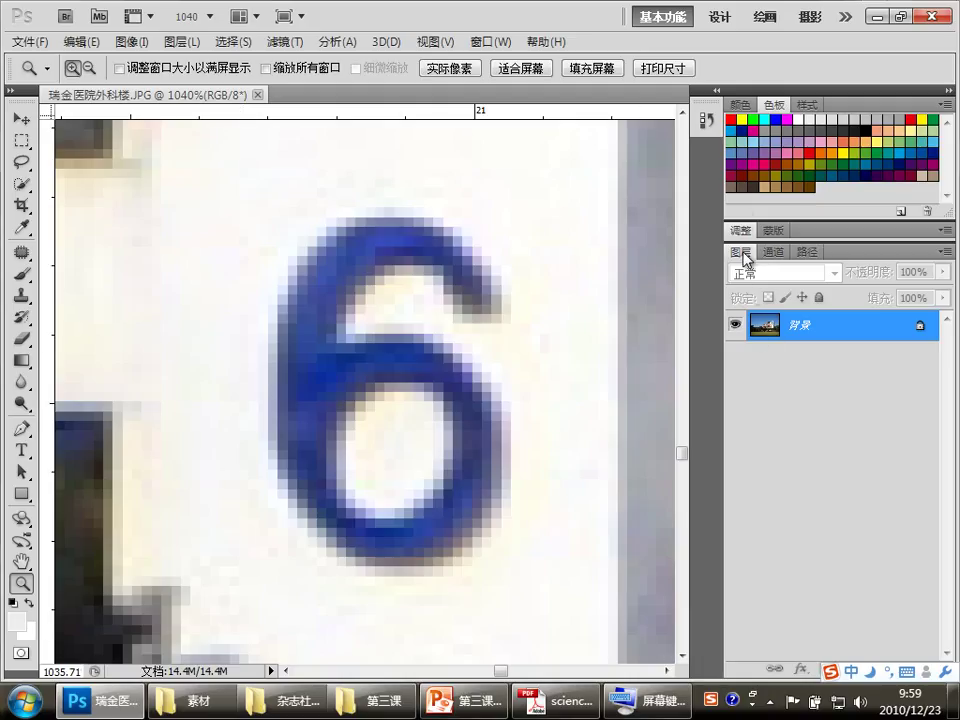
Detach and close the Swatches/Layers panel group and the toolbox.
click(489, 42)
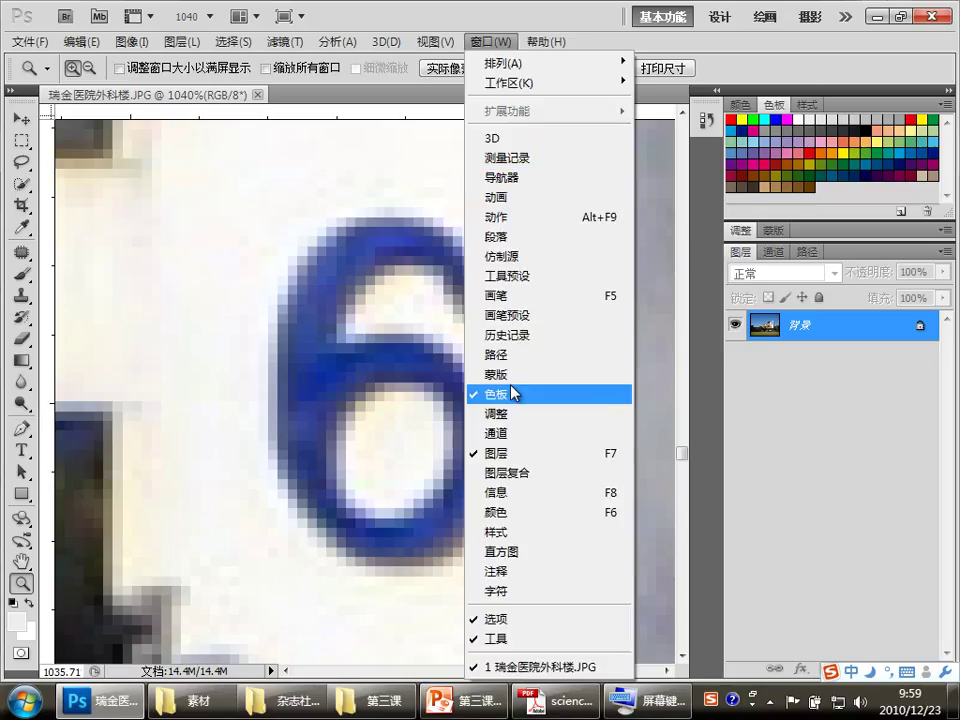
click(852, 362)
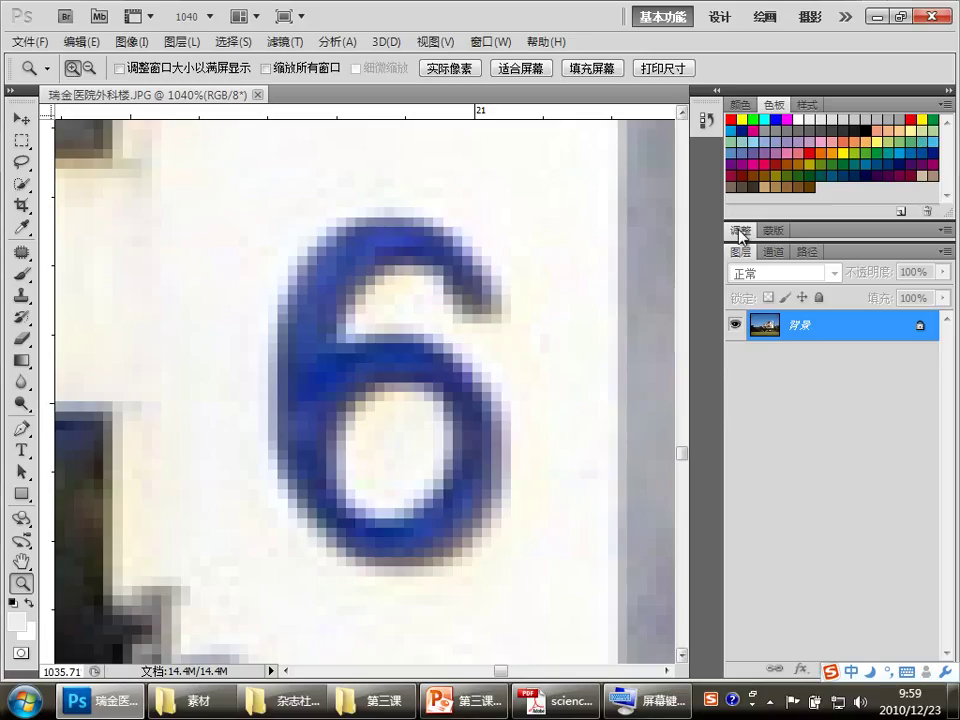
drag(826, 100, 413, 206)
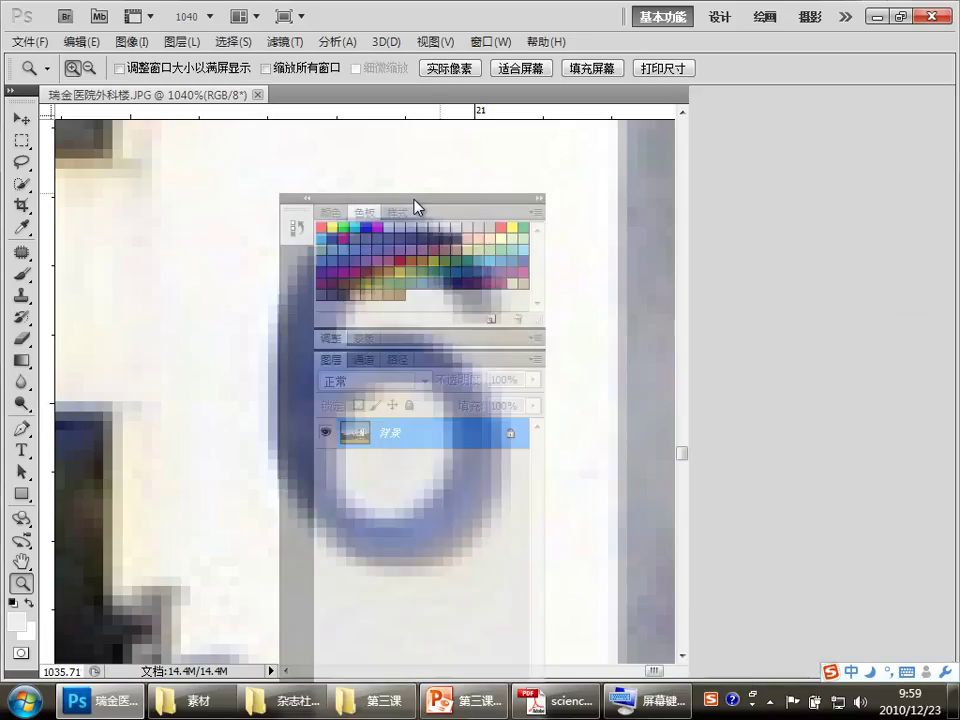
click(539, 198)
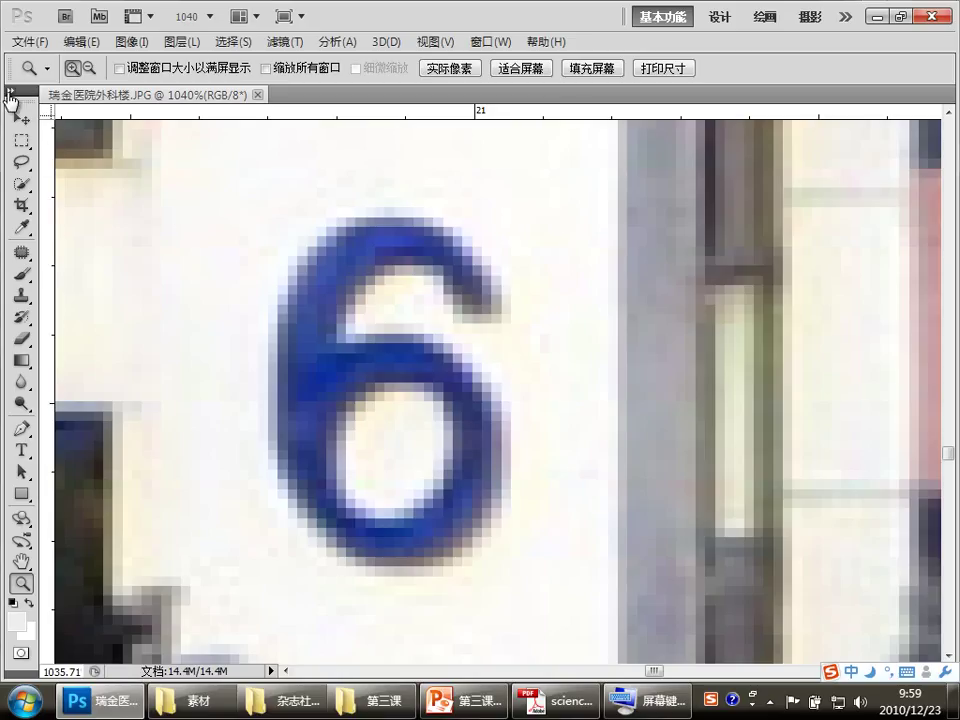
mouse_move(5, 93)
mouse_down()
mouse_move(424, 220)
mouse_move(432, 212)
mouse_up()
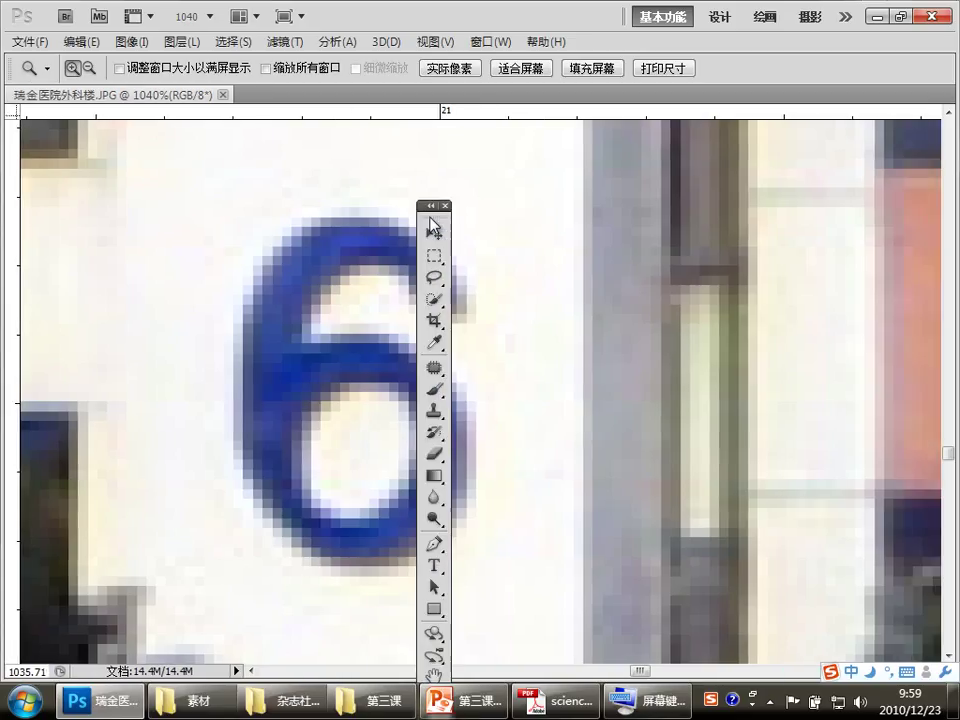
click(444, 208)
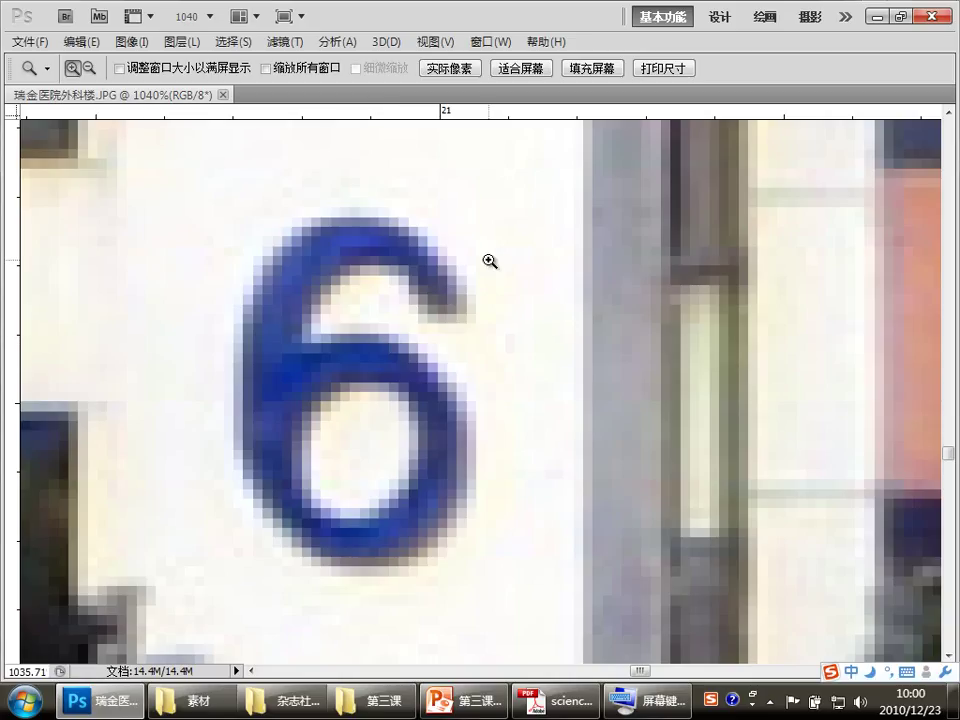
Reopen the Swatches/Layers panels, then reset the workspace to Essentials.
click(489, 41)
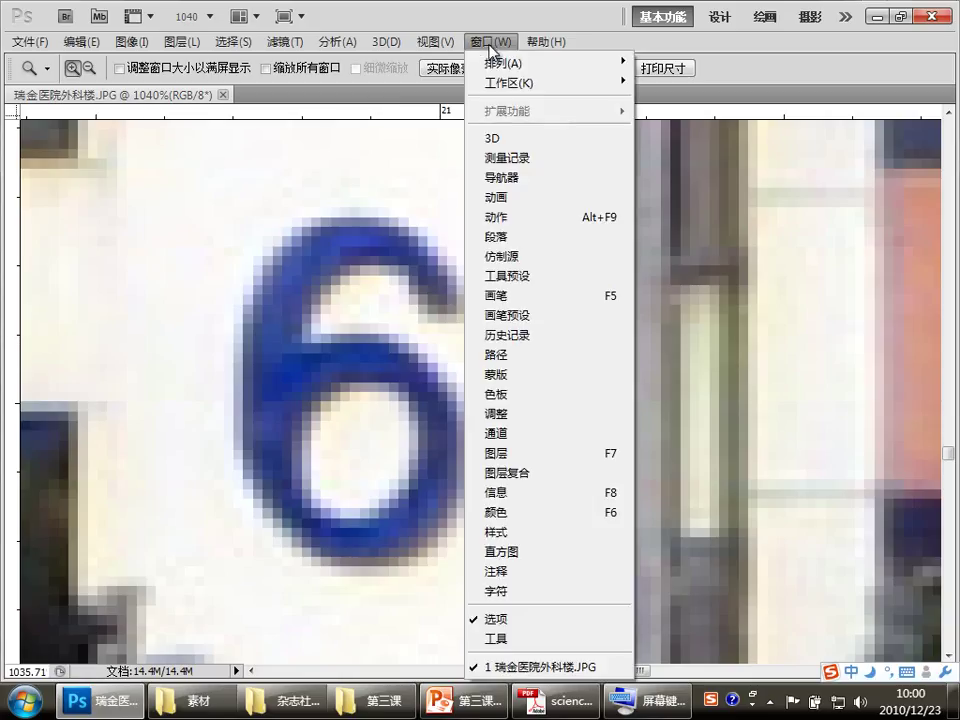
click(528, 462)
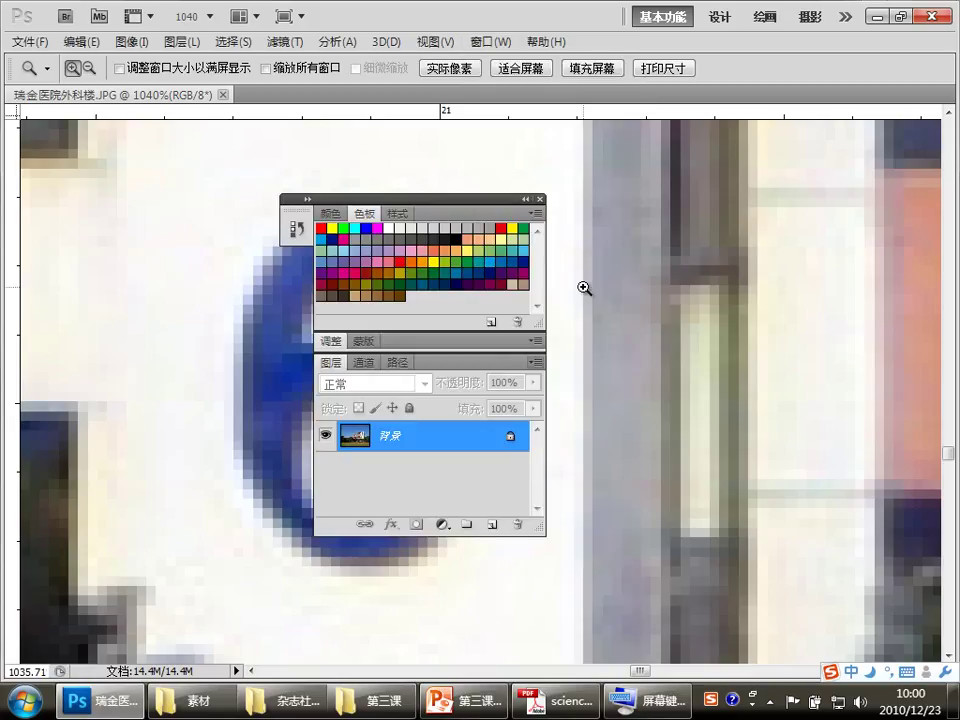
click(540, 199)
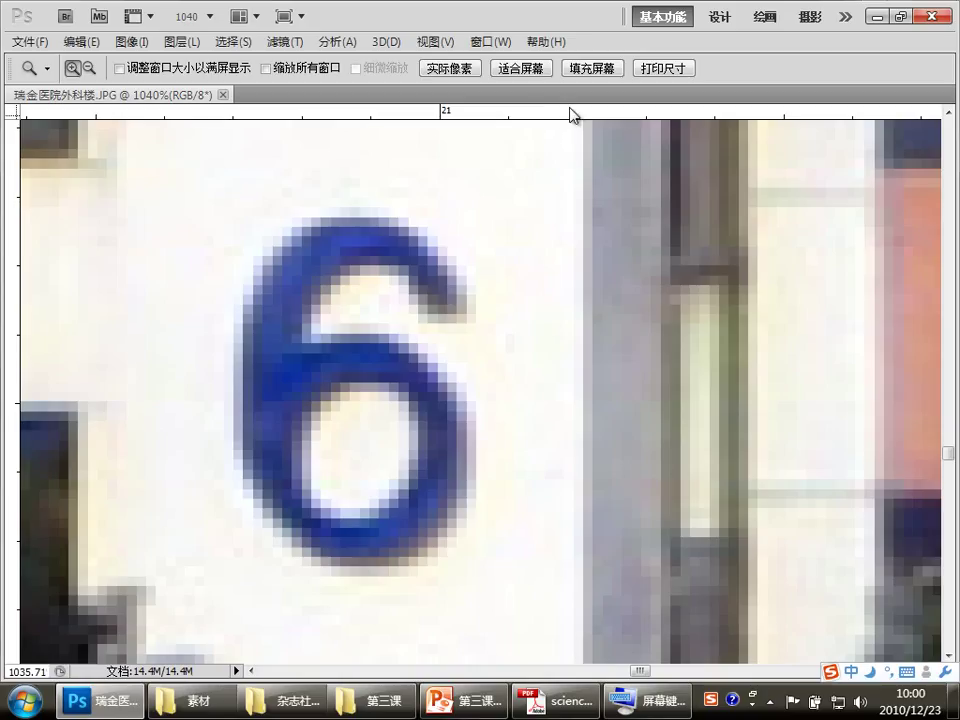
click(490, 41)
mouse_move(530, 82)
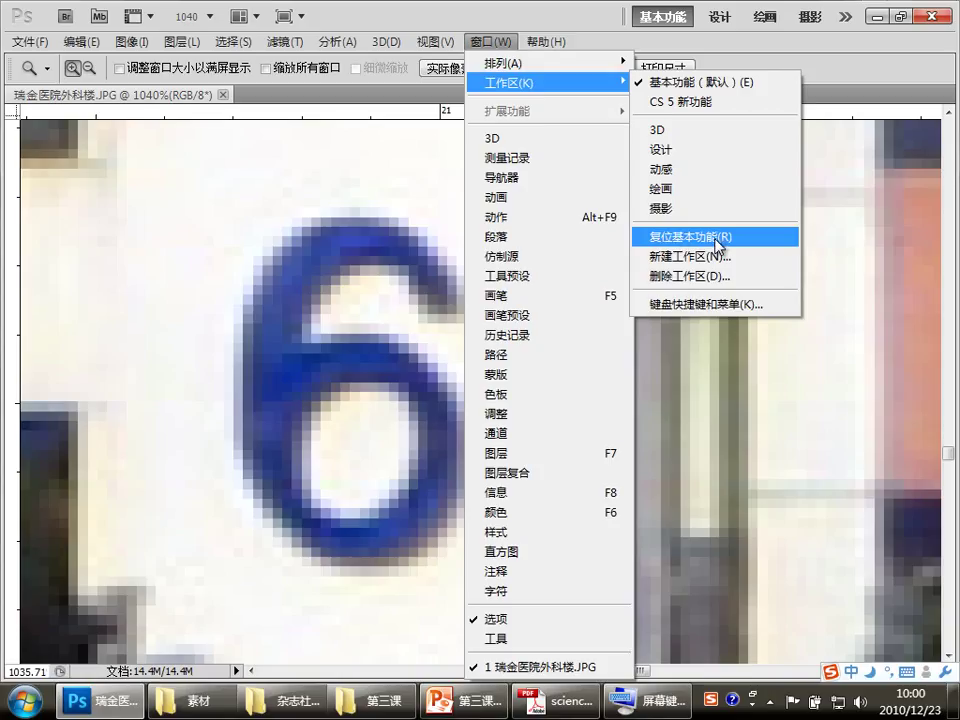
click(717, 240)
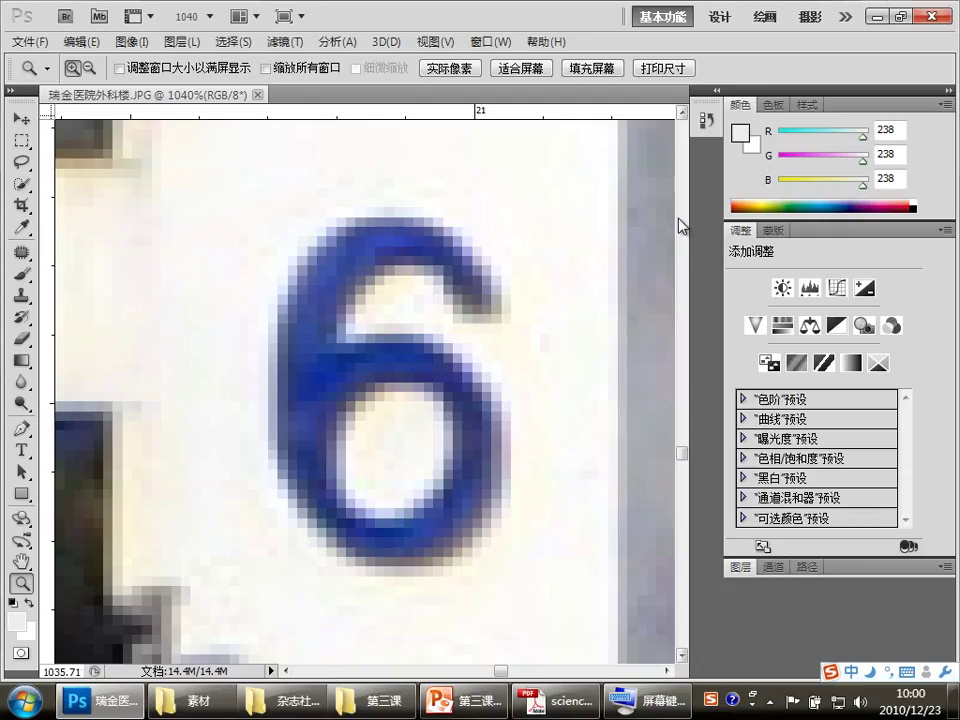
Check the Channels and Layers tabs, then cycle between fit view, actual pixels and window close-ups.
click(772, 567)
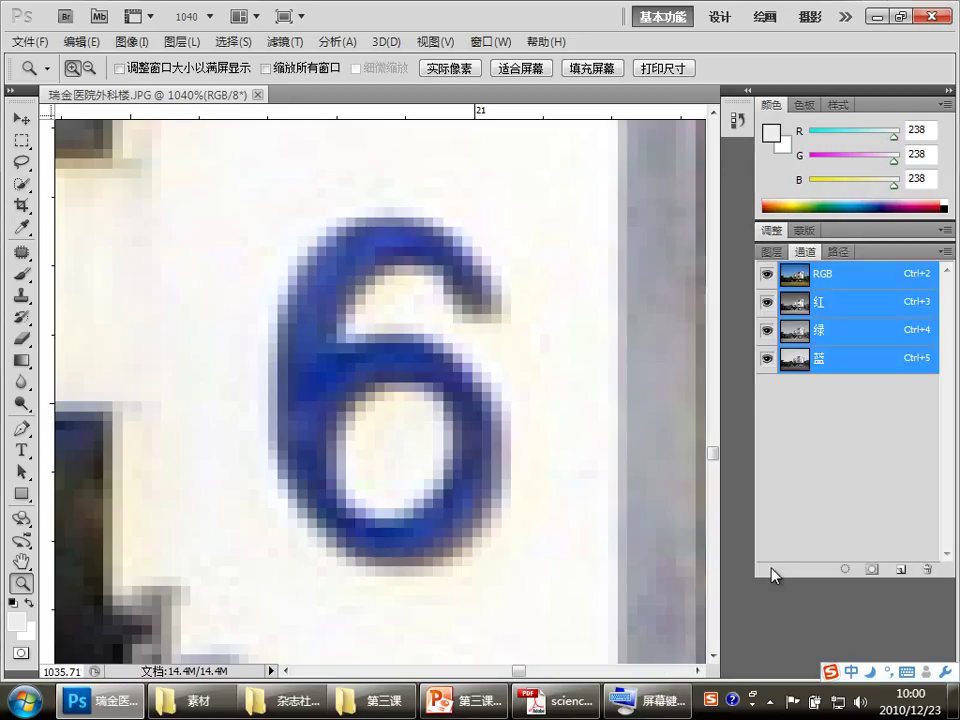
click(771, 252)
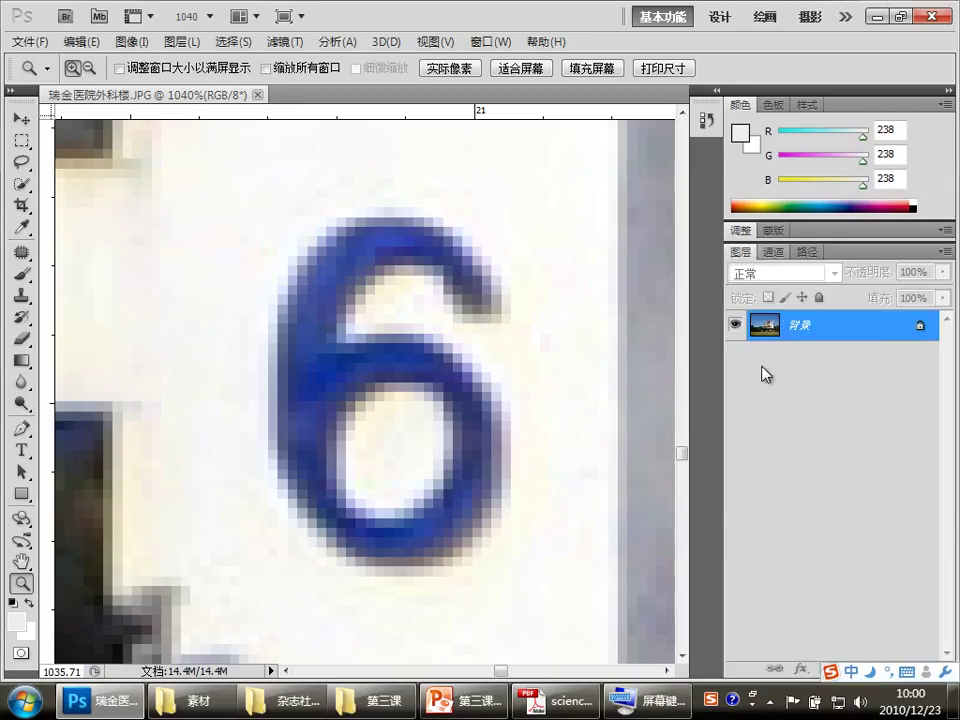
double_click(22, 562)
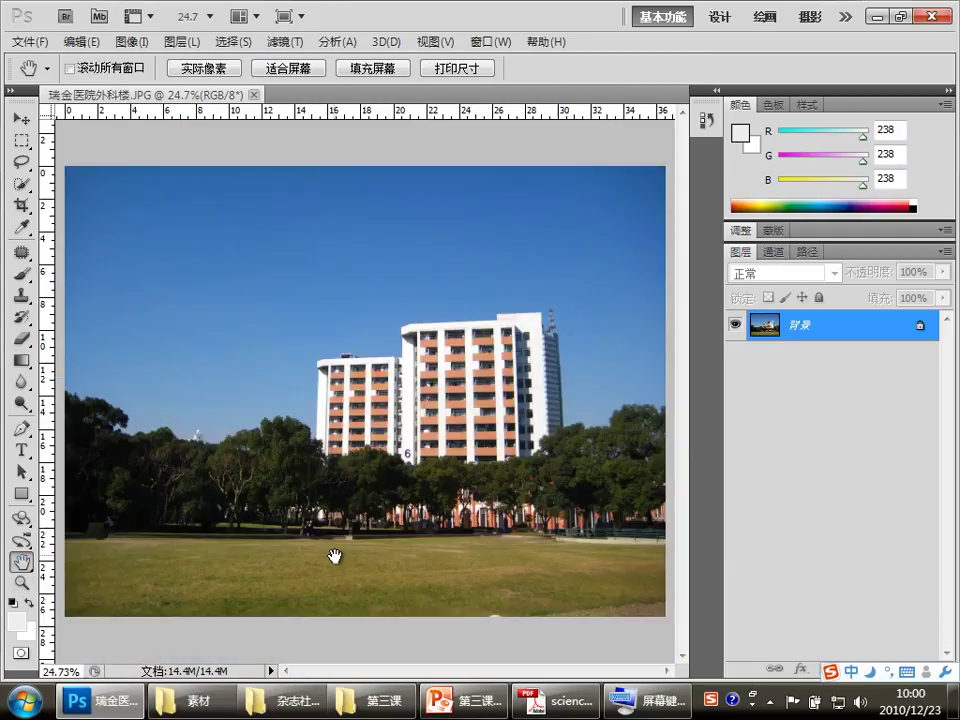
double_click(22, 584)
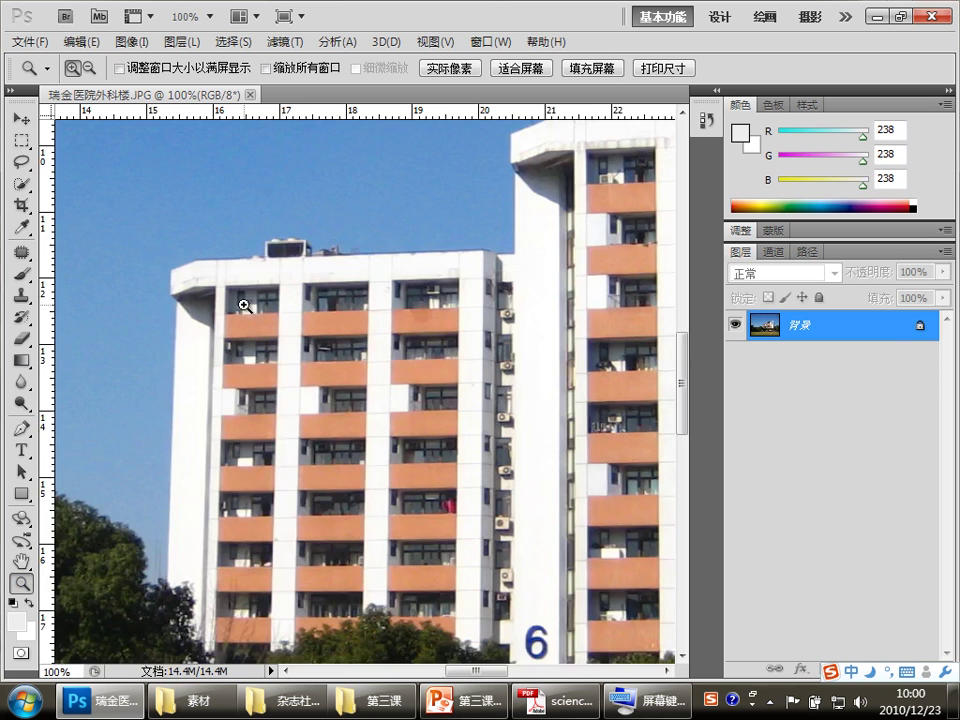
mouse_move(246, 304)
mouse_down()
mouse_move(364, 476)
mouse_move(533, 611)
mouse_up()
drag(321, 364, 568, 555)
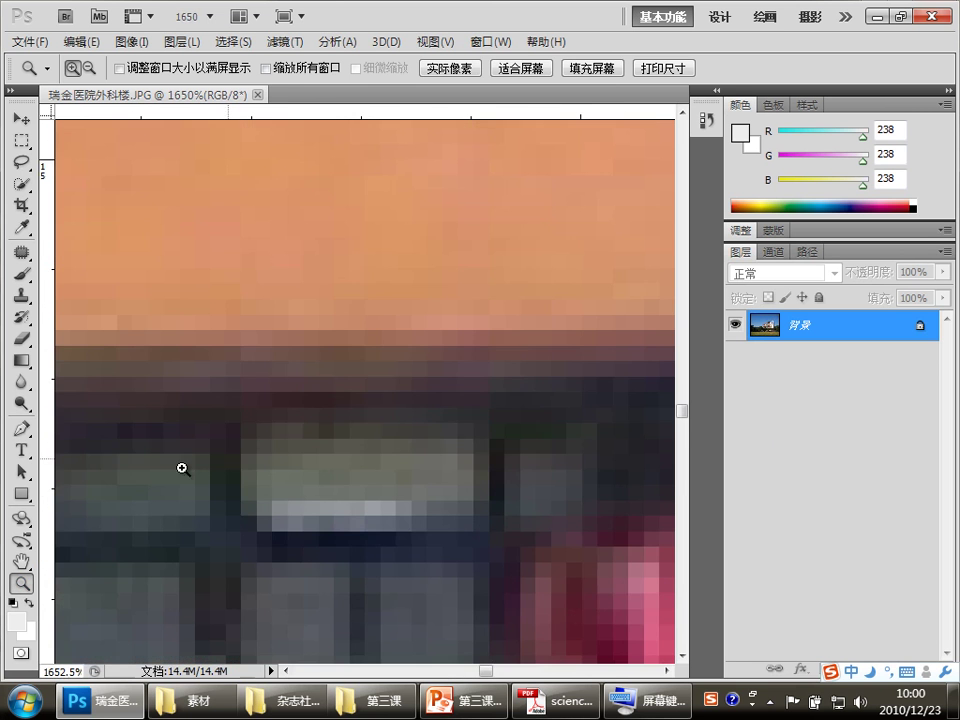
double_click(22, 584)
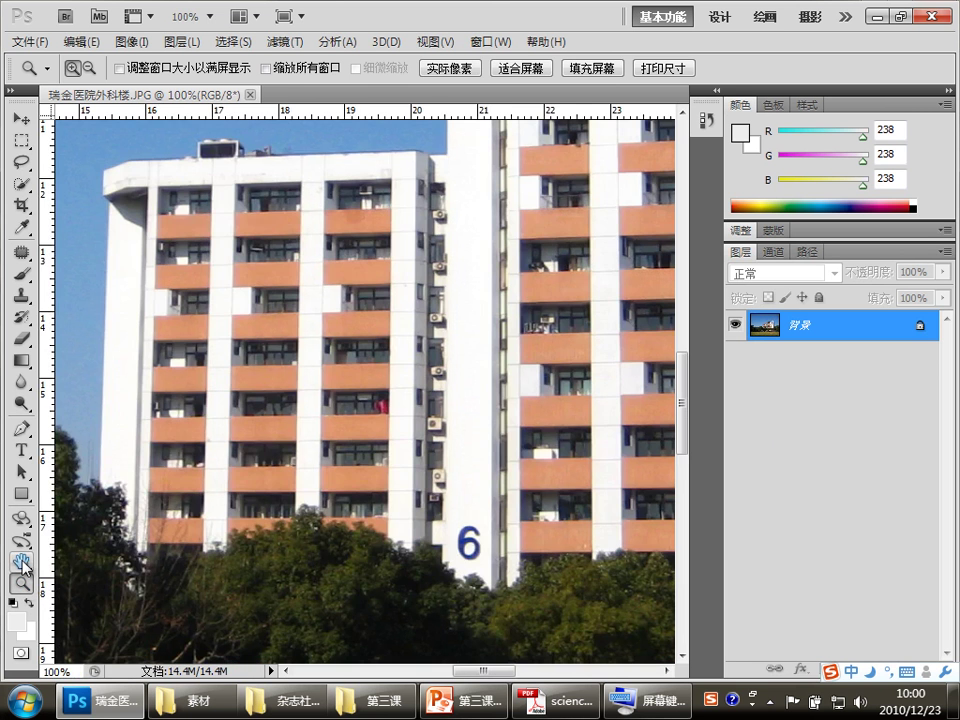
double_click(22, 562)
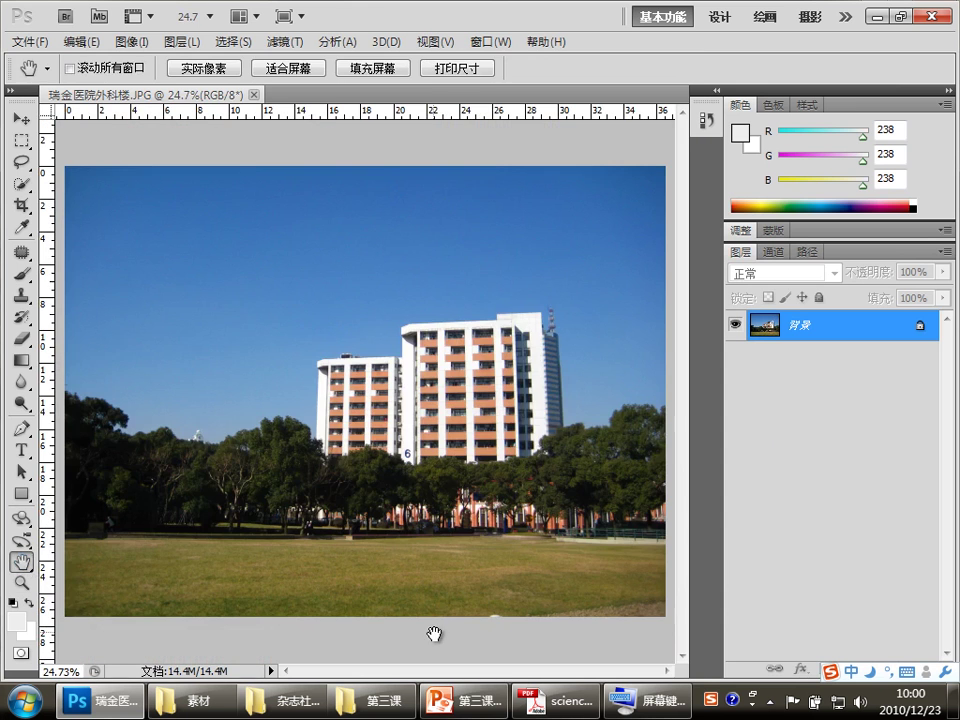
Glance at the lesson slides, then close the hospital building photo.
click(461, 703)
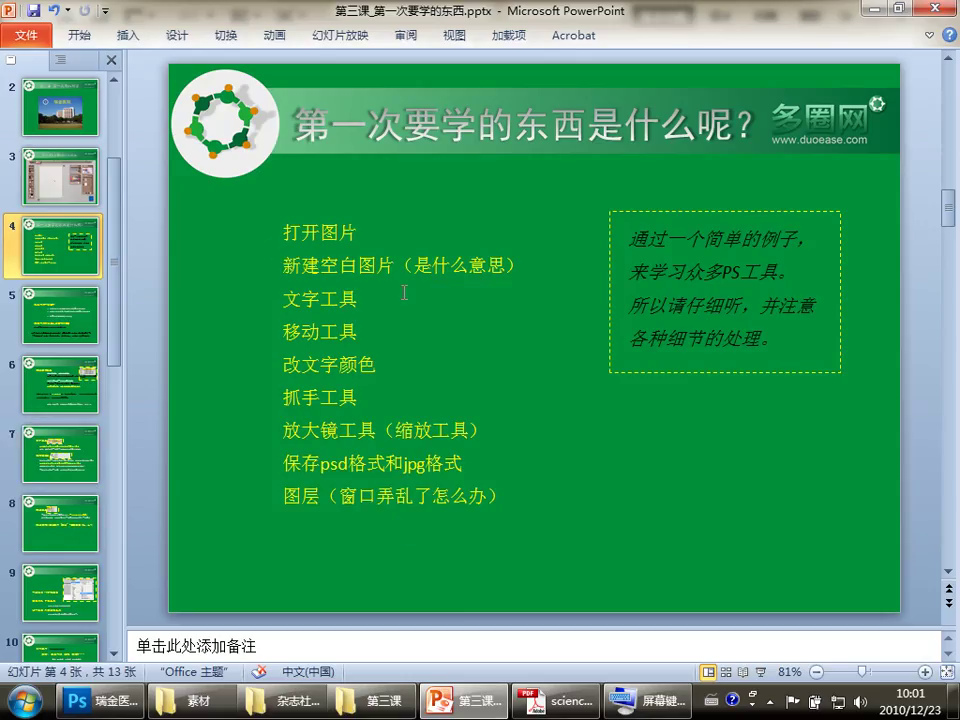
click(108, 703)
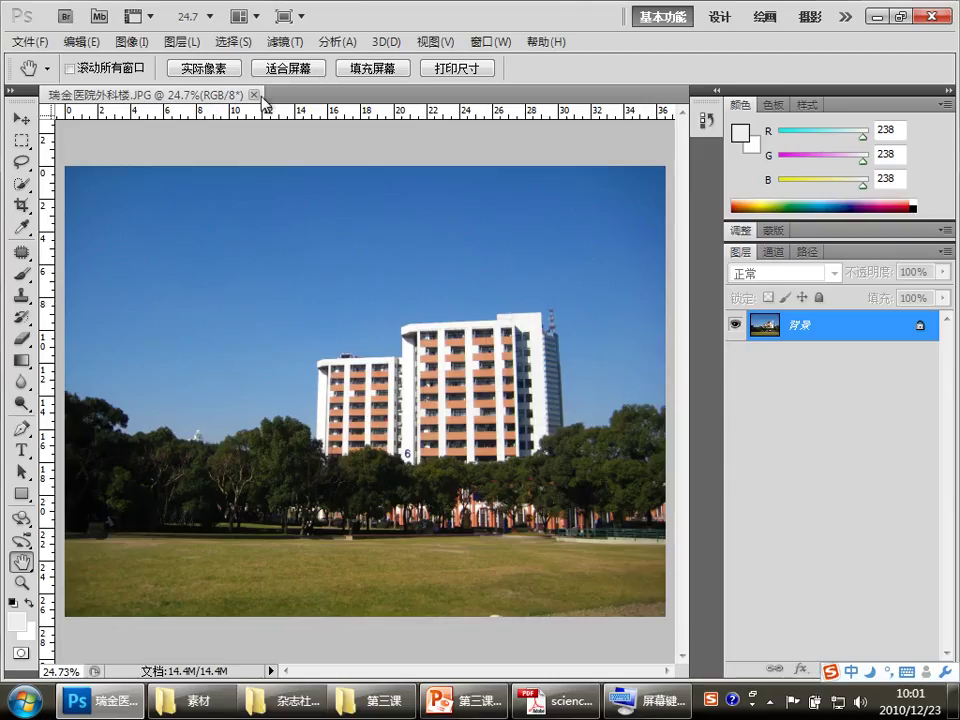
click(255, 95)
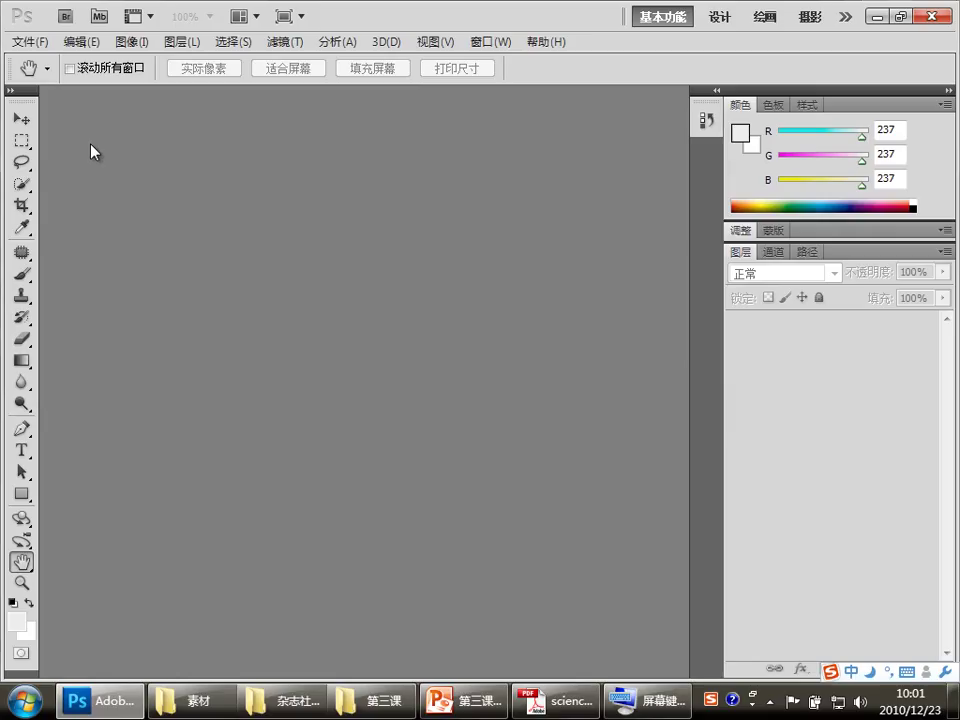
Create a new 1000x600 white document, then bring the PowerPoint slides to the front.
click(40, 42)
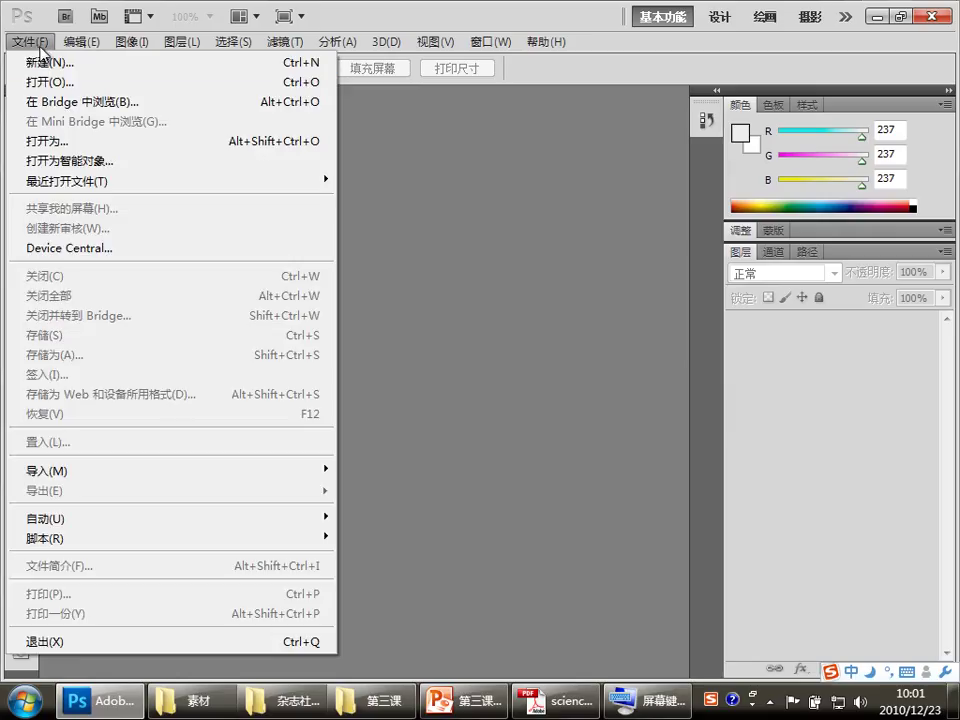
click(47, 62)
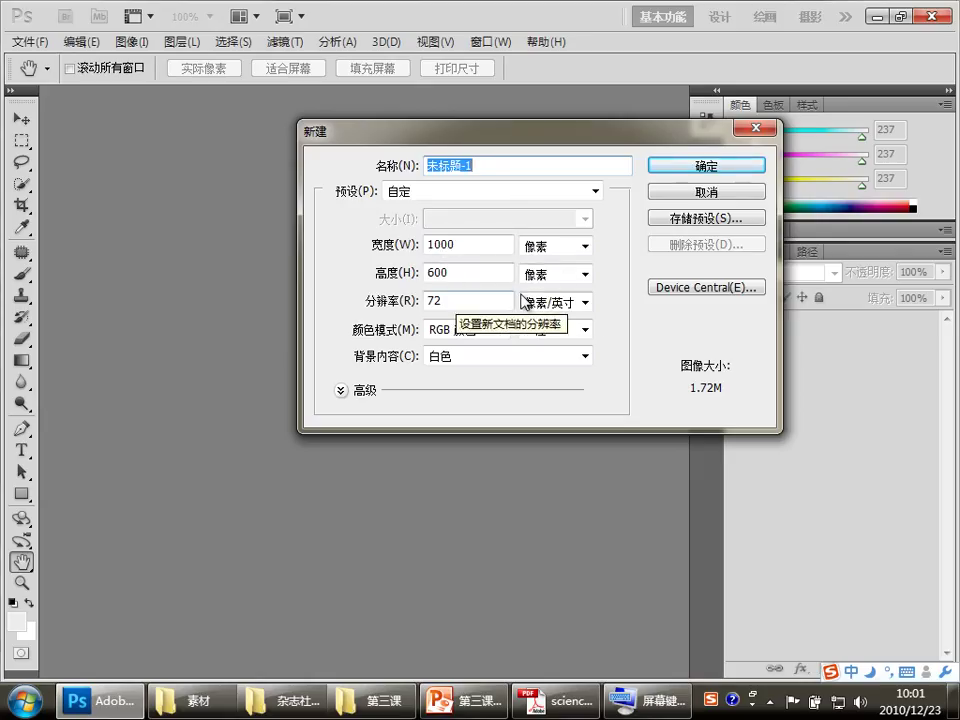
click(706, 166)
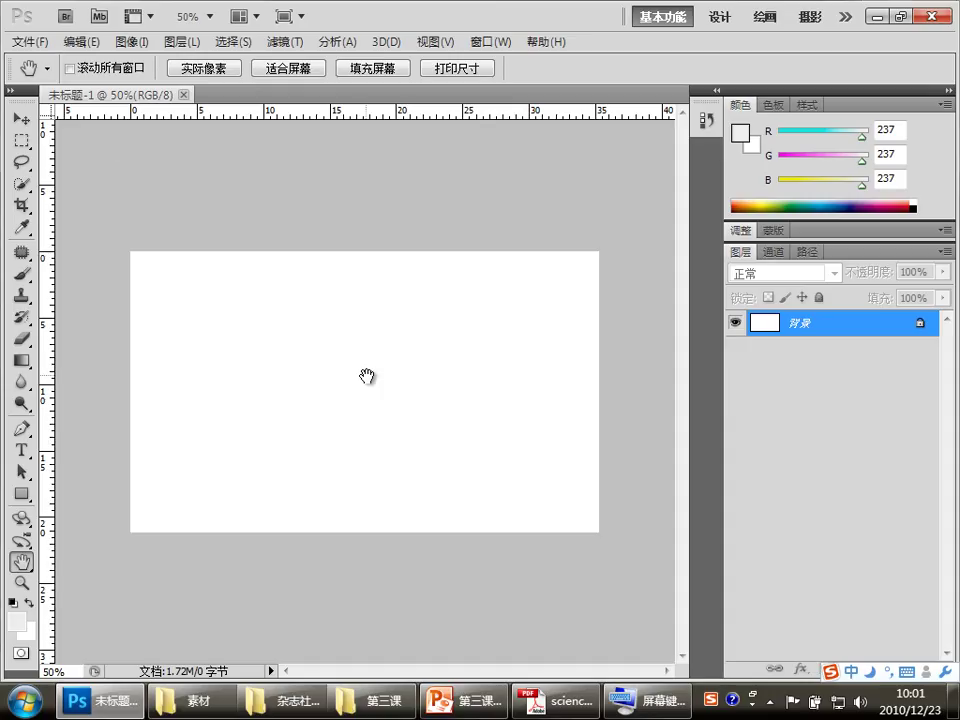
click(473, 704)
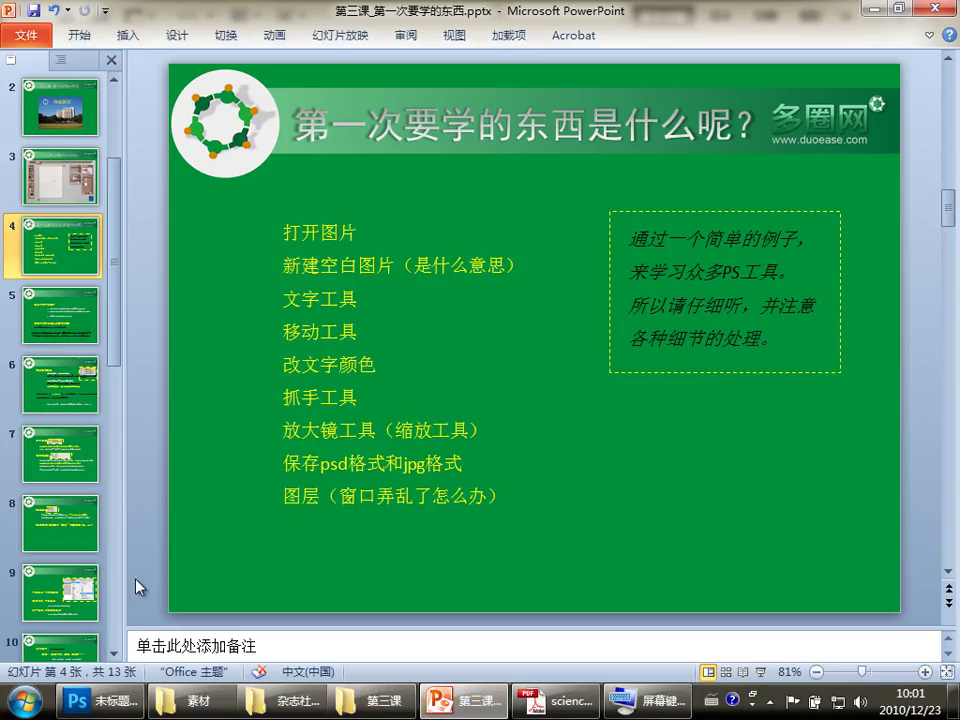
Show slide 11 on blank images, then select 蜘蛛手绘.jpg in the 素材 folder.
scroll(86, 435, down, 4)
click(52, 437)
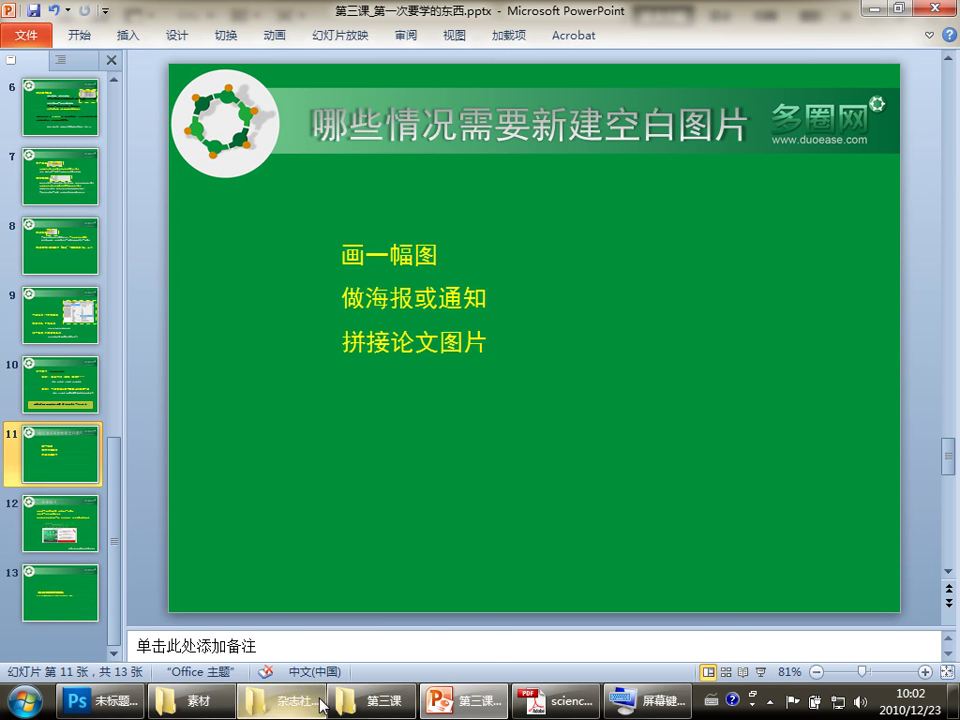
click(206, 700)
click(536, 435)
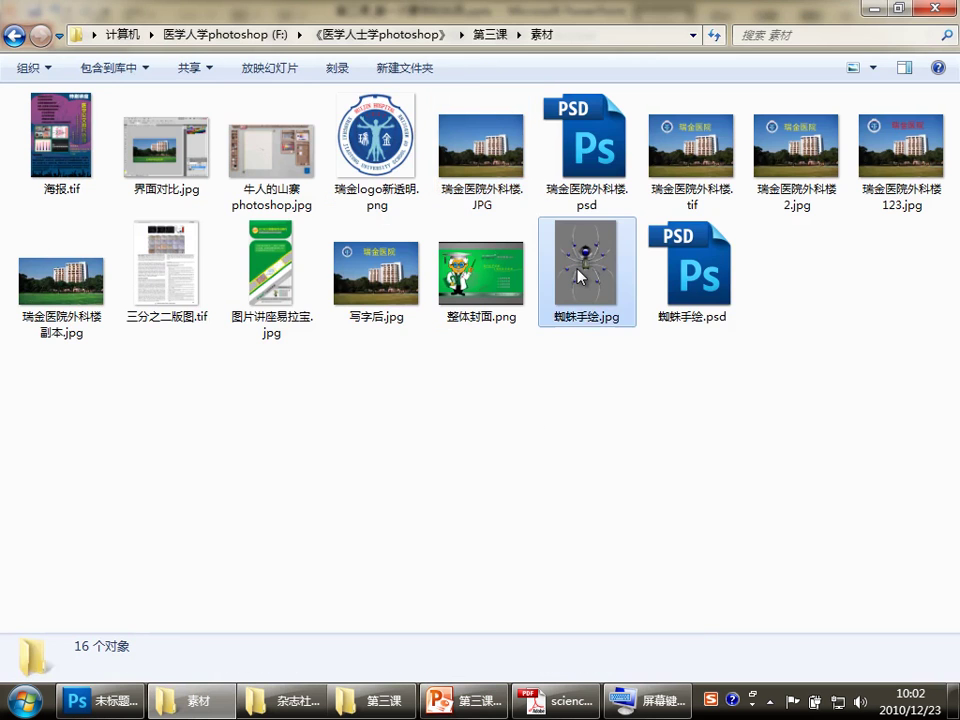
double_click(589, 312)
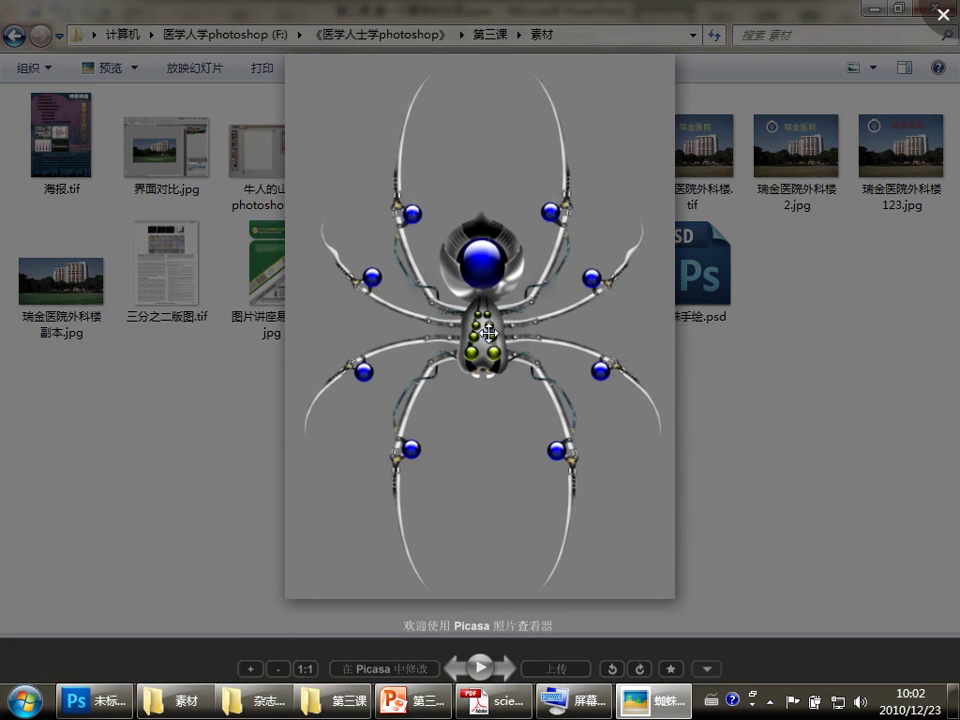
click(309, 671)
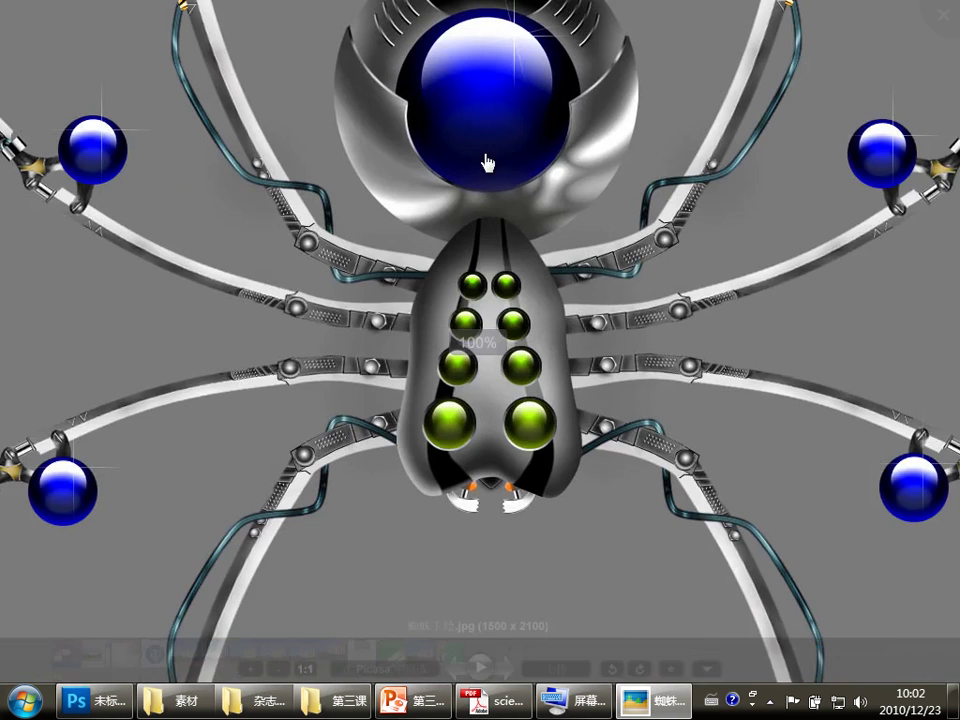
mouse_move(489, 161)
mouse_down()
mouse_move(609, 492)
mouse_move(553, 30)
mouse_up()
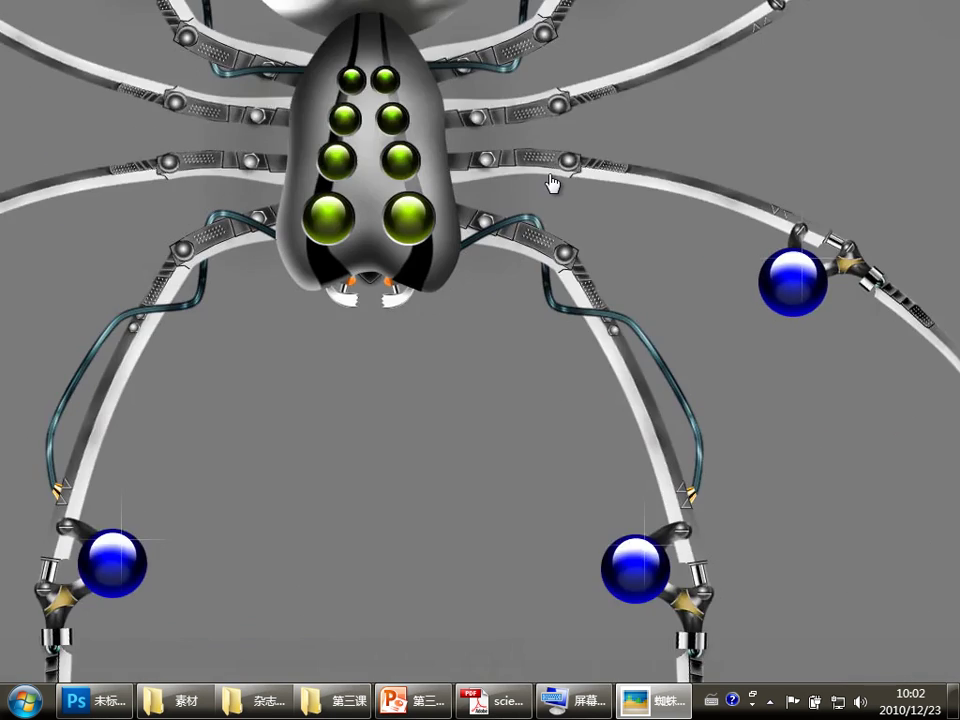
key(Escape)
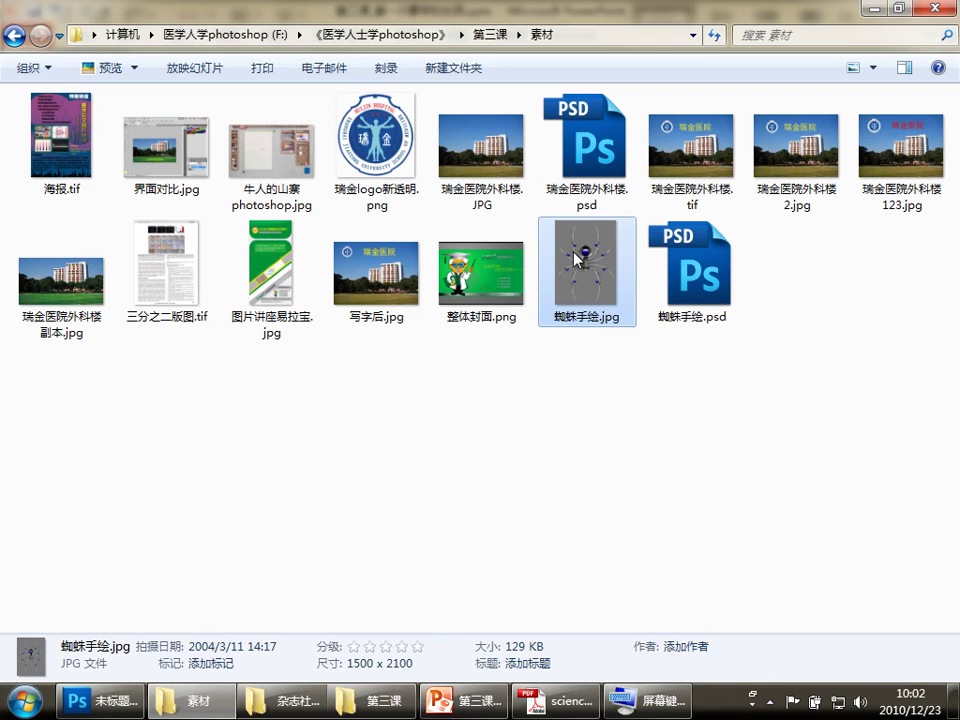
click(697, 282)
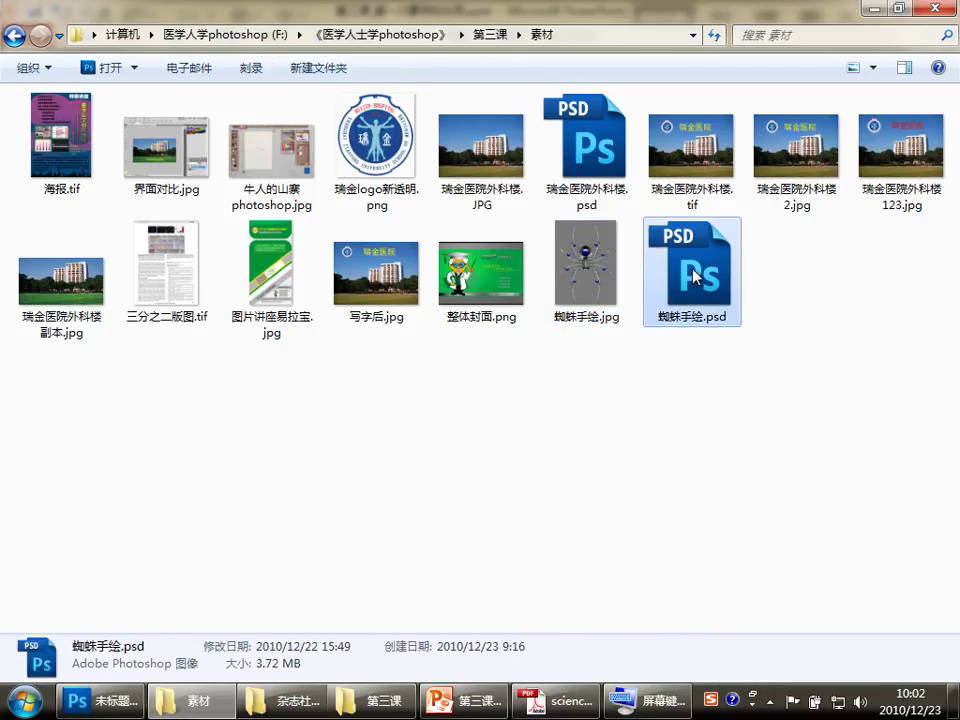
double_click(606, 274)
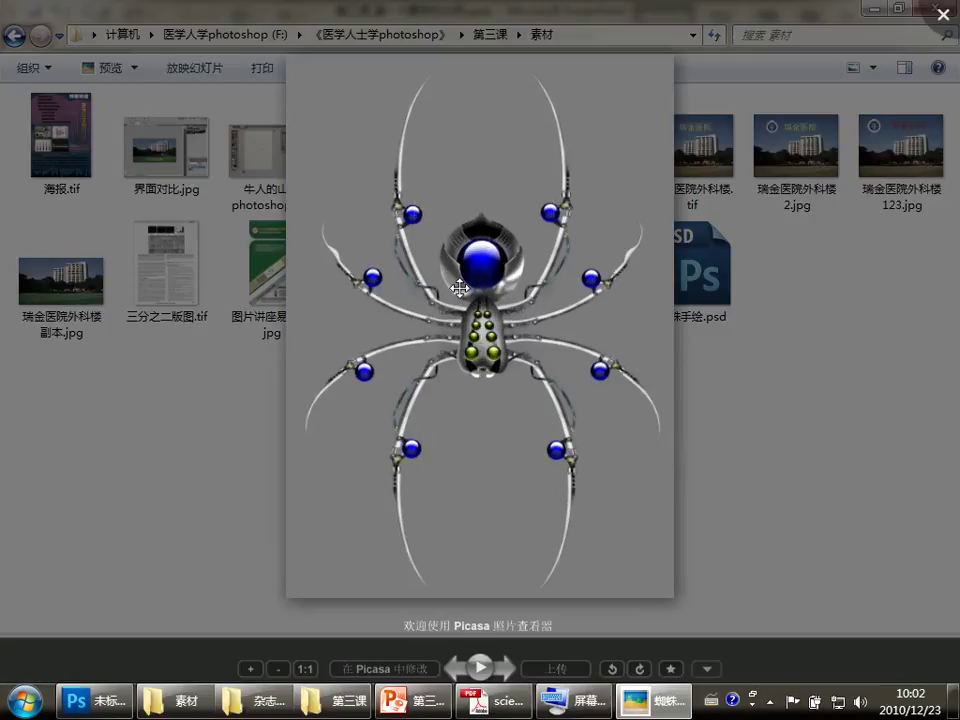
key(Escape)
click(693, 279)
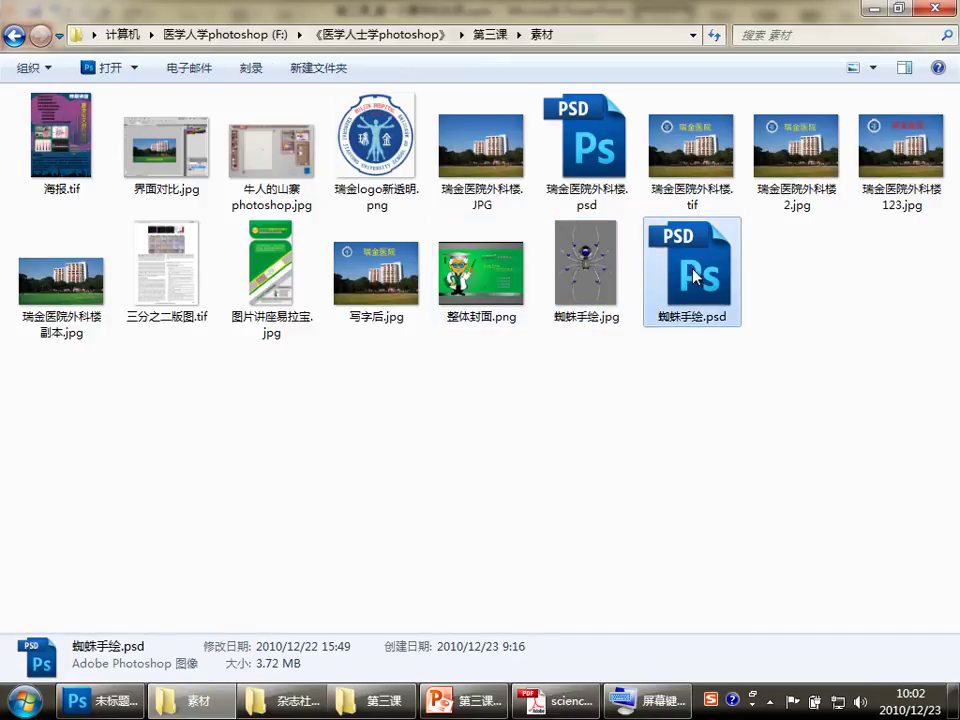
Drag 蜘蛛手绘.psd into Photoshop and open it, leaving the colour profile unchanged.
mouse_move(705, 265)
mouse_down()
mouse_move(145, 609)
mouse_move(273, 161)
mouse_up()
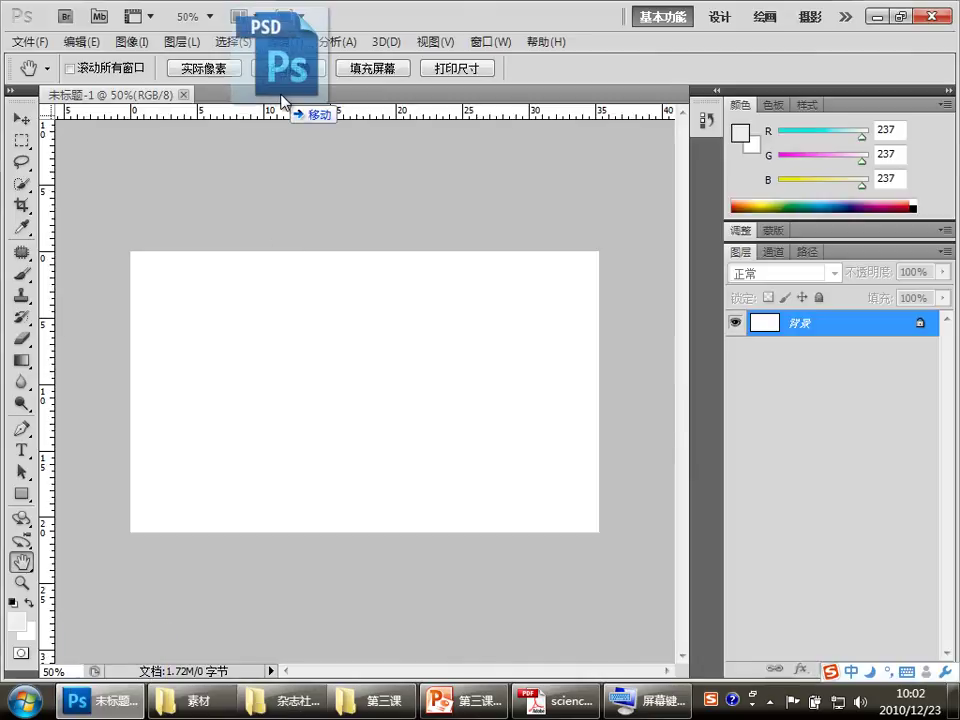
drag(273, 161, 280, 93)
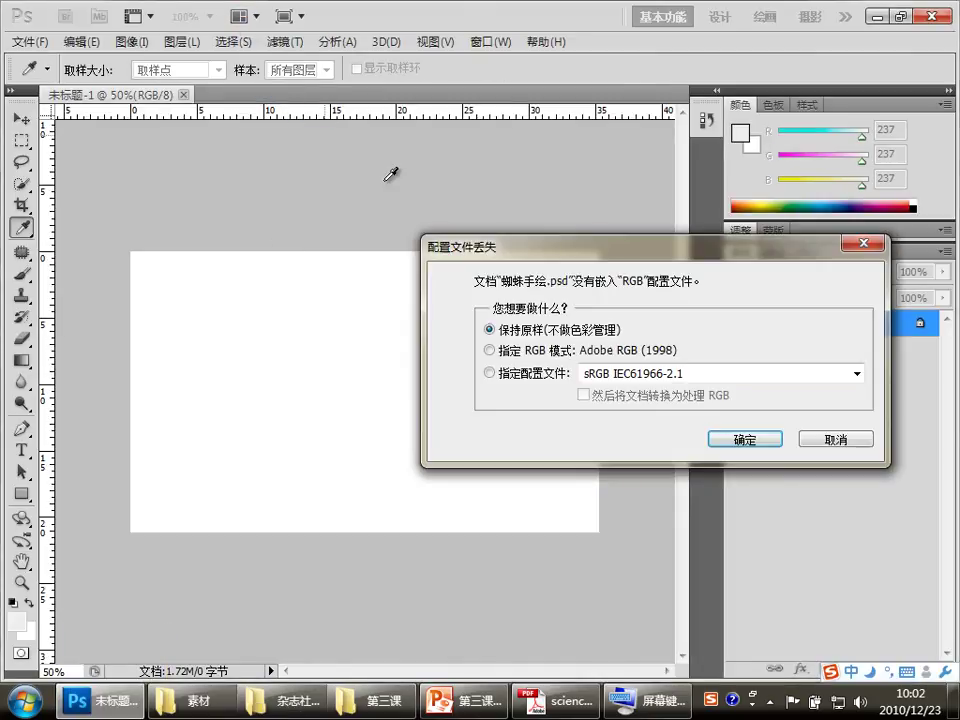
click(752, 440)
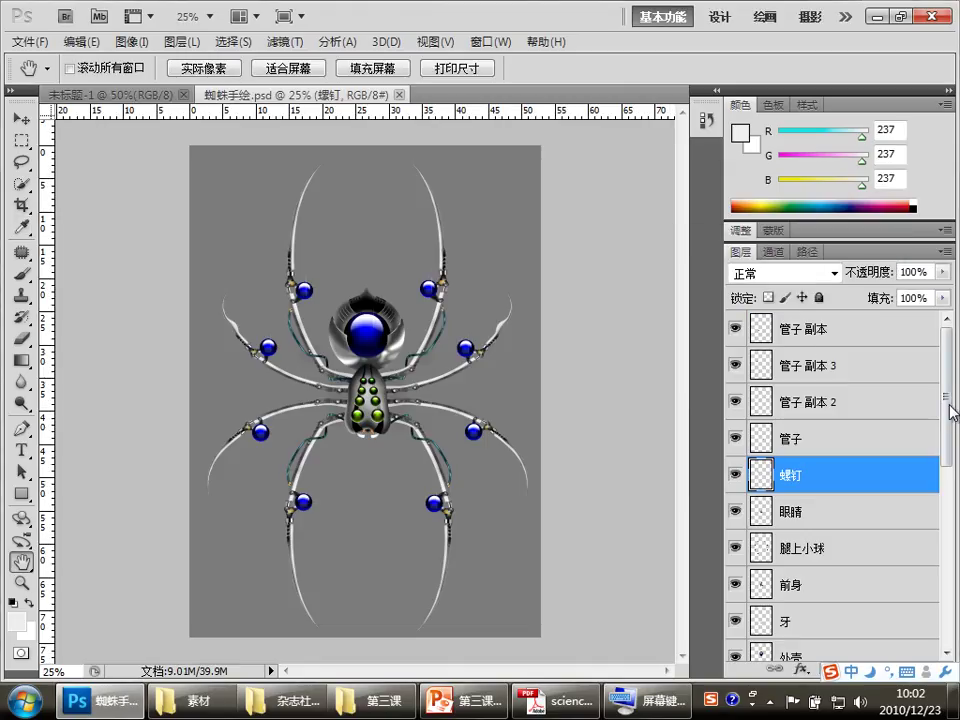
drag(946, 400, 955, 605)
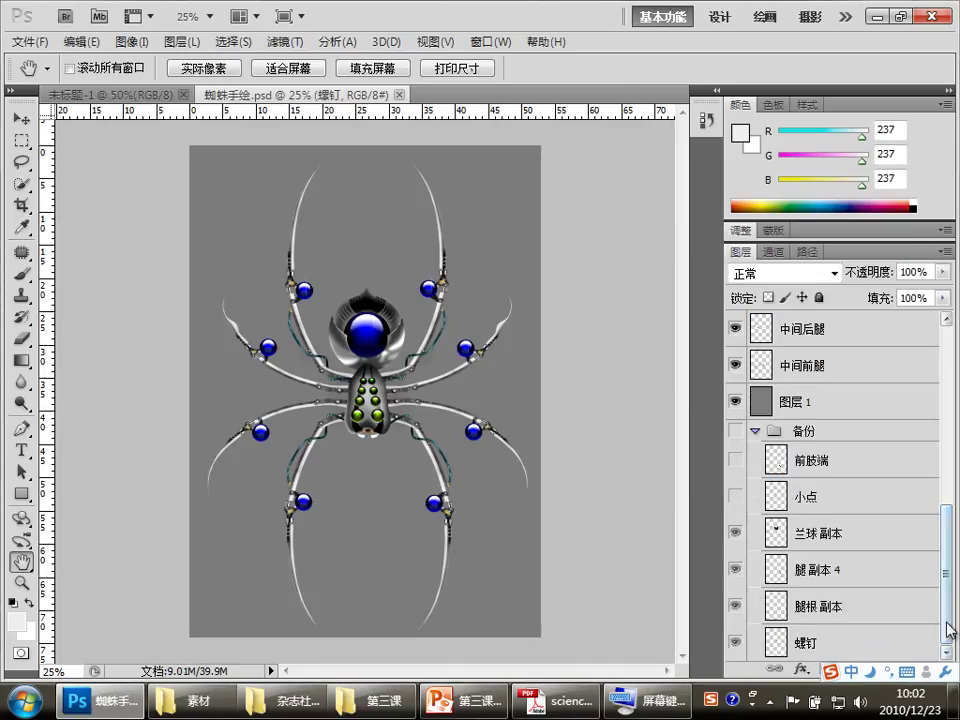
scroll(928, 400, up, 10)
scroll(928, 400, up, 1)
Hide the eight layers one by one, from 管子 副本 down to 前身.
click(736, 329)
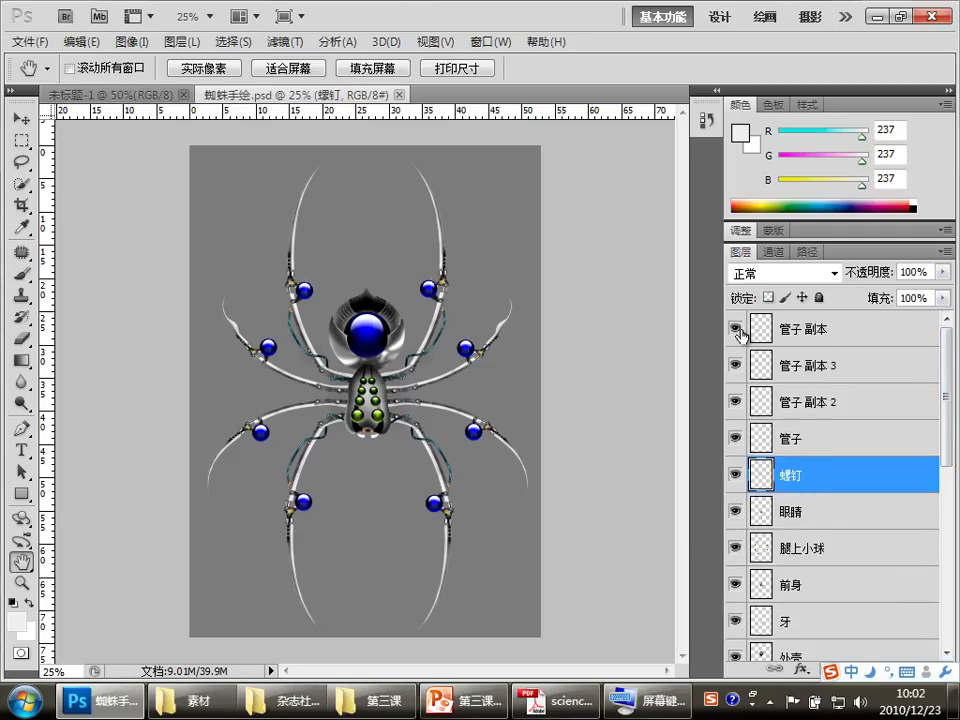
click(736, 365)
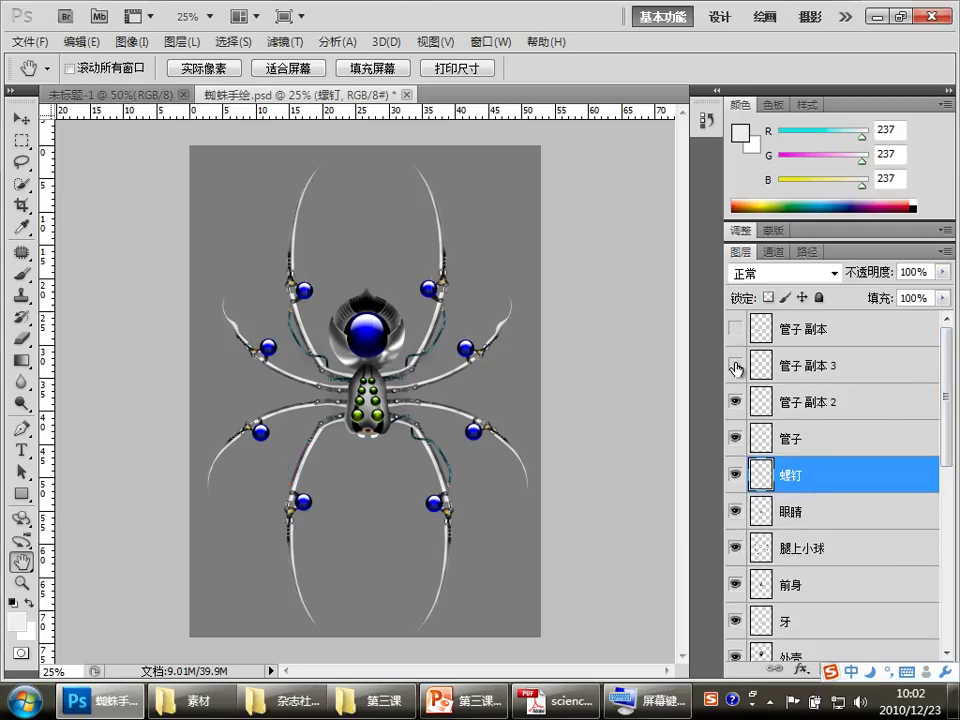
click(736, 402)
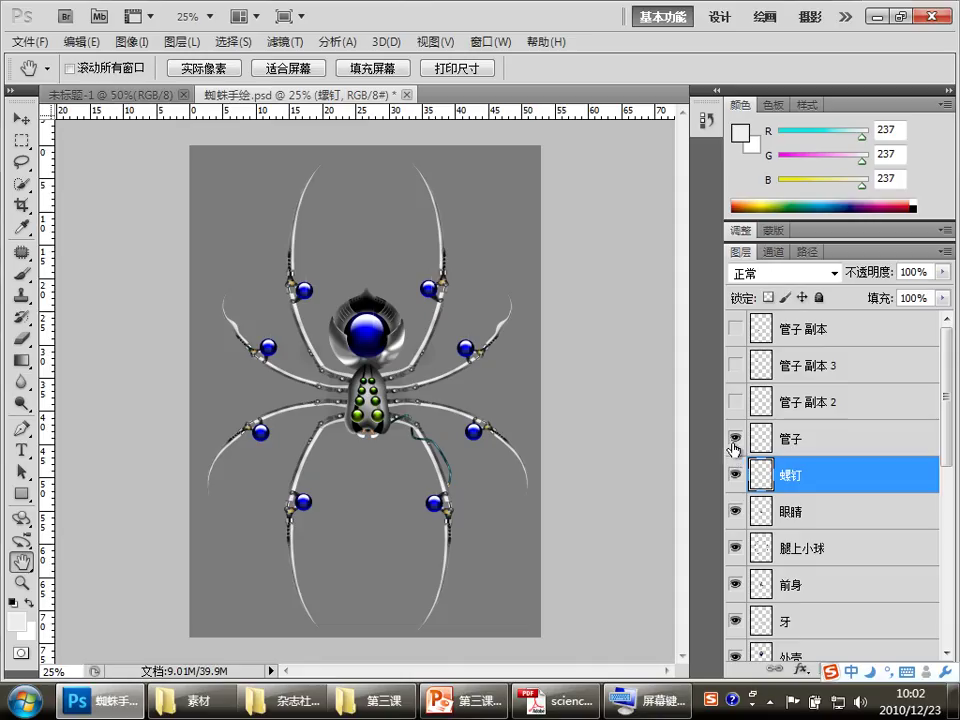
click(736, 438)
click(736, 476)
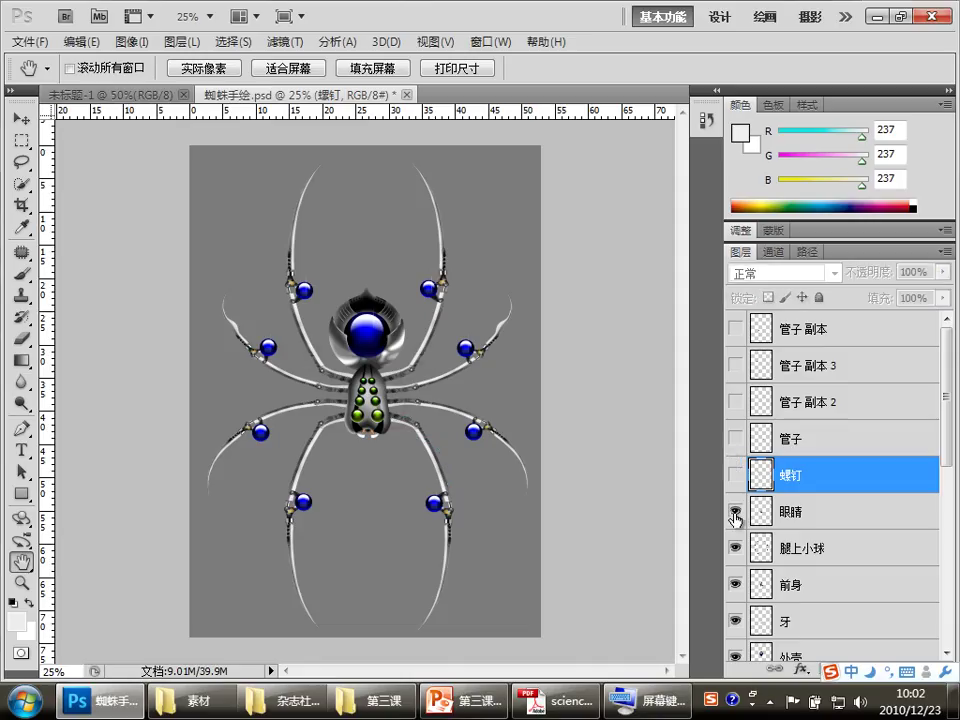
click(736, 511)
click(736, 548)
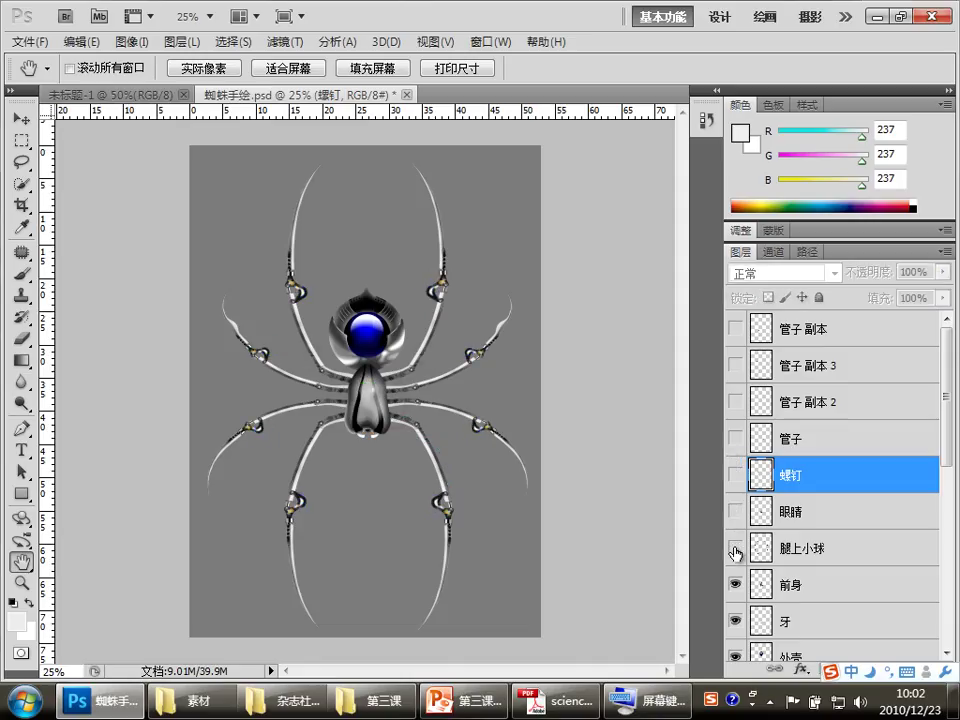
click(737, 586)
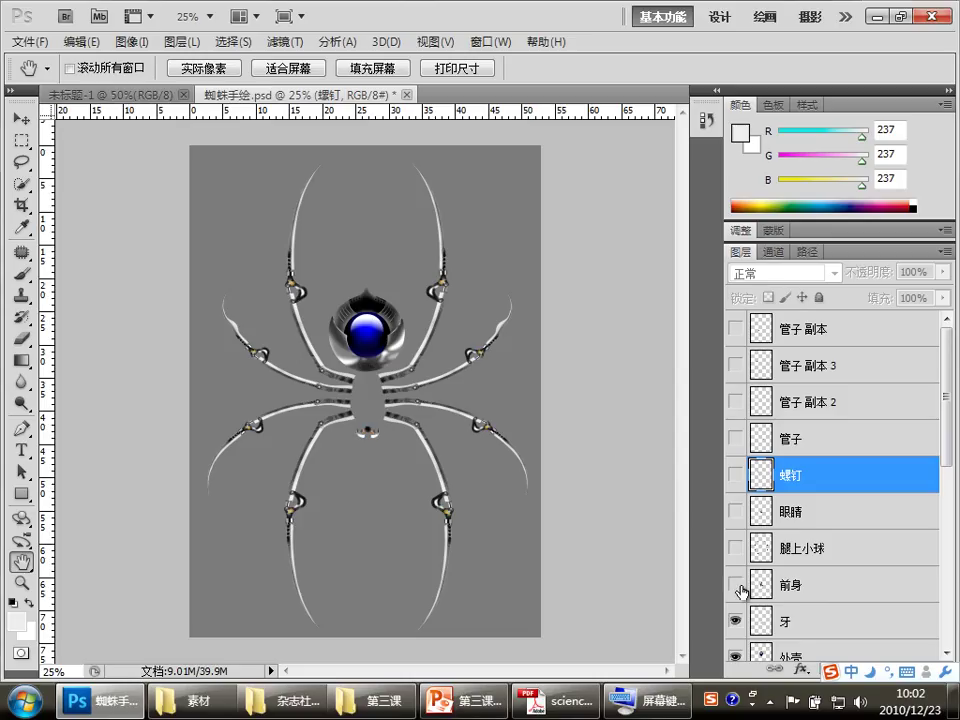
Turn all eight layers back on, from 前身 up to 管子 副本.
click(737, 586)
click(736, 548)
click(736, 511)
click(736, 476)
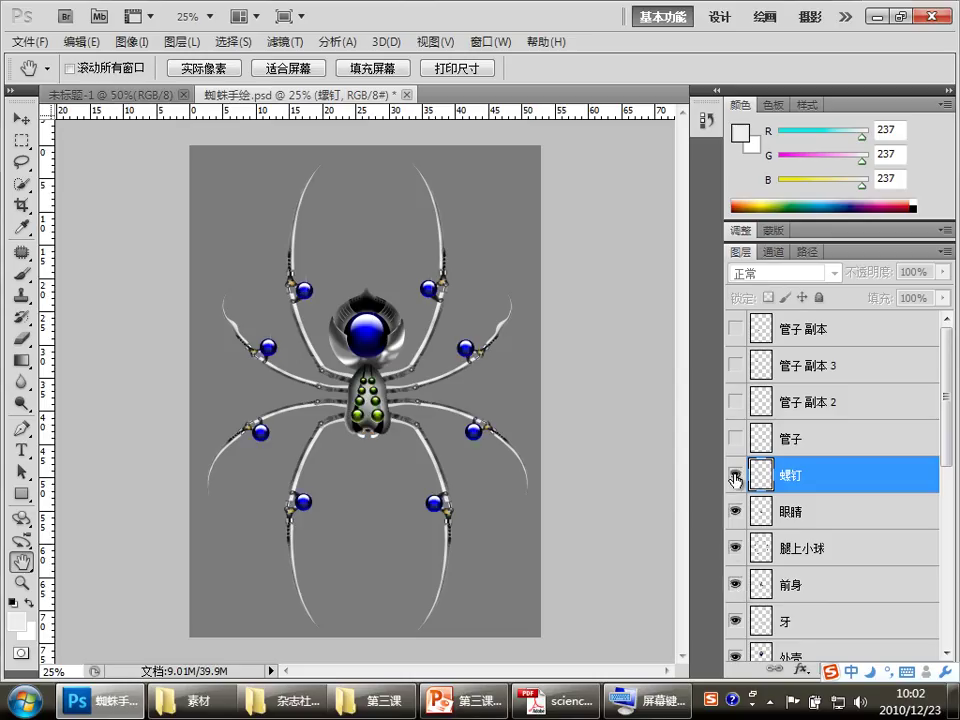
click(736, 439)
click(736, 402)
click(736, 365)
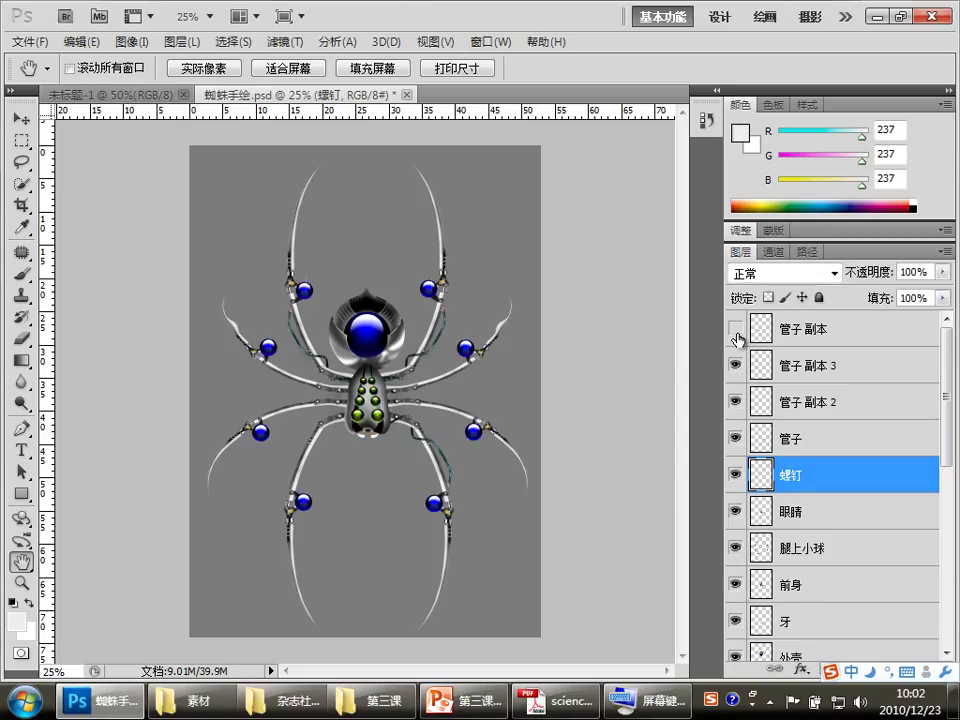
click(736, 331)
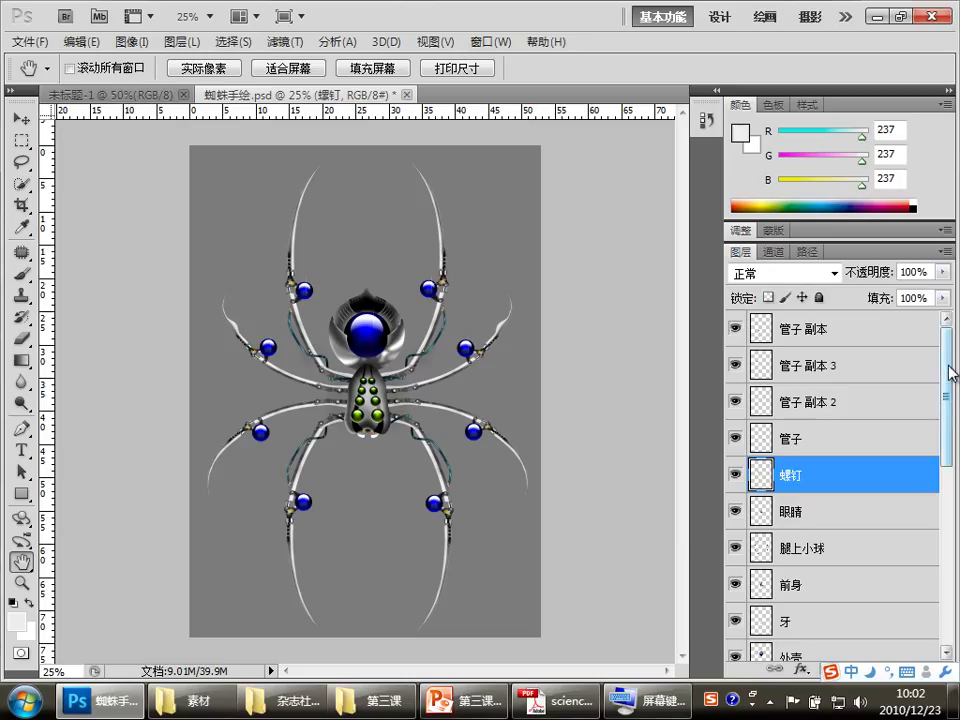
mouse_move(950, 373)
mouse_down()
mouse_move(950, 561)
mouse_move(950, 373)
mouse_up()
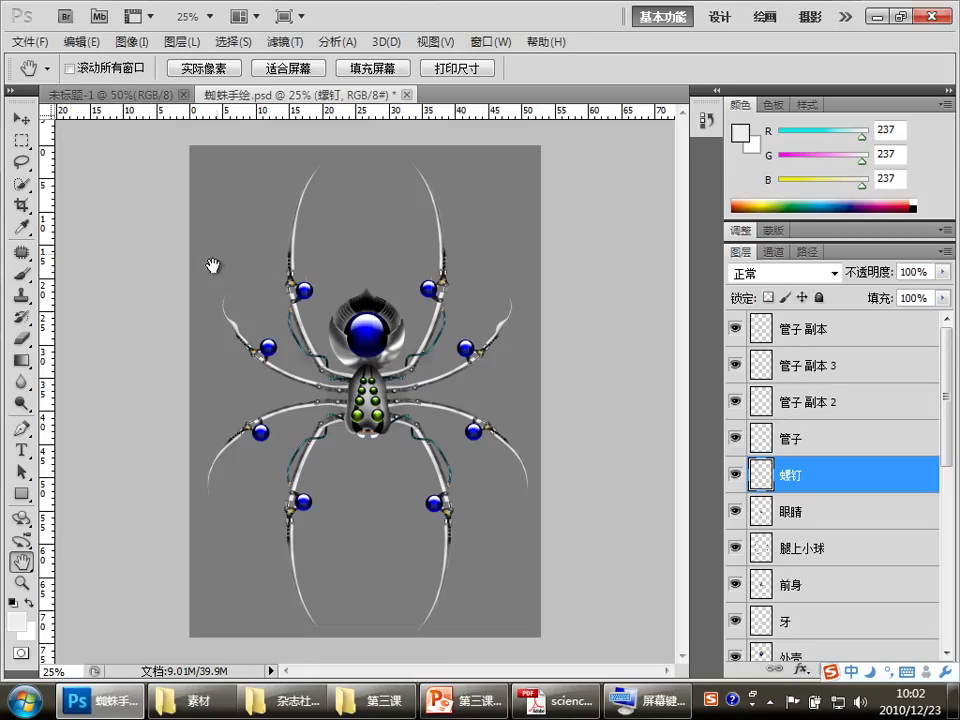
On the untitled canvas, paint a grey brush stroke and draw a rectangle and small square.
click(113, 95)
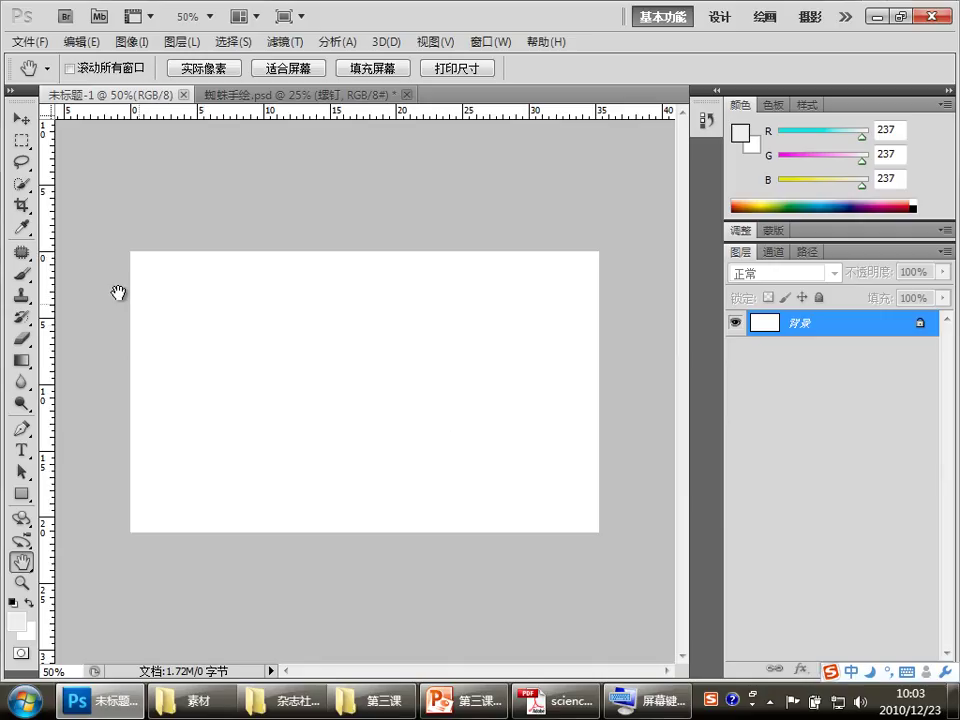
click(27, 273)
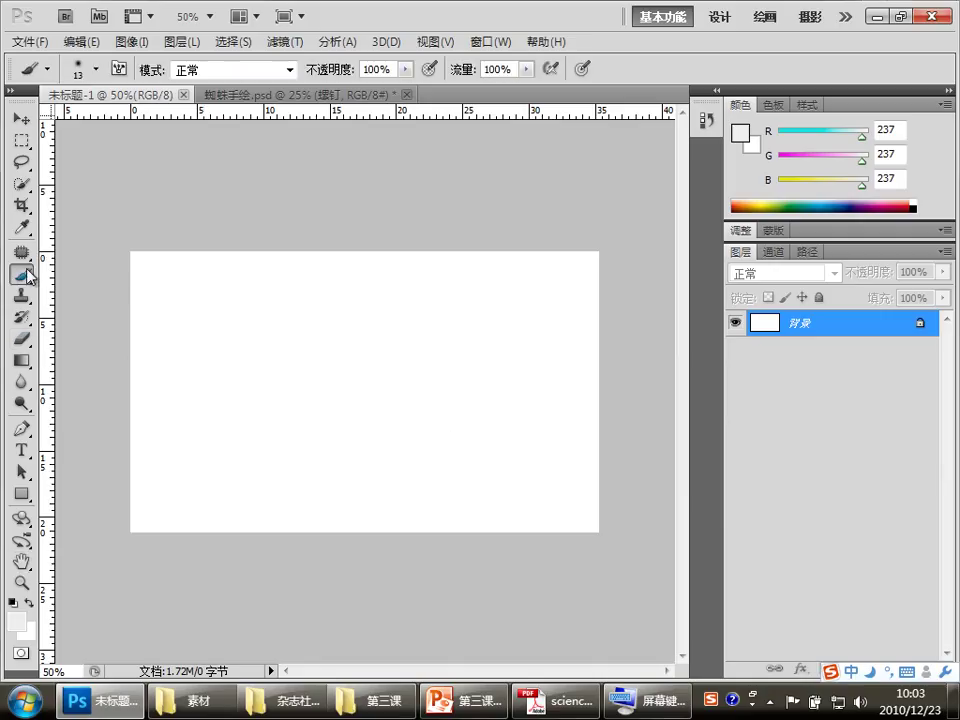
drag(237, 338, 430, 335)
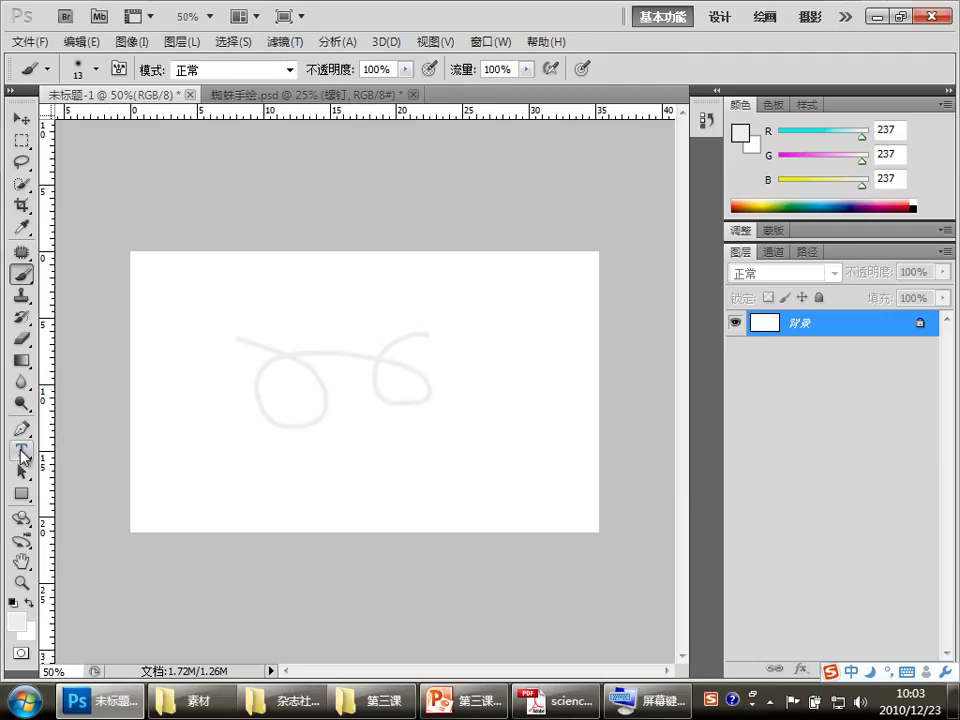
click(21, 493)
drag(202, 401, 399, 482)
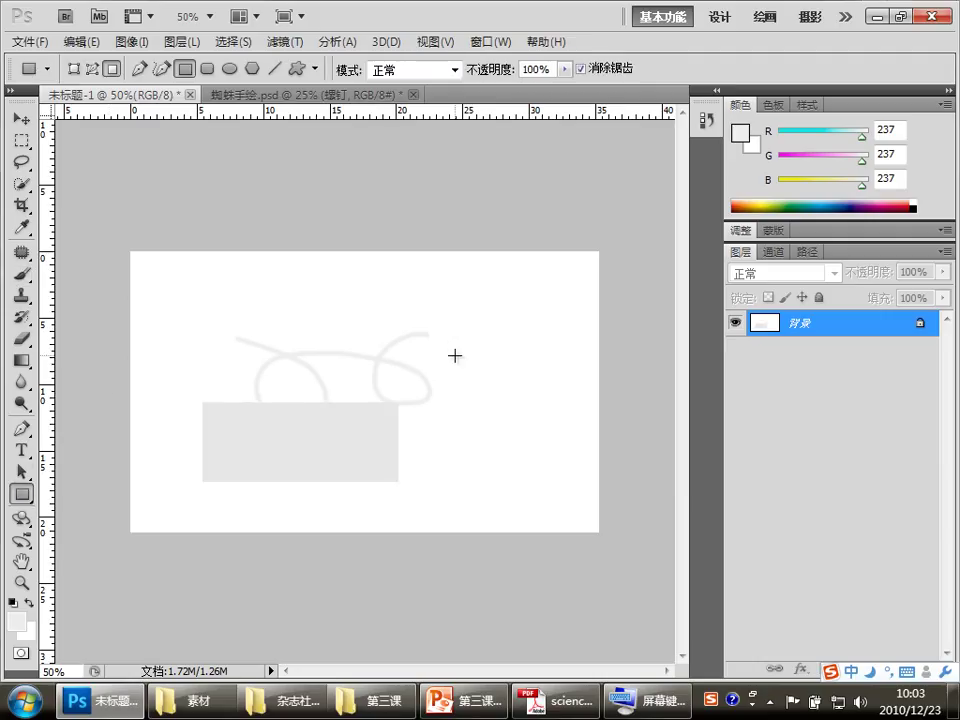
drag(408, 318, 466, 376)
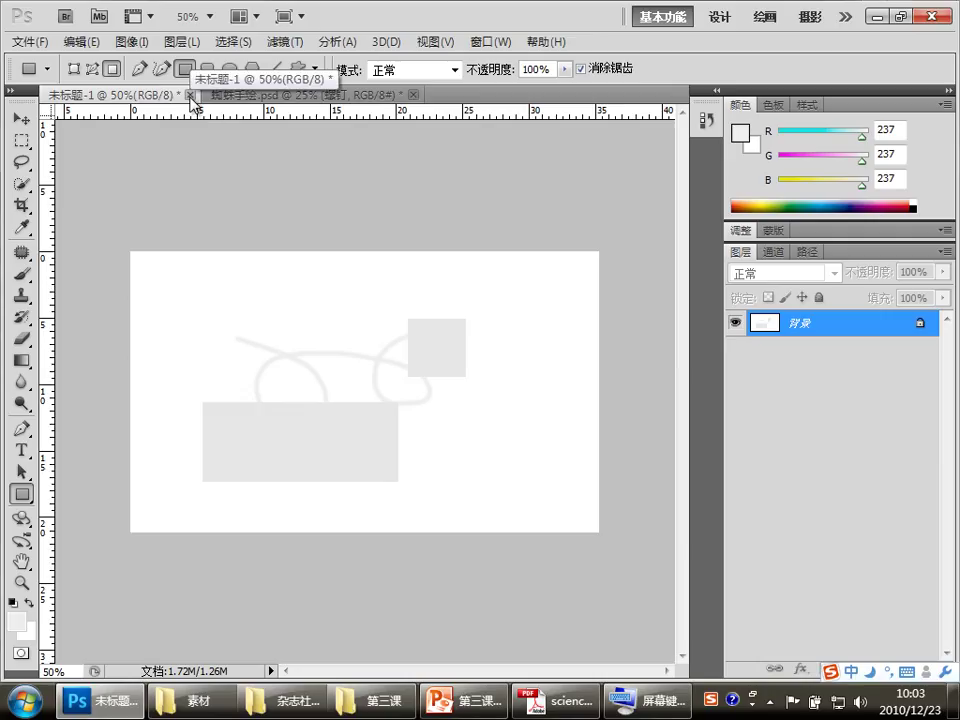
Close 蜘蛛手绘.psd and the untitled canvas, choosing 否 to discard changes.
click(260, 94)
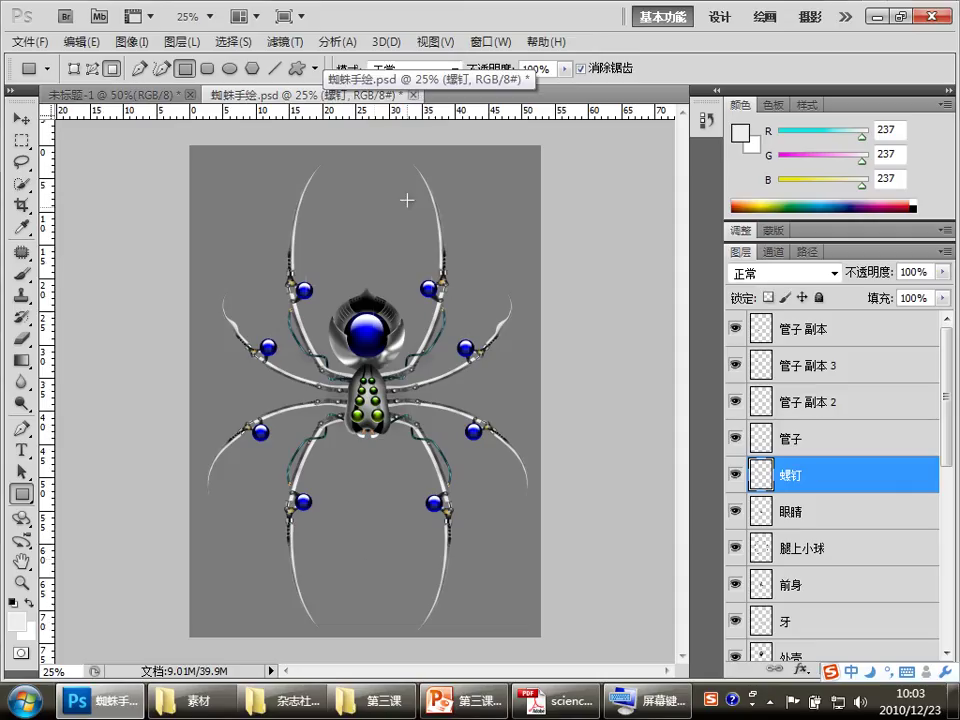
key(ctrl+w)
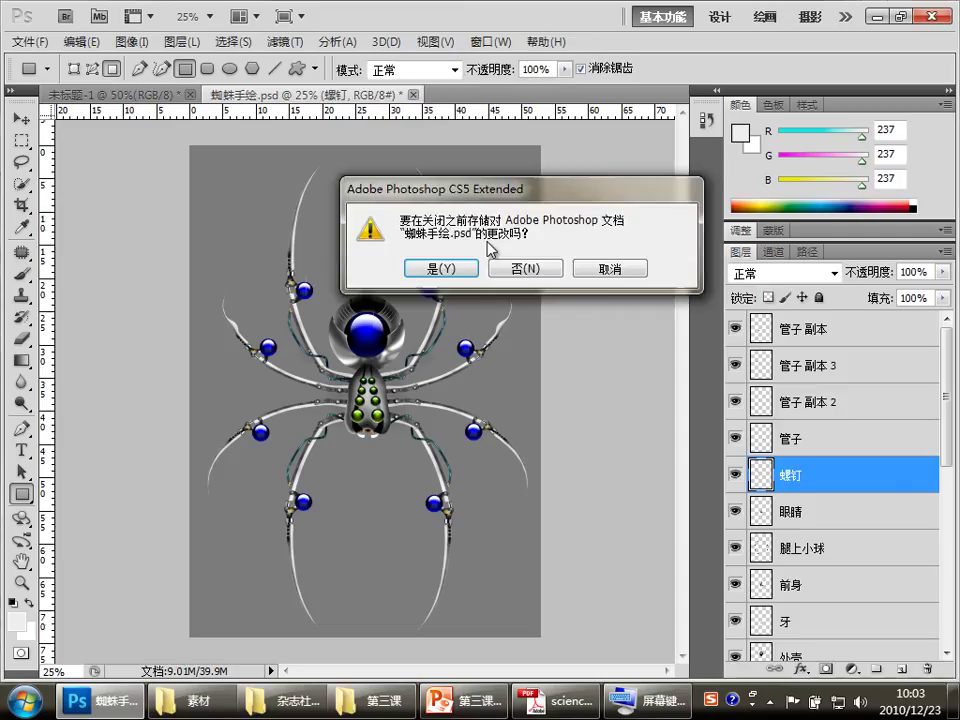
click(525, 268)
click(190, 94)
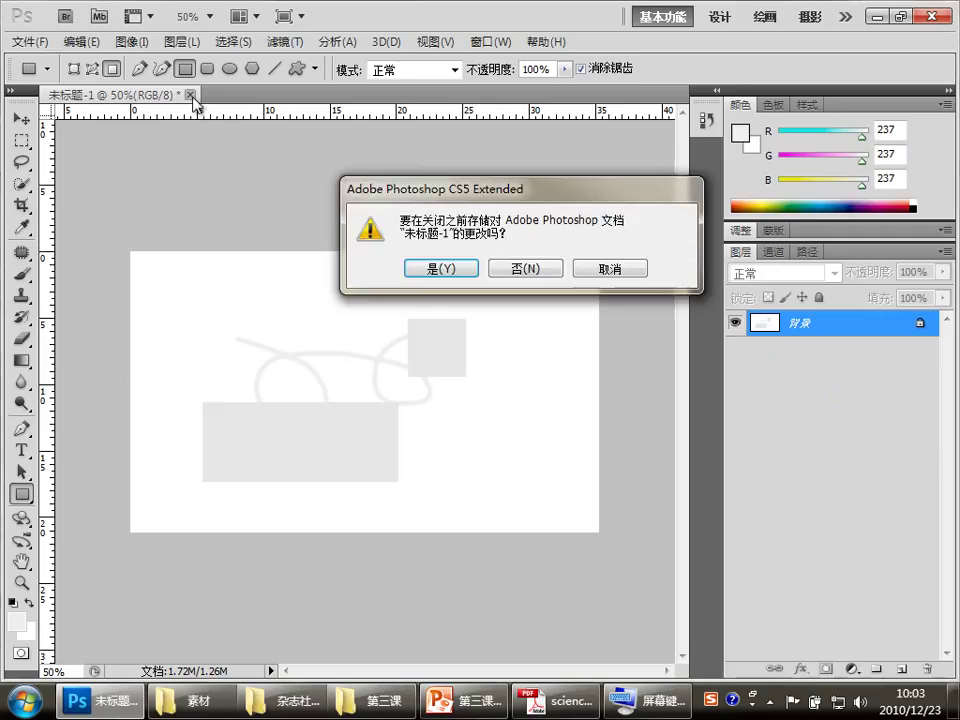
click(530, 268)
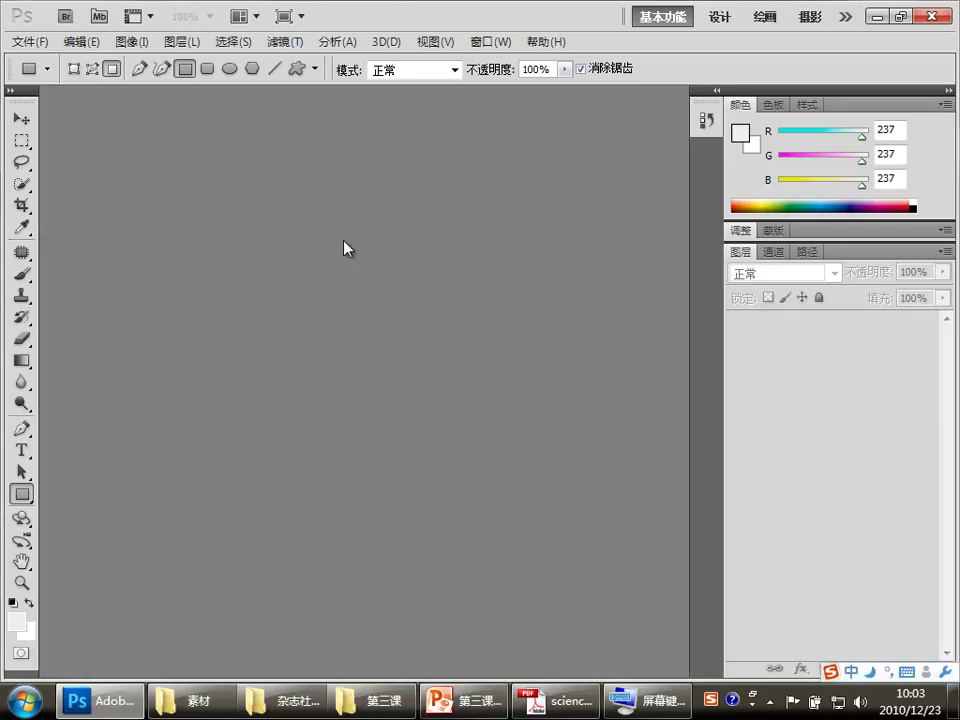
Show lesson slide 11 on blank images, then open 海报.tif from the 素材 folder.
click(460, 701)
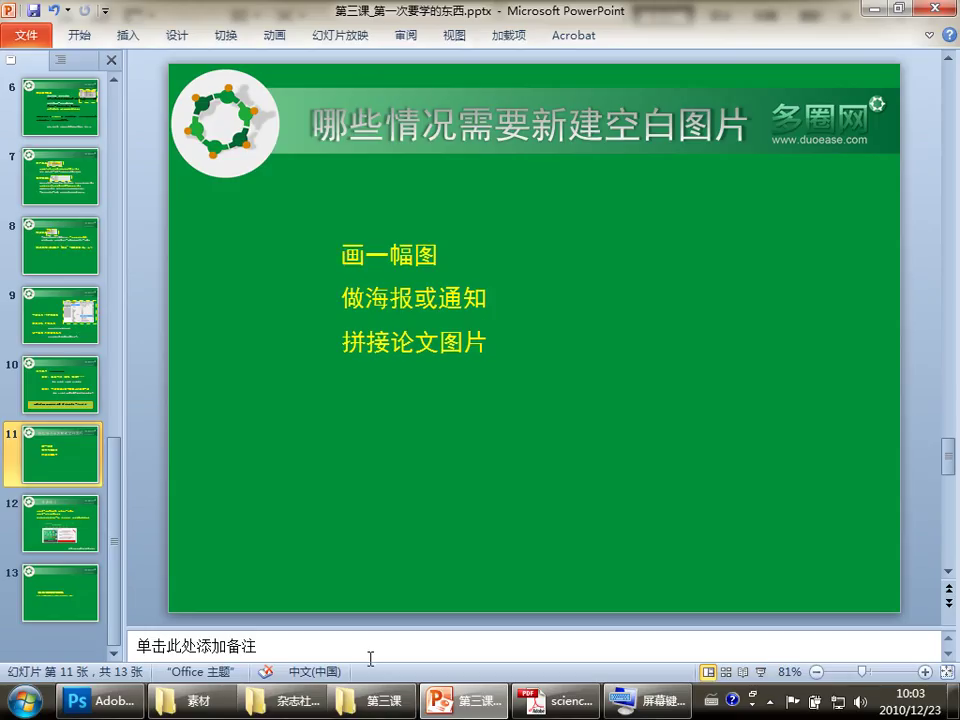
click(196, 701)
double_click(77, 166)
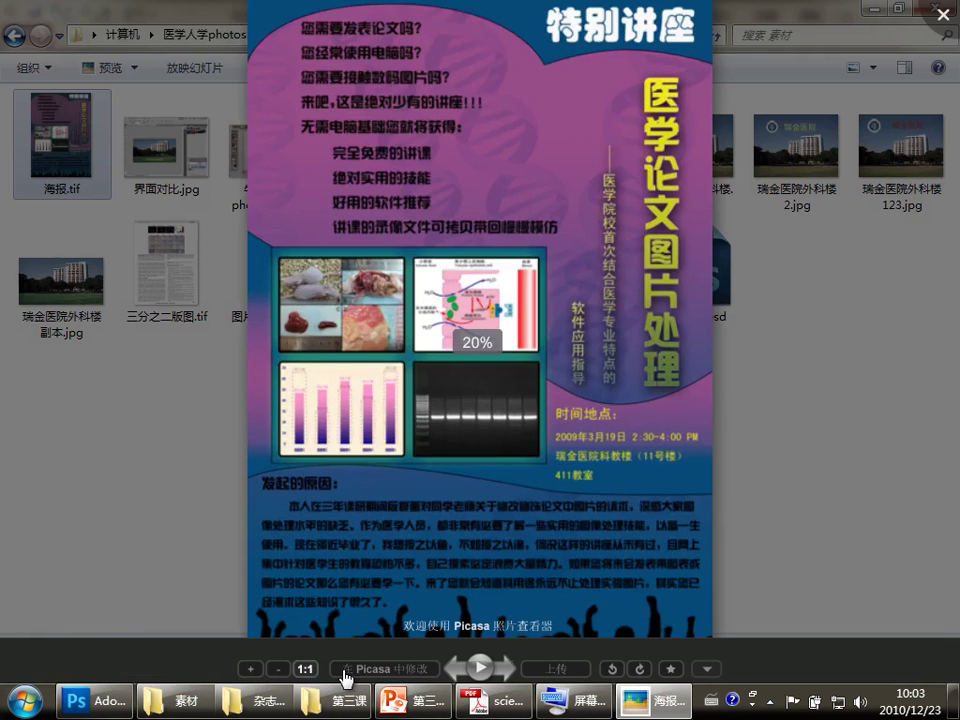
Zoom in on the poster's mouse photos, then close the preview and return to Photoshop.
scroll(477, 330, up, 5)
drag(606, 422, 831, 422)
scroll(848, 222, up, 2)
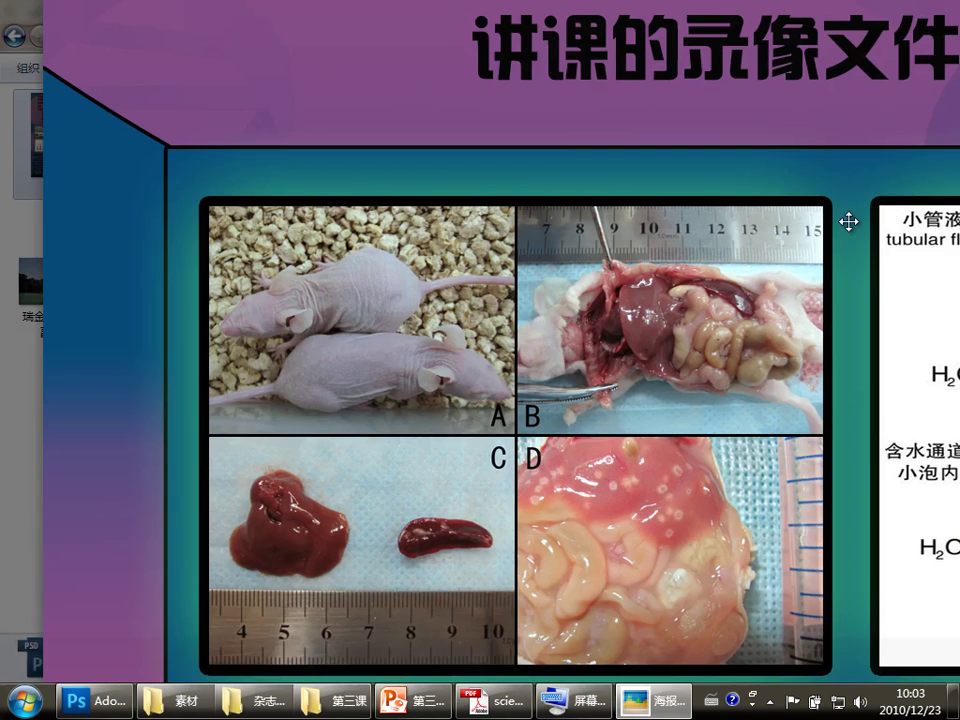
key(Escape)
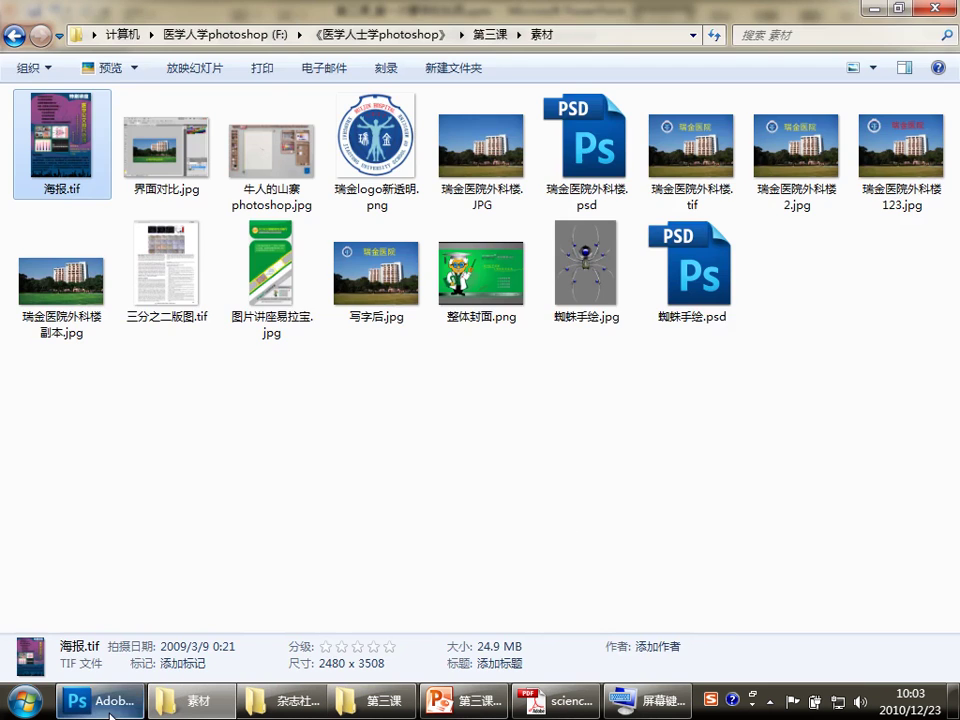
click(108, 701)
Create a new document in 厘米: width 70, height 100, resolution 300 pixels/inch.
click(30, 41)
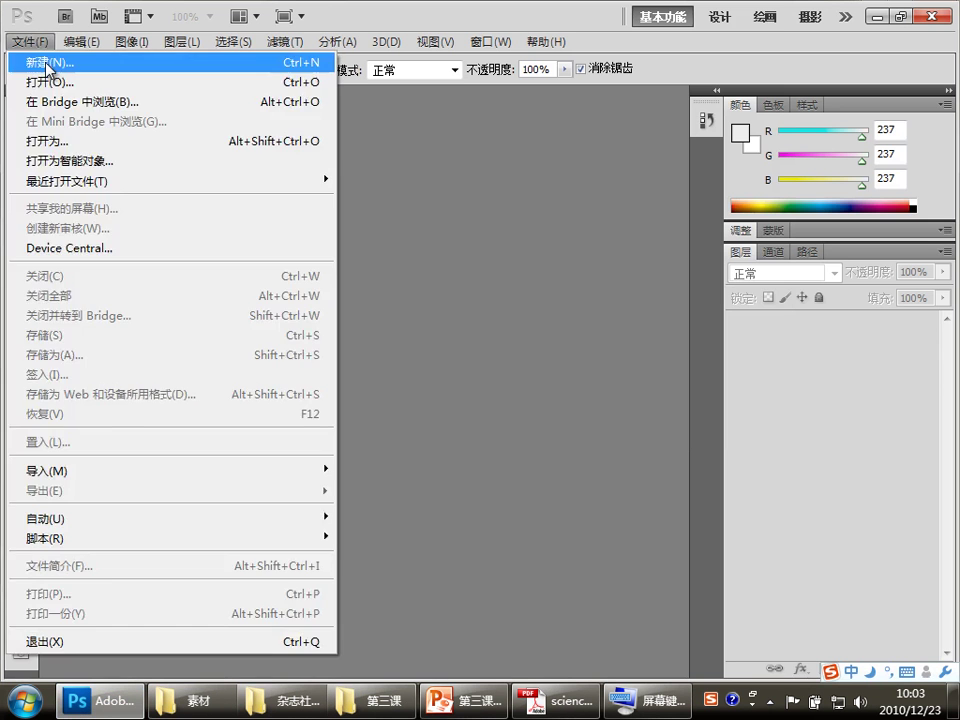
click(45, 64)
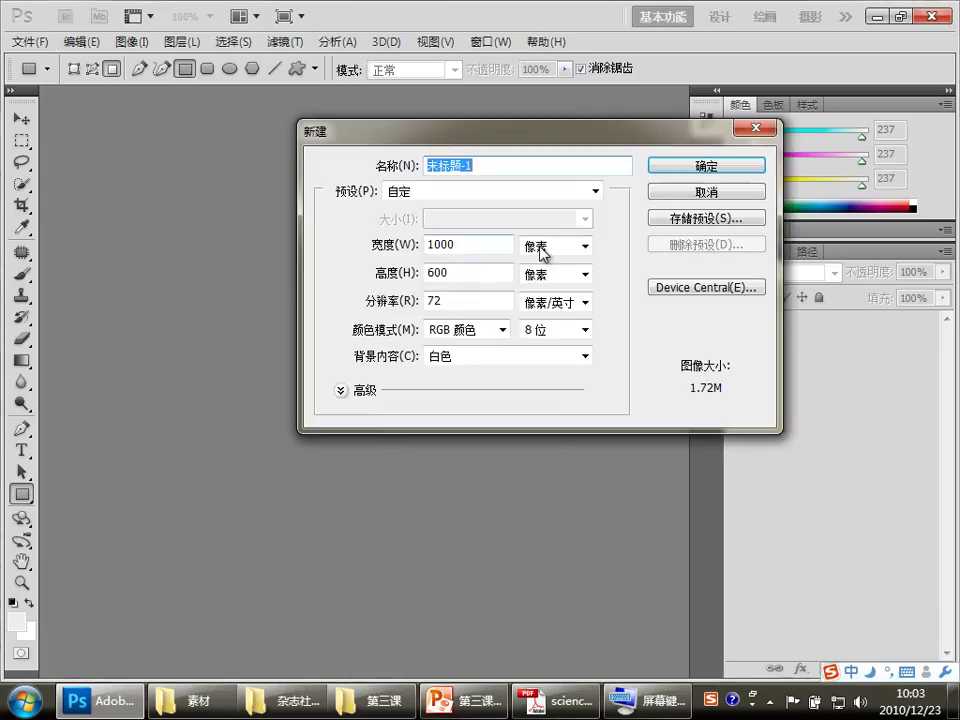
click(541, 252)
click(555, 298)
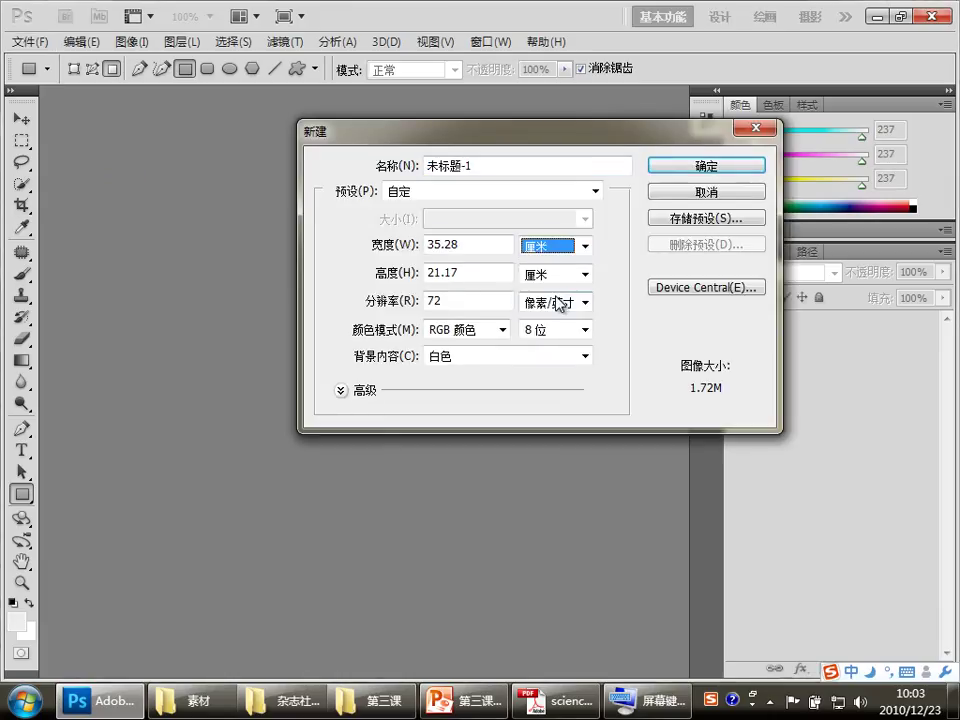
drag(484, 246, 333, 243)
text(70)
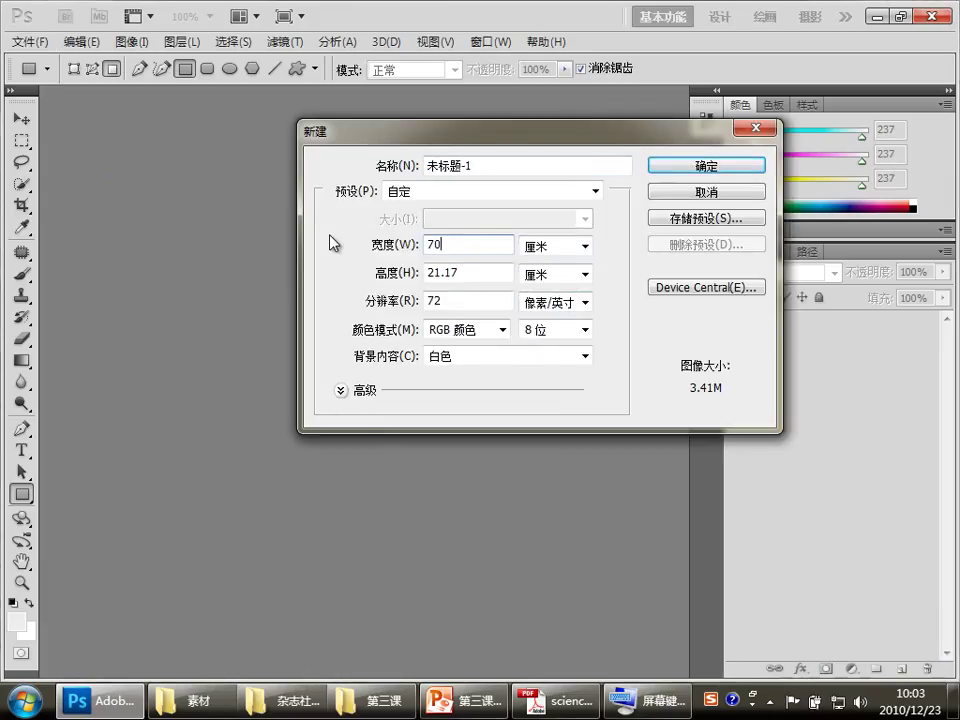
drag(482, 270, 272, 263)
text(10)
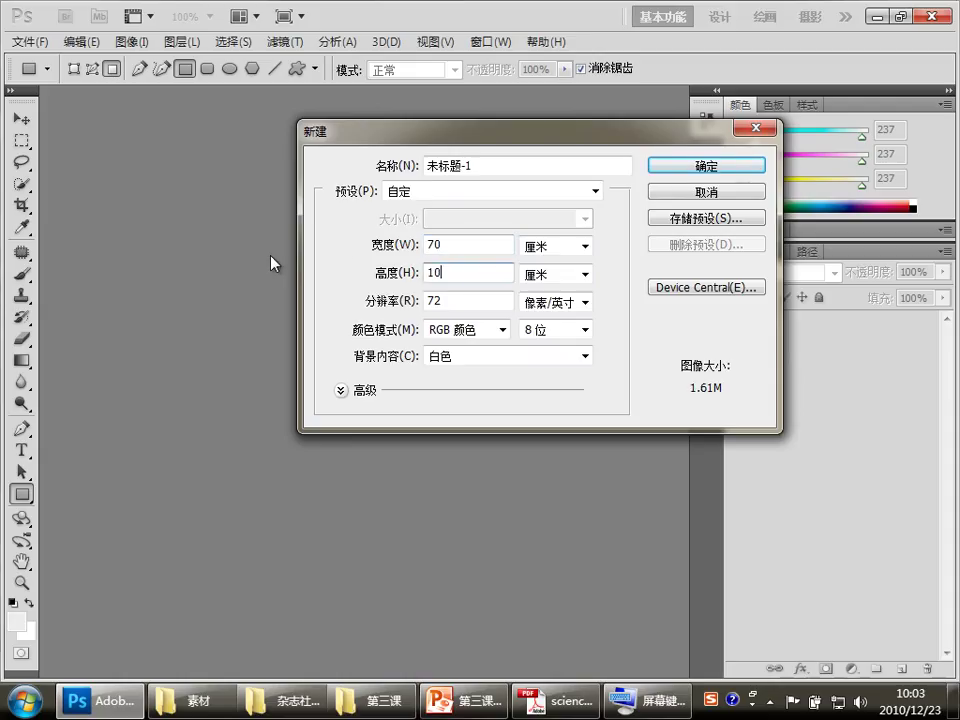
text(0)
drag(455, 301, 377, 309)
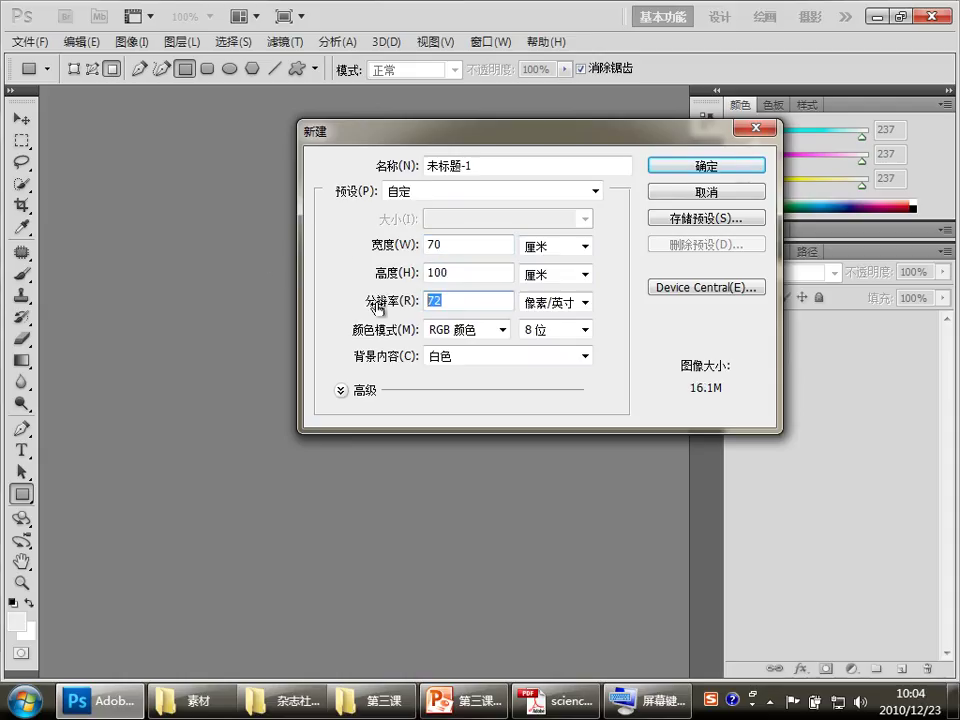
text(300)
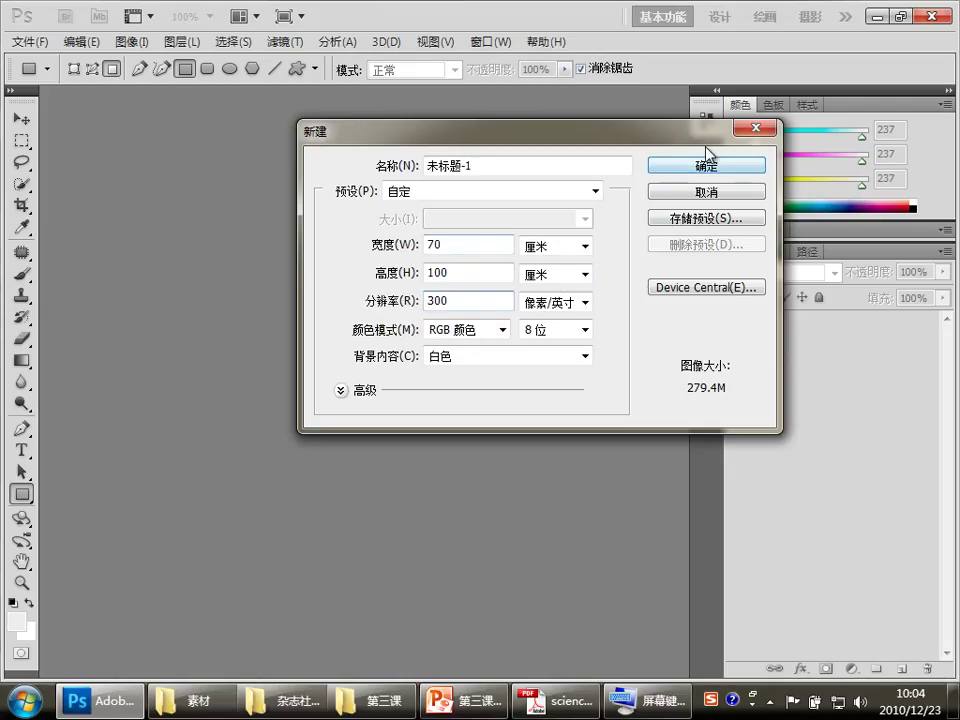
click(706, 166)
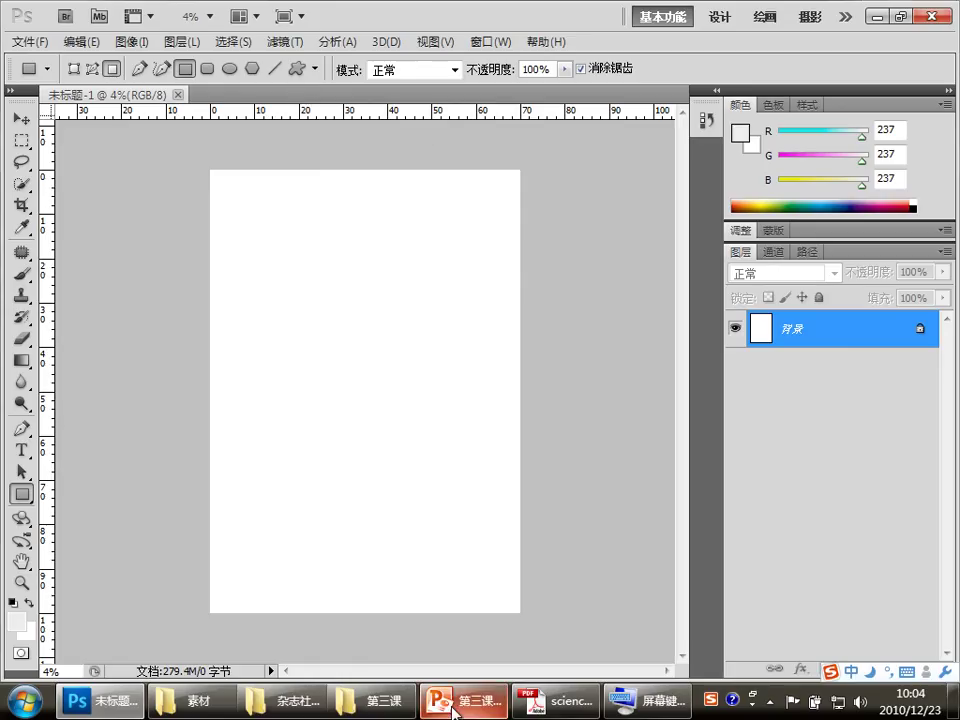
click(190, 700)
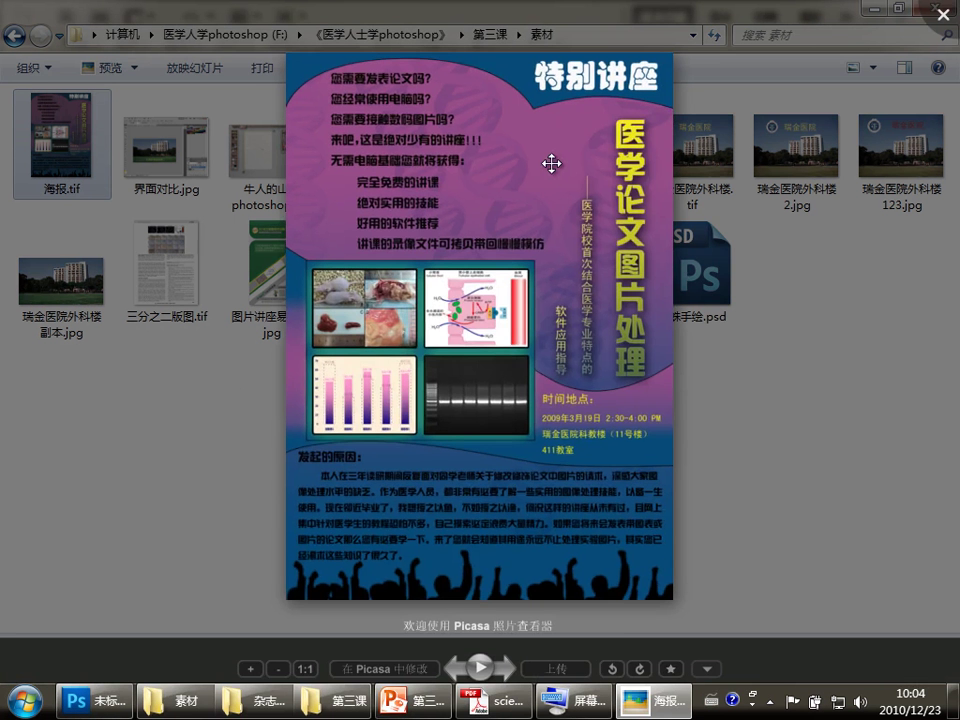
key(Escape)
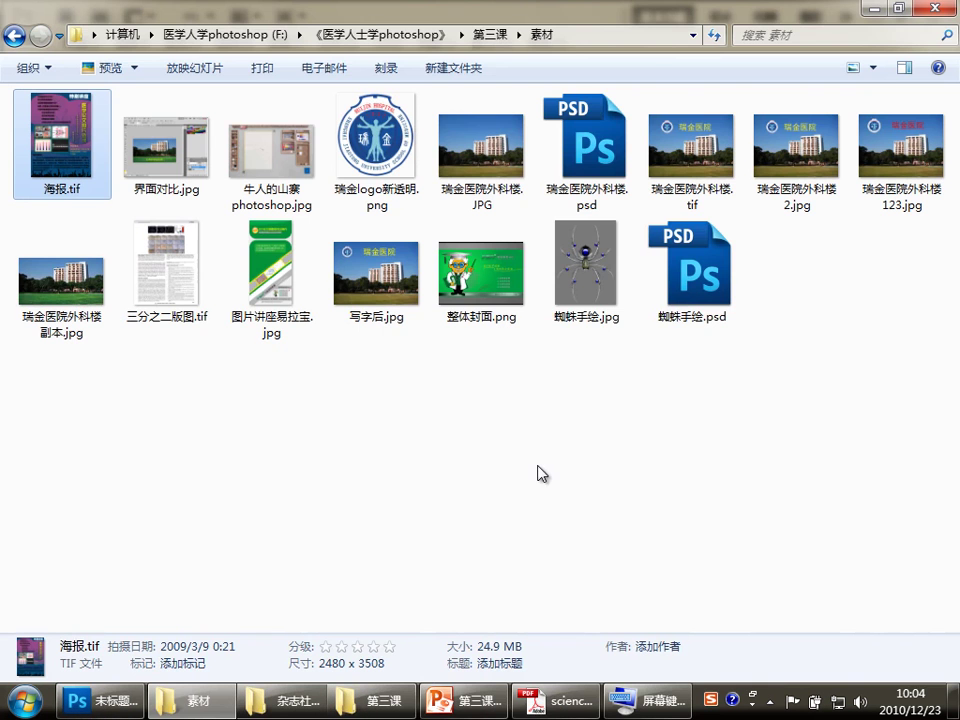
double_click(296, 318)
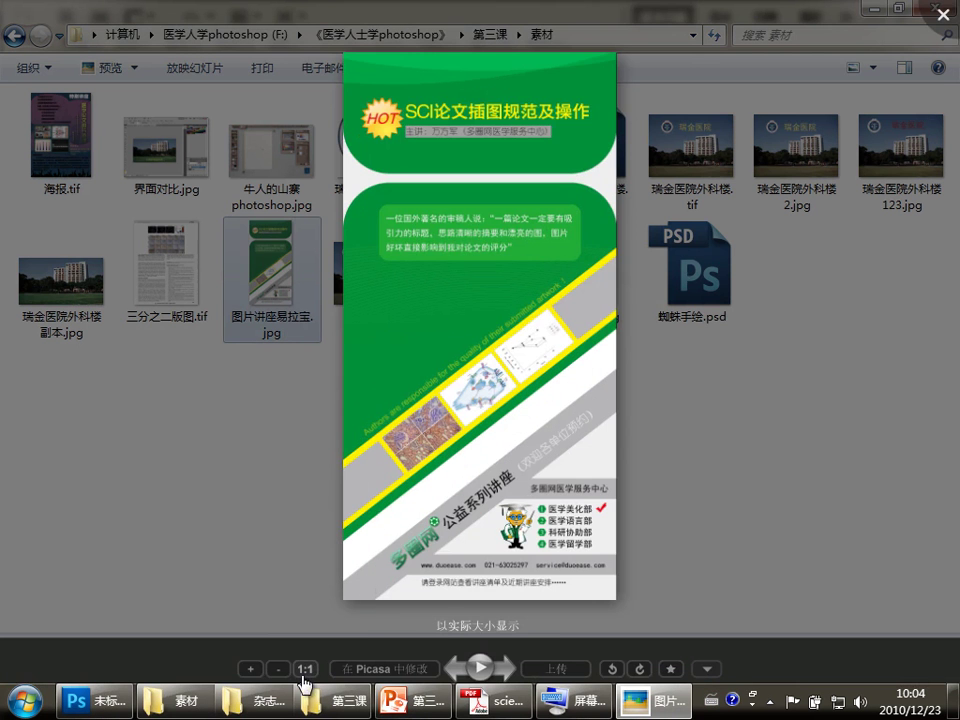
click(303, 669)
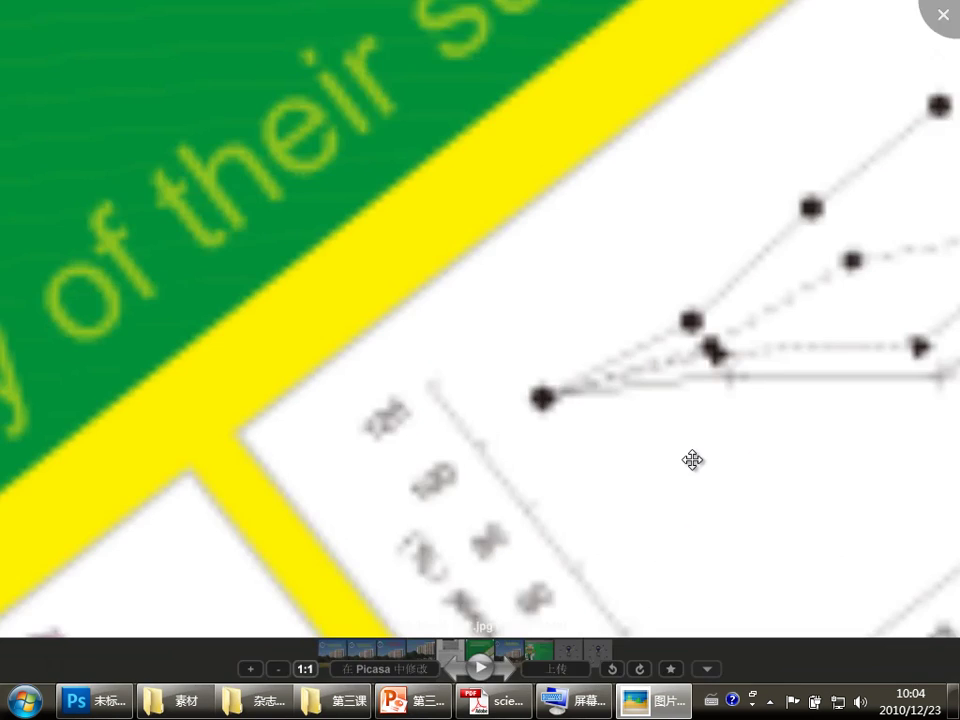
mouse_move(693, 459)
mouse_down()
mouse_move(446, 377)
mouse_move(409, 437)
mouse_up()
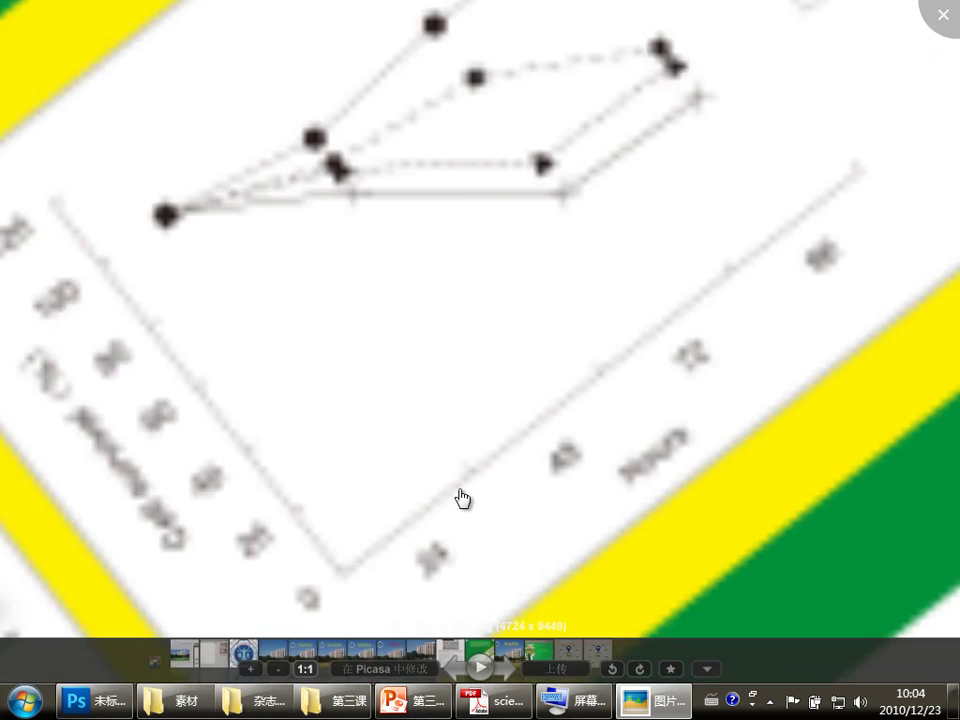
drag(463, 499, 427, 286)
drag(279, 223, 747, 503)
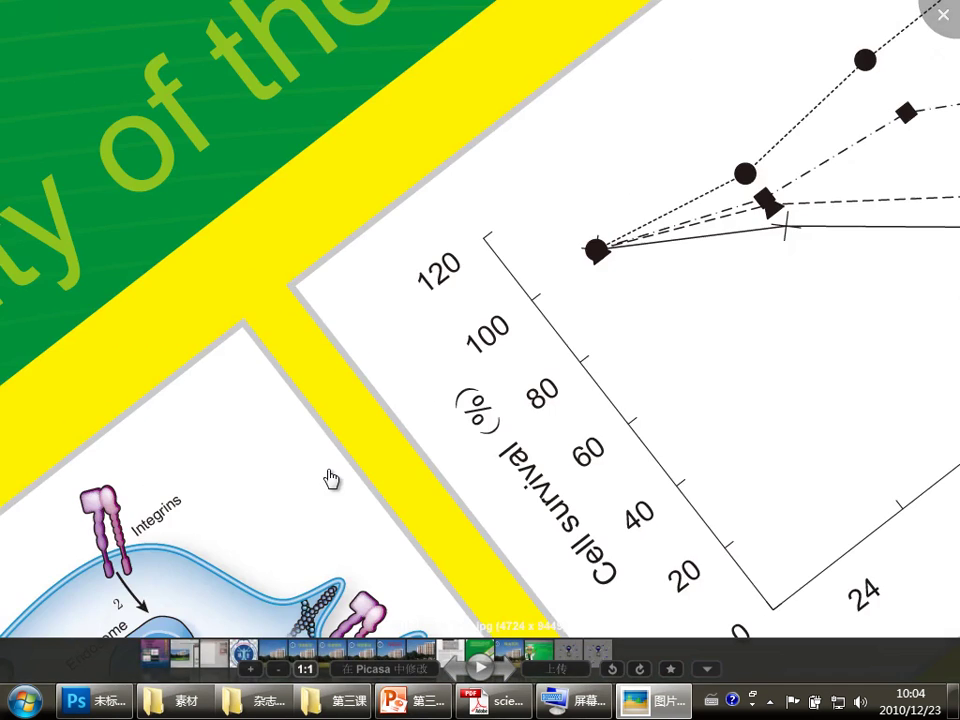
drag(332, 480, 442, 175)
drag(363, 546, 548, 130)
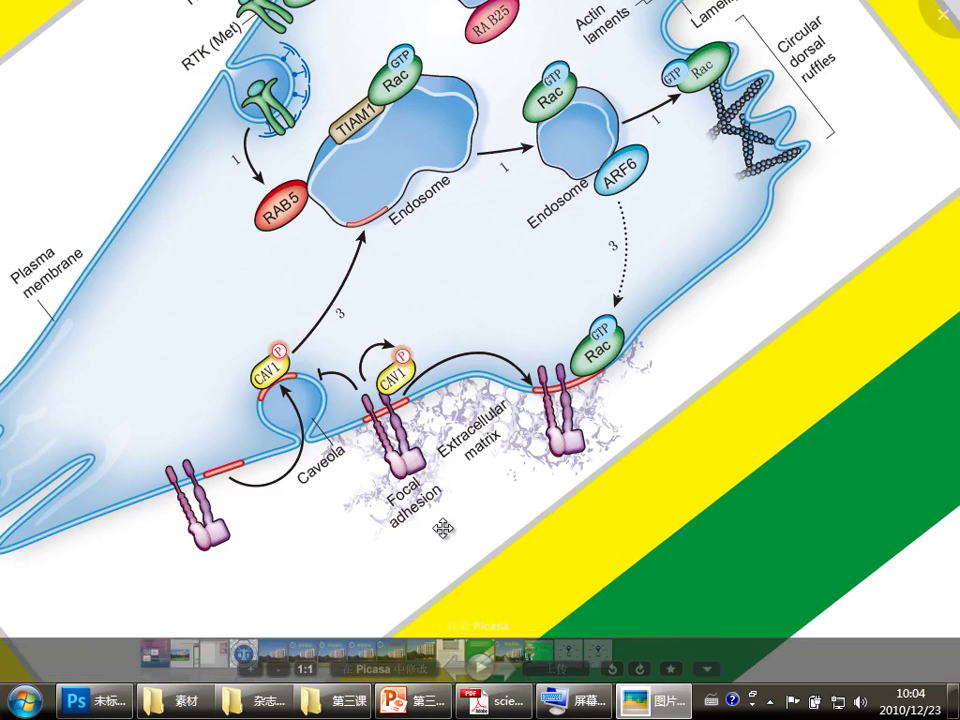
key(Escape)
click(100, 700)
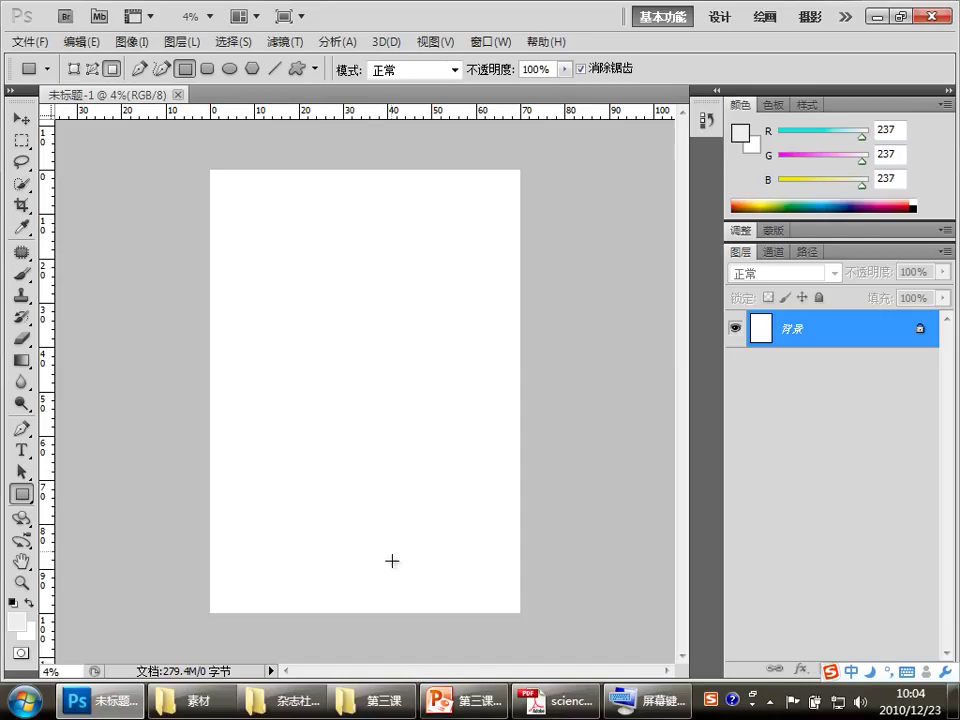
mouse_move(372, 700)
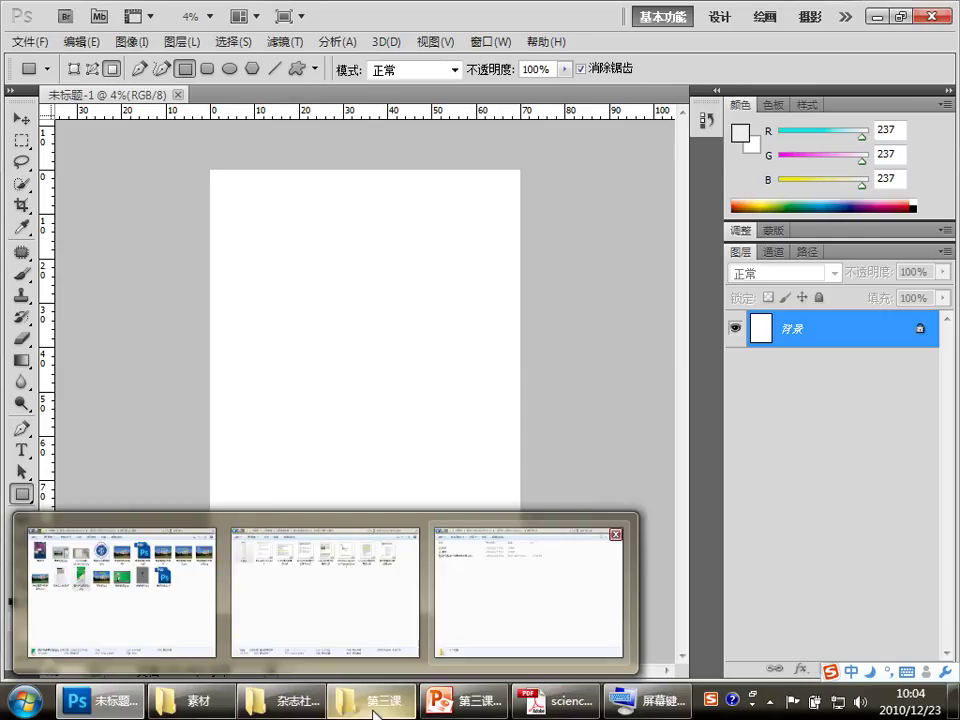
Switch to PowerPoint to show slide 11 on when to create blank images.
click(465, 700)
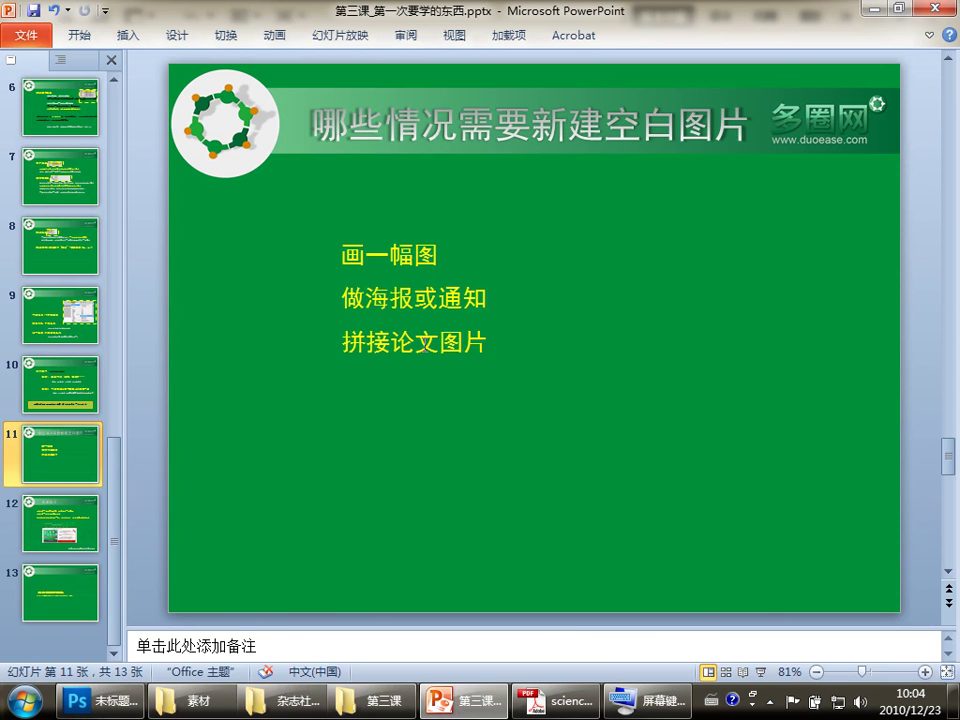
Open 三分之二版图.tif from 素材 at 1:1 and pan to the top of the page.
click(193, 700)
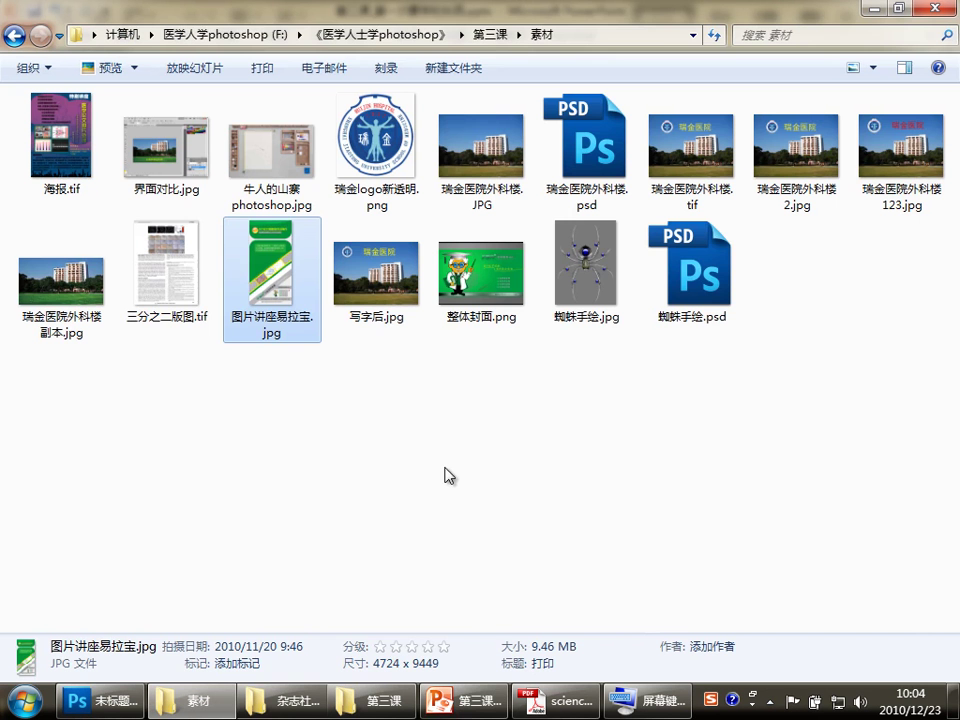
double_click(168, 262)
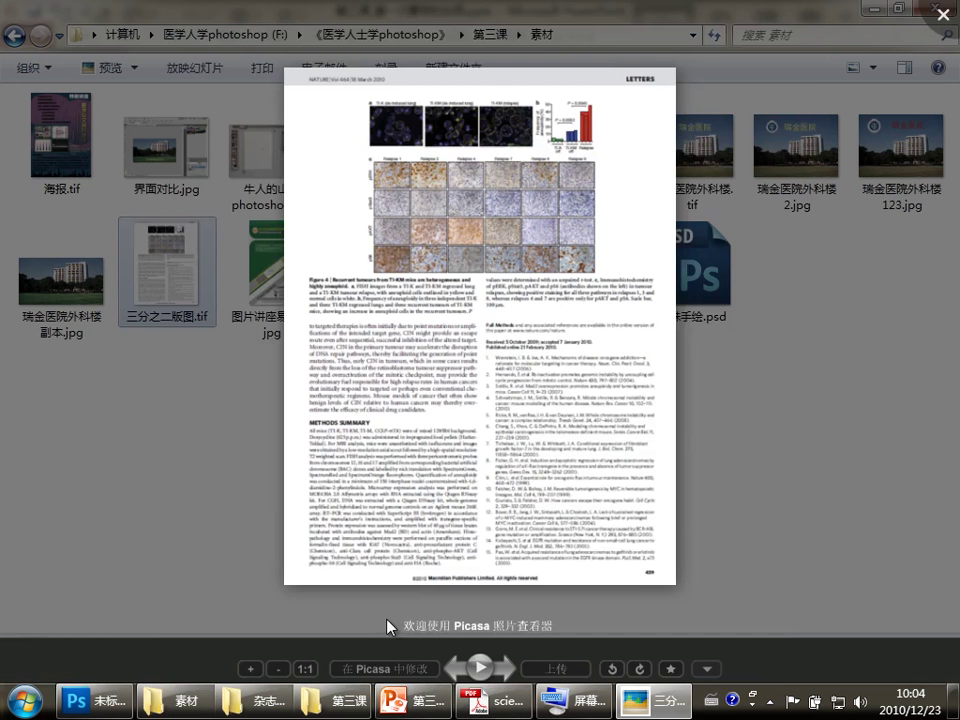
click(306, 669)
drag(329, 197, 297, 327)
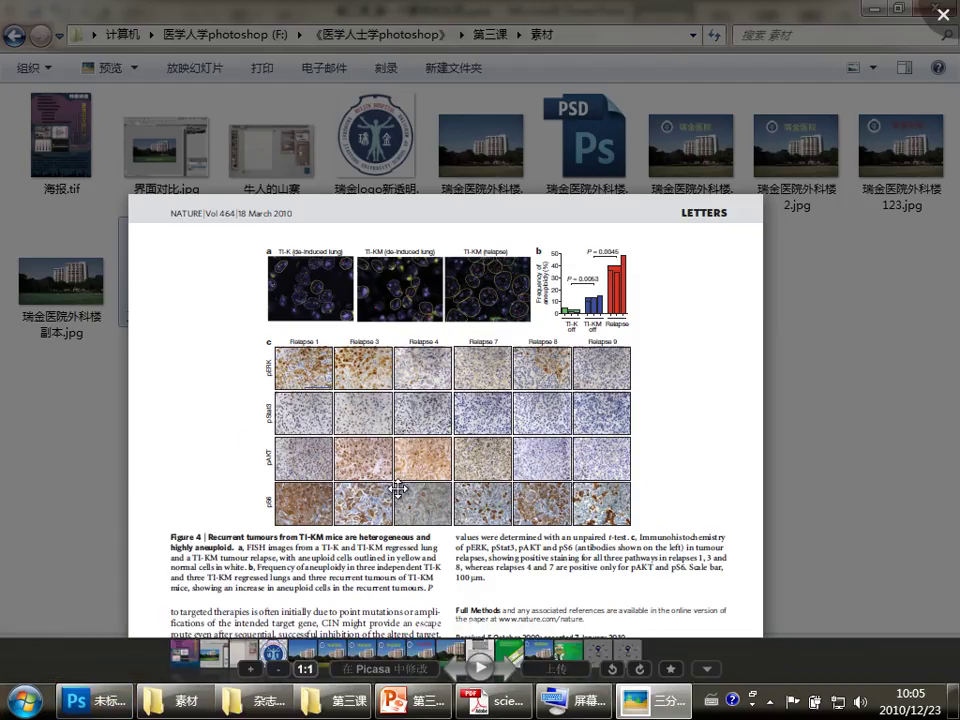
Close the Picasa preview and the blank 未标题-1 document, then return to the slides.
click(135, 678)
click(122, 703)
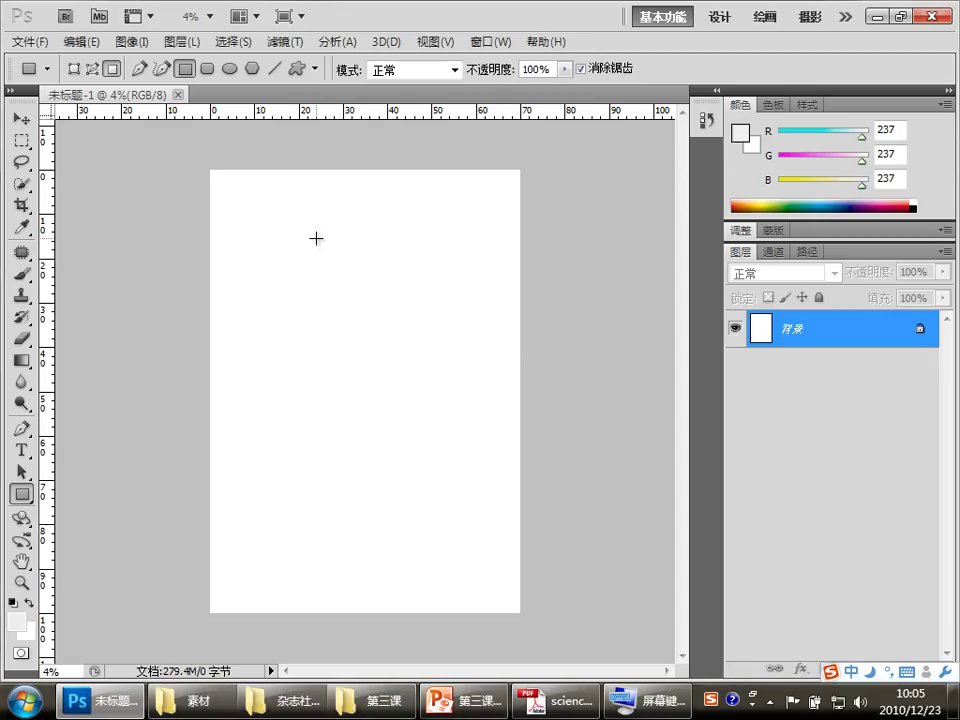
click(178, 94)
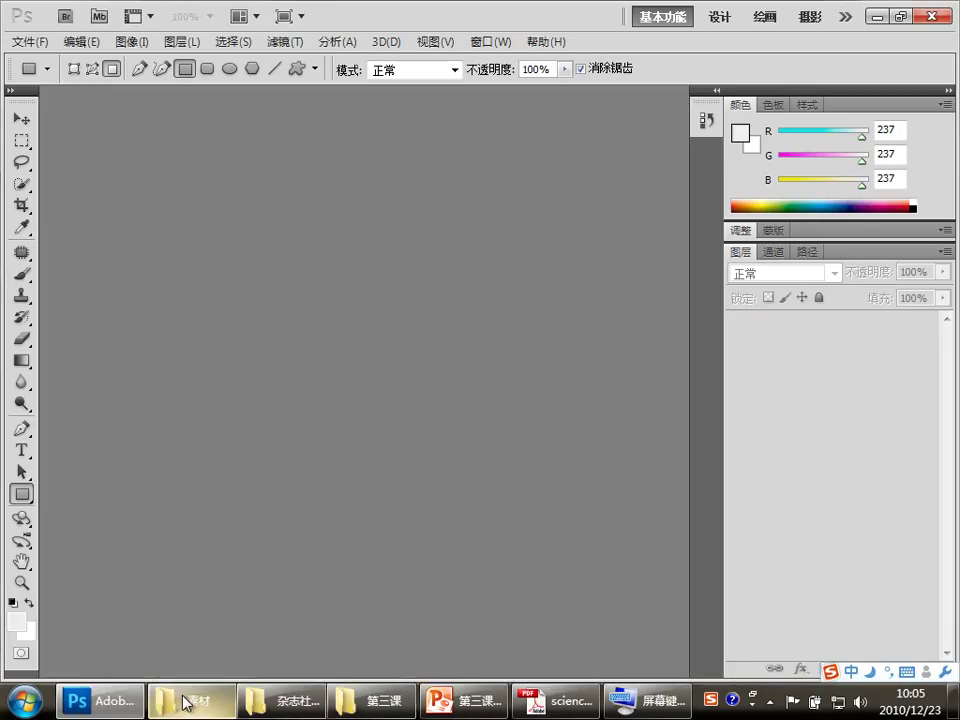
mouse_move(188, 700)
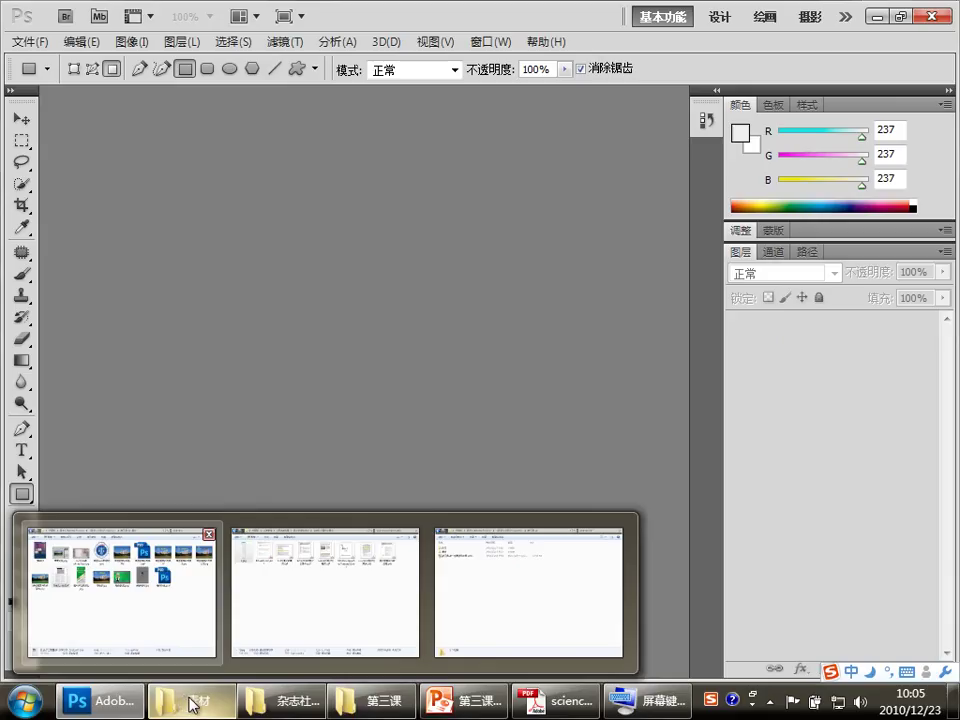
click(460, 701)
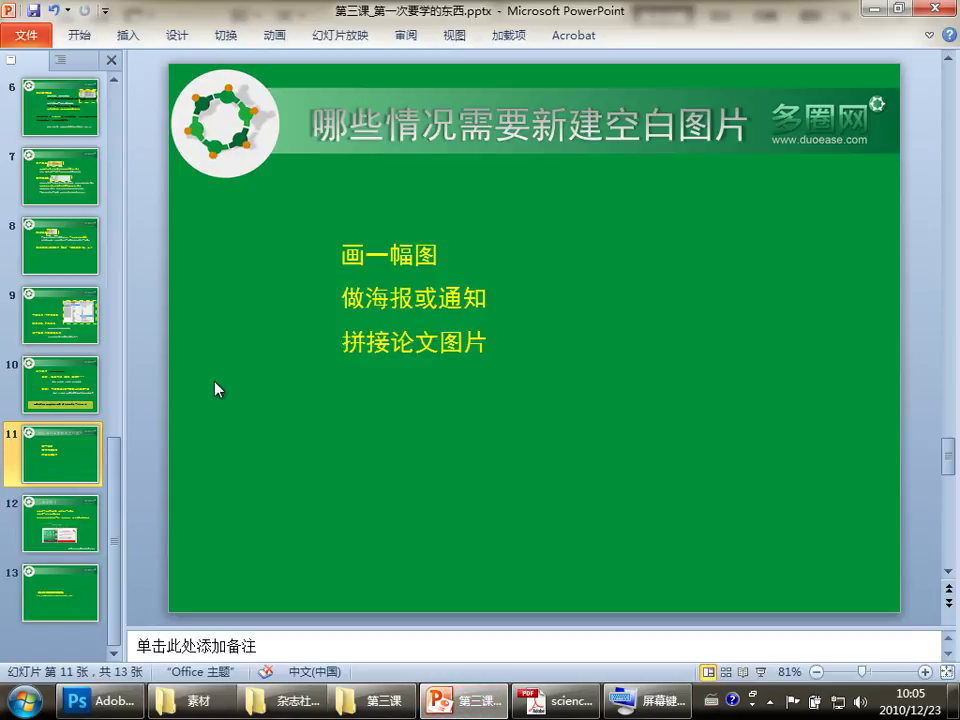
Revisit slides 4, 2, 4 and 11, ending on slide 12, 本课练习.
drag(113, 543, 111, 193)
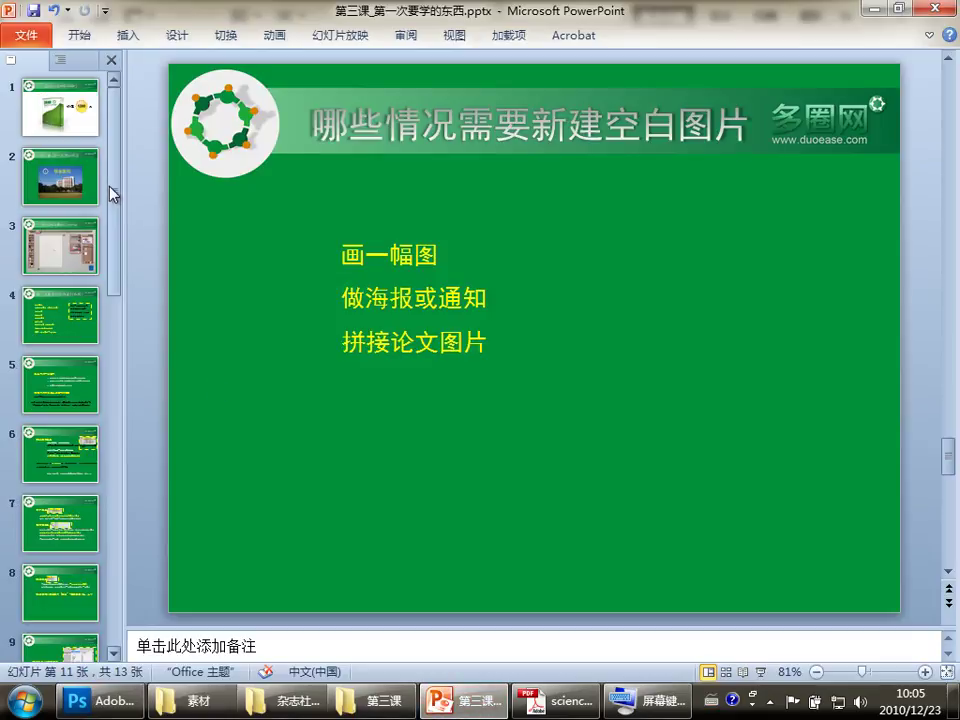
click(66, 329)
click(45, 170)
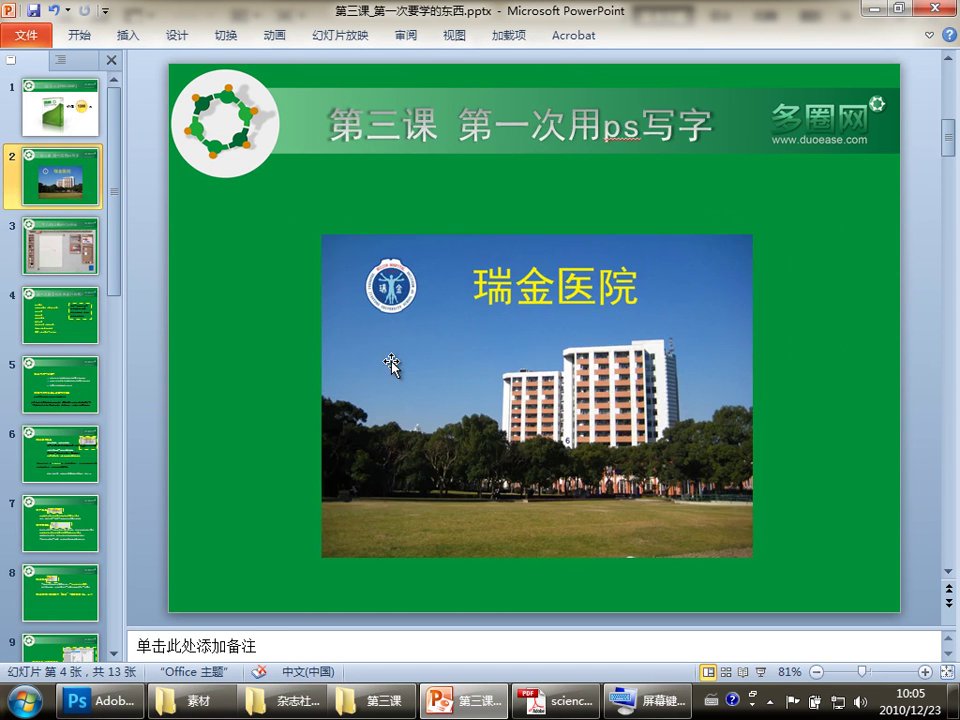
click(55, 322)
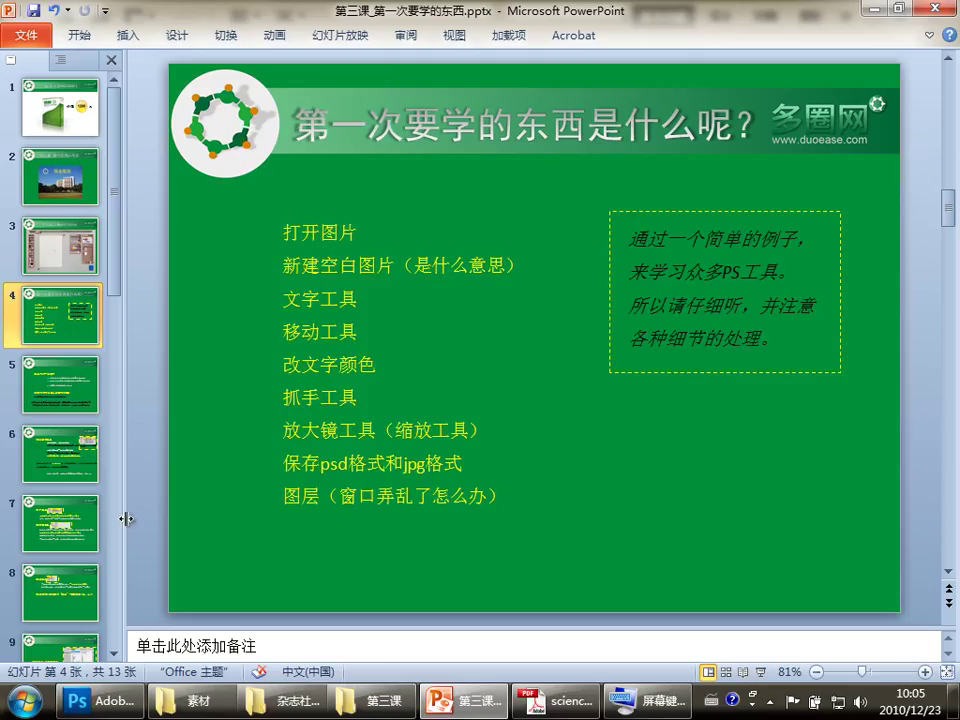
scroll(88, 389, down, 5)
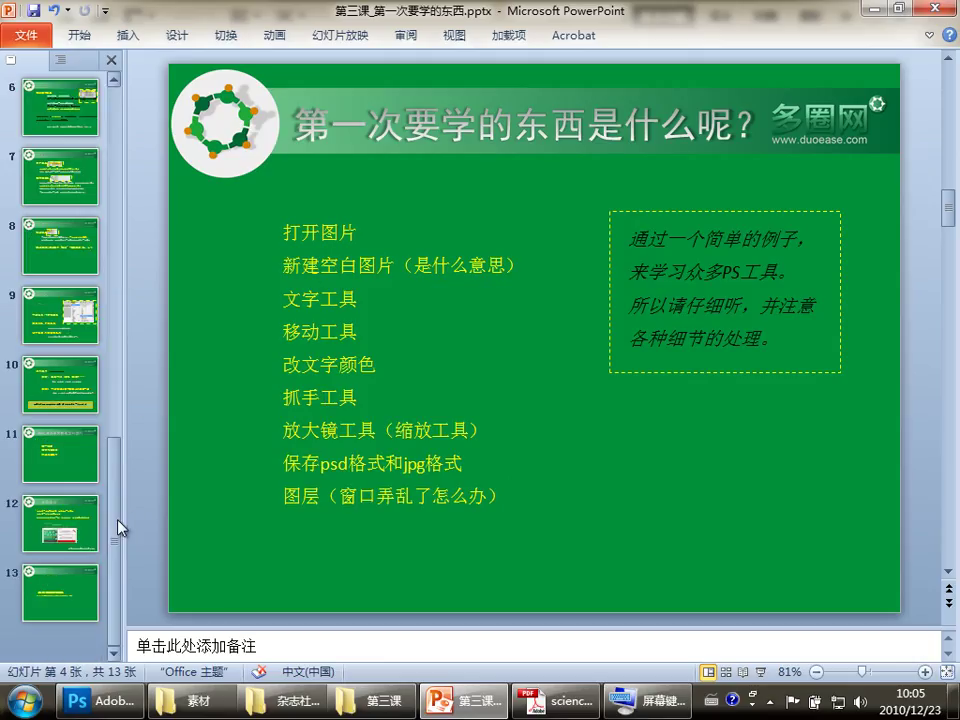
click(58, 462)
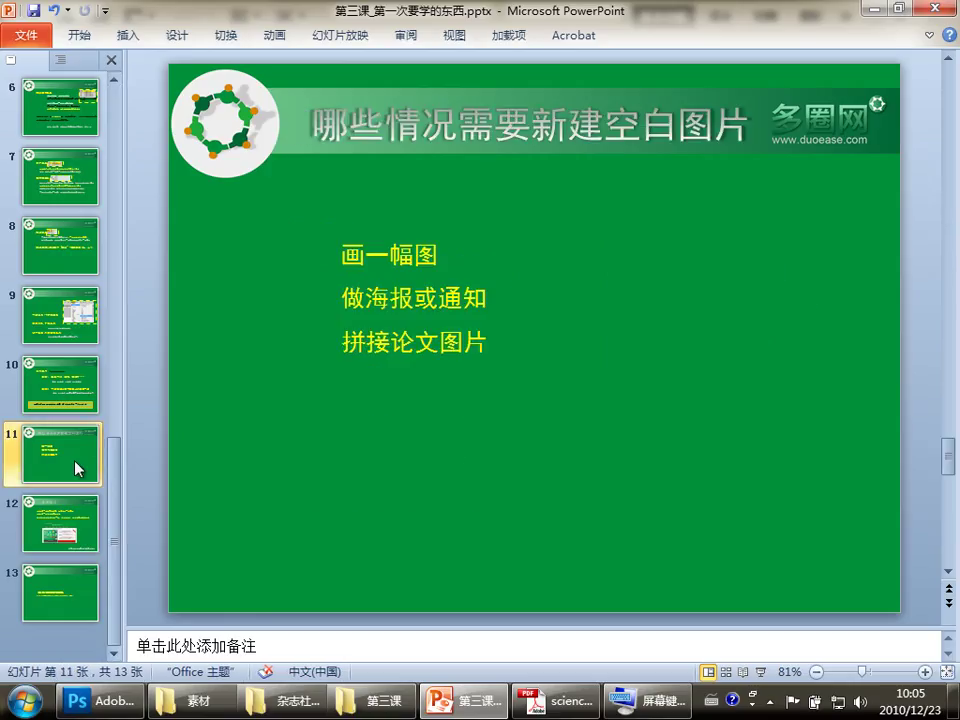
click(68, 533)
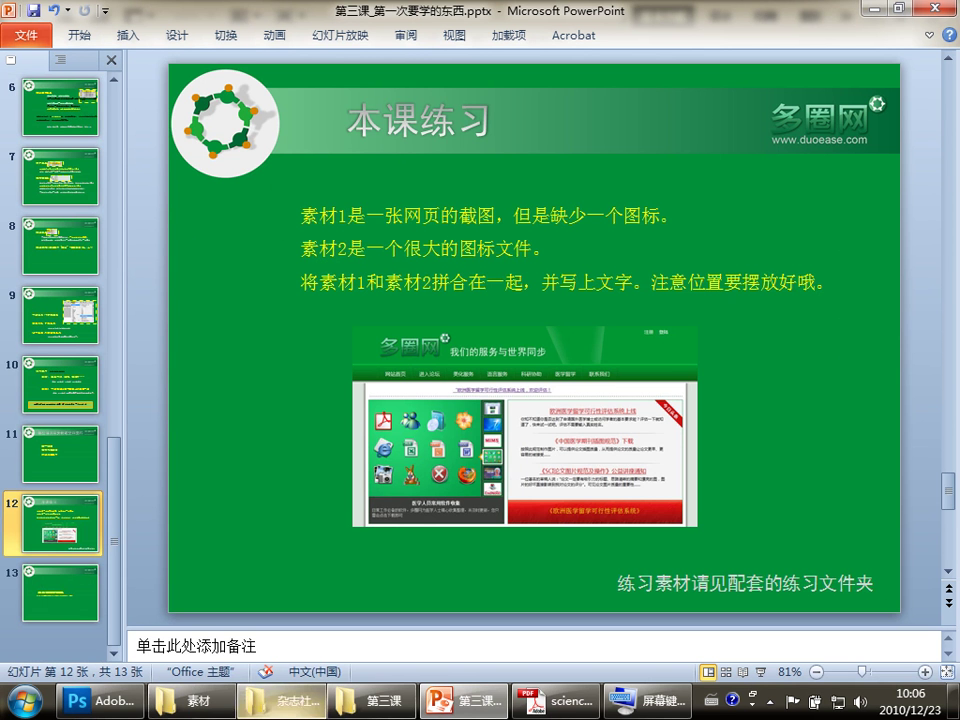
Open the 练习 folder and preview 结果.jpg and 素材1.jpg in the photo viewer.
click(190, 700)
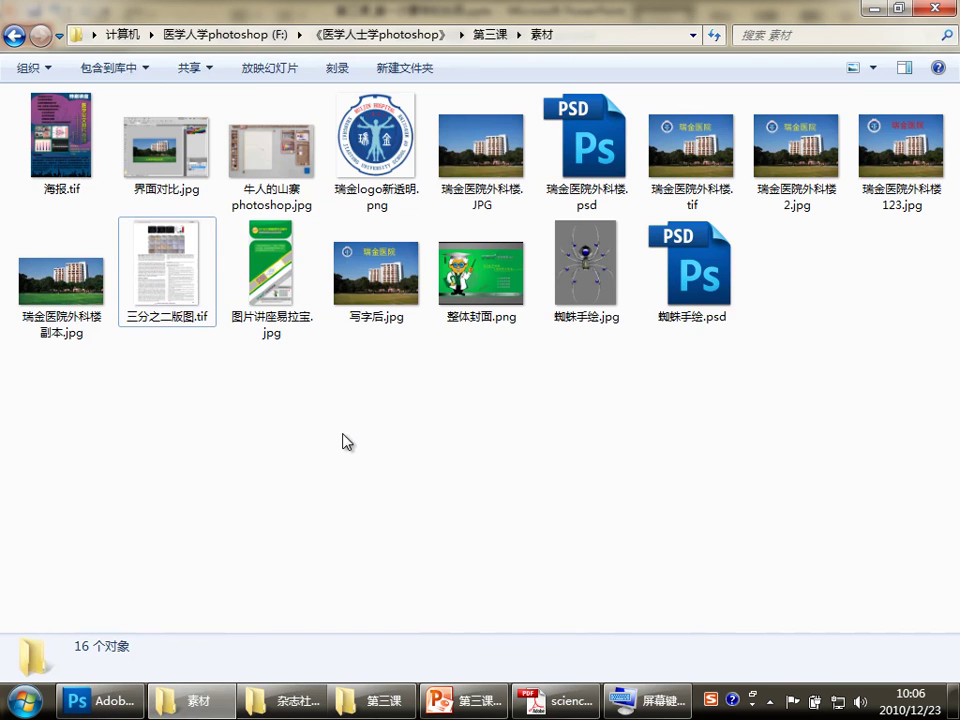
key(BackSpace)
double_click(56, 125)
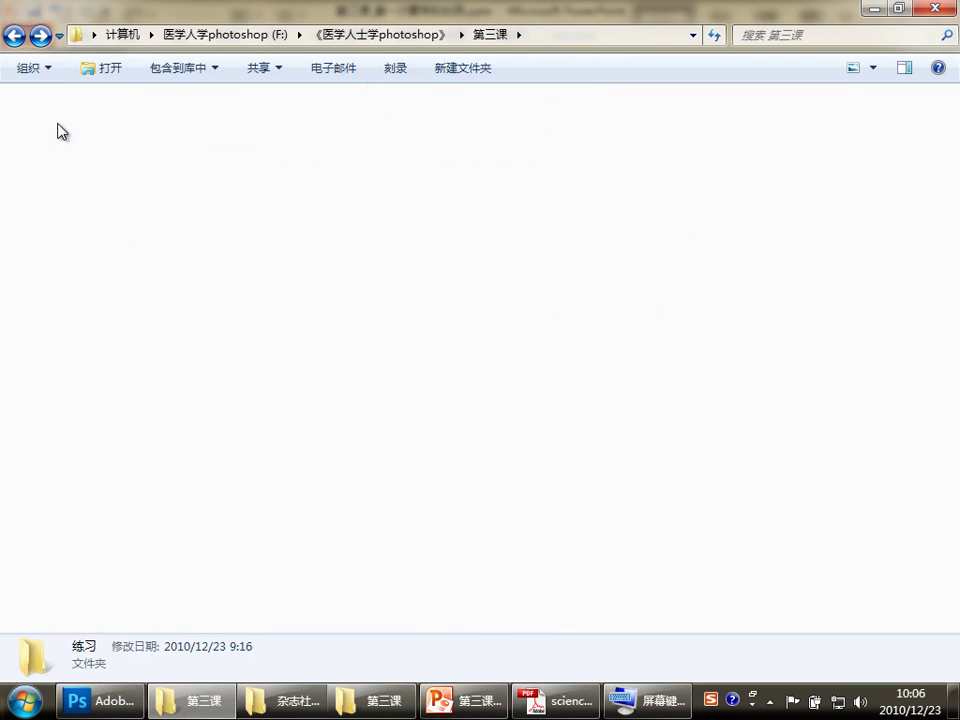
double_click(78, 180)
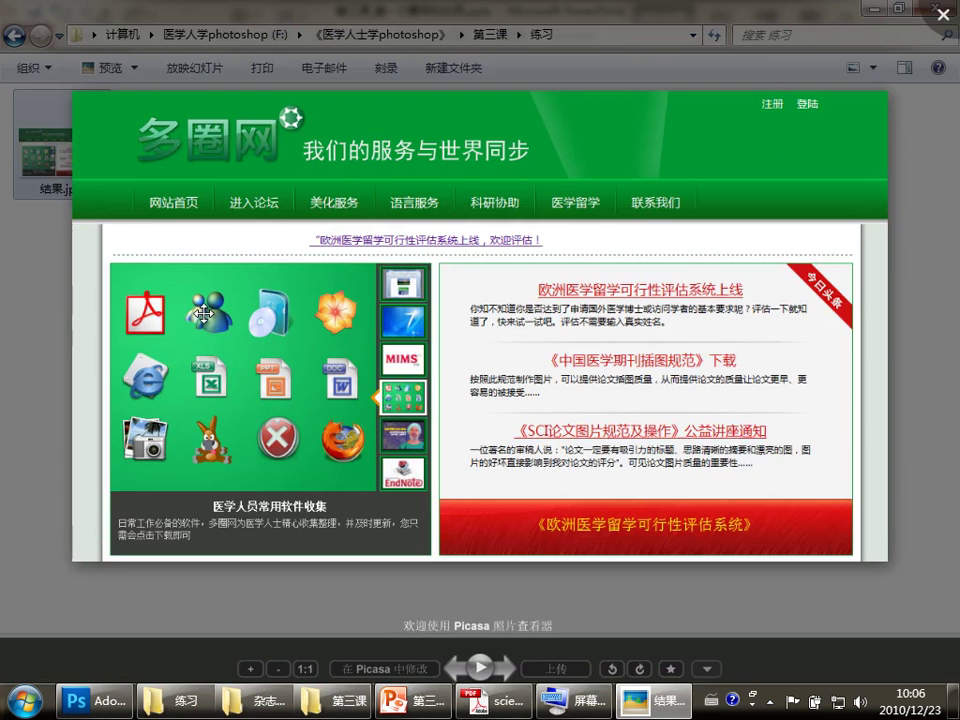
key(Escape)
double_click(282, 182)
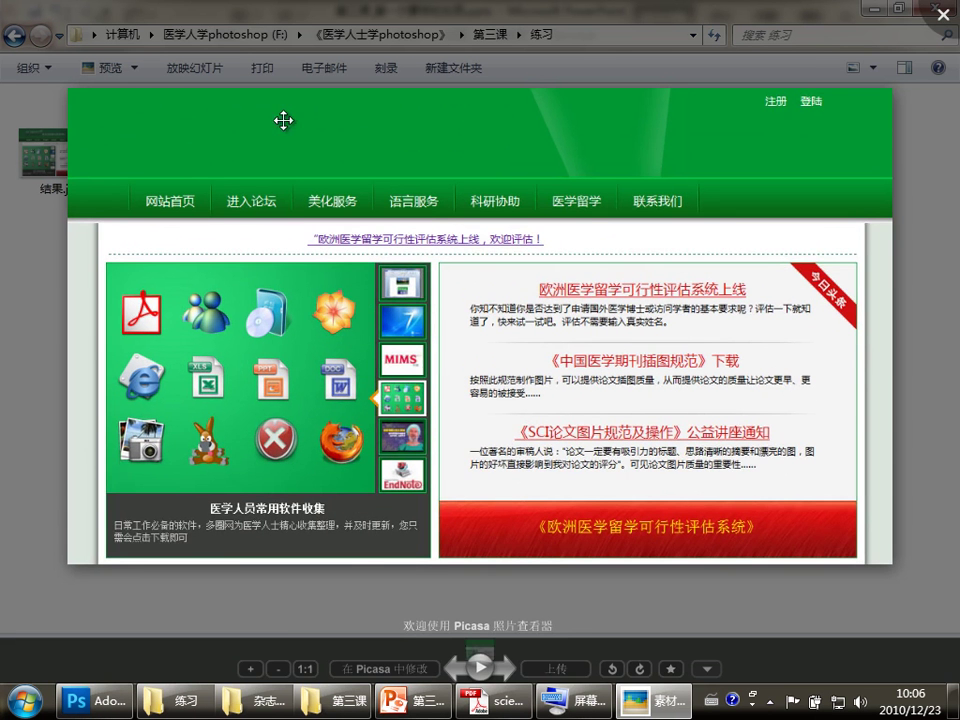
drag(231, 135, 233, 225)
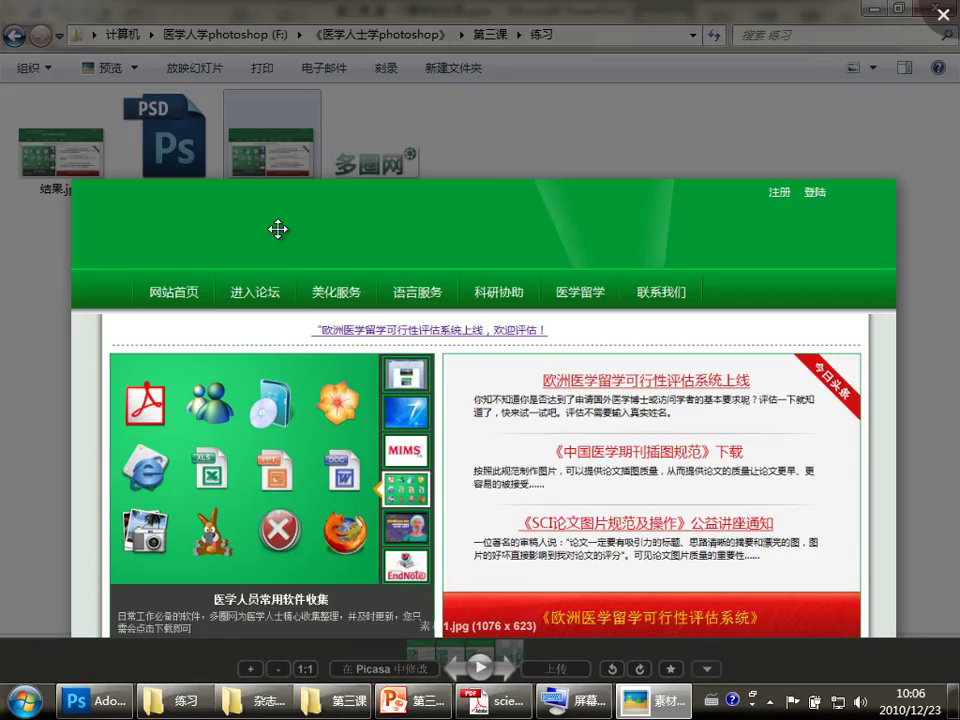
key(Escape)
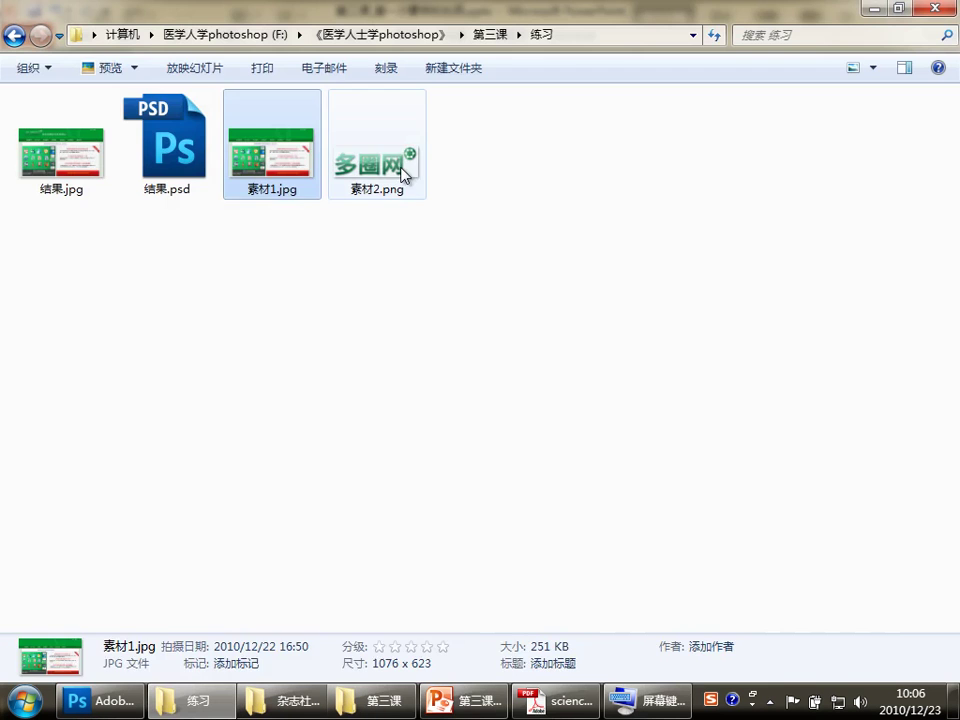
Preview the 素材2.png logo at actual 100% size.
click(392, 176)
double_click(392, 176)
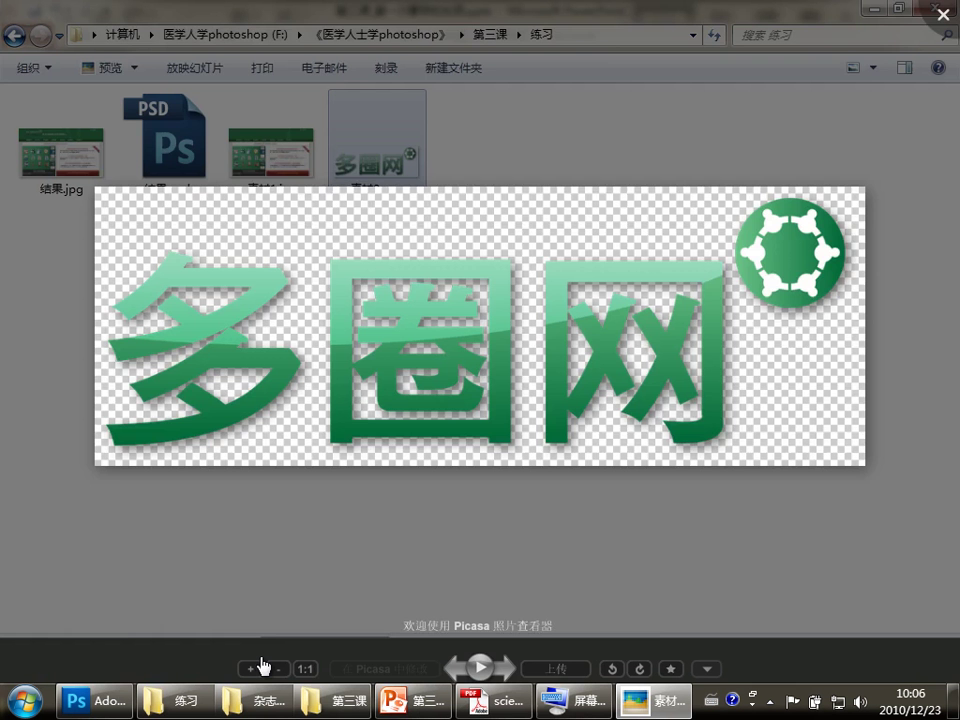
click(306, 668)
mouse_move(221, 276)
mouse_down()
mouse_move(176, 193)
mouse_move(227, 291)
mouse_move(748, 253)
mouse_move(799, 401)
mouse_move(675, 324)
mouse_move(227, 277)
mouse_move(201, 266)
mouse_up()
key(Escape)
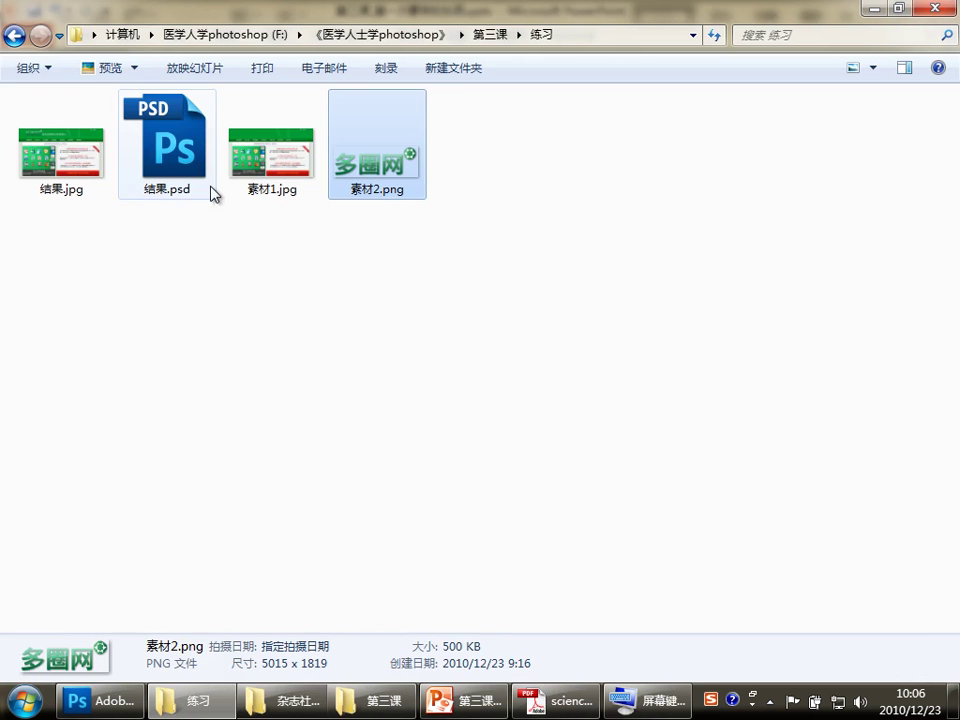
Look at 结果.jpg again, then go back and open the 素材 folder.
click(43, 165)
double_click(43, 165)
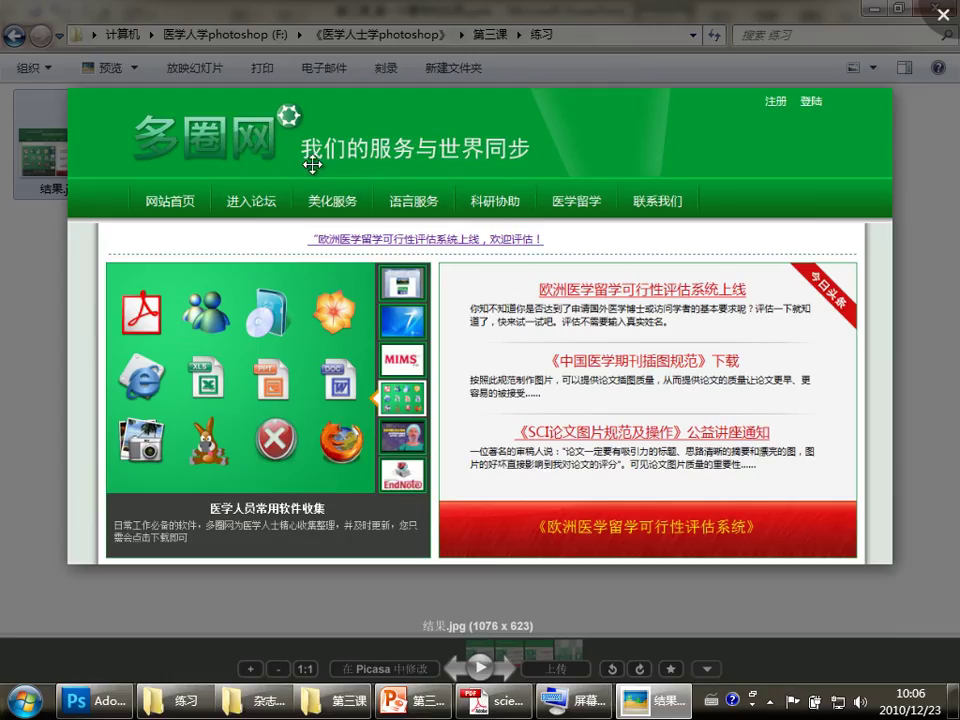
key(Escape)
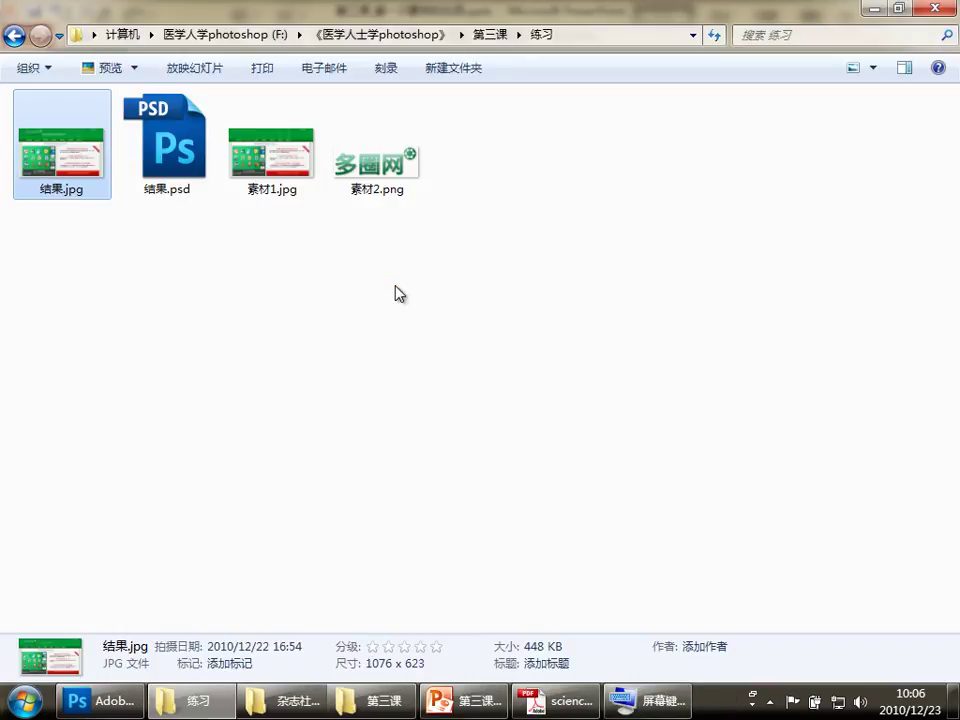
click(279, 333)
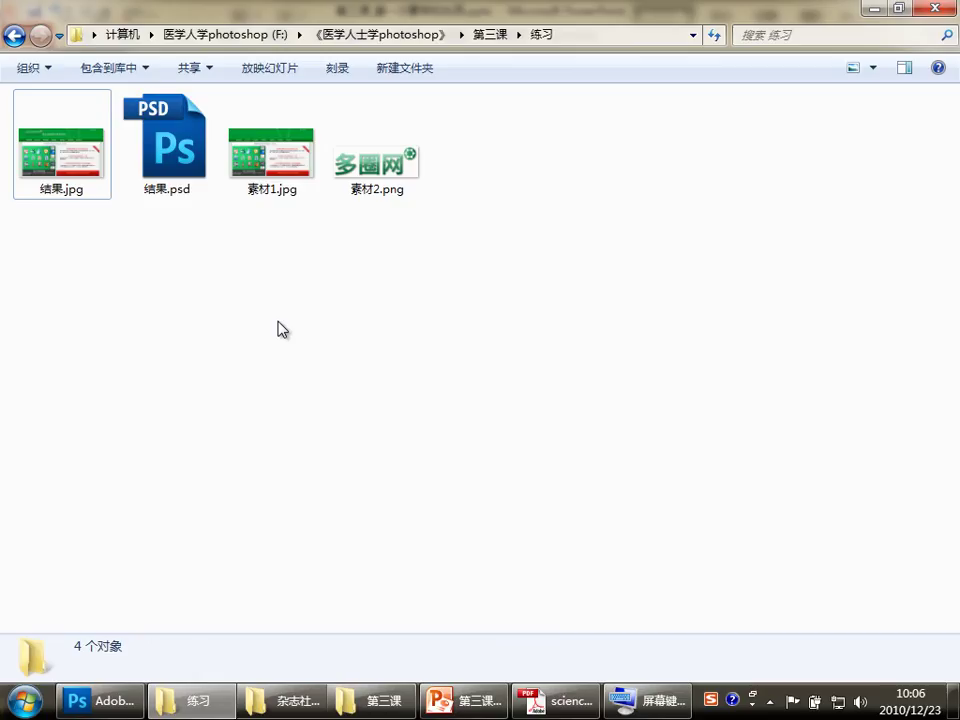
key(BackSpace)
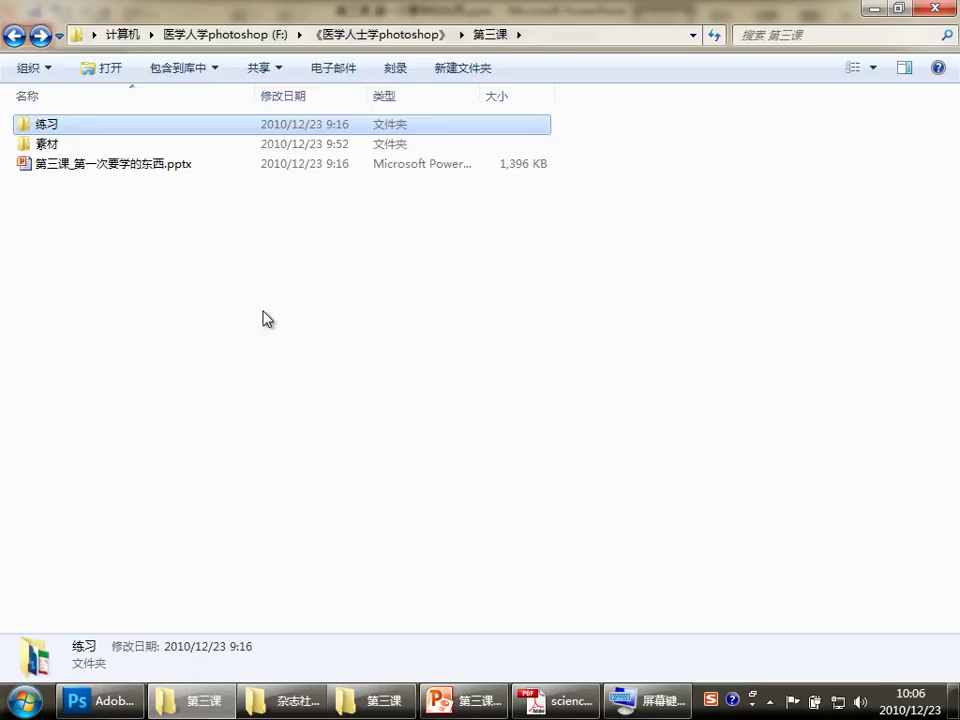
double_click(62, 146)
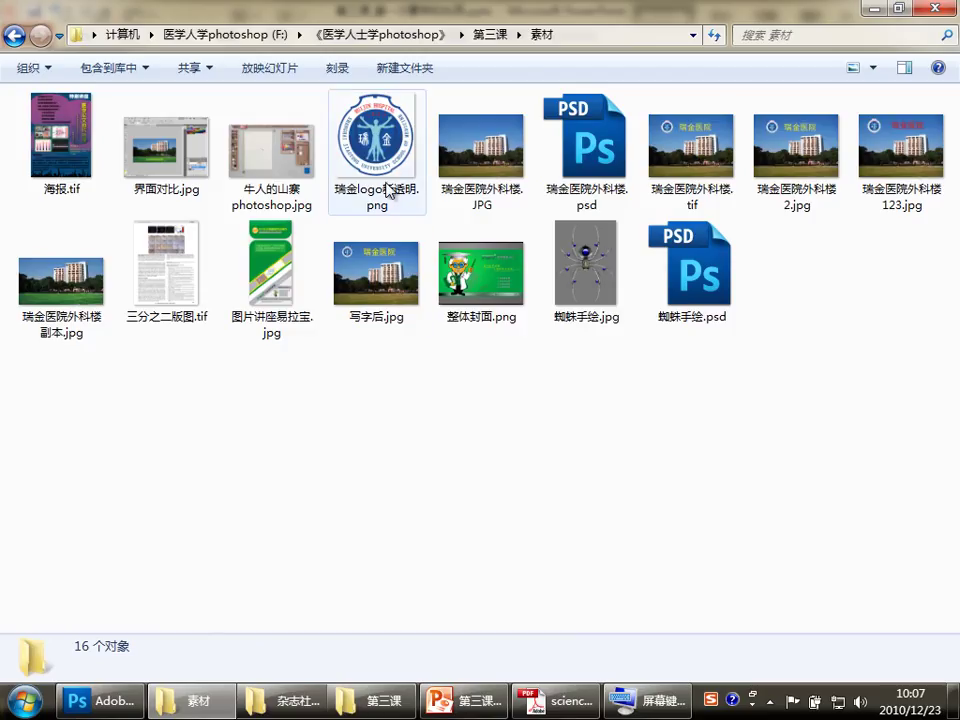
Return to the 练习 folder and preview the finished 结果.jpg.
key(BackSpace)
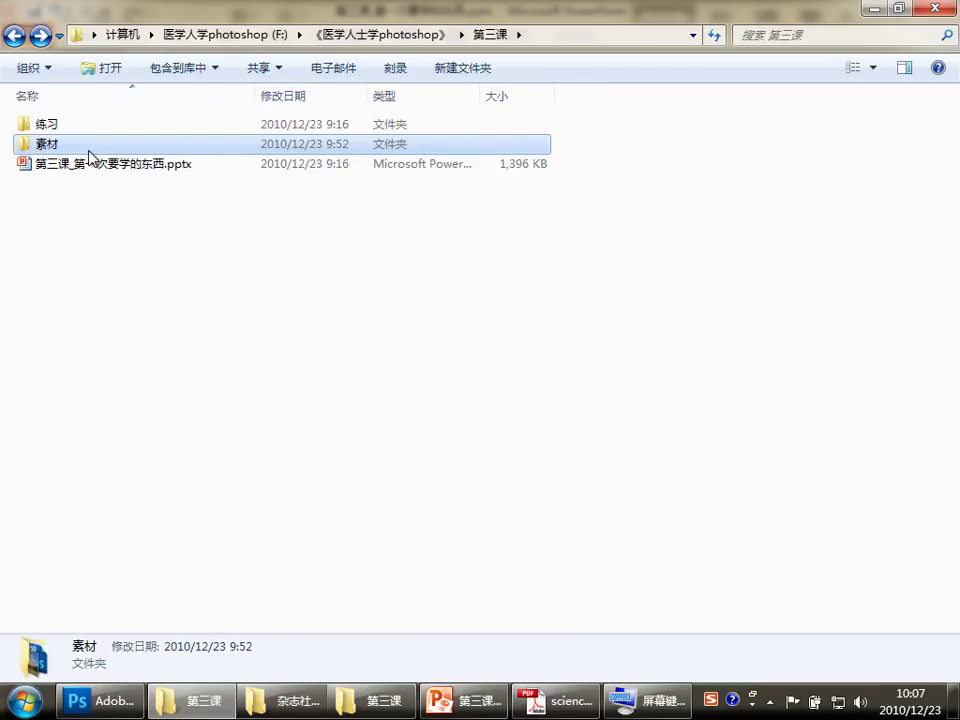
double_click(62, 124)
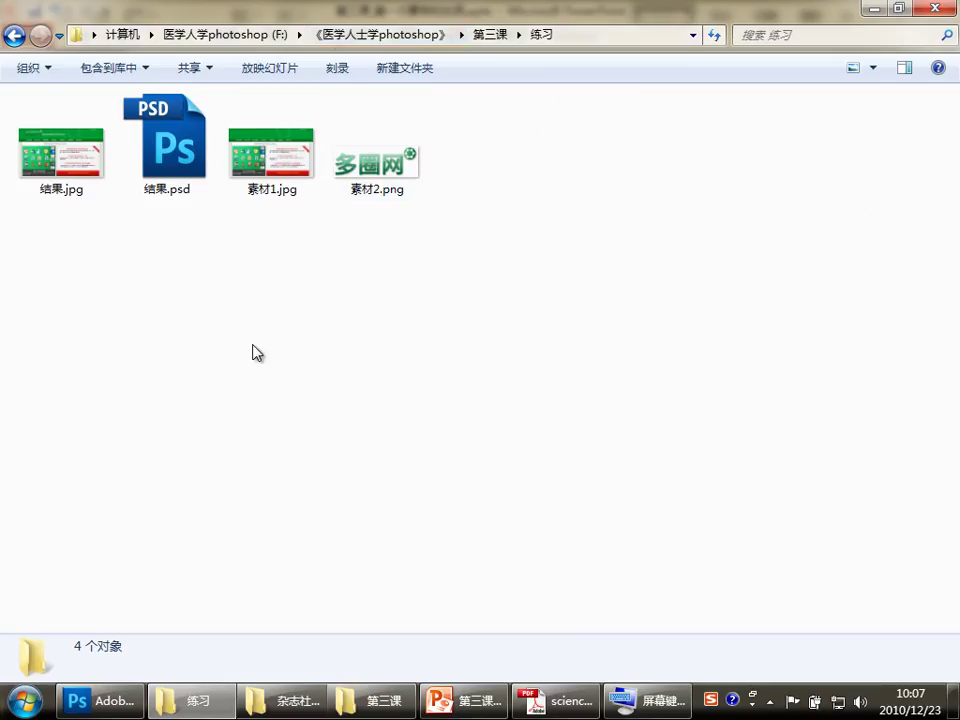
click(66, 160)
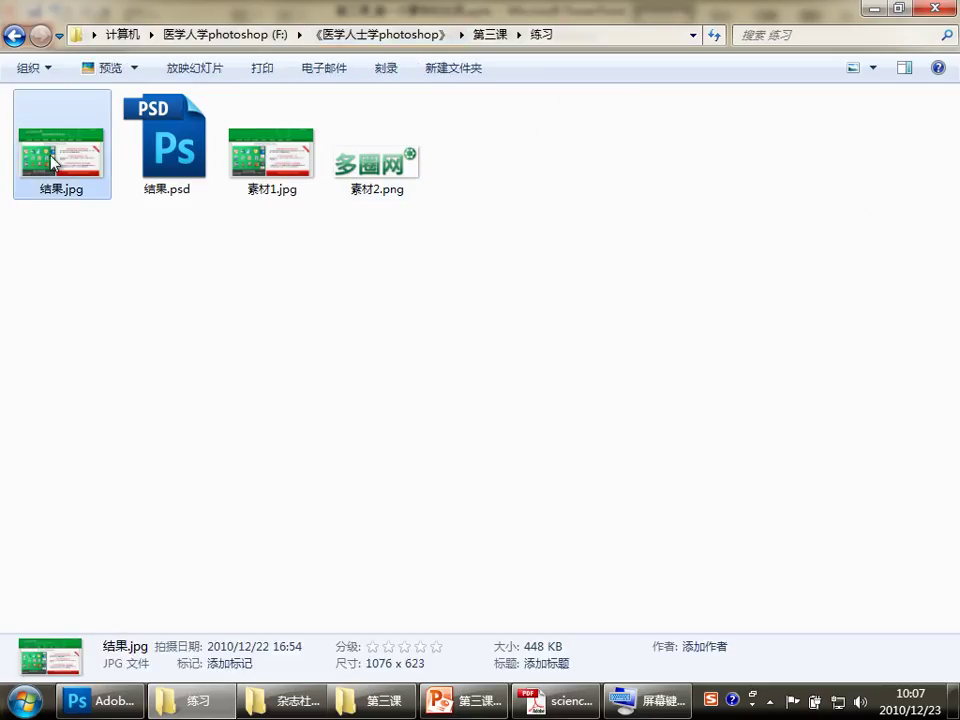
double_click(73, 175)
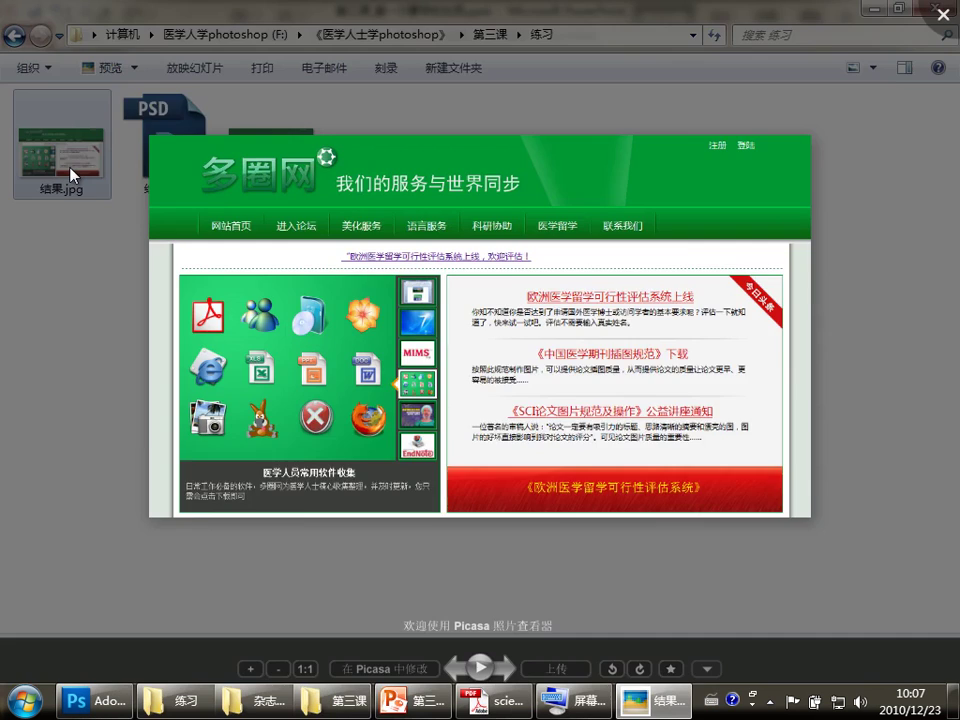
key(Escape)
click(348, 307)
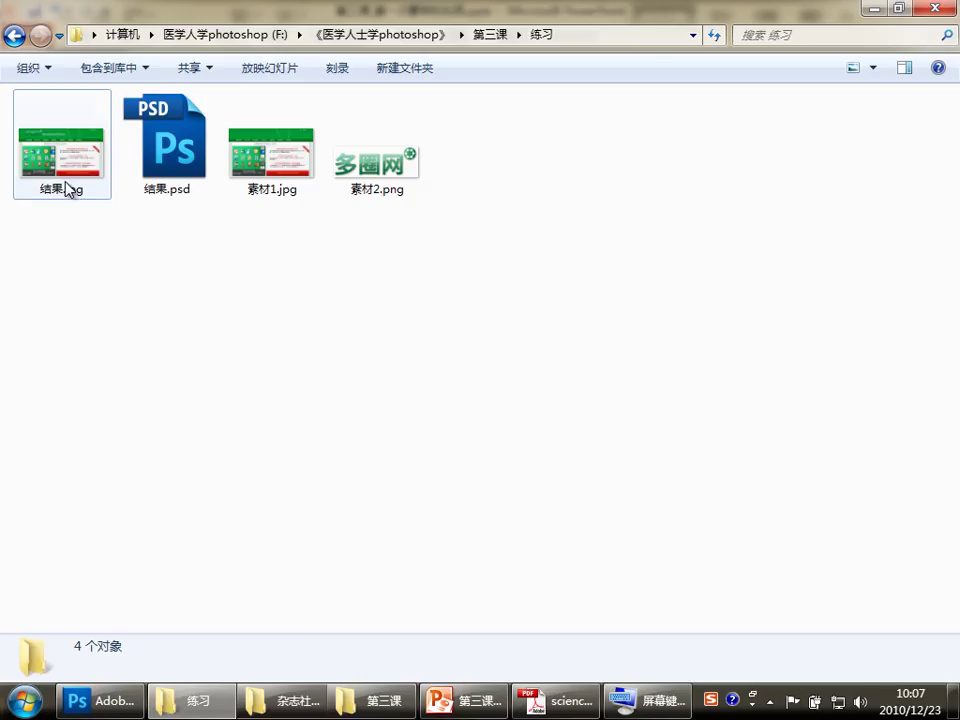
Preview 素材1.jpg twice, panning it, then go back to the 第三课 folder.
click(259, 175)
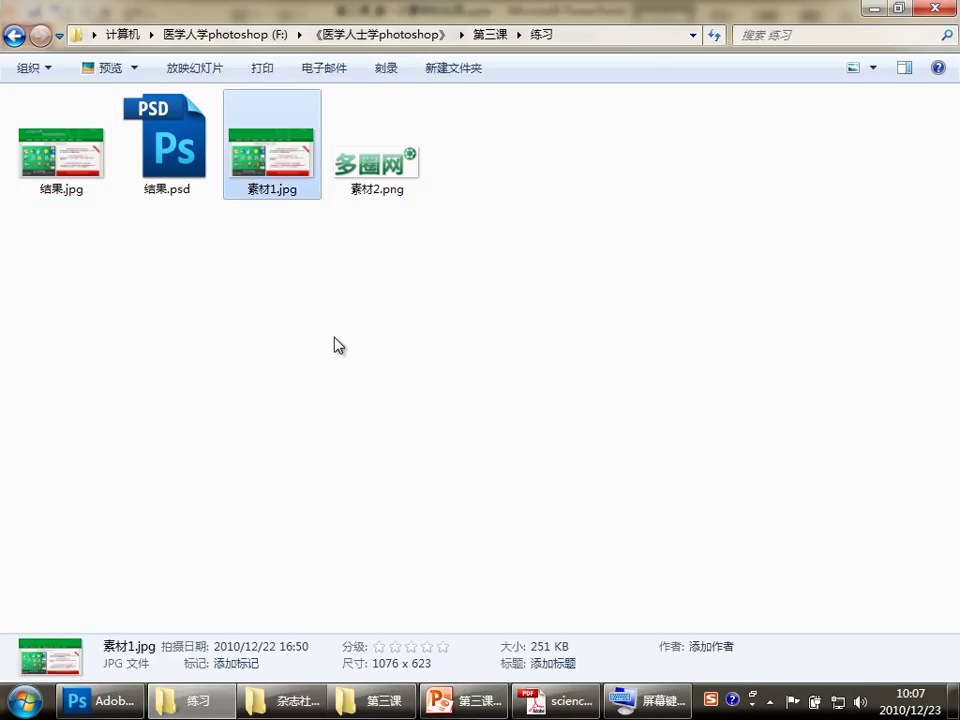
double_click(276, 178)
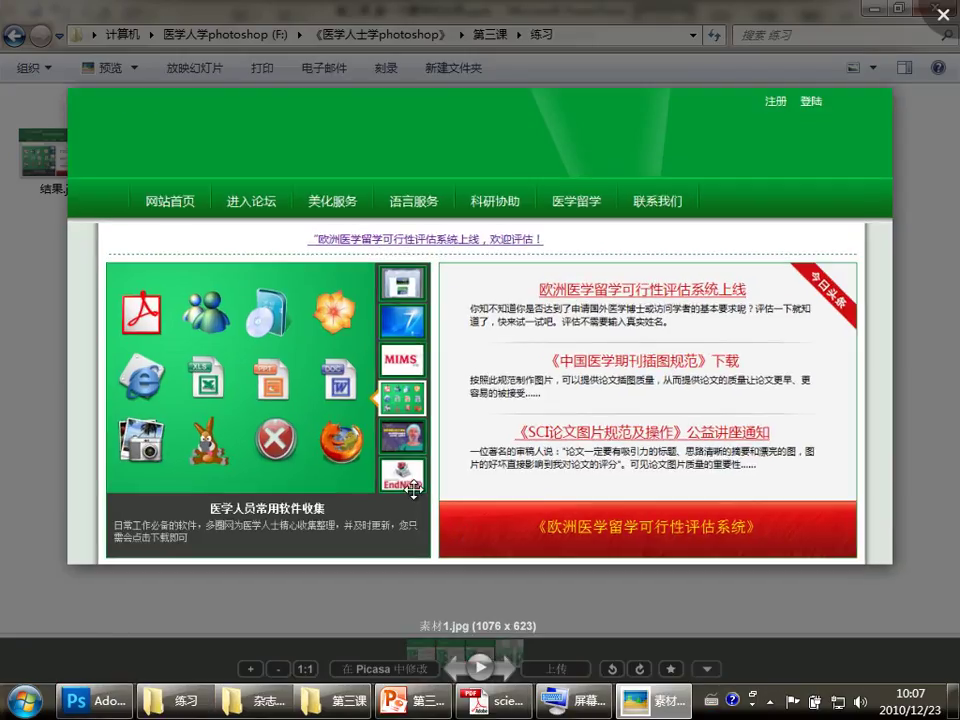
key(Escape)
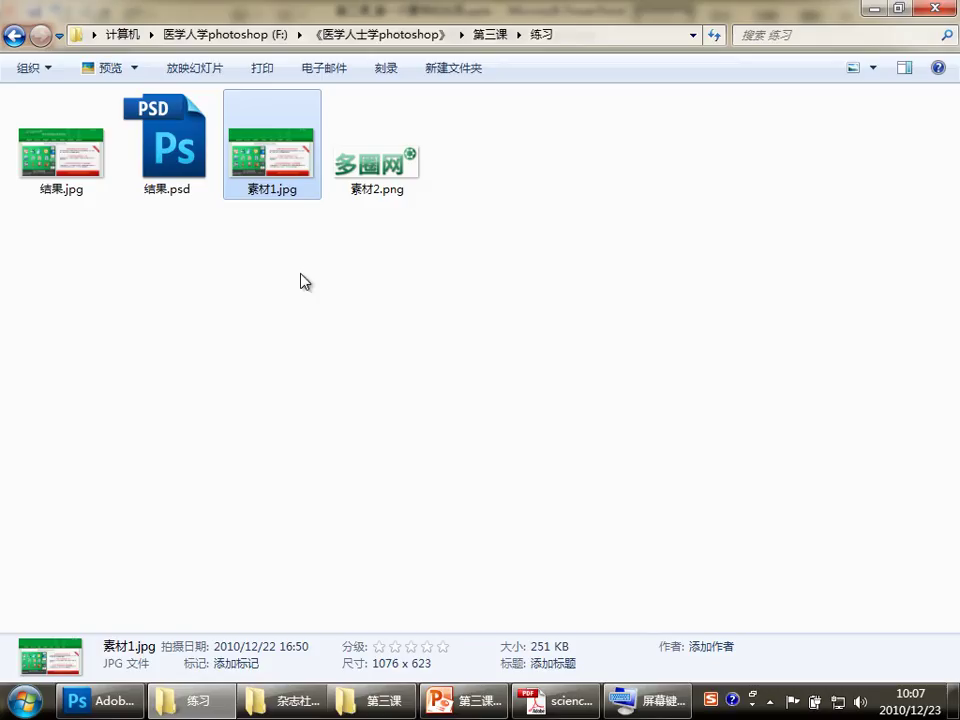
double_click(250, 163)
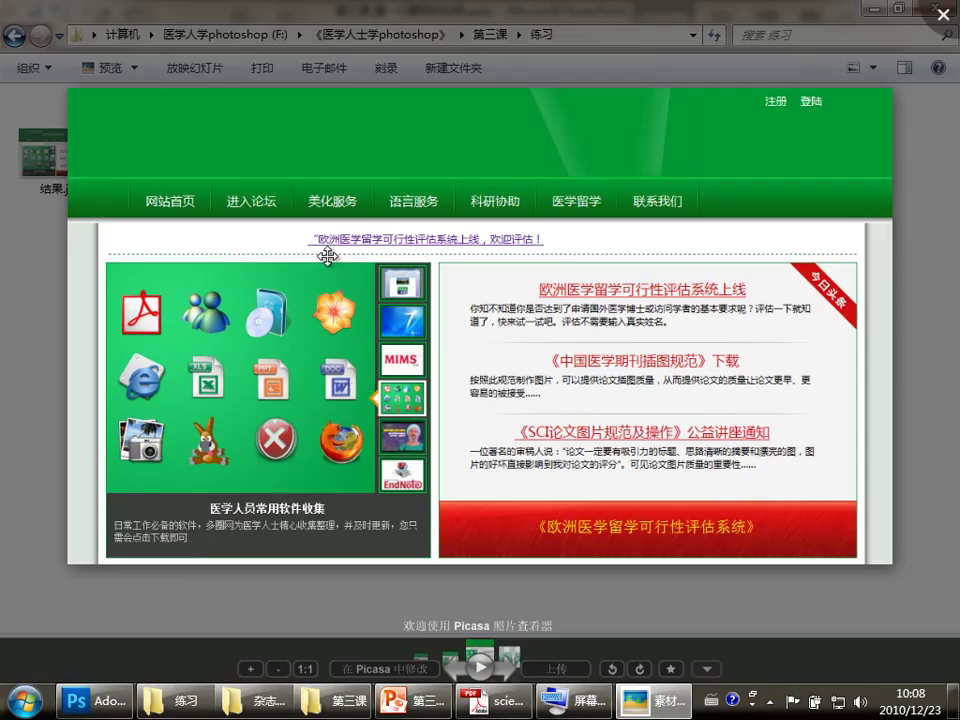
drag(328, 251, 381, 375)
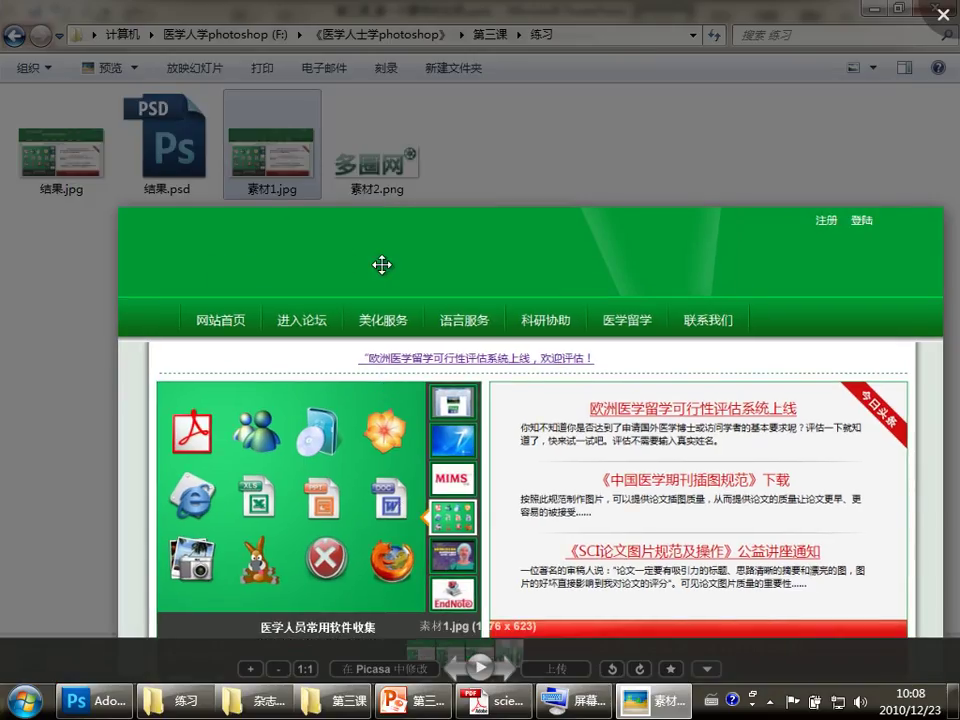
key(Escape)
key(BackSpace)
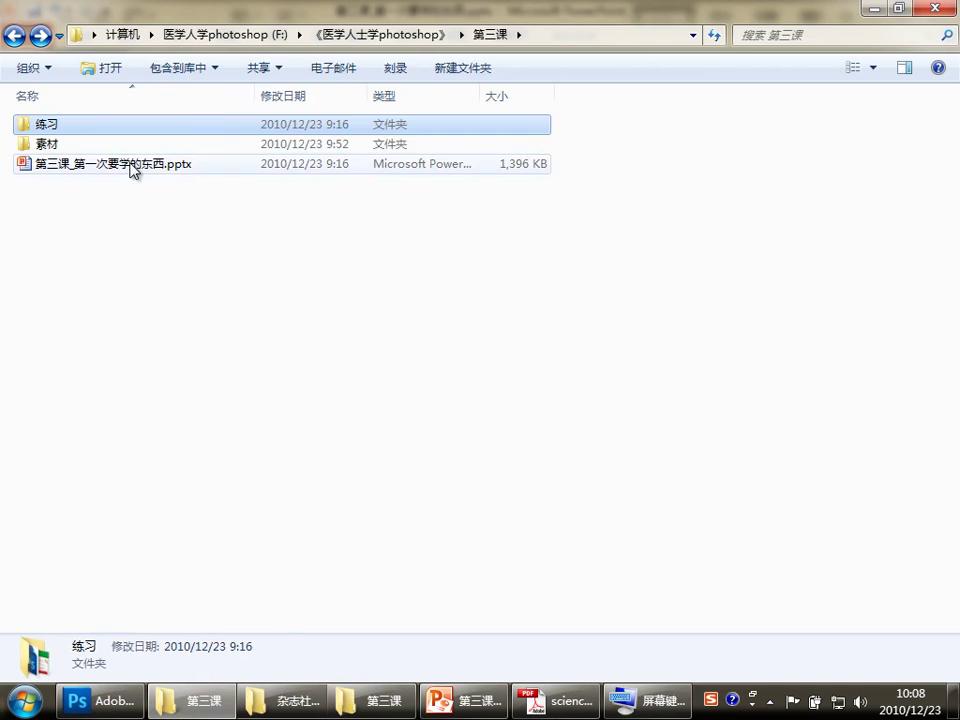
double_click(77, 143)
double_click(165, 265)
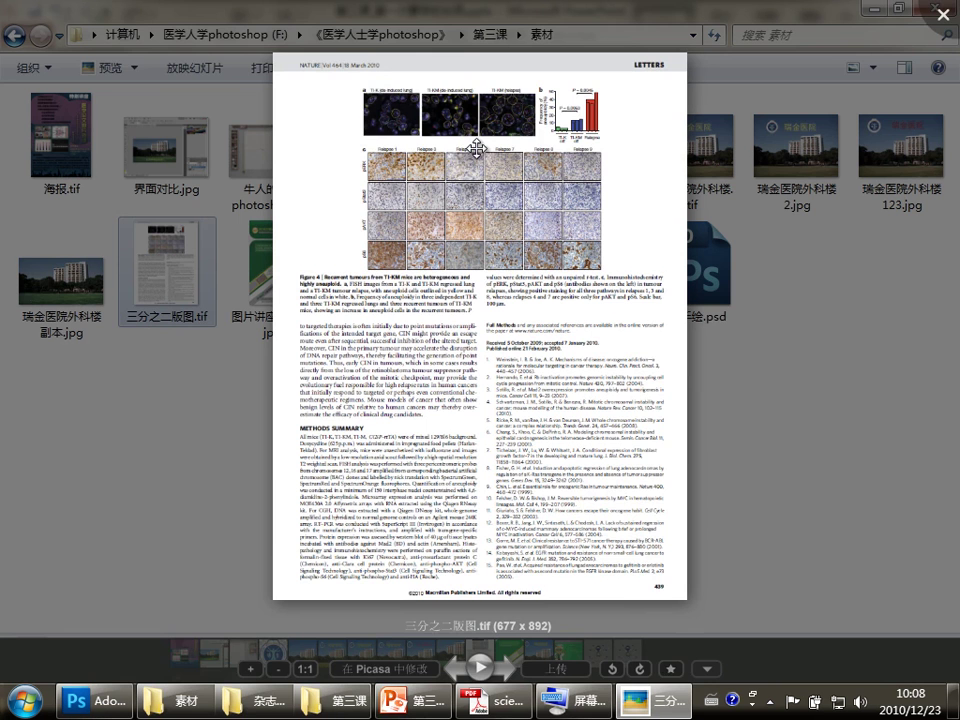
key(Escape)
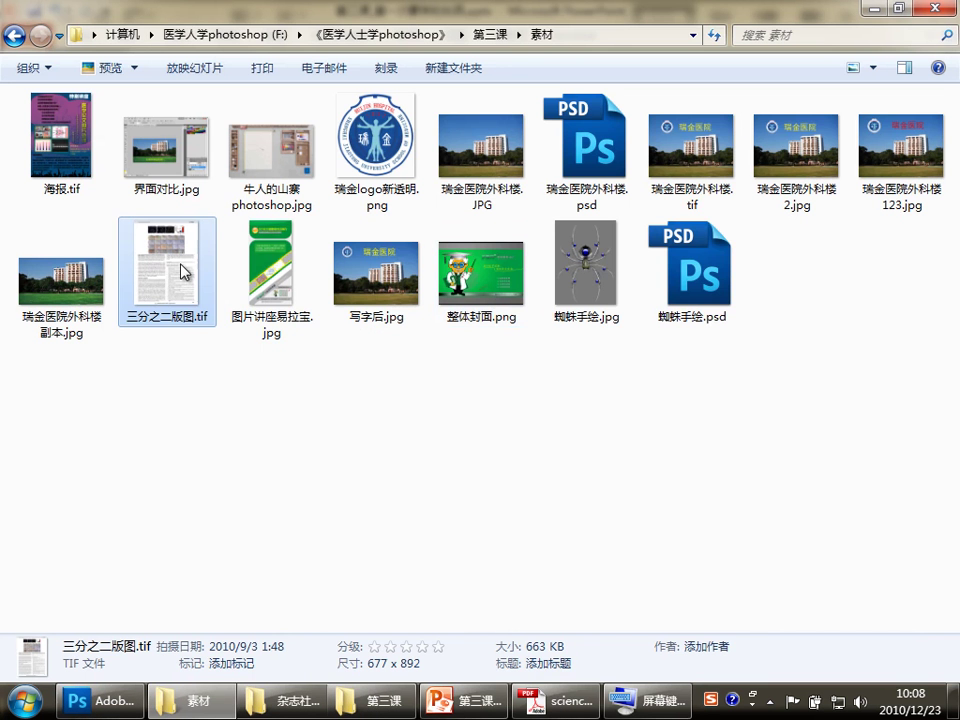
double_click(163, 259)
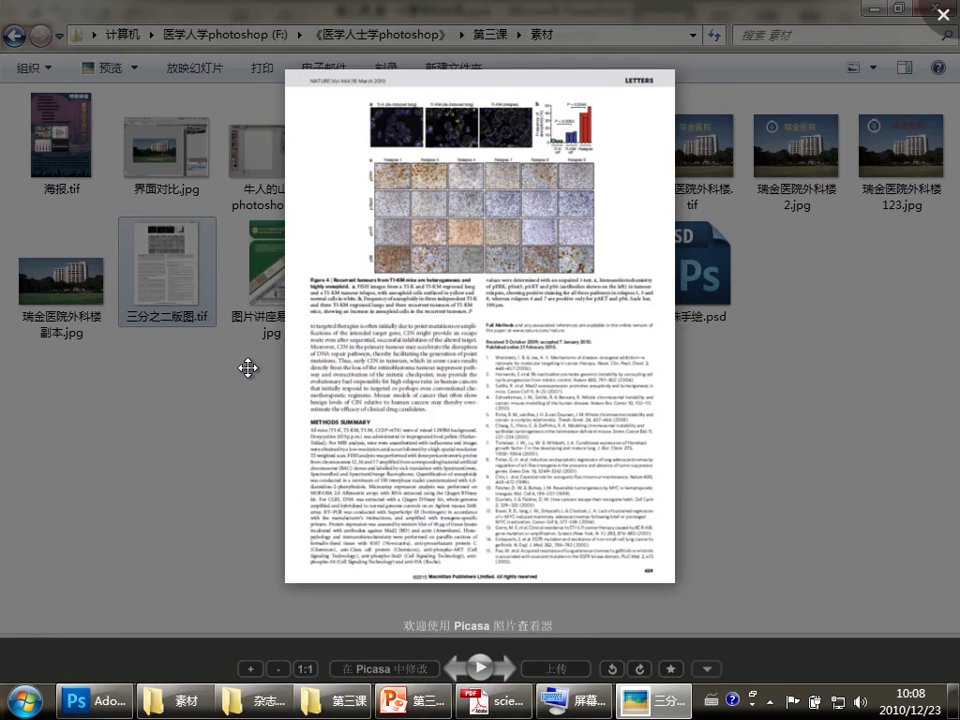
scroll(463, 210, down, 2)
click(456, 476)
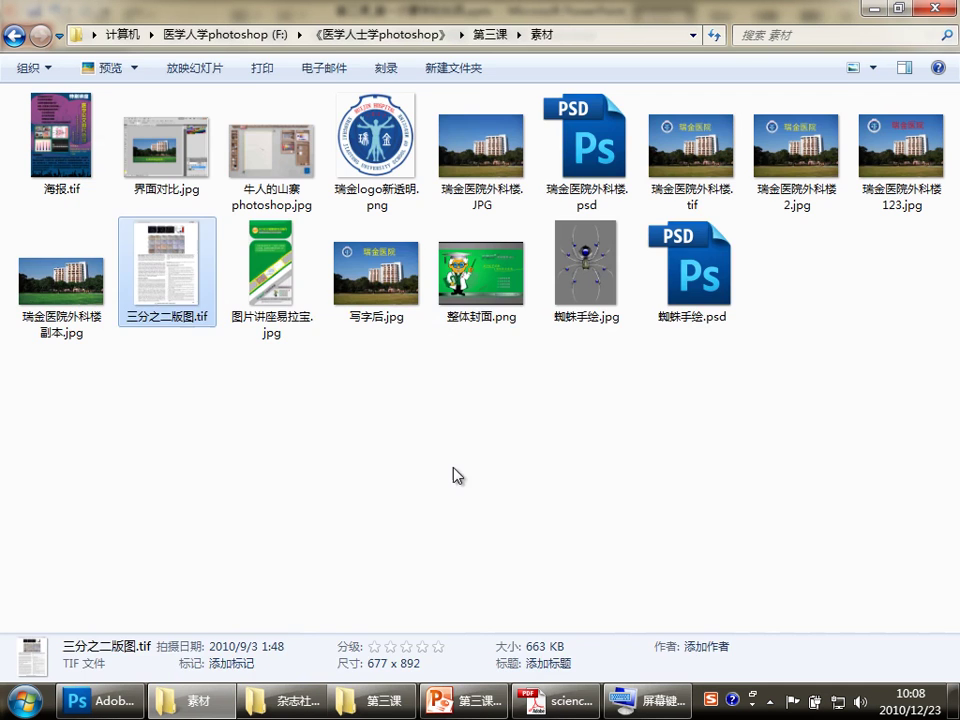
drag(452, 465, 381, 456)
key(BackSpace)
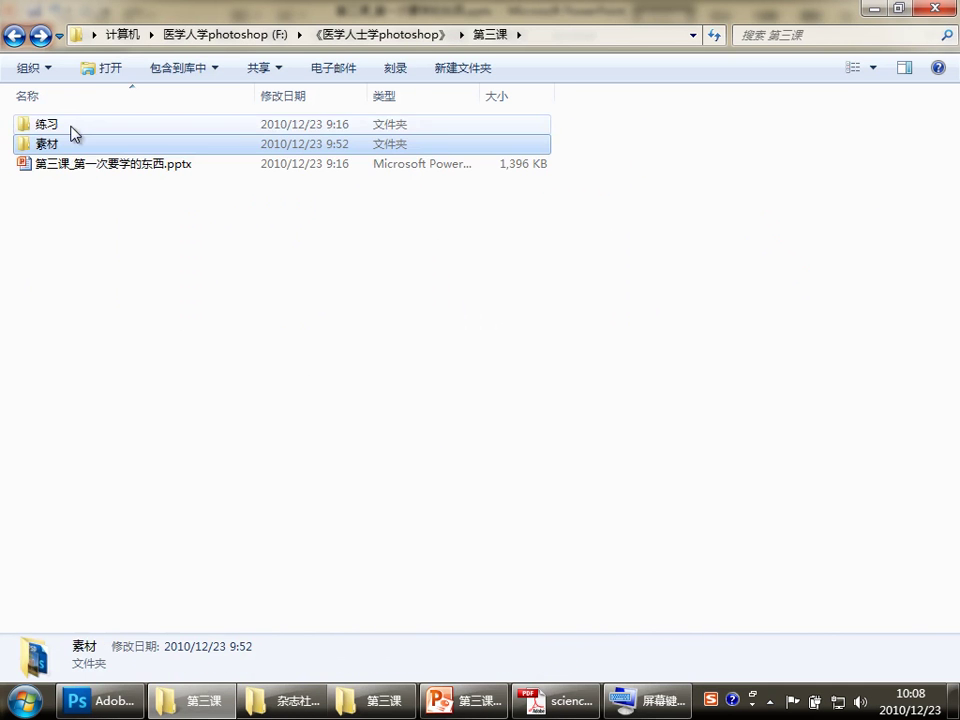
double_click(64, 124)
double_click(278, 193)
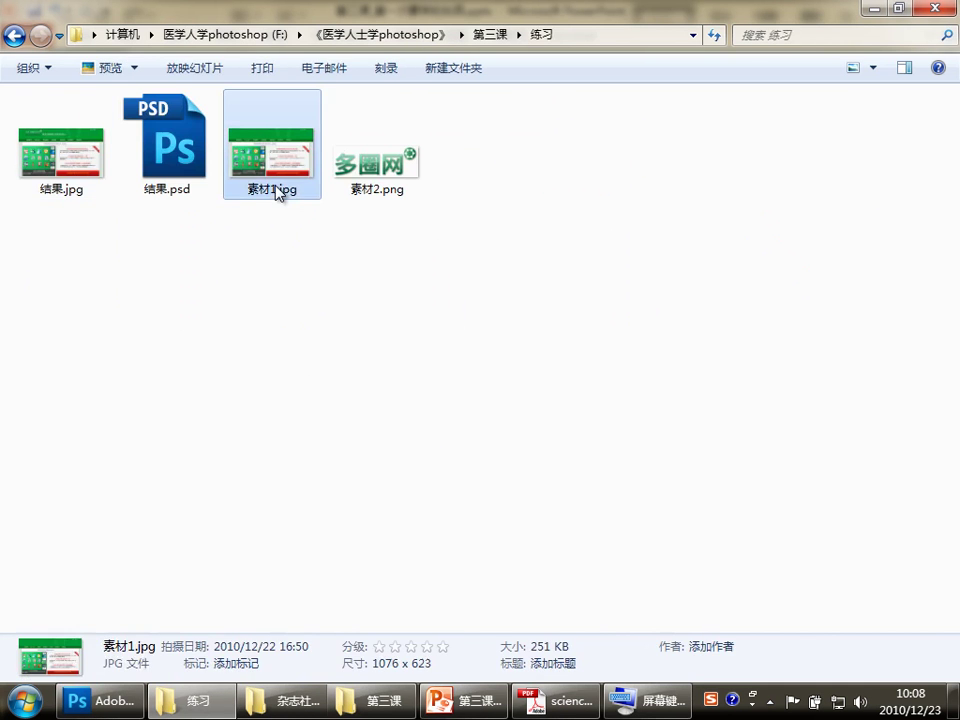
key(Escape)
click(382, 176)
double_click(382, 176)
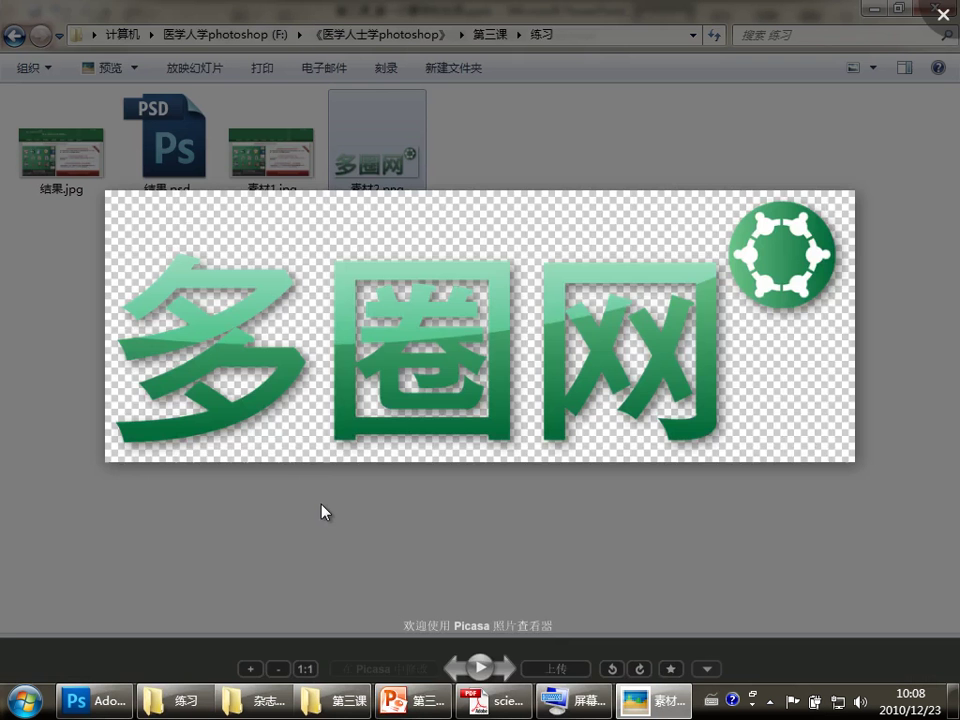
key(Escape)
key(BackSpace)
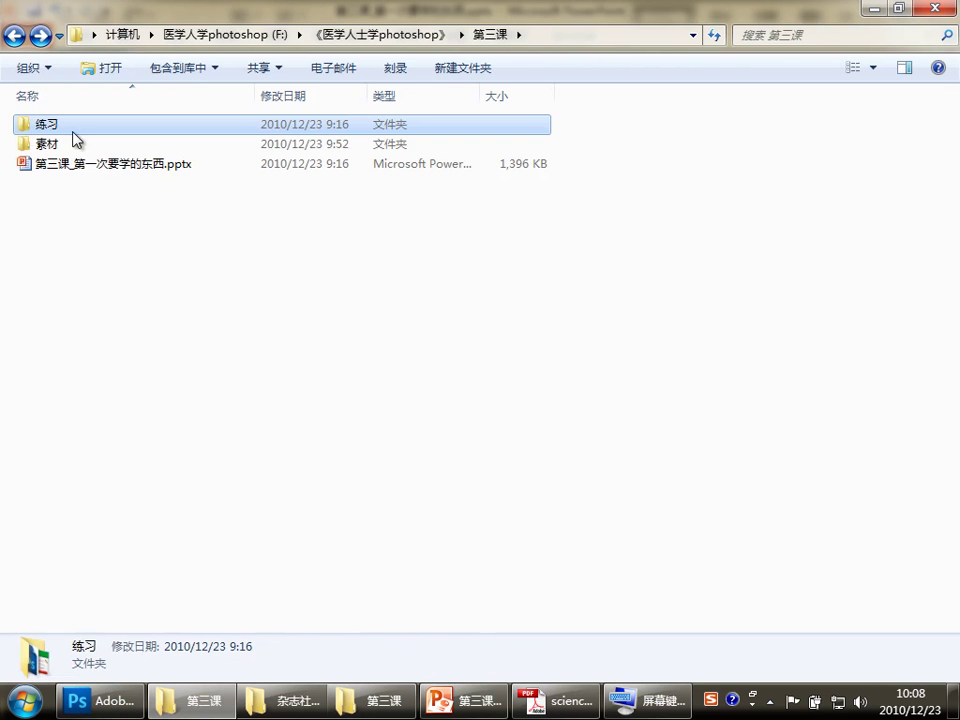
Drag 瑞金医院外科楼.JPG from the 素材 folder into Photoshop, then carry the logo file over.
double_click(73, 144)
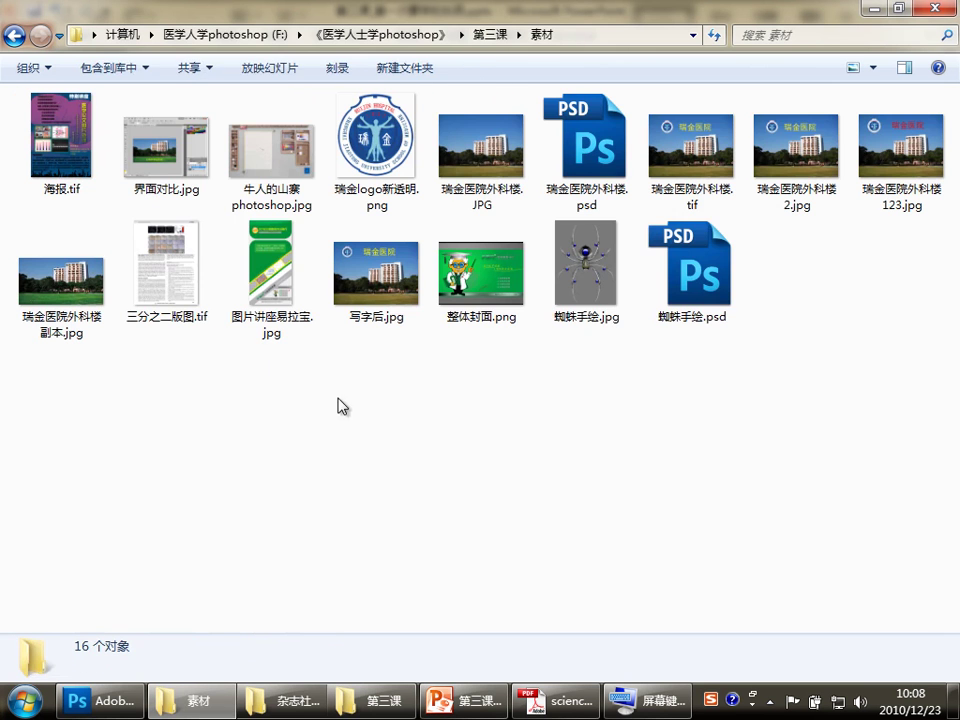
click(481, 181)
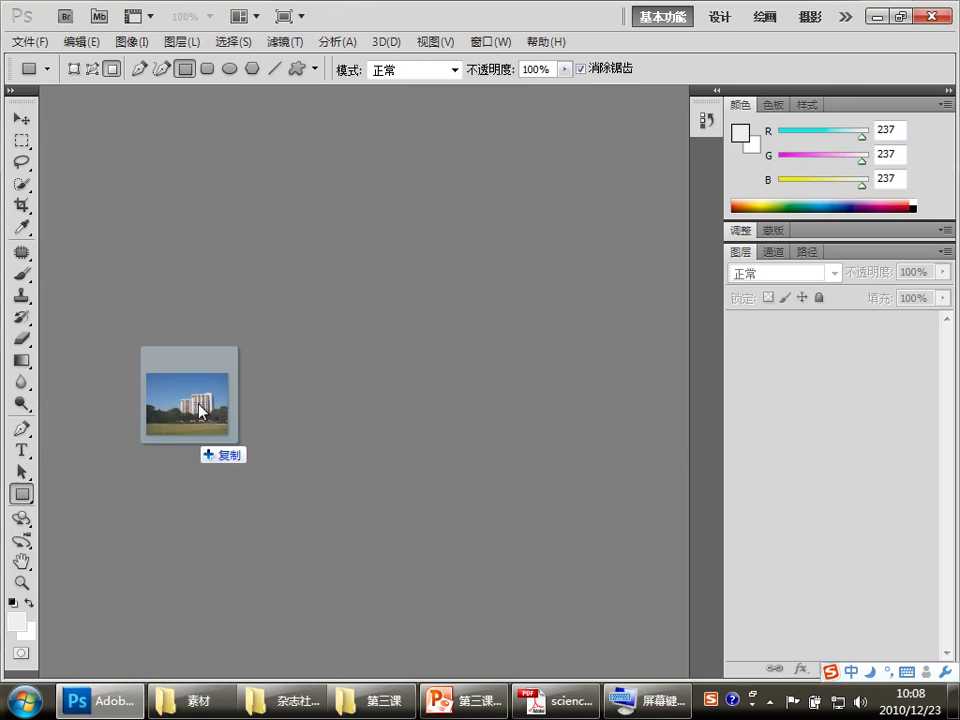
drag(481, 180, 211, 321)
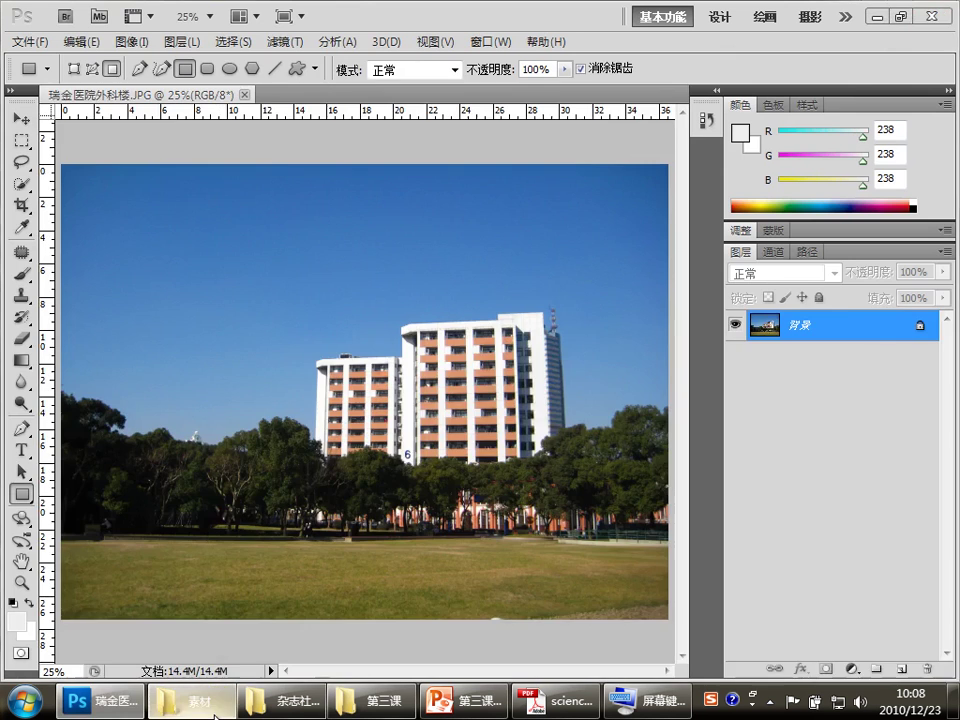
click(190, 700)
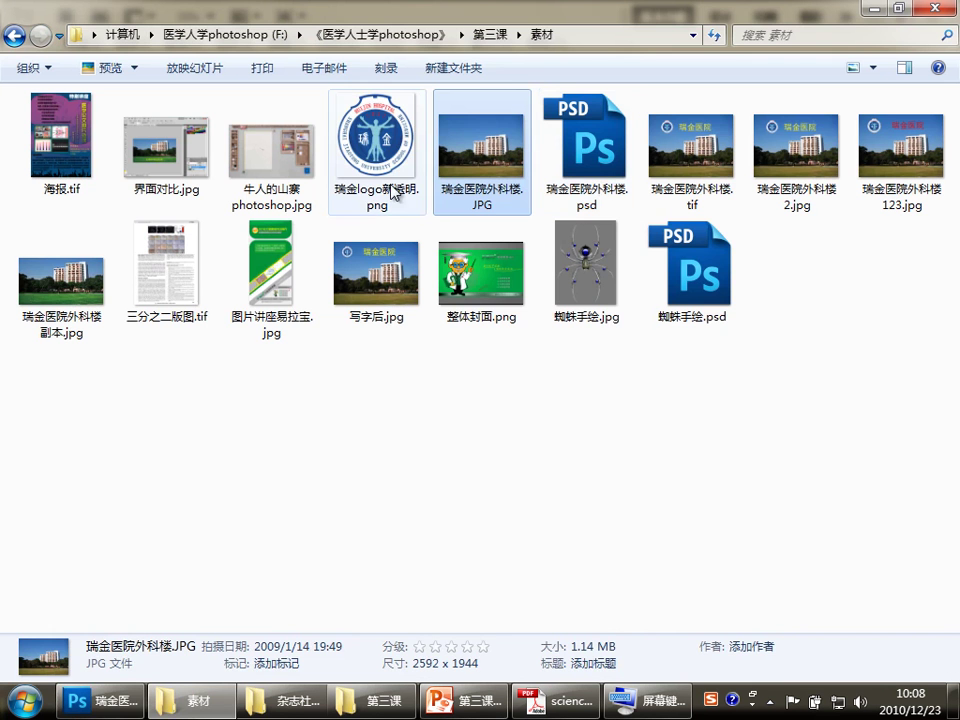
drag(383, 175, 110, 700)
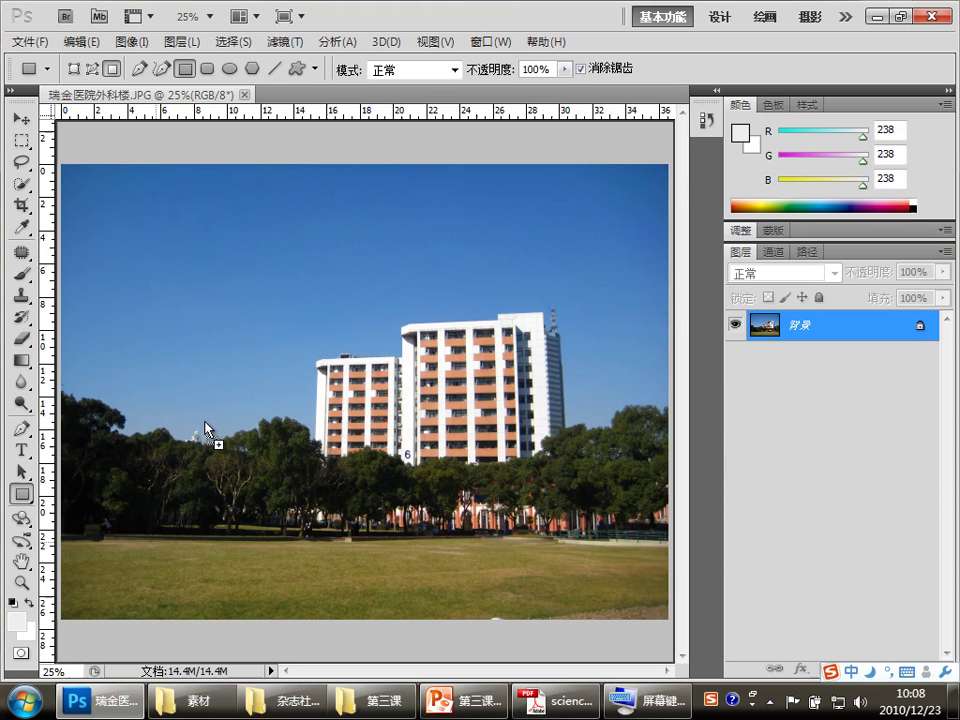
Open 瑞金logo新透明.png without a colour profile and drag the logo onto the building photo.
drag(110, 698, 309, 95)
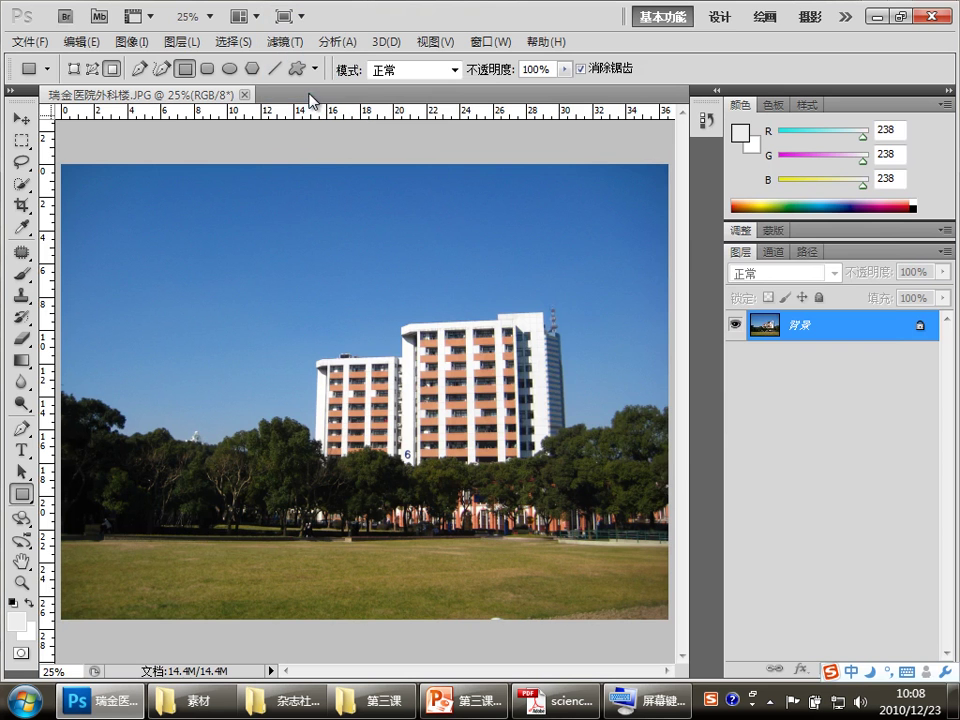
click(744, 441)
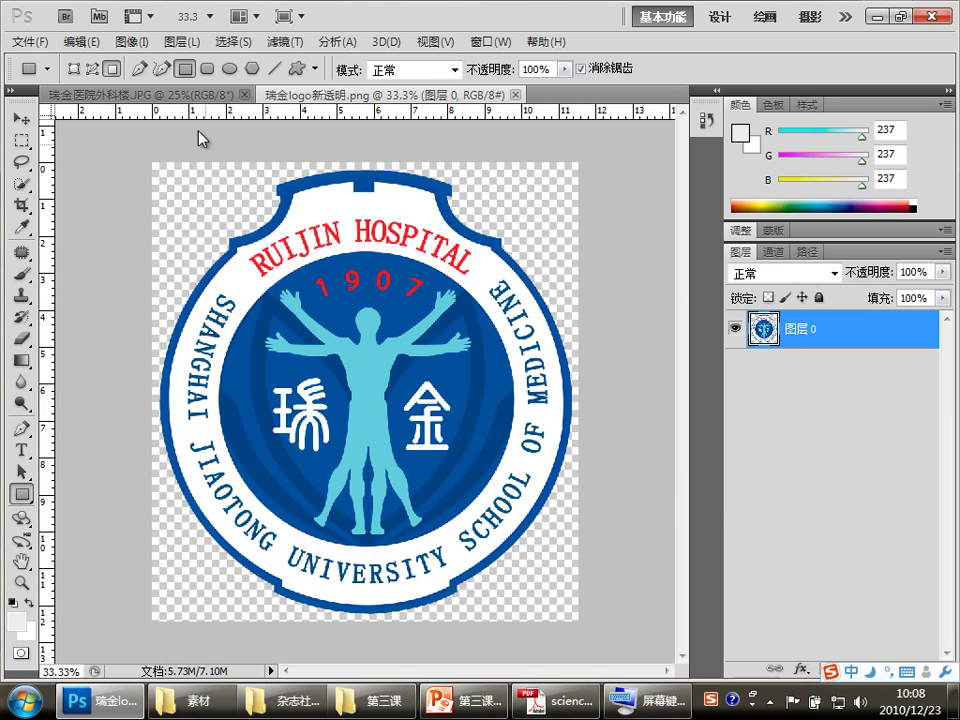
key(v)
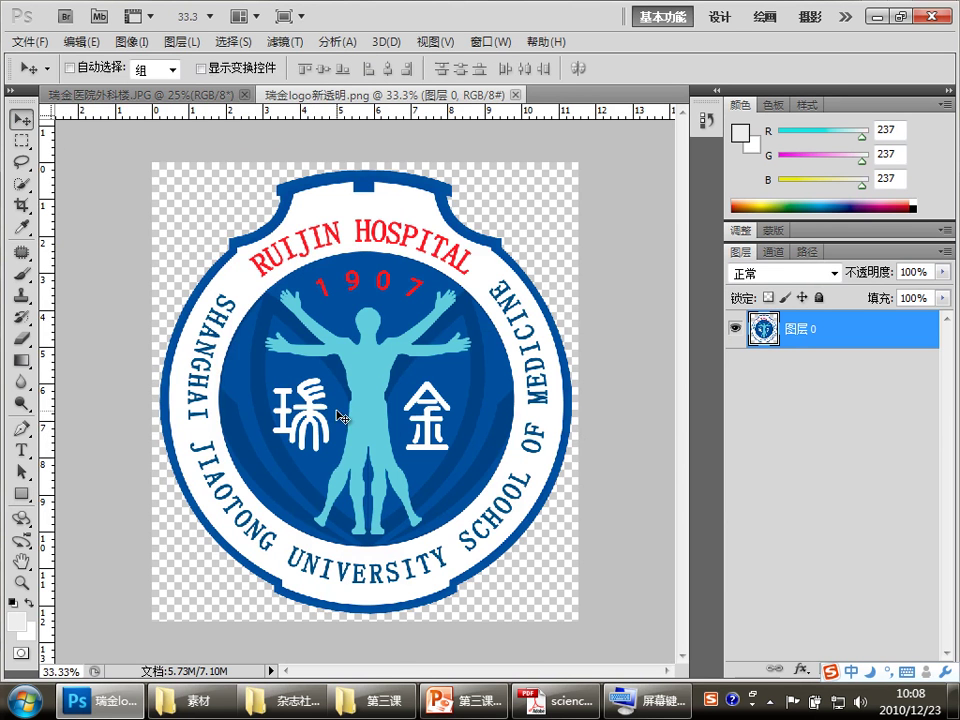
mouse_move(339, 414)
mouse_down()
mouse_move(118, 95)
mouse_move(266, 332)
mouse_move(265, 370)
mouse_up()
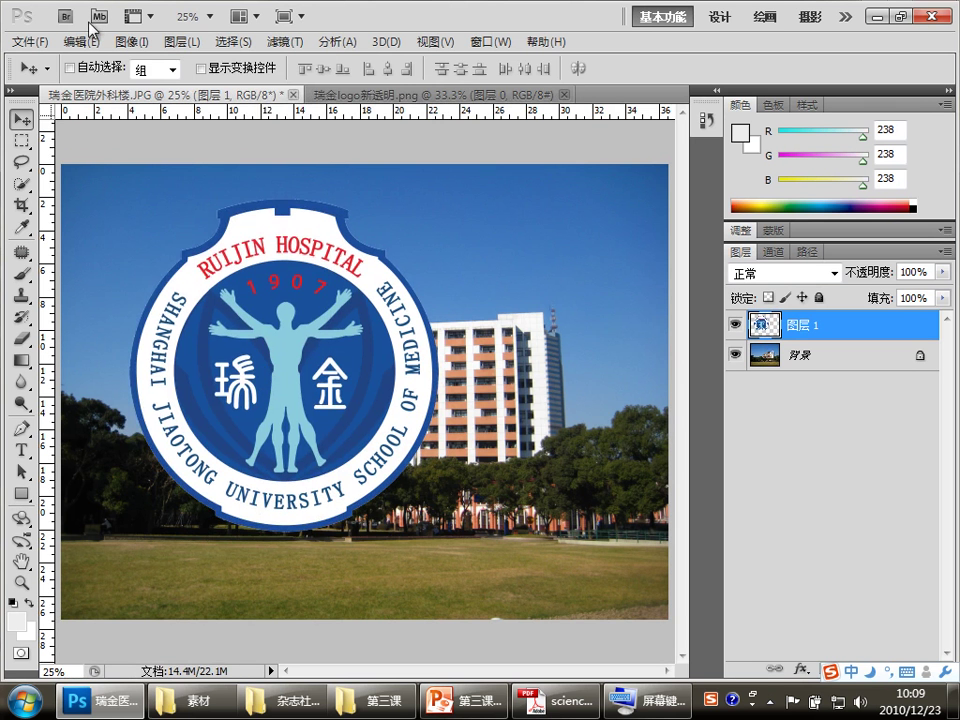
Delete the copied logo layer from the building photo, then switch between the two documents.
click(130, 41)
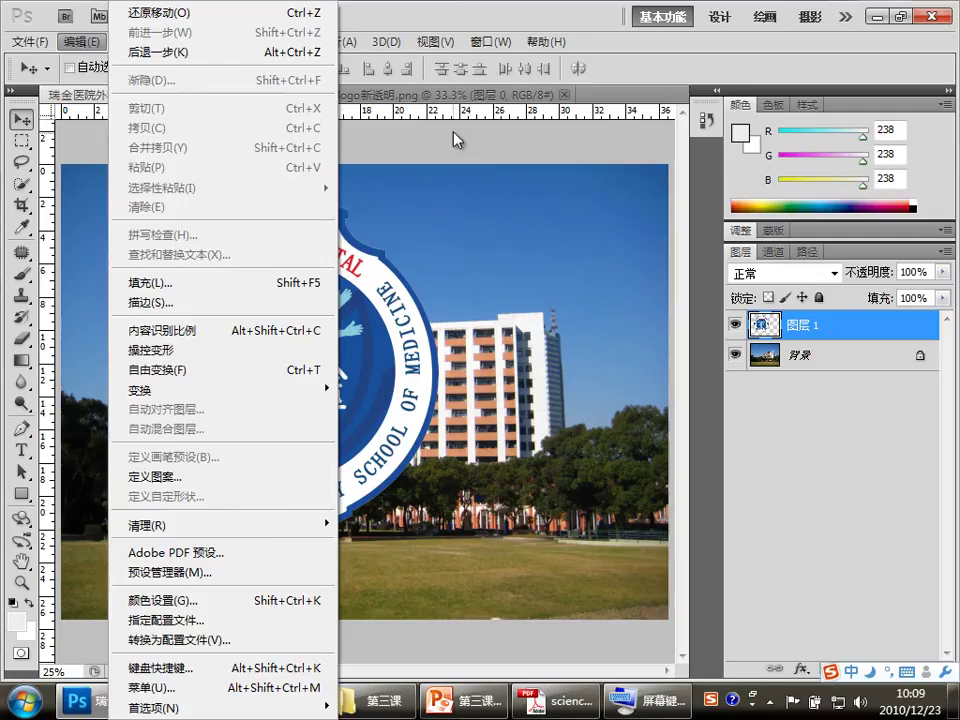
click(555, 214)
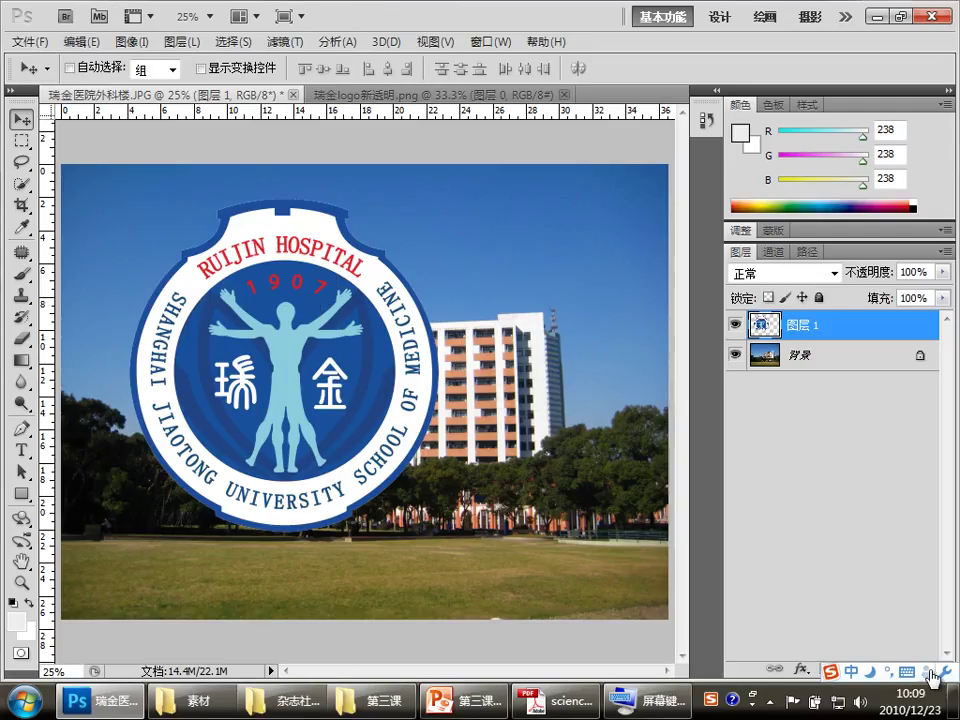
drag(829, 671, 567, 647)
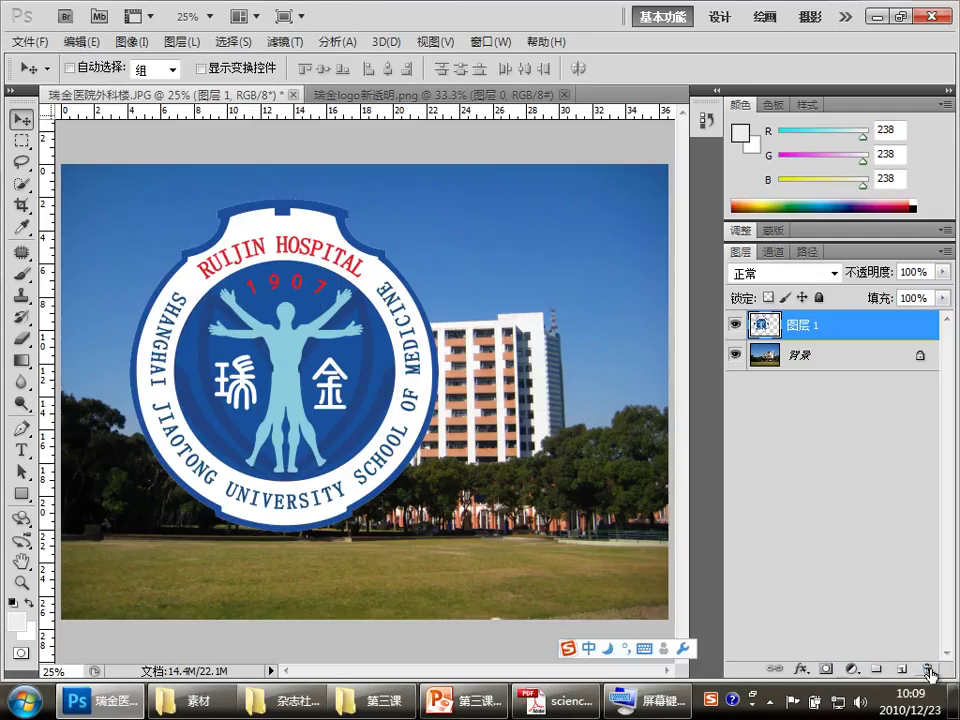
click(927, 668)
key(Return)
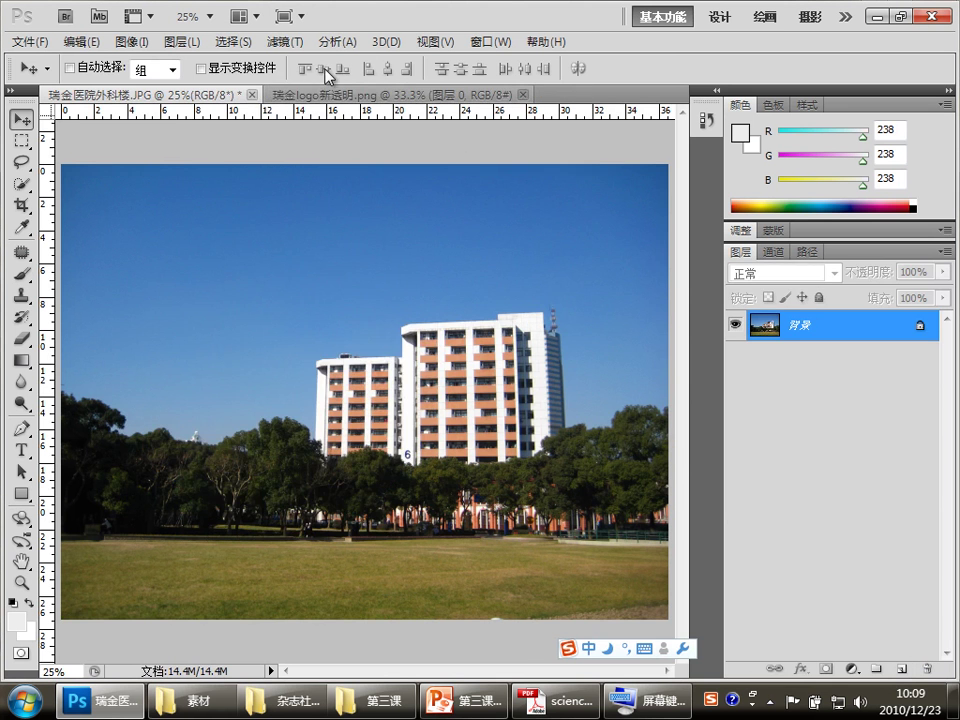
click(330, 94)
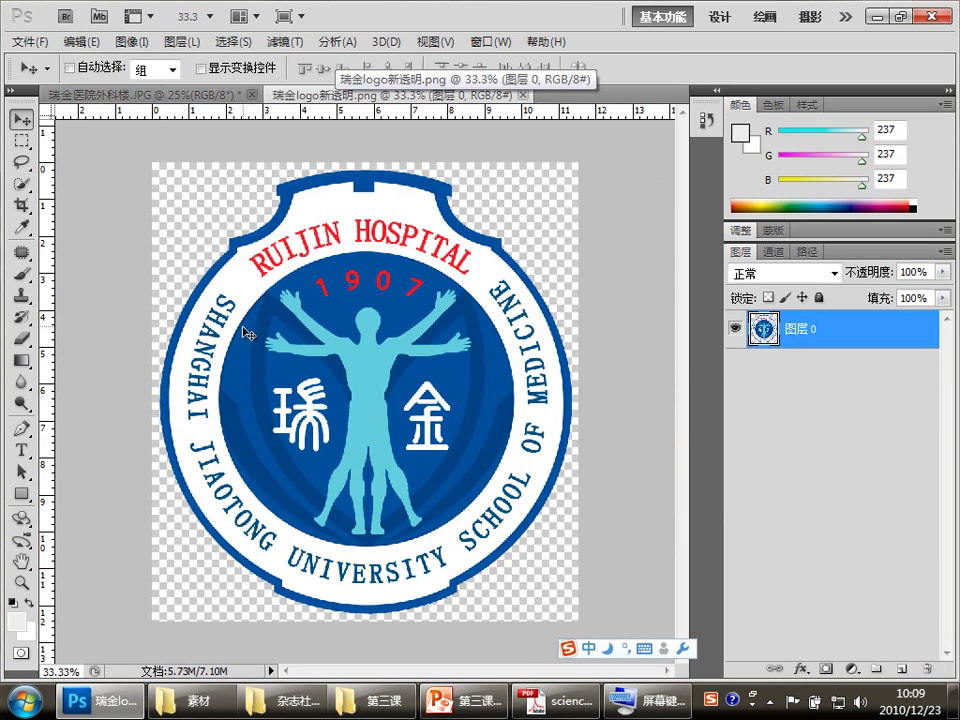
click(146, 94)
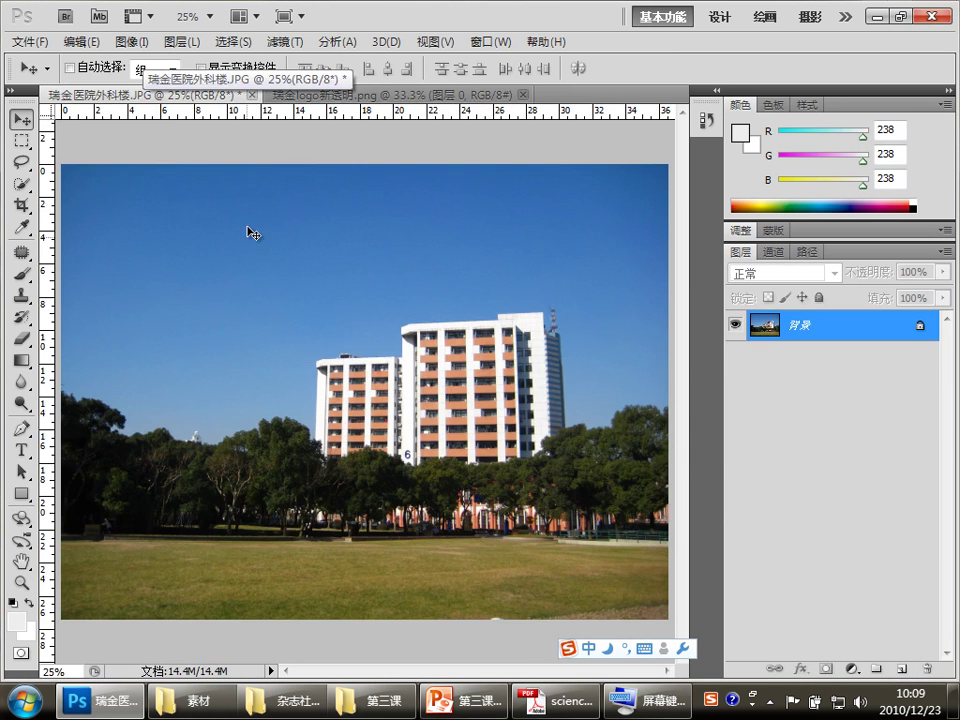
Drag the building photo into 瑞金logo新透明.png as 图层 1, shifted so buildings and trees fill the canvas.
click(325, 94)
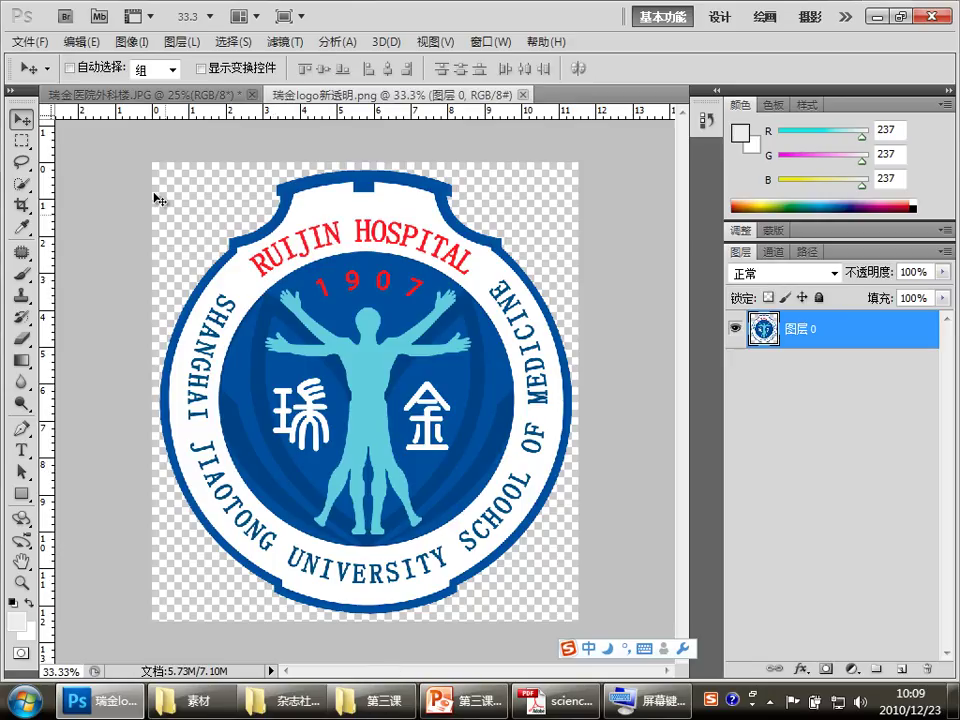
click(133, 94)
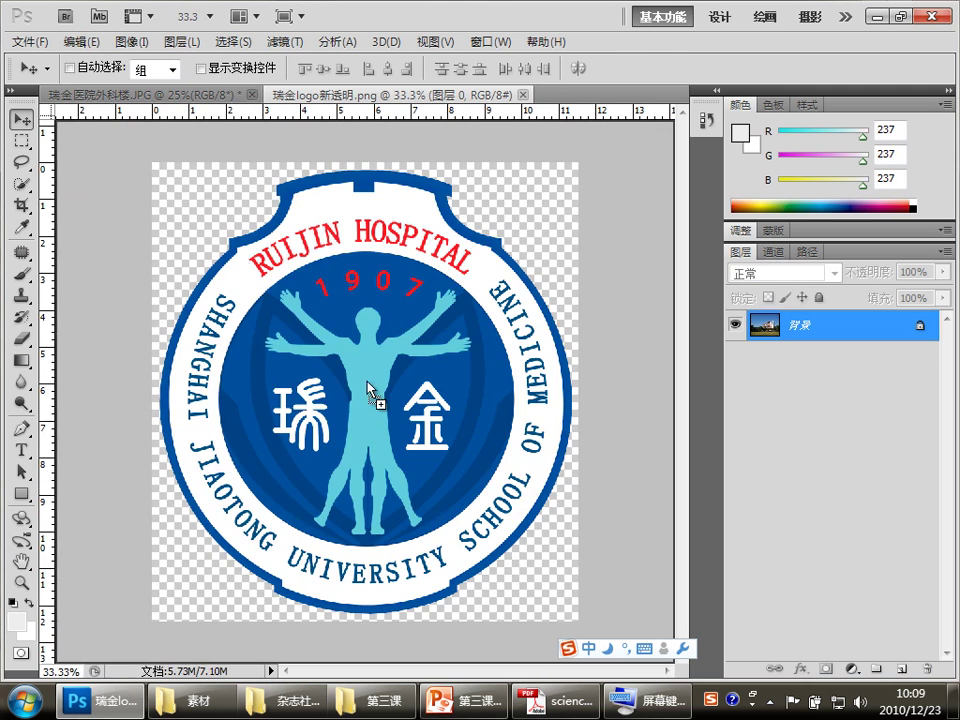
drag(325, 99, 371, 390)
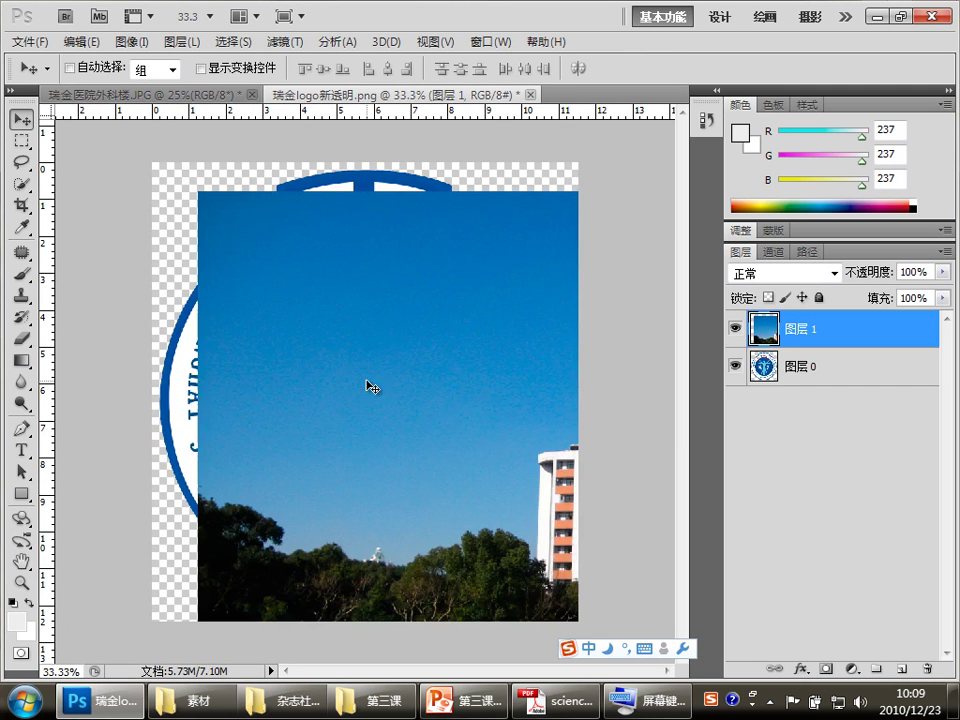
mouse_move(493, 444)
mouse_down()
mouse_move(237, 379)
mouse_move(474, 397)
mouse_move(582, 417)
mouse_up()
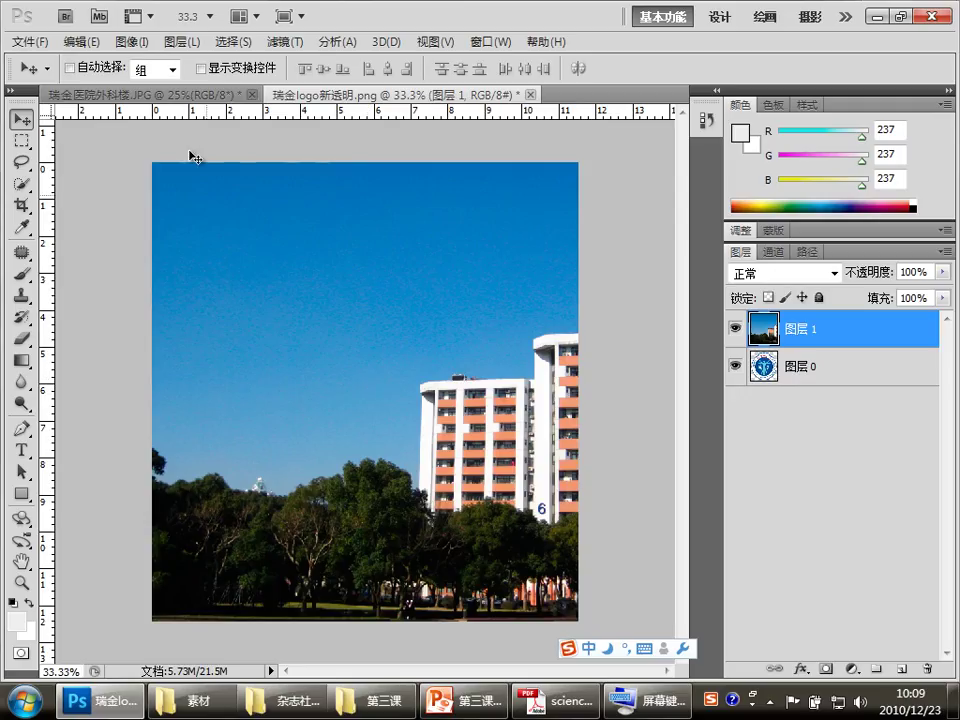
click(131, 42)
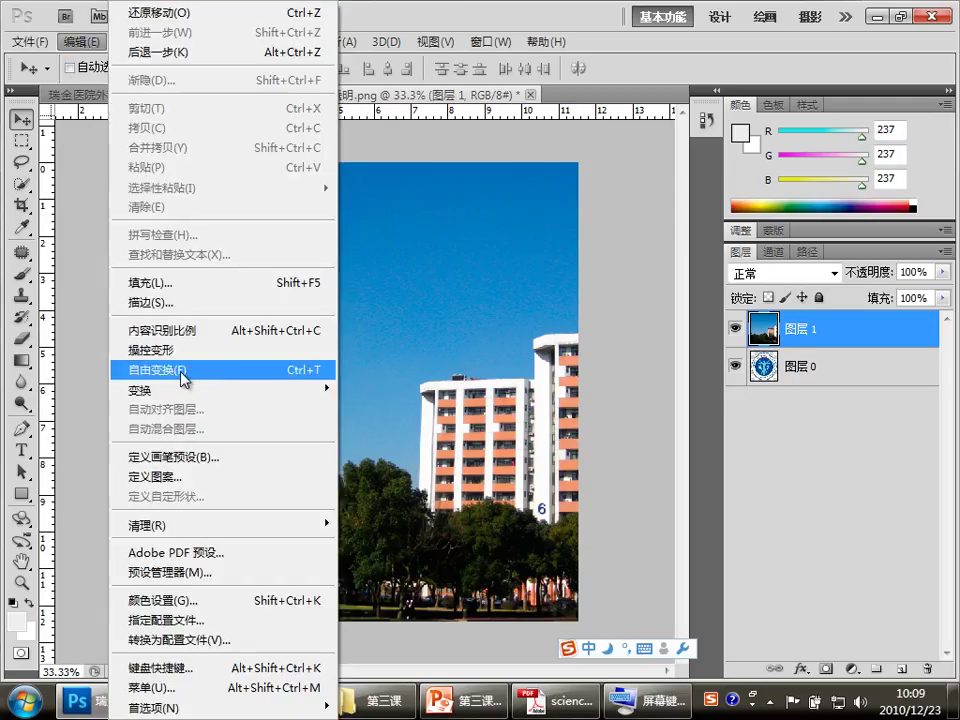
Free-transform the building photo layer, shifting it up and to the left.
click(185, 377)
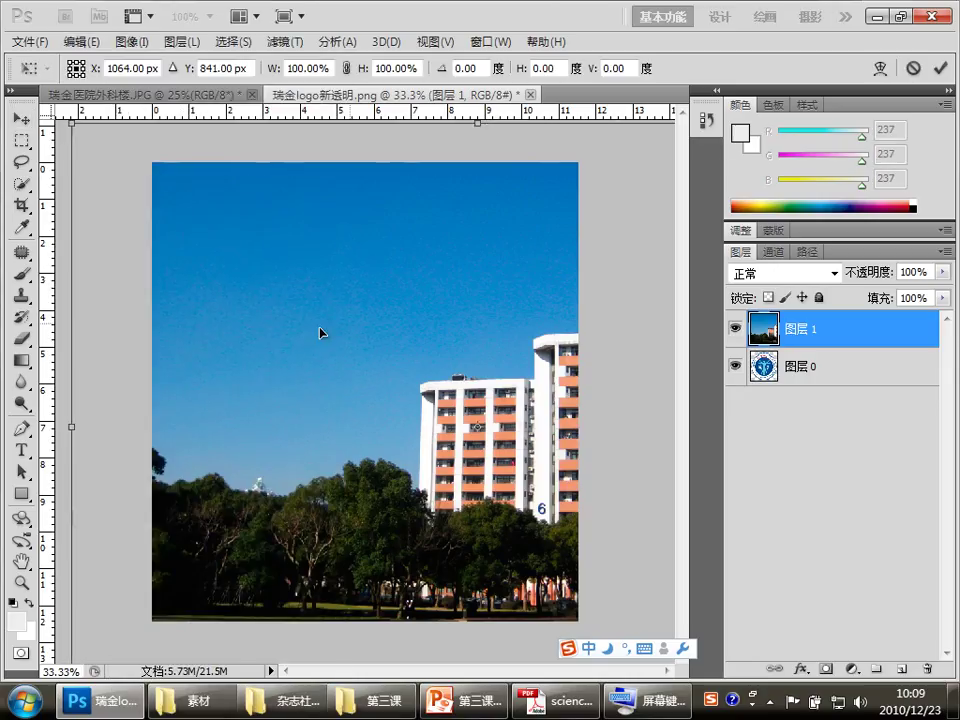
drag(321, 332, 309, 337)
drag(415, 420, 363, 345)
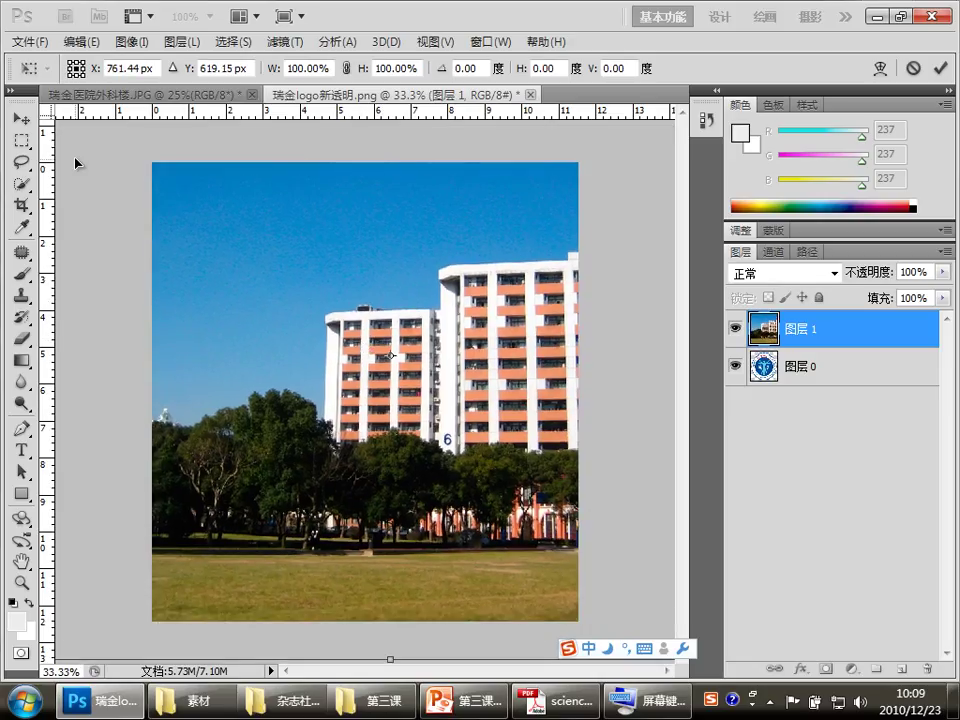
mouse_move(375, 322)
mouse_down()
mouse_move(385, 356)
mouse_move(374, 331)
mouse_up()
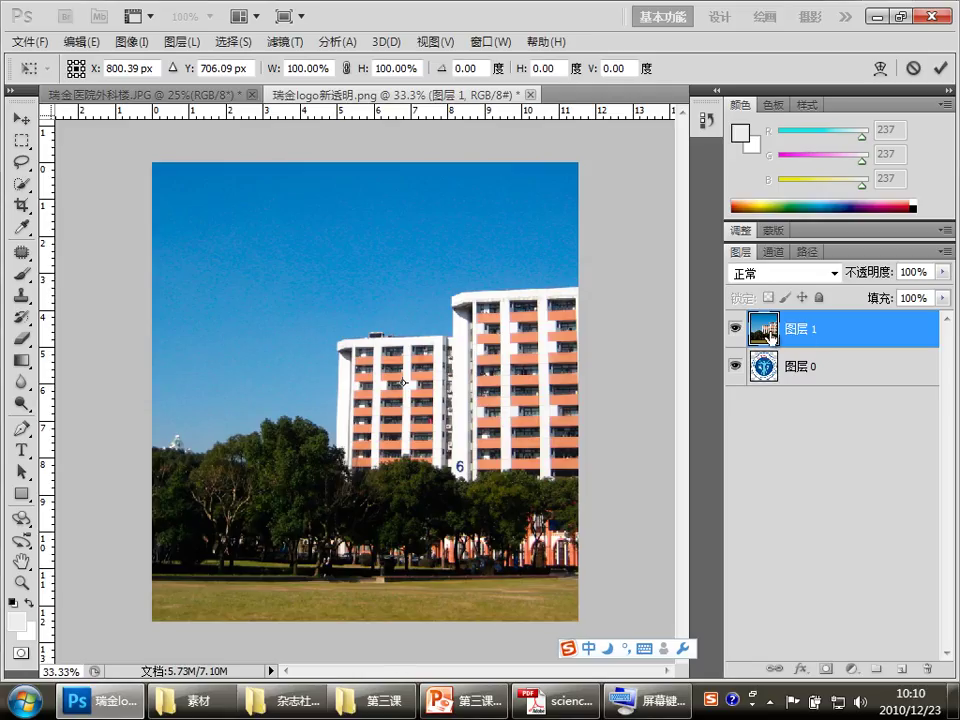
key(Return)
mouse_move(384, 384)
mouse_down()
mouse_move(330, 364)
mouse_move(341, 471)
mouse_move(322, 540)
mouse_up()
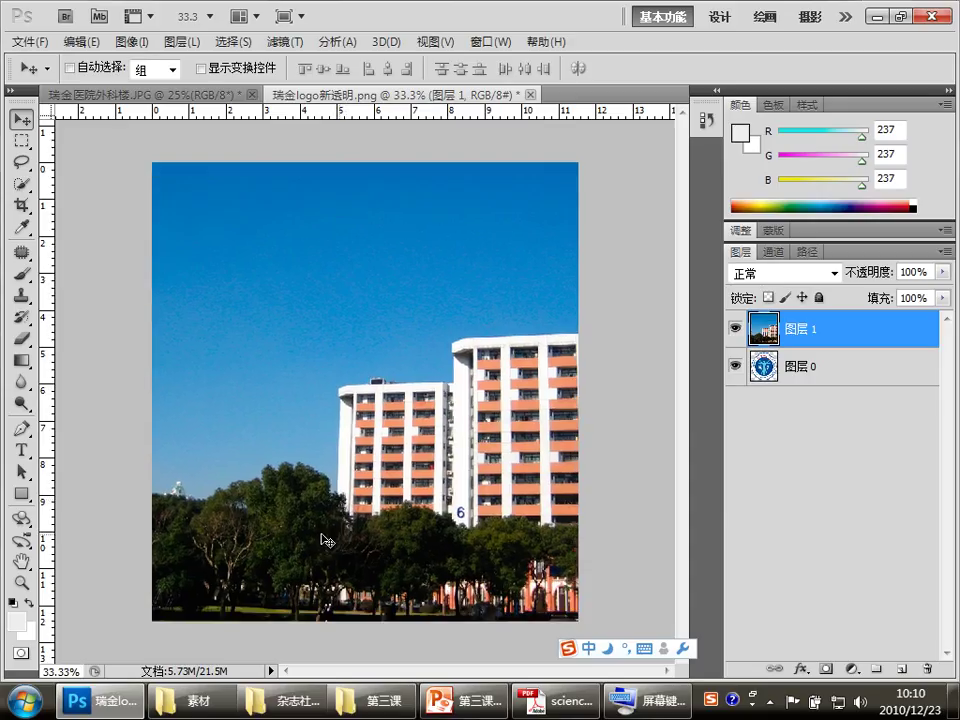
Zoom out to 8.33% so the whole building photo is visible.
click(21, 583)
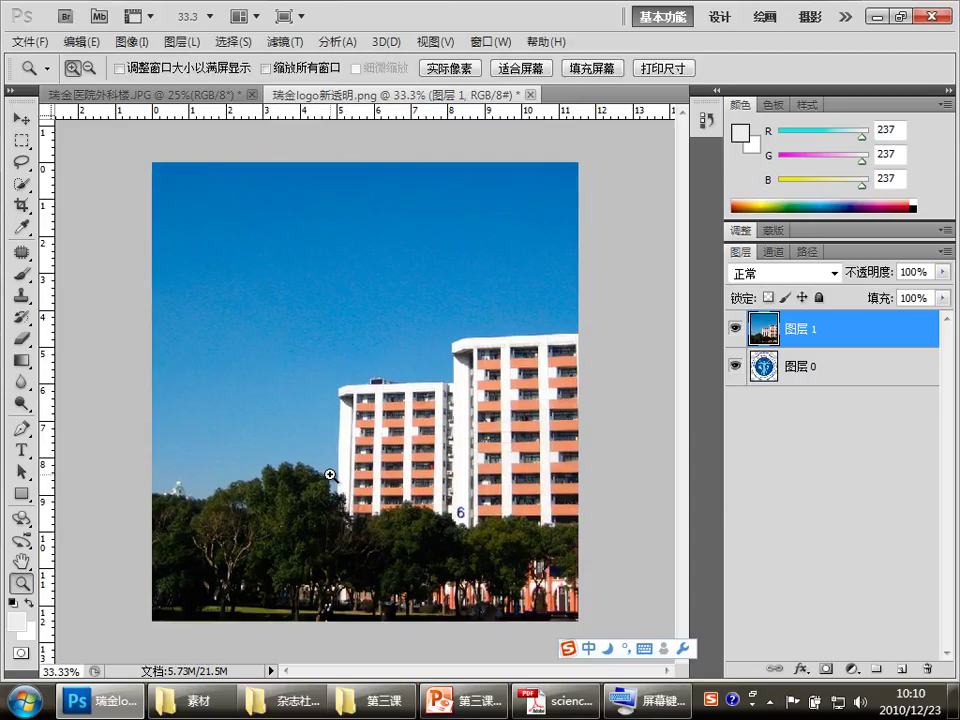
key(alt)
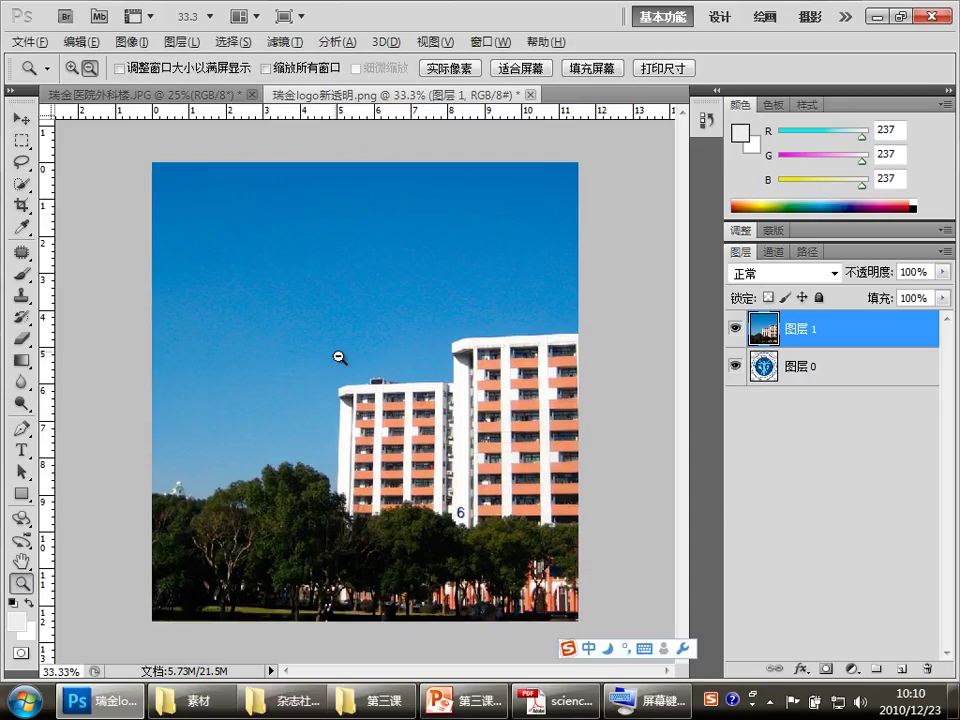
alt+click(351, 377)
alt+click(365, 388)
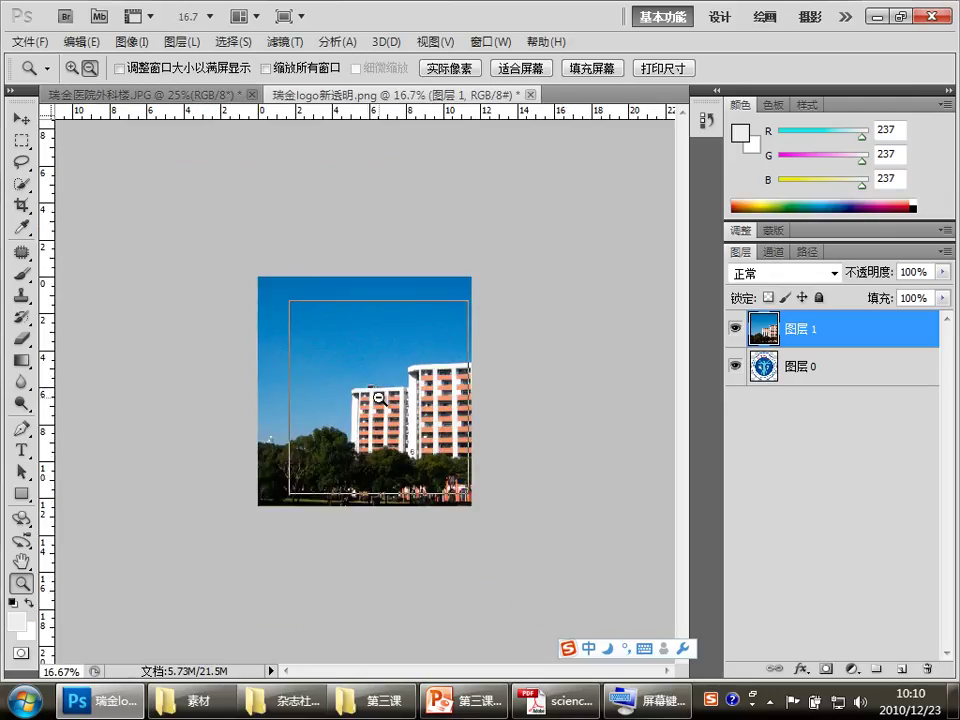
alt+click(379, 398)
alt+click(364, 397)
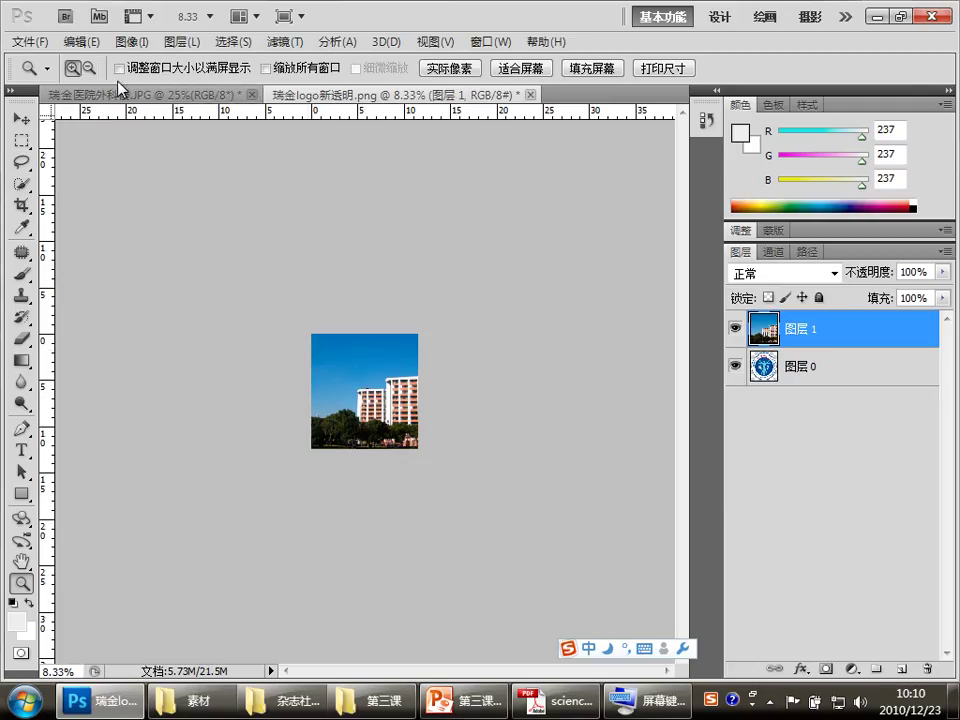
Scale the photo to about 28% and fit it inside the logo's centre circle.
click(78, 42)
click(250, 369)
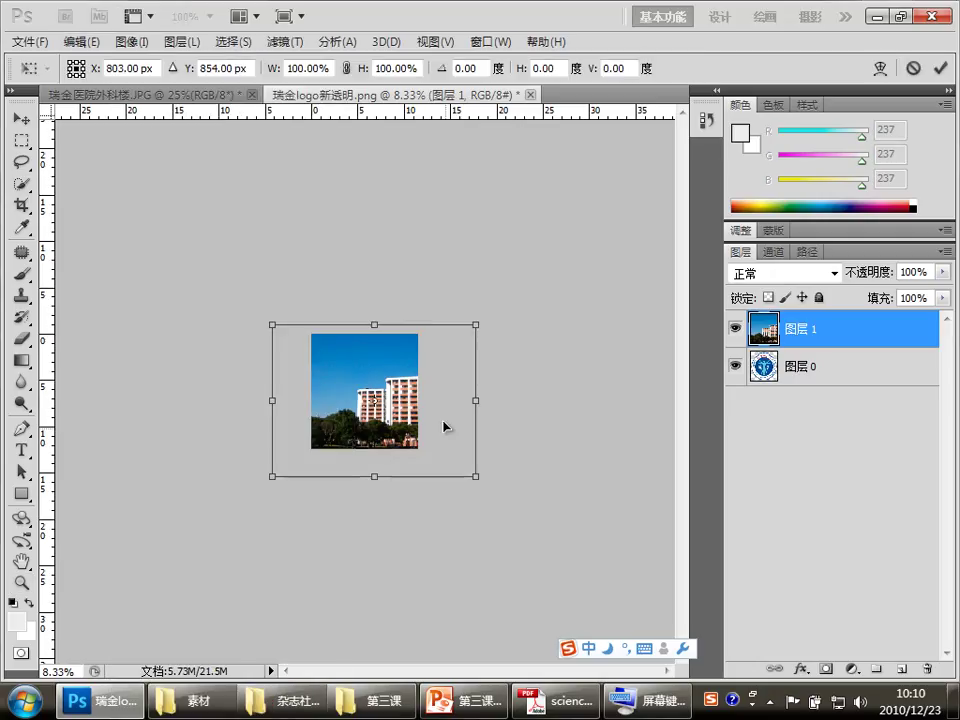
drag(393, 416, 357, 367)
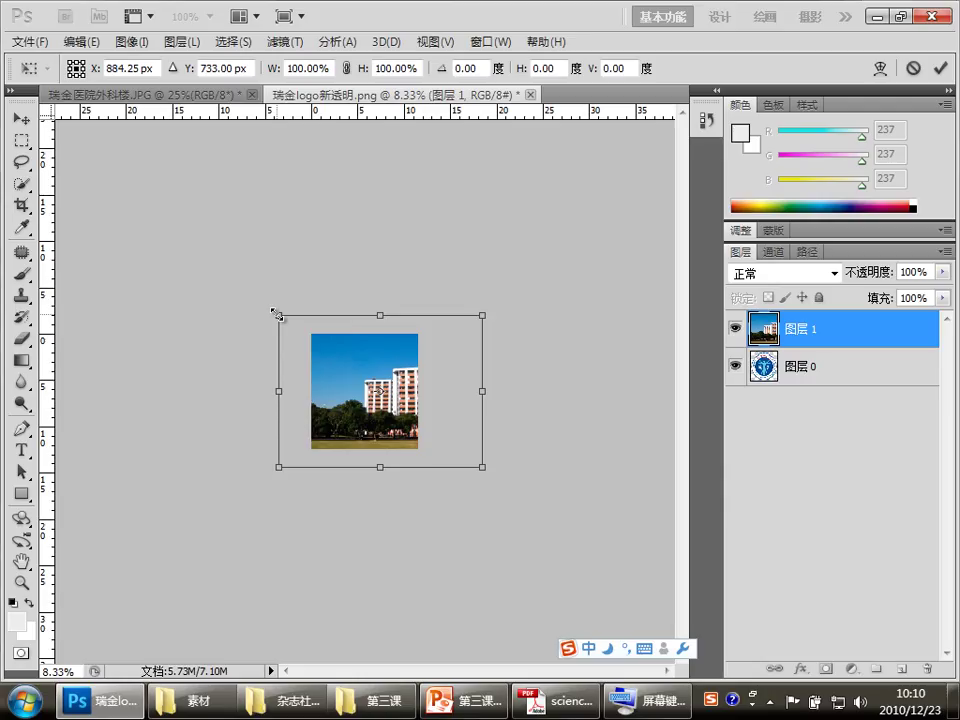
drag(277, 315, 428, 437)
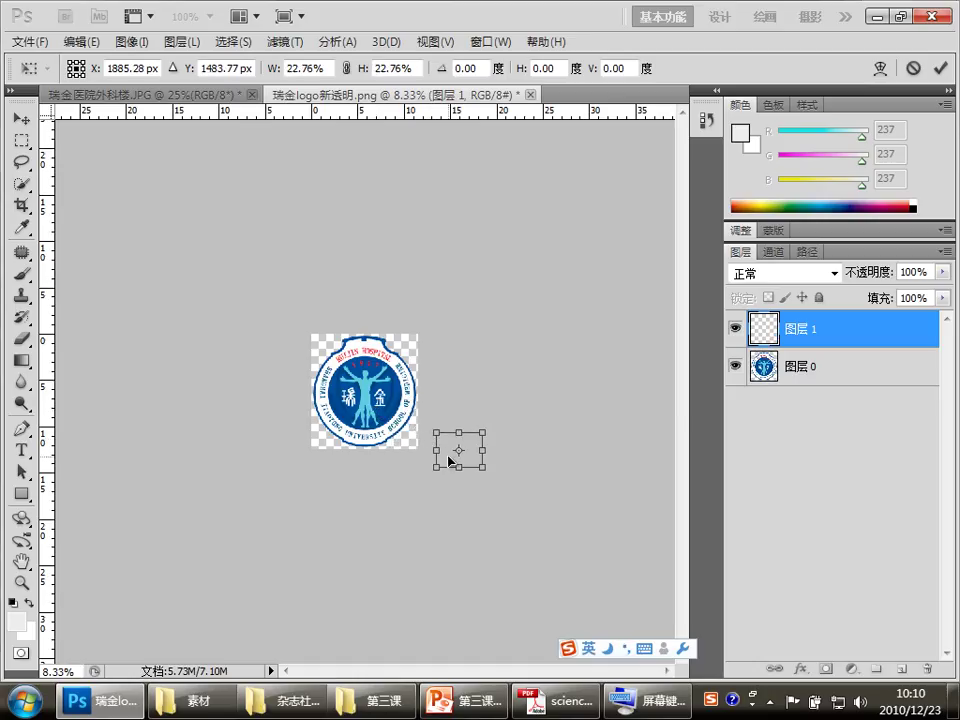
drag(450, 459, 357, 403)
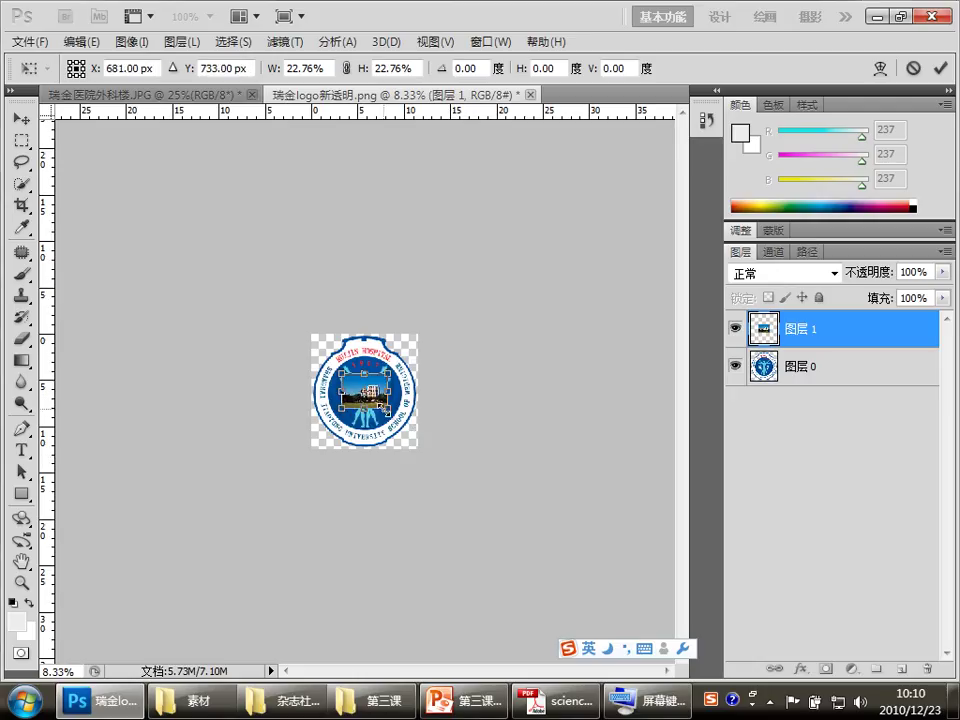
drag(386, 407, 391, 411)
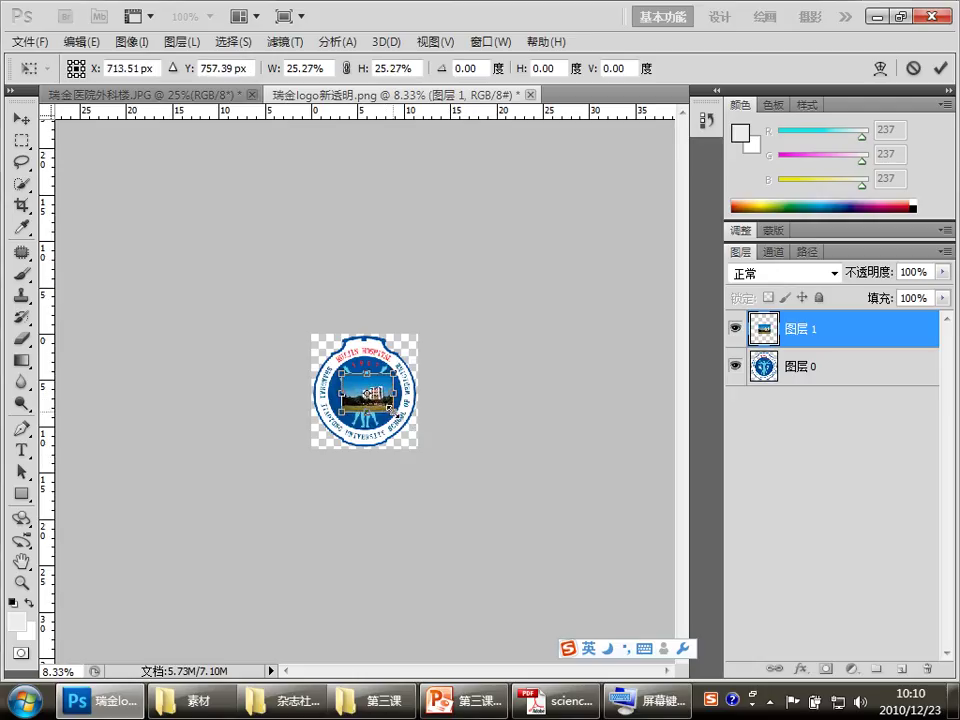
drag(347, 378, 342, 376)
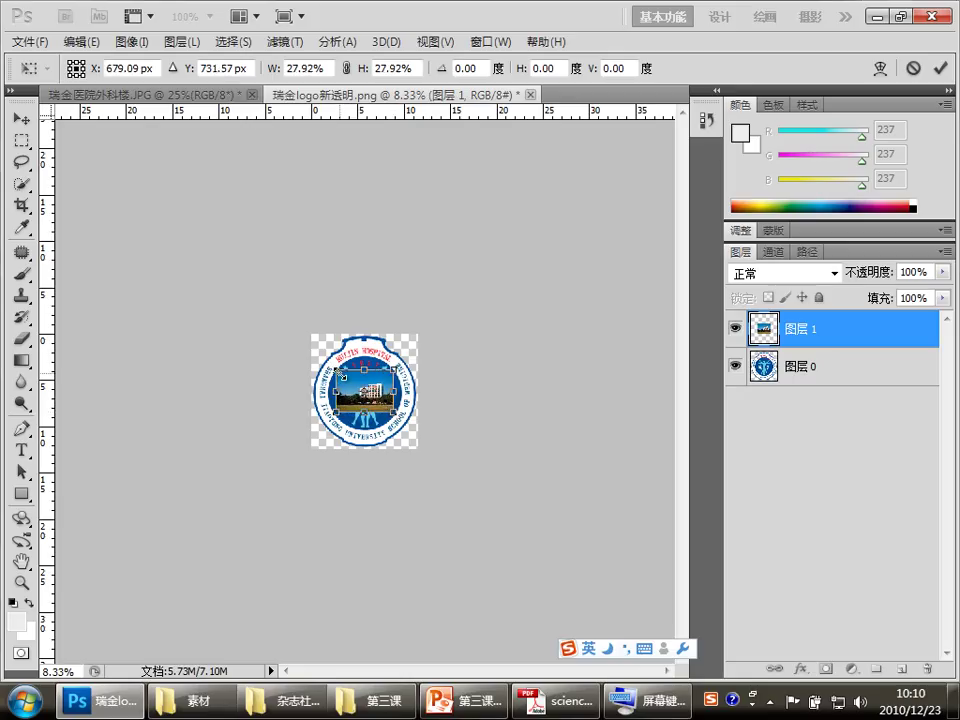
key(shift)
key(Return)
key(z)
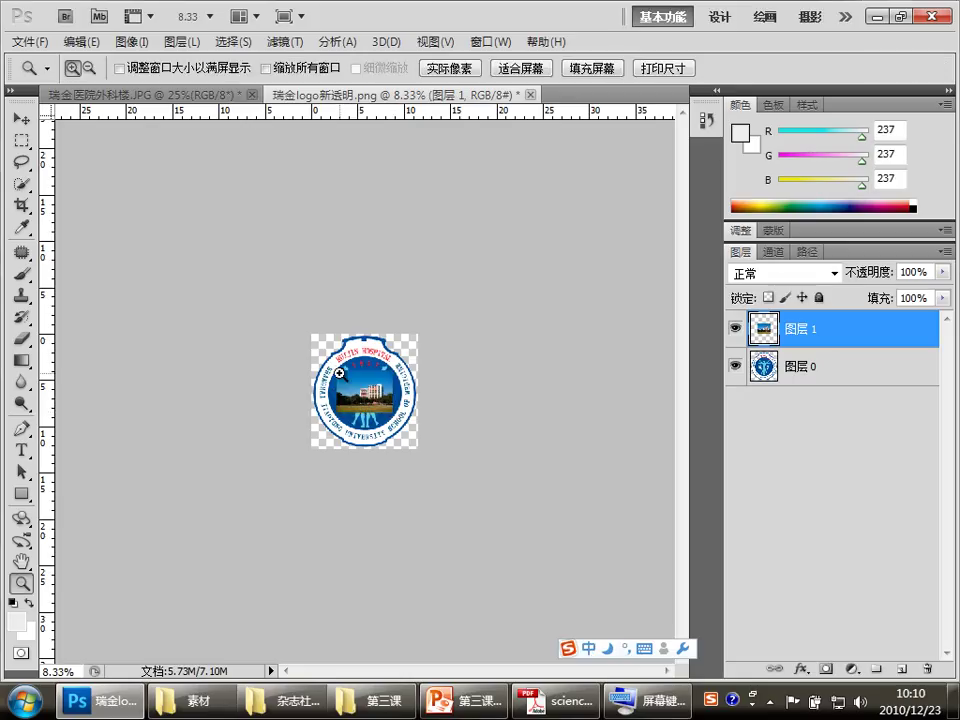
Fit the logo to the window and nudge the photo slightly lower in the centre.
click(22, 563)
double_click(22, 563)
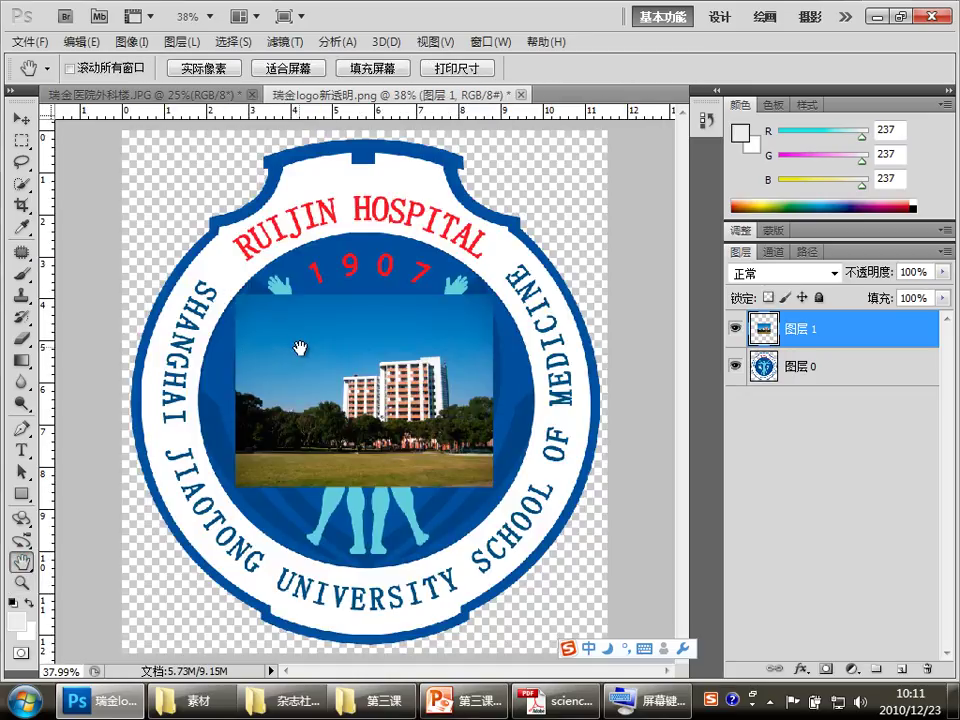
click(22, 119)
drag(362, 379, 366, 391)
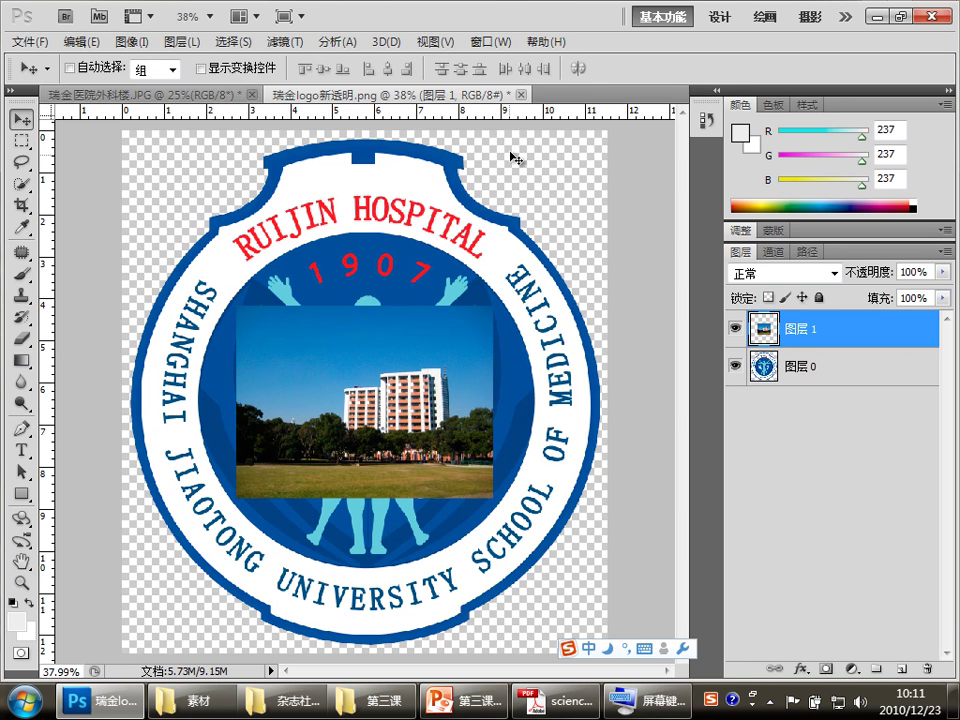
Close the logo document without saving, then start closing the building photo.
click(527, 96)
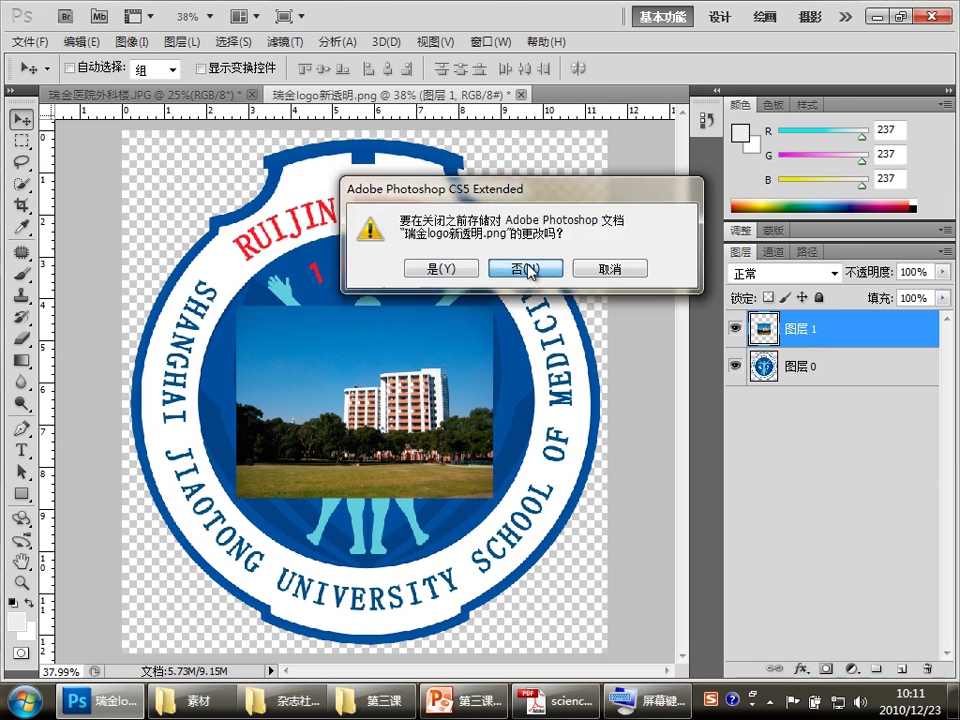
click(525, 267)
click(252, 94)
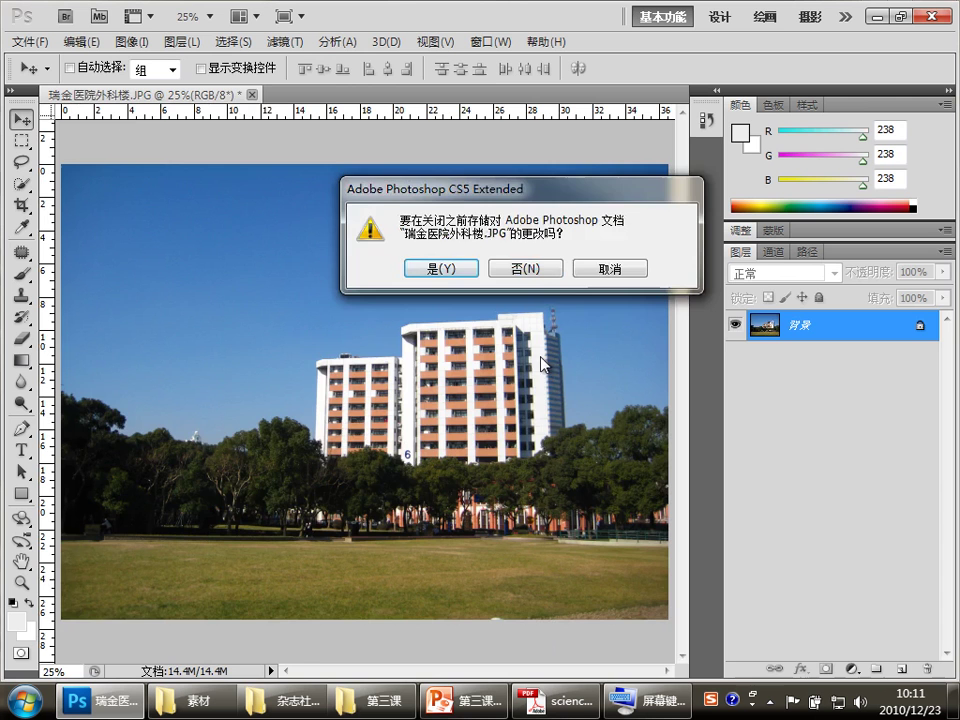
click(540, 268)
Discard the building photo's changes and show slide 4, the 打开图片-to-图层 topic list.
click(460, 700)
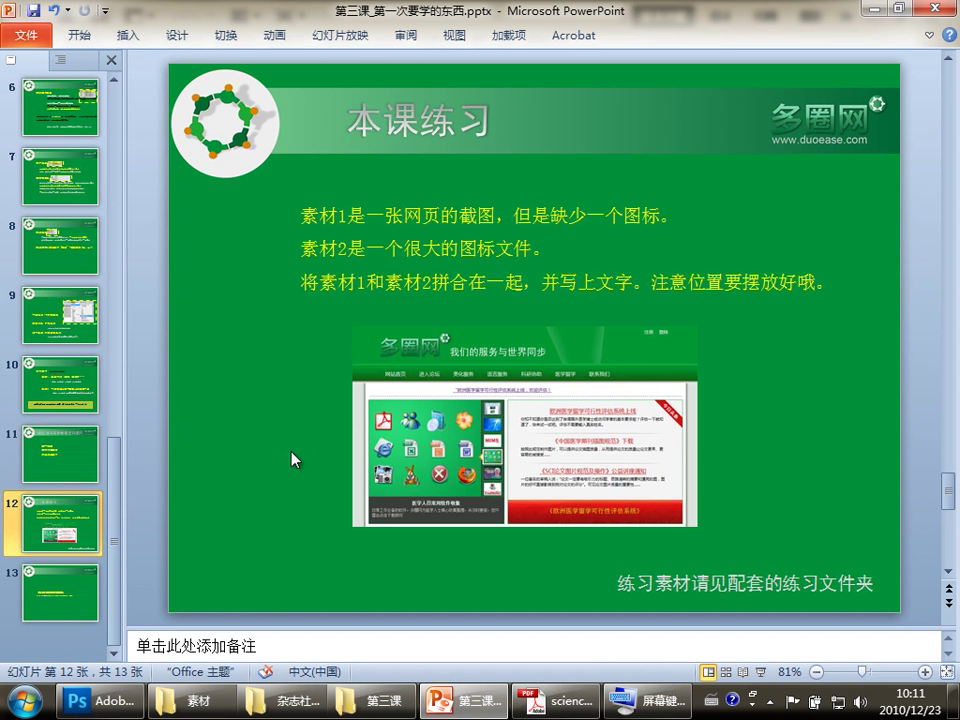
scroll(118, 322, up, 5)
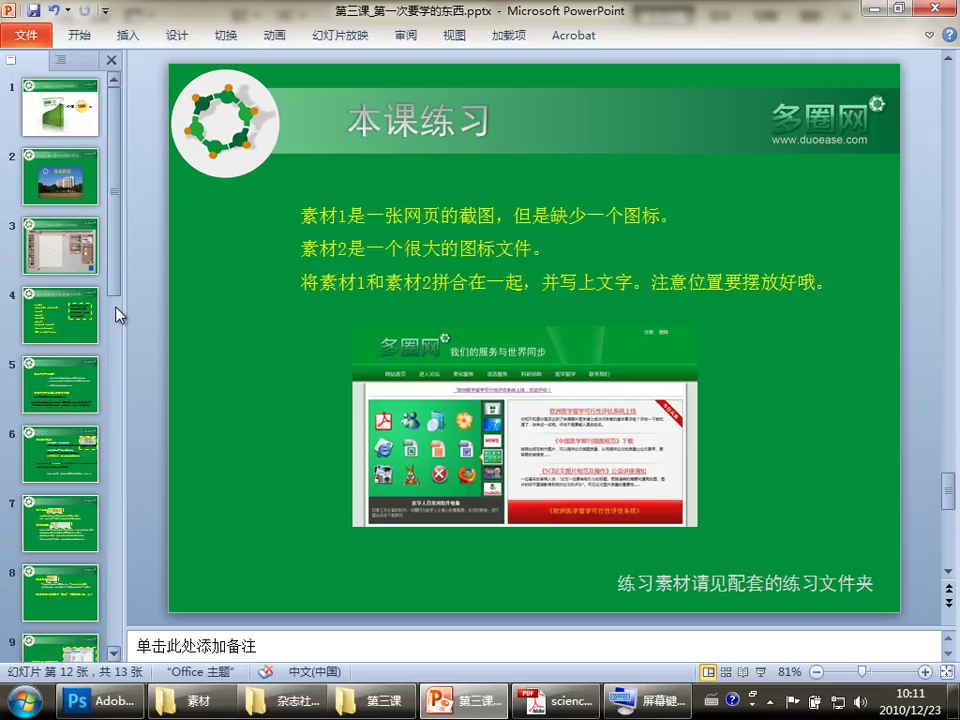
click(62, 345)
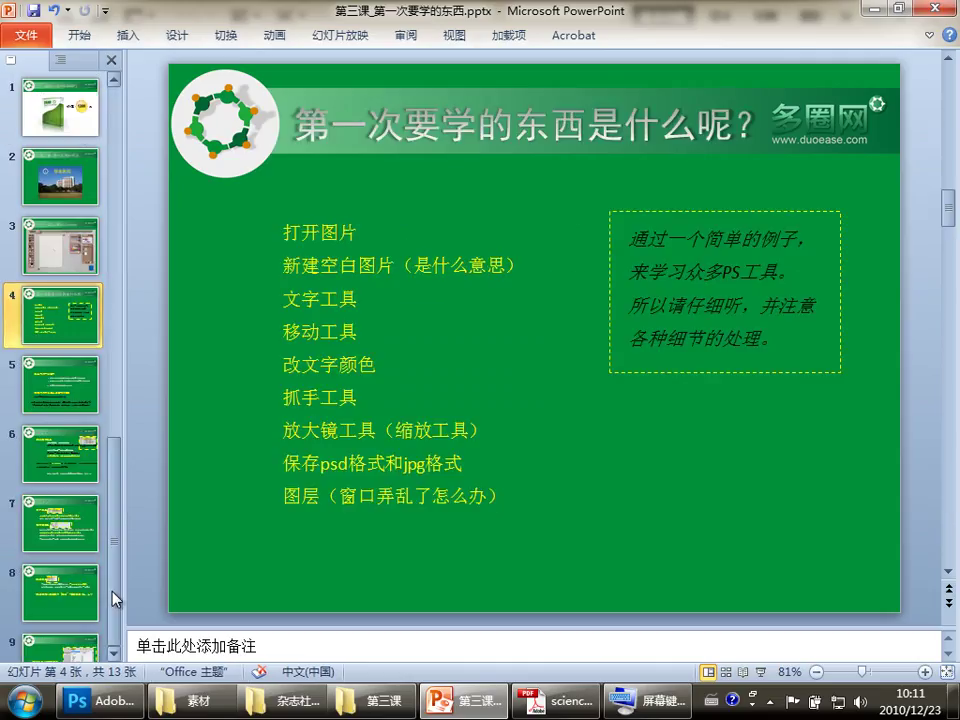
scroll(115, 598, down, 5)
drag(115, 598, 122, 386)
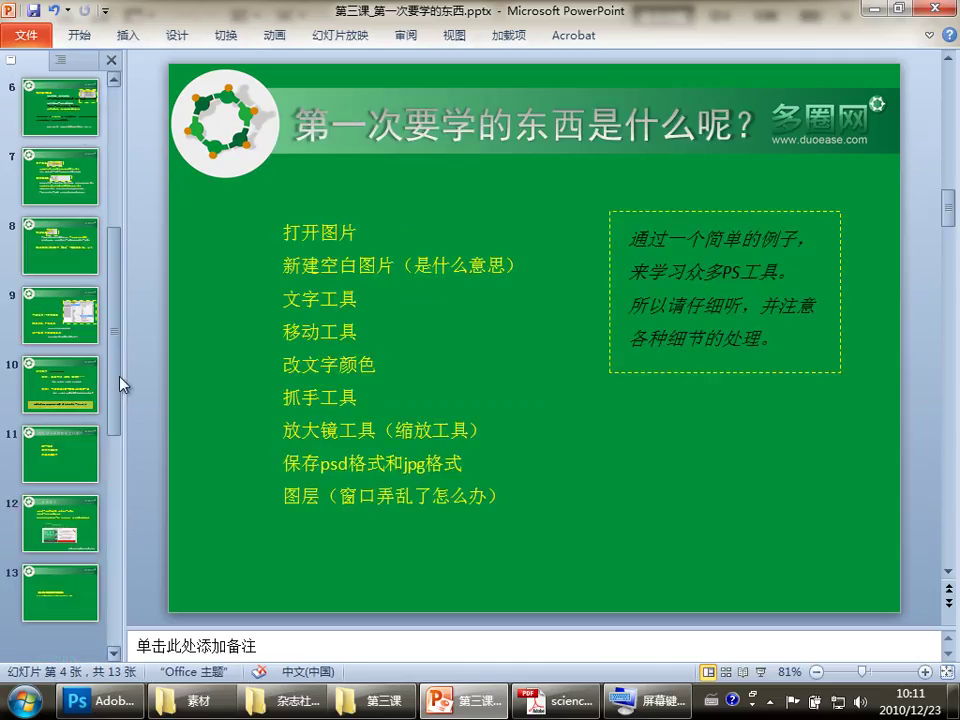
click(124, 703)
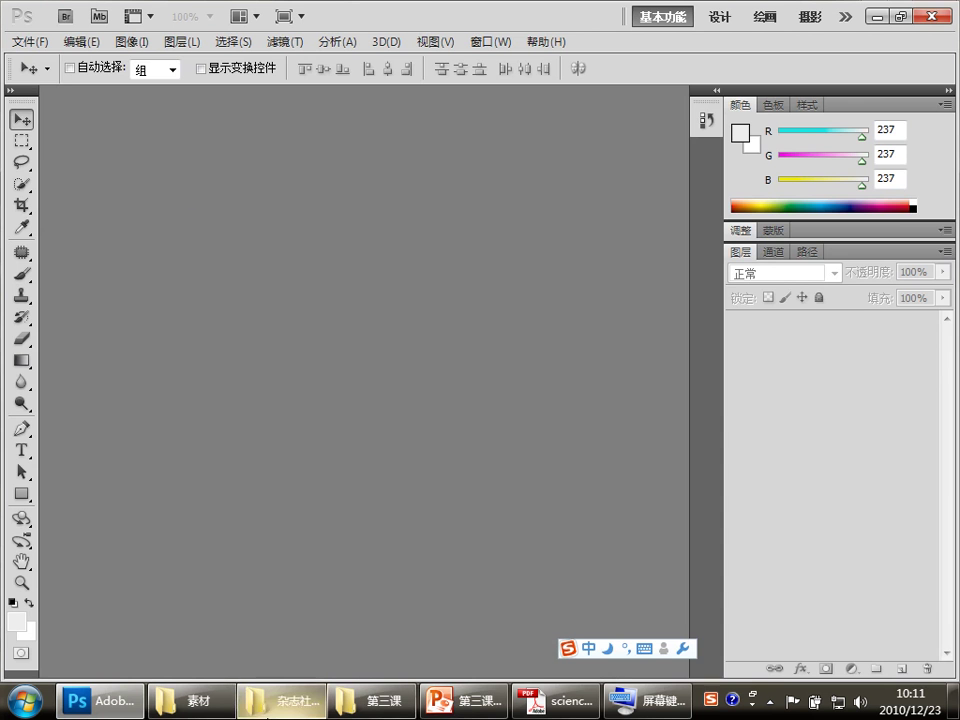
click(468, 705)
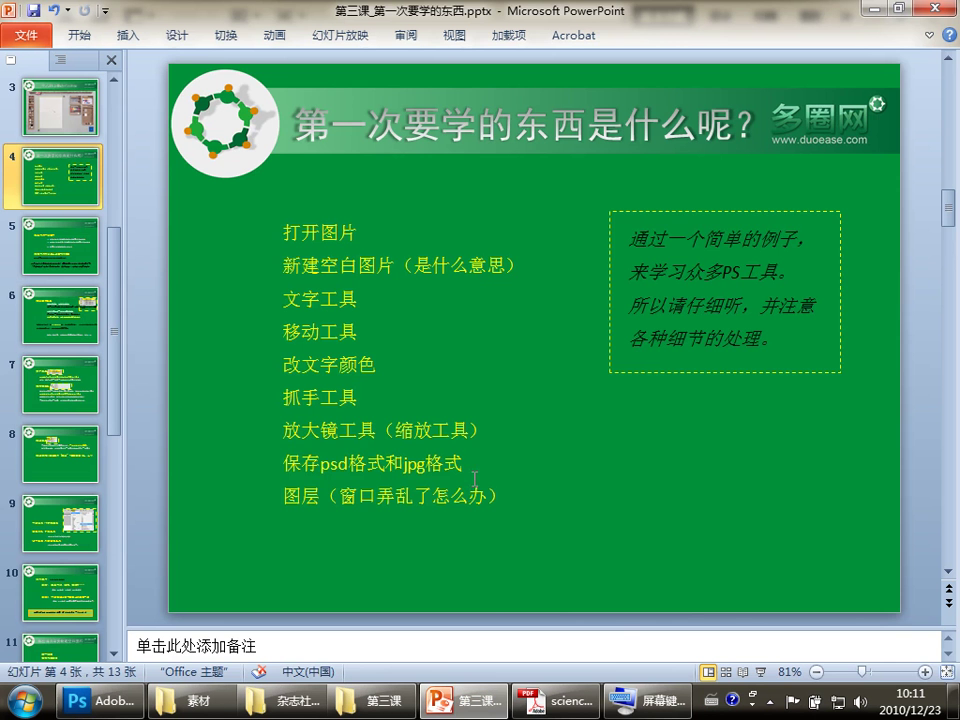